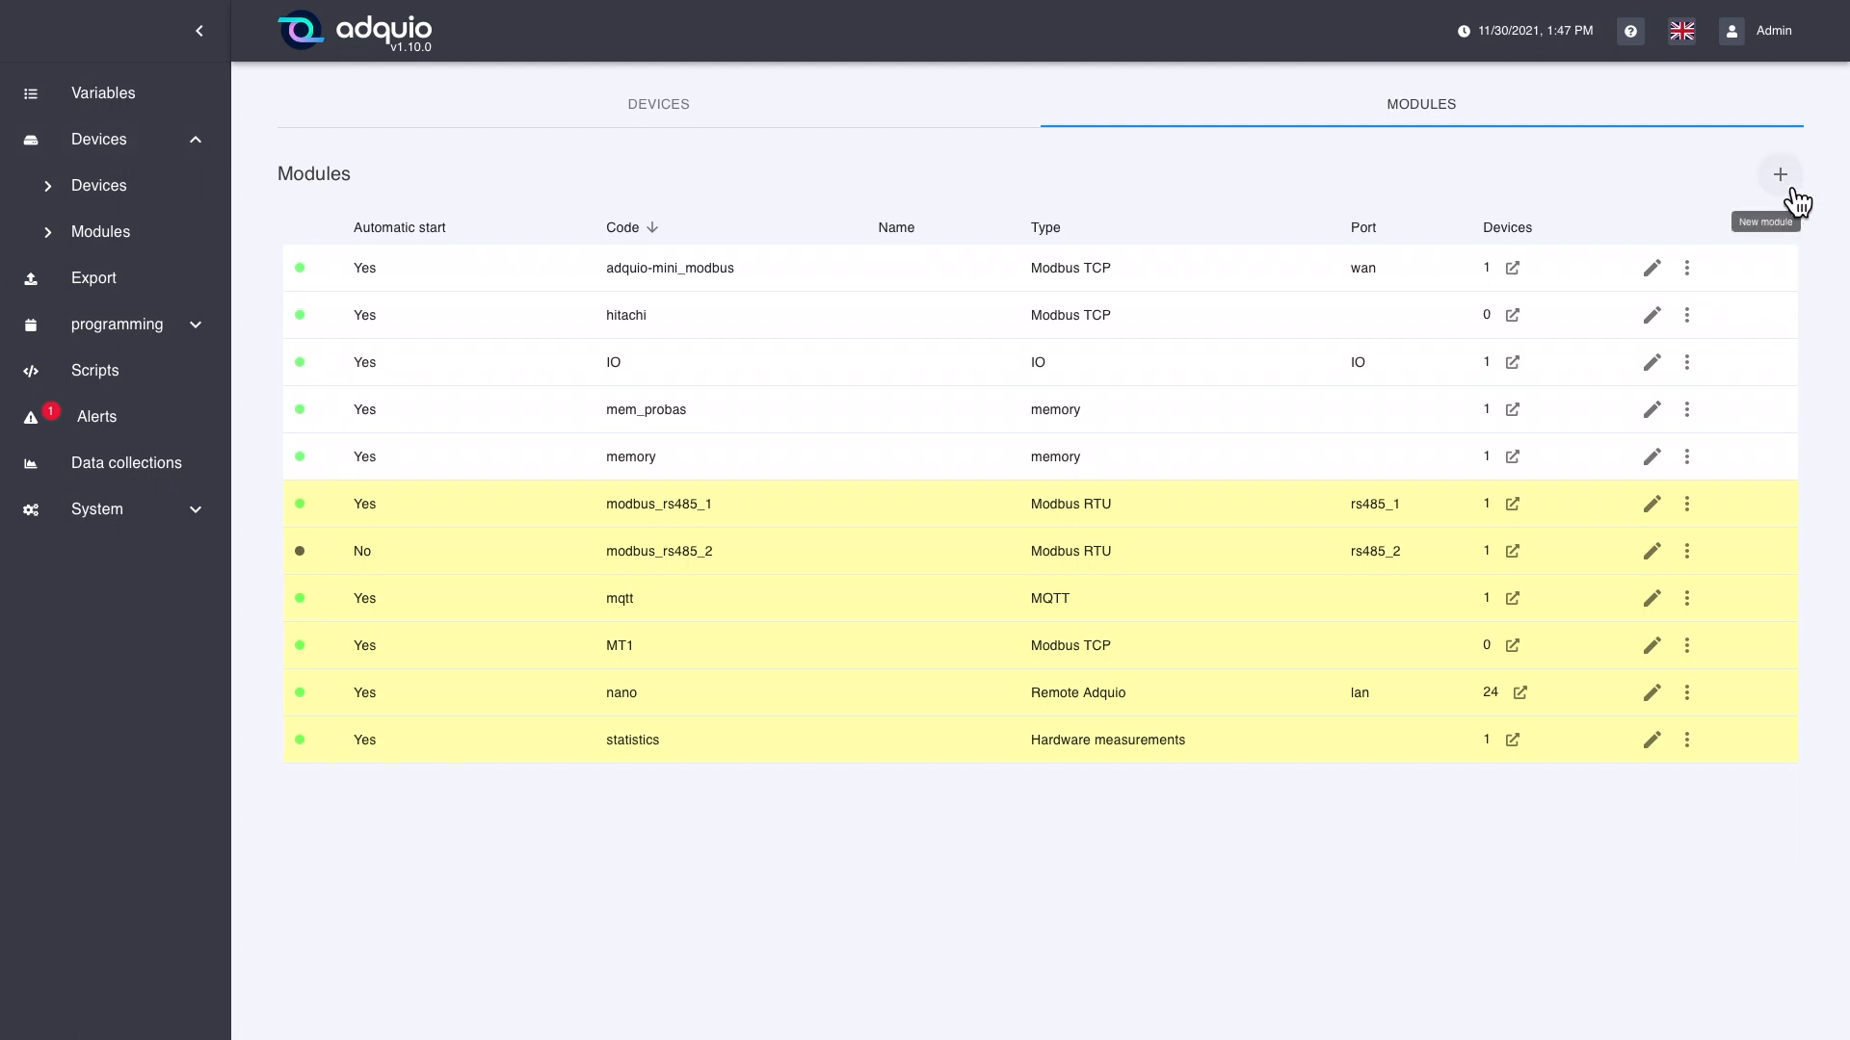
Step: Open the modbus_rs485_2 module for editing and review its Modbus RTU type and its code
left_click(1664, 559)
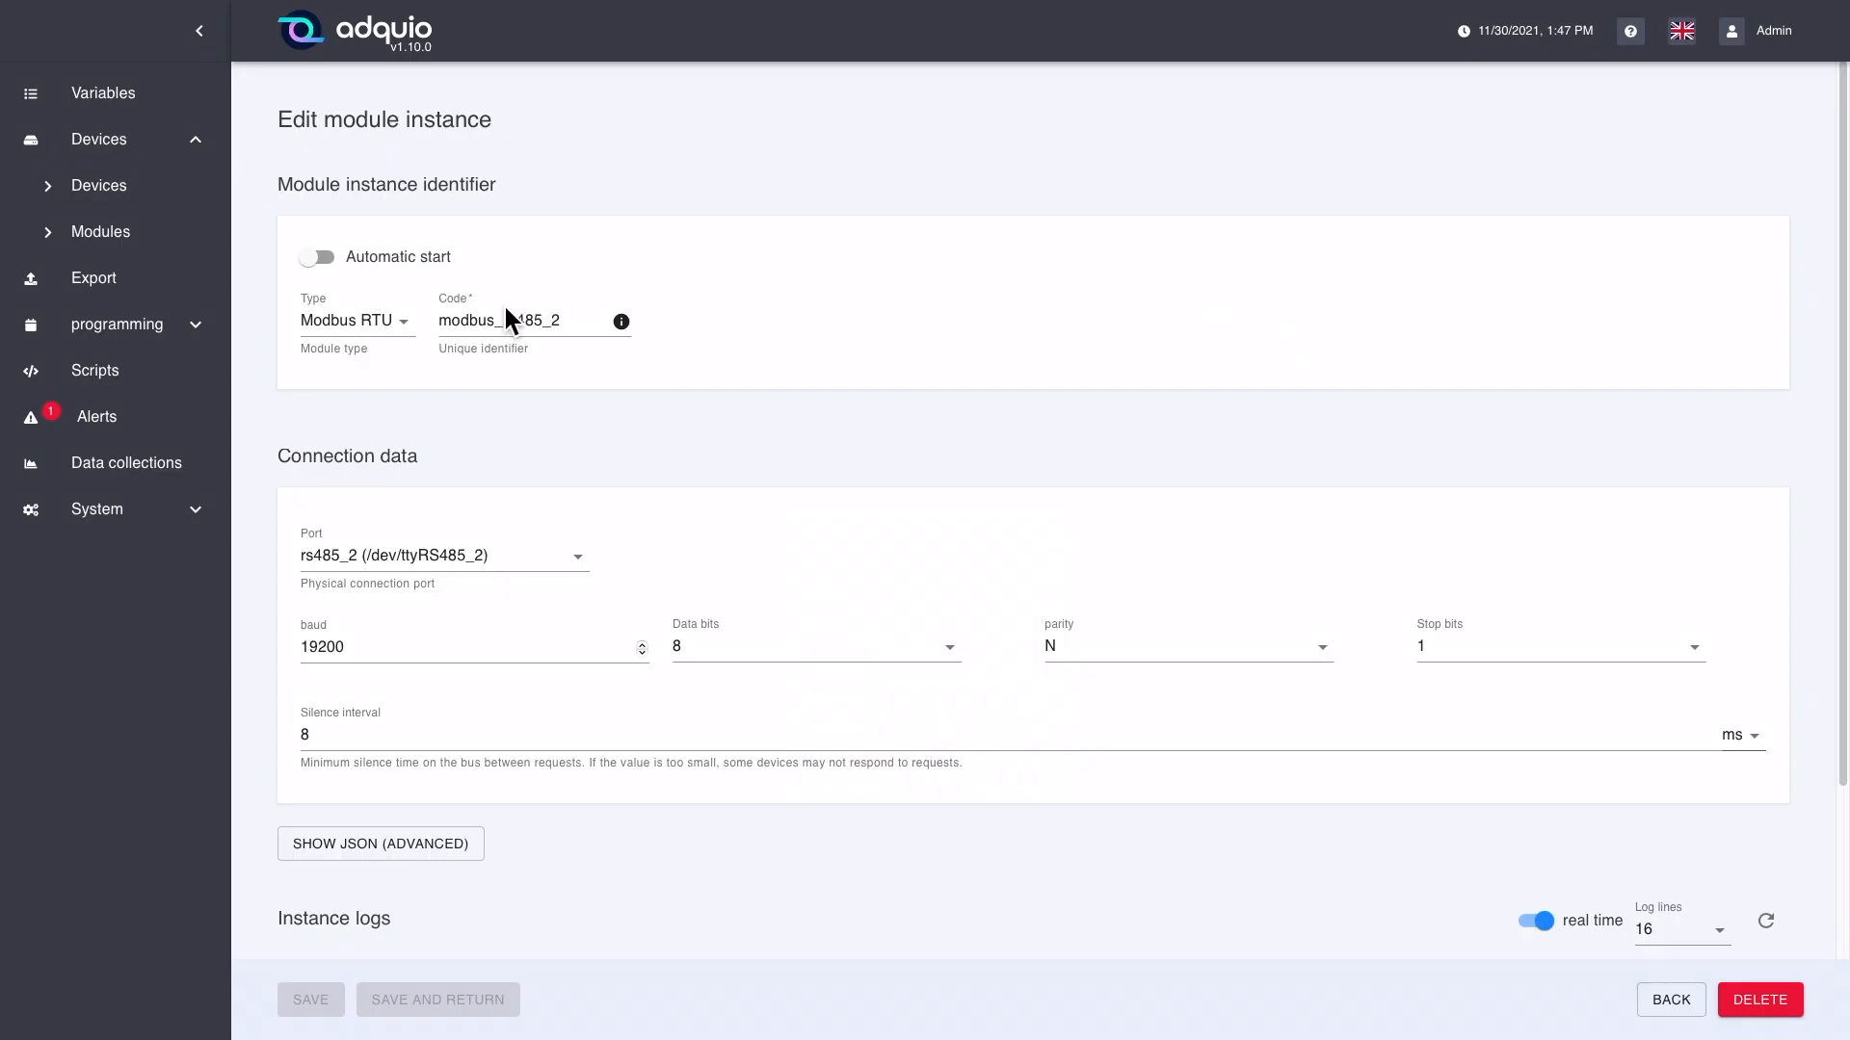
left_click(407, 326)
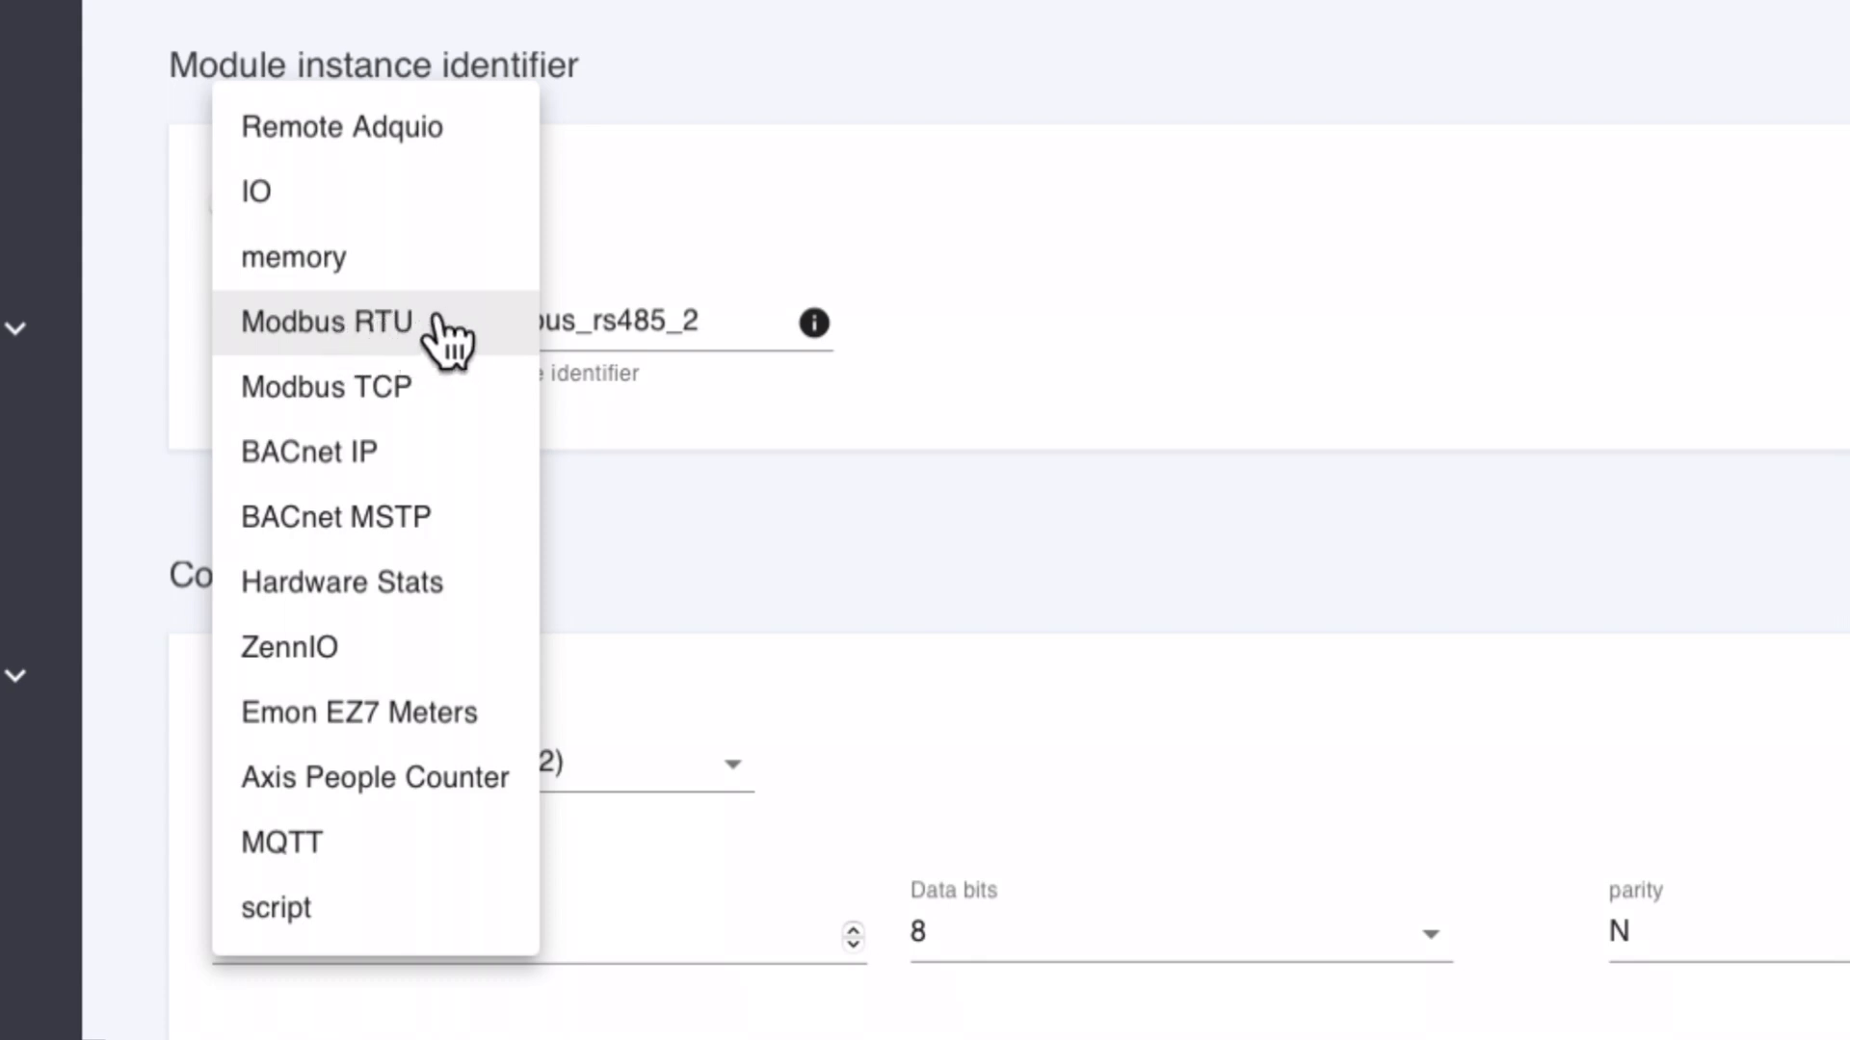
left_click(410, 320)
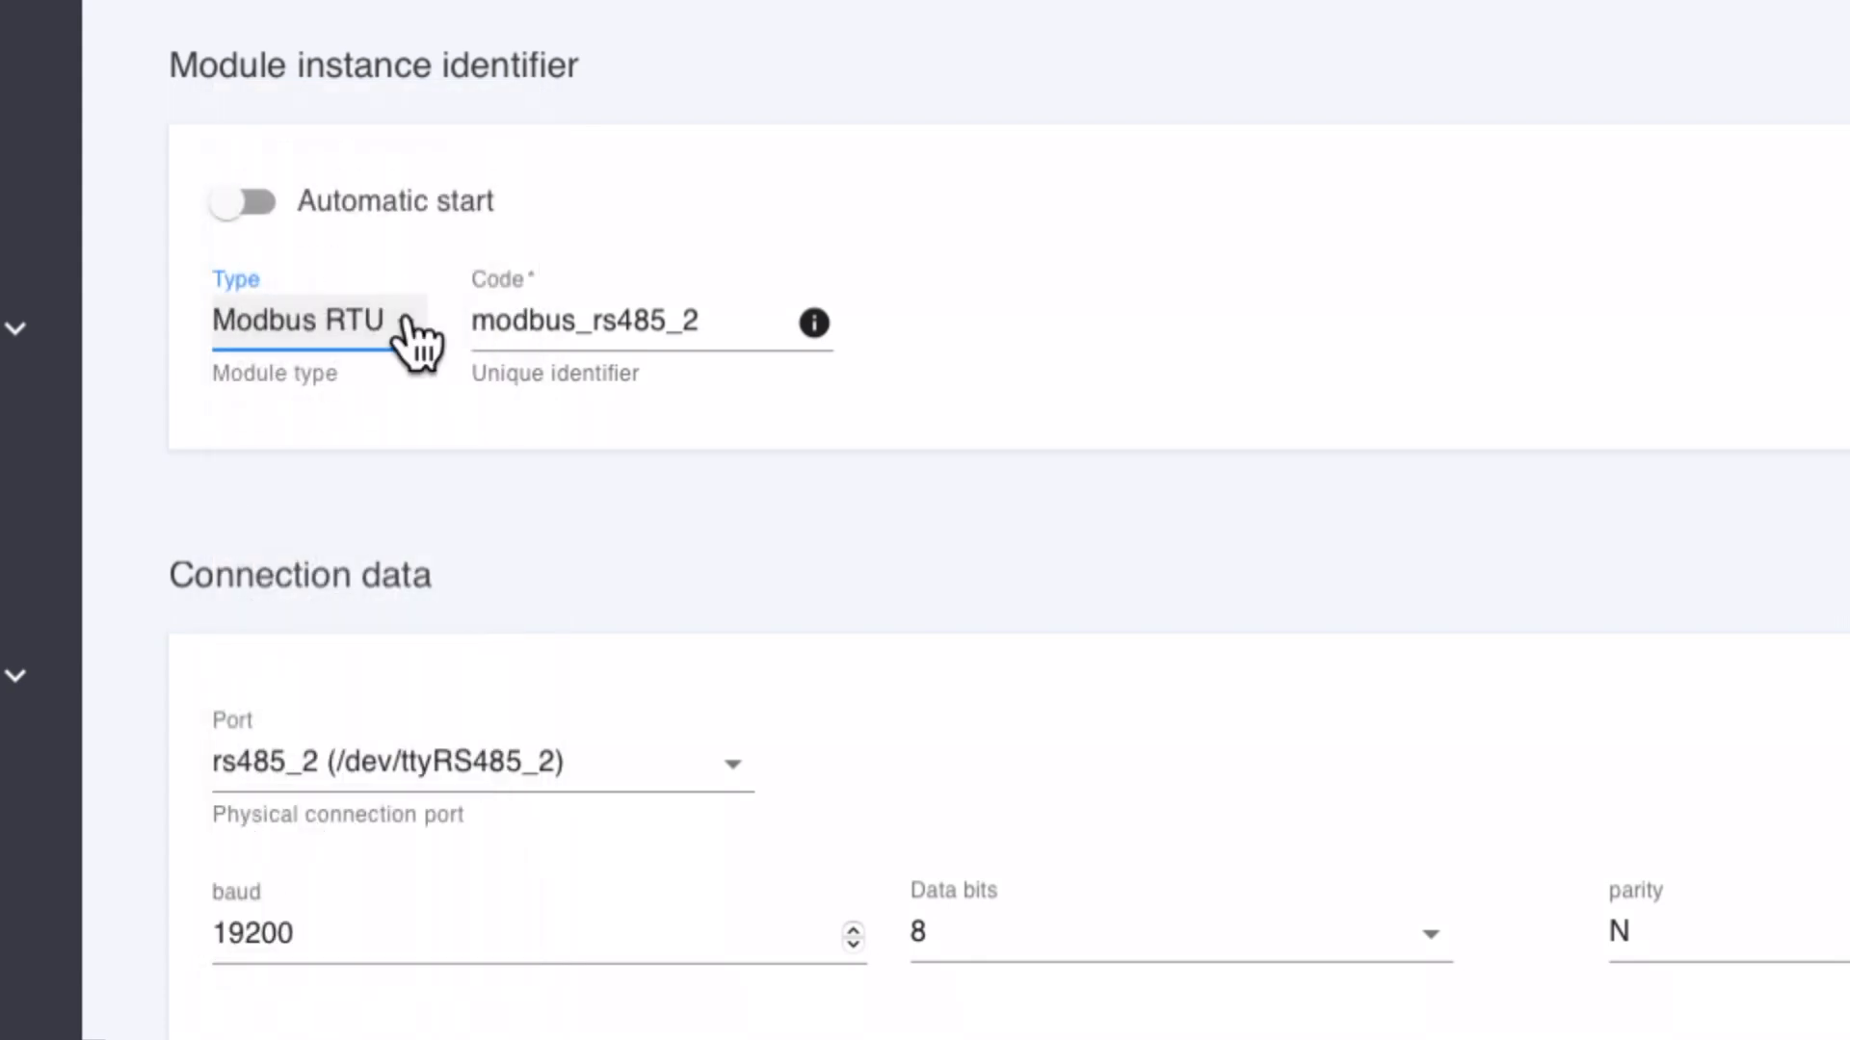
left_click(689, 318)
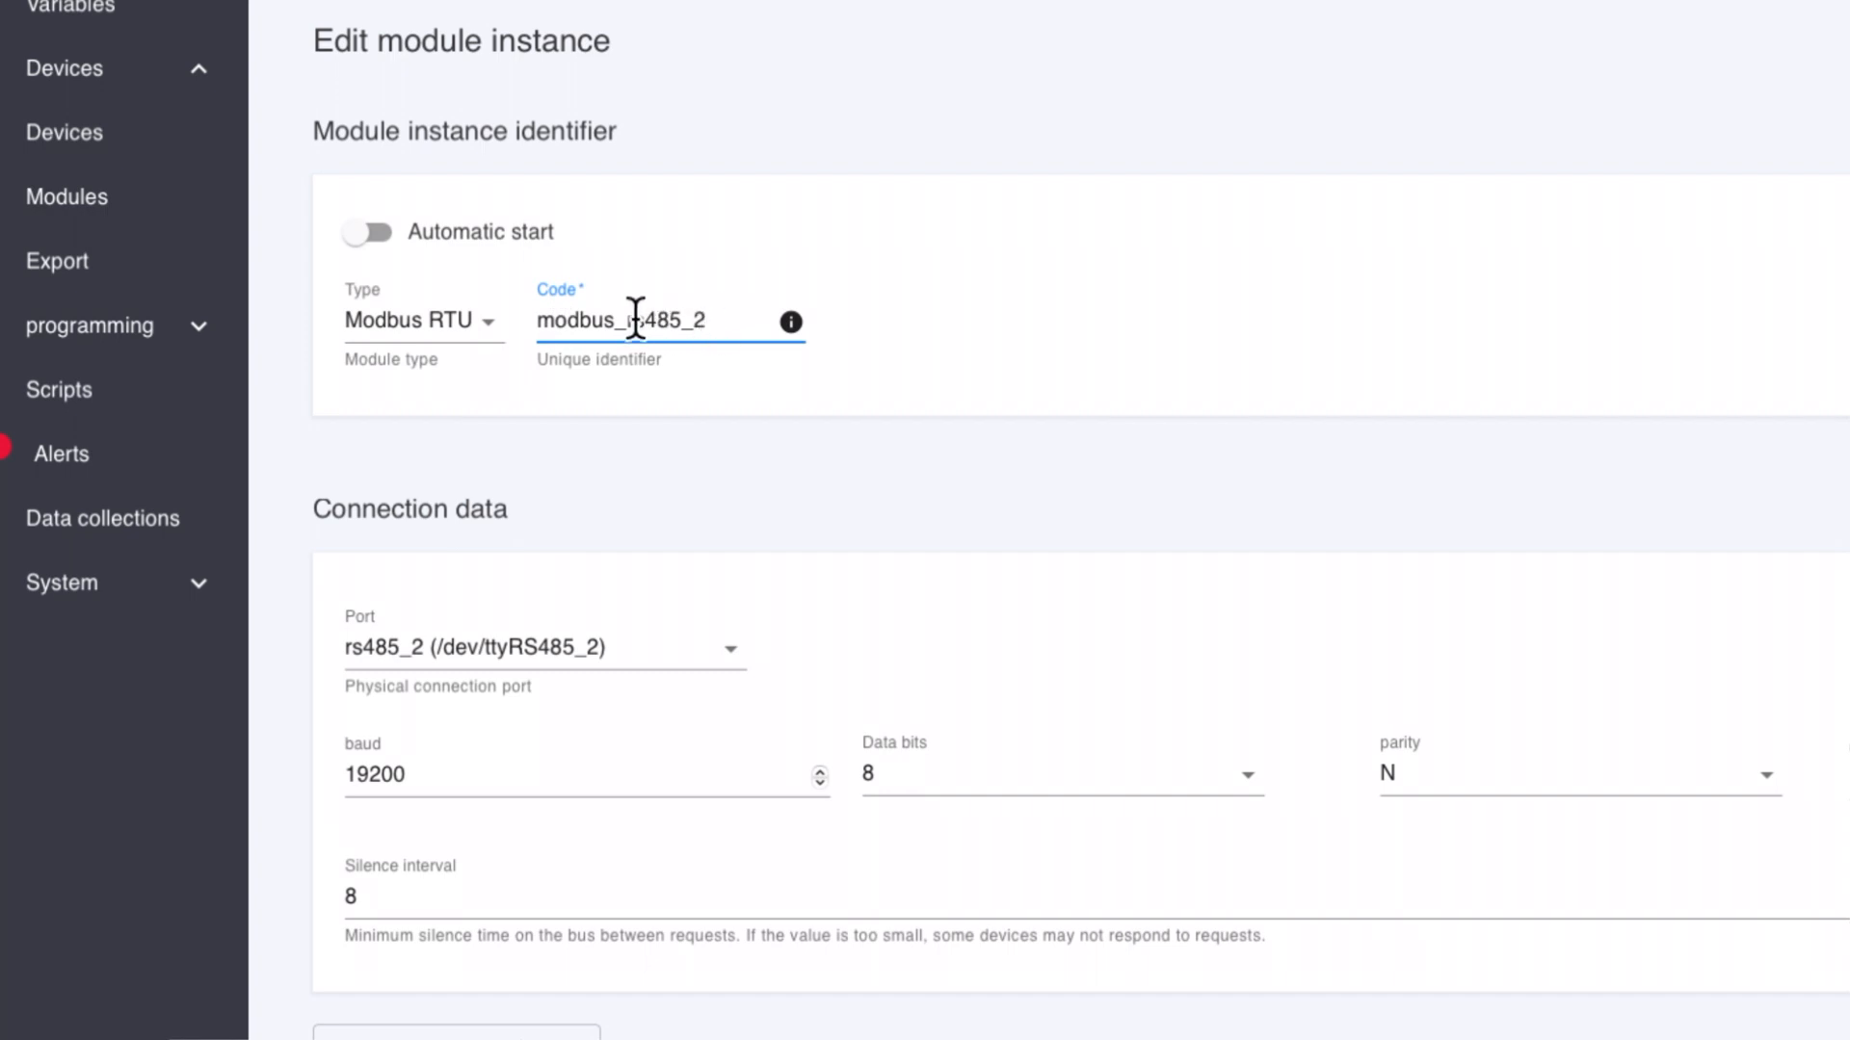
left_click_drag(627, 323, 709, 330)
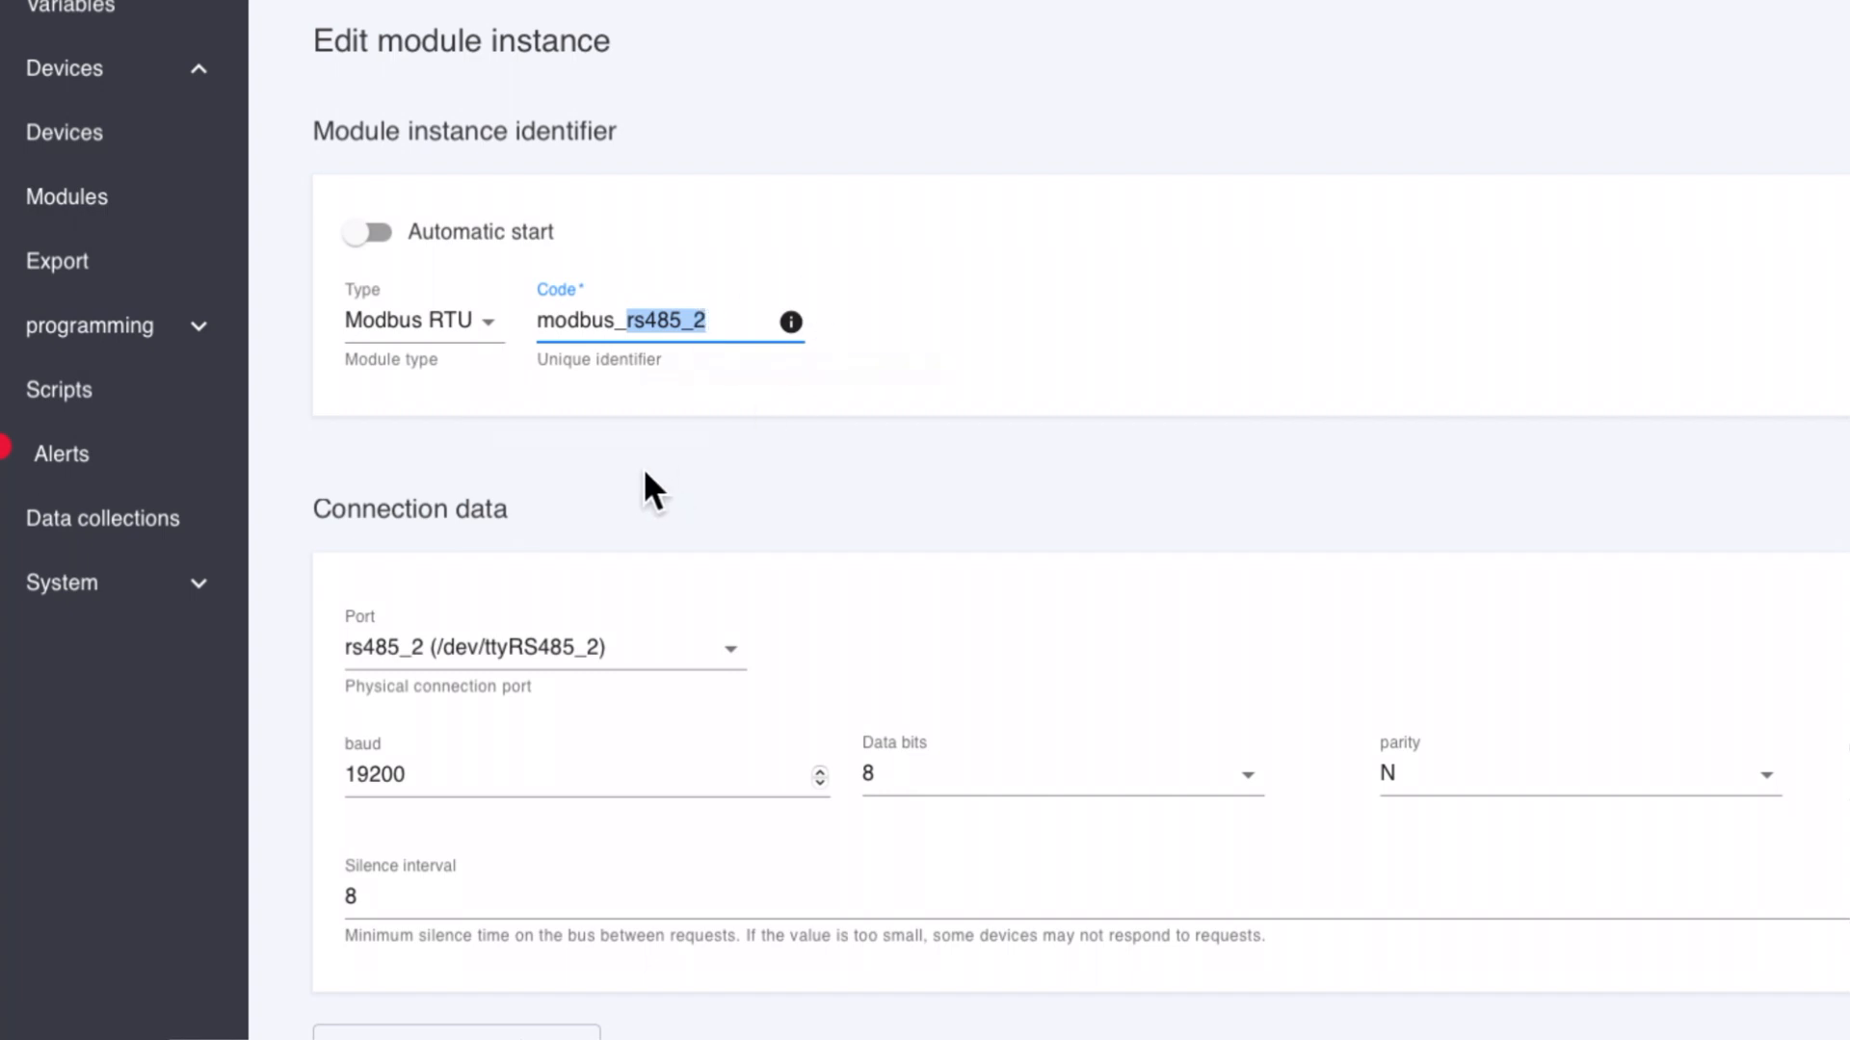
Step: Review the available physical ports in the connection data, keeping rs485_2 (/dev/ttyRS485_2) selected
scroll(644, 466, "down", 2)
scroll(641, 469, "down", 2)
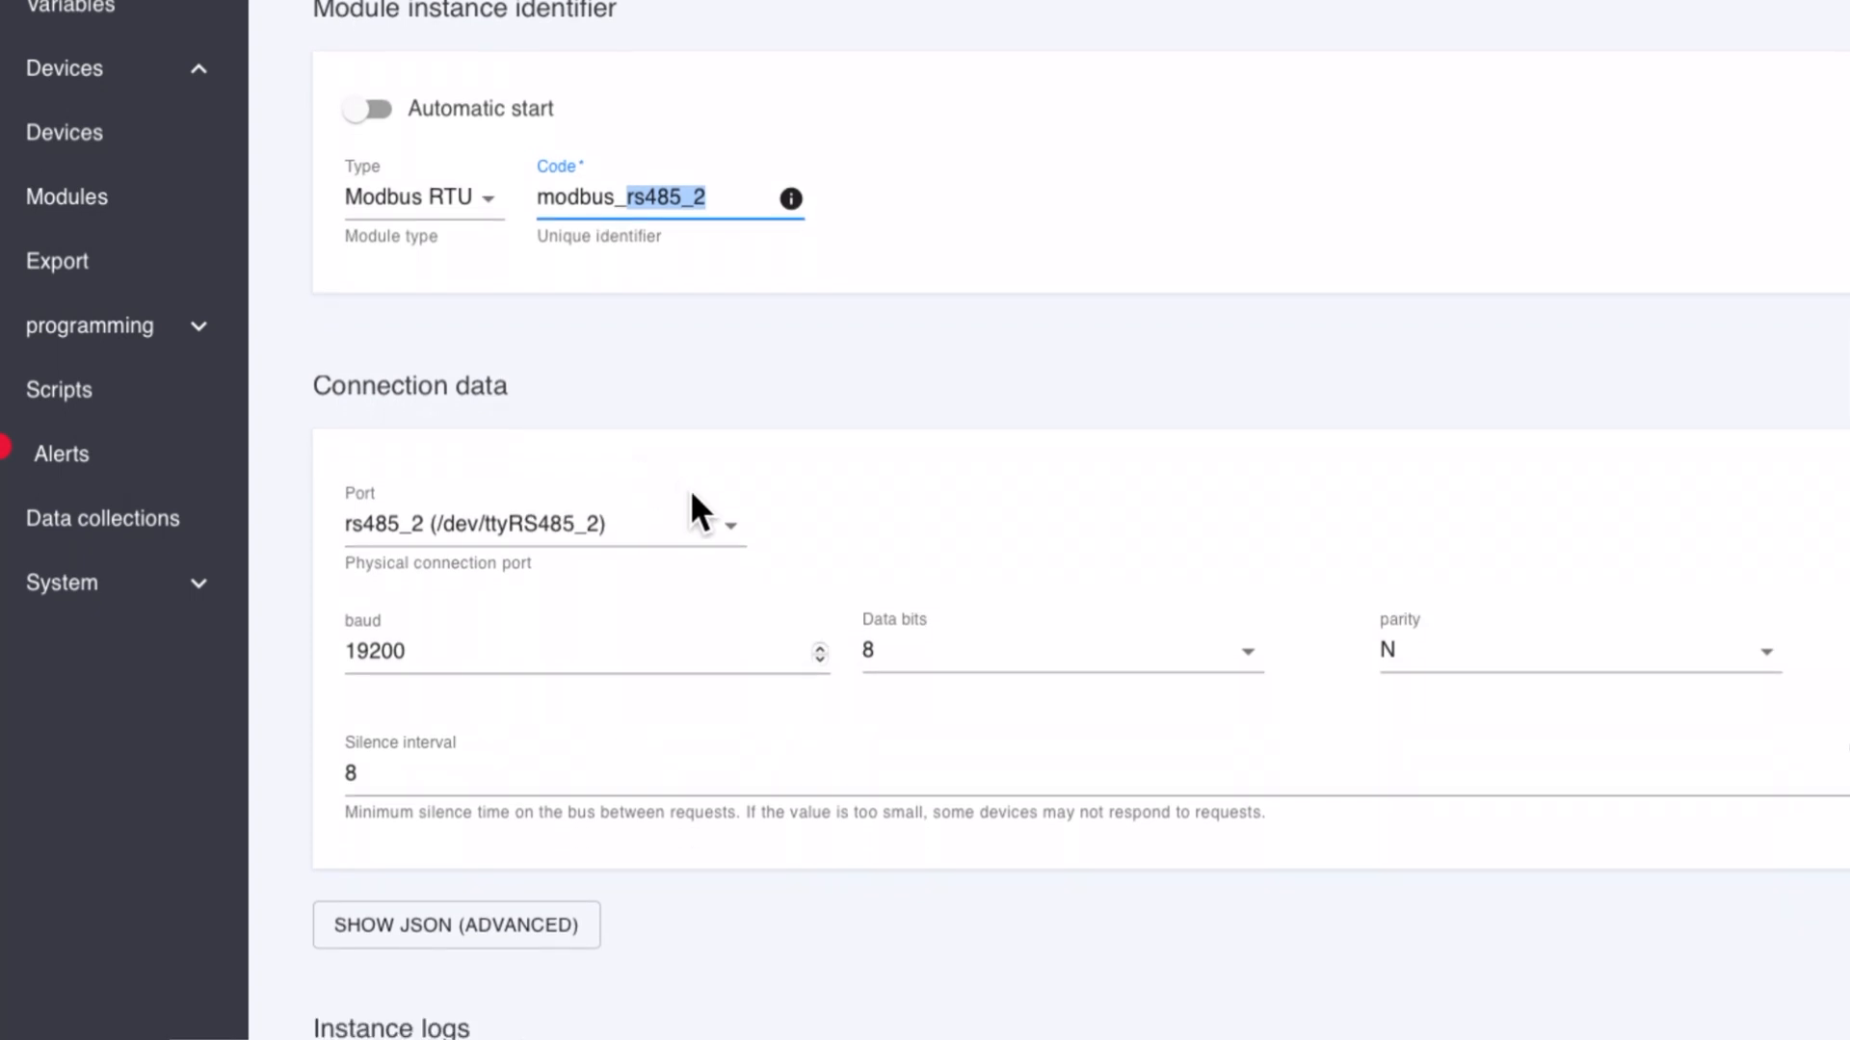
left_click(687, 530)
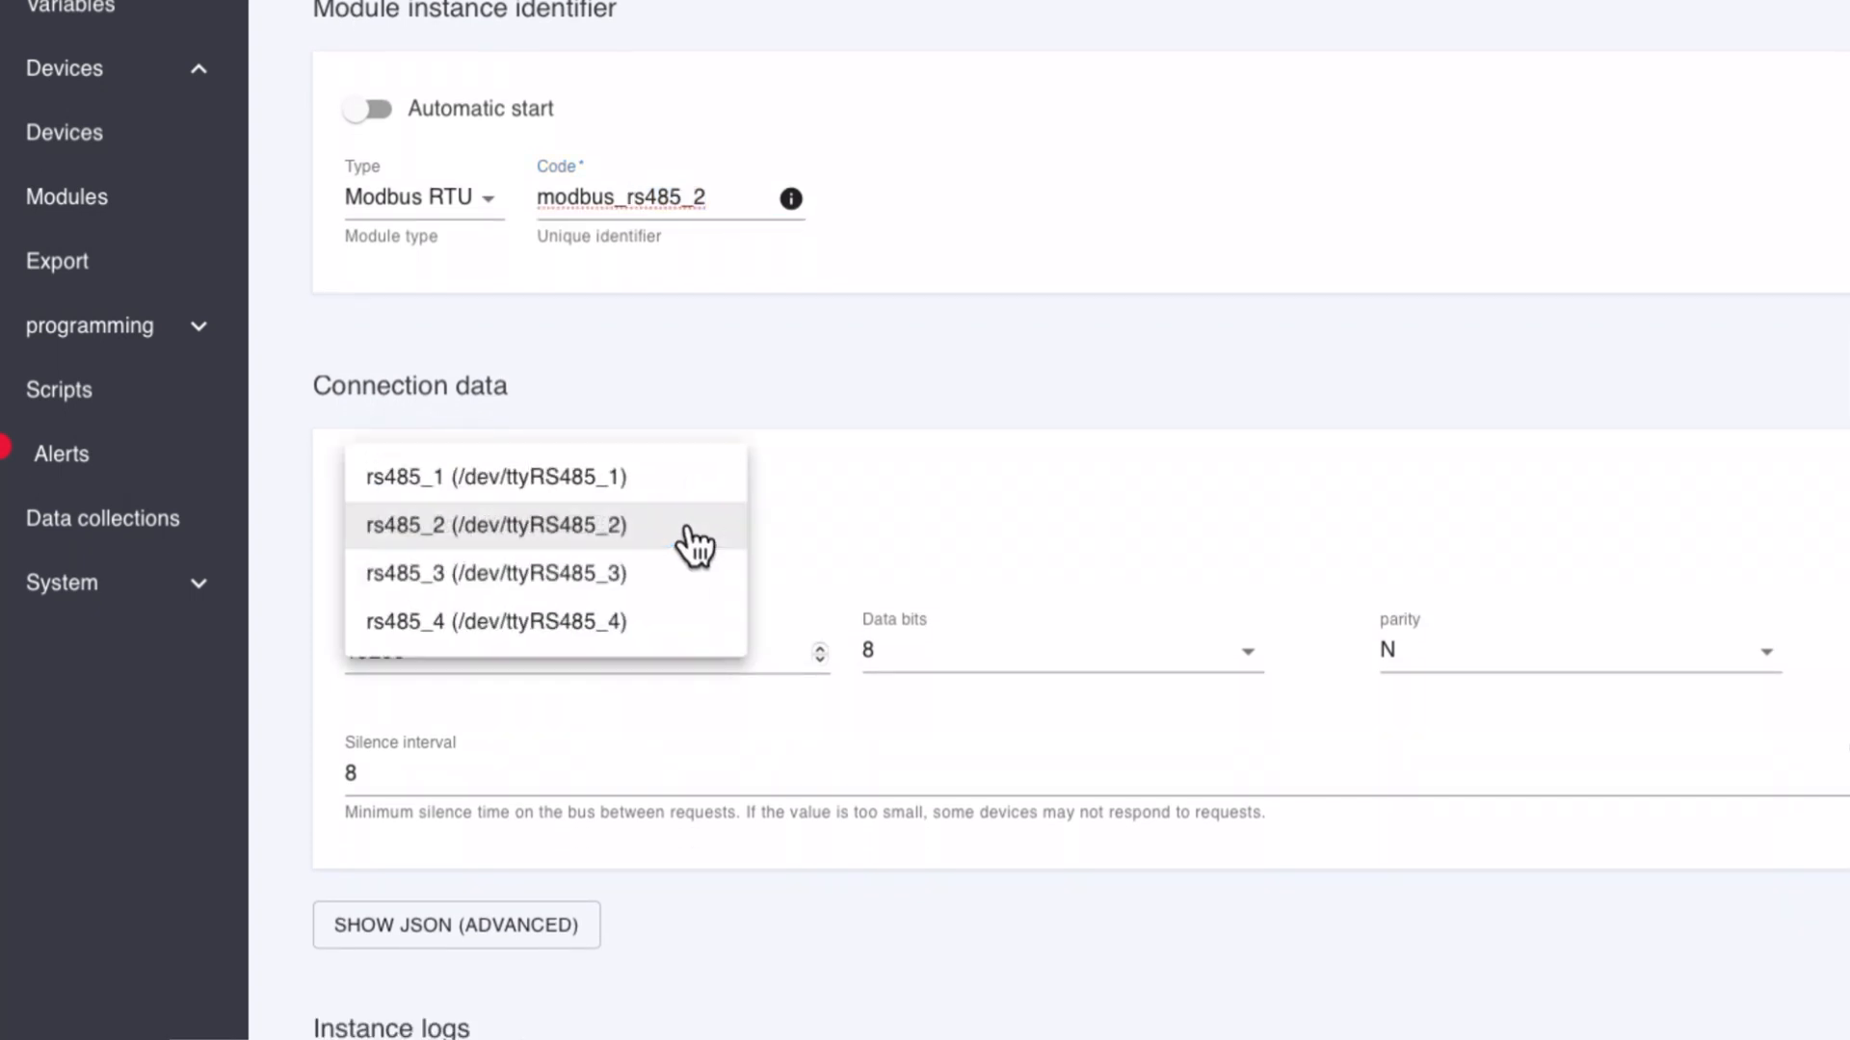
left_click(691, 546)
scroll(690, 540, "down", 2)
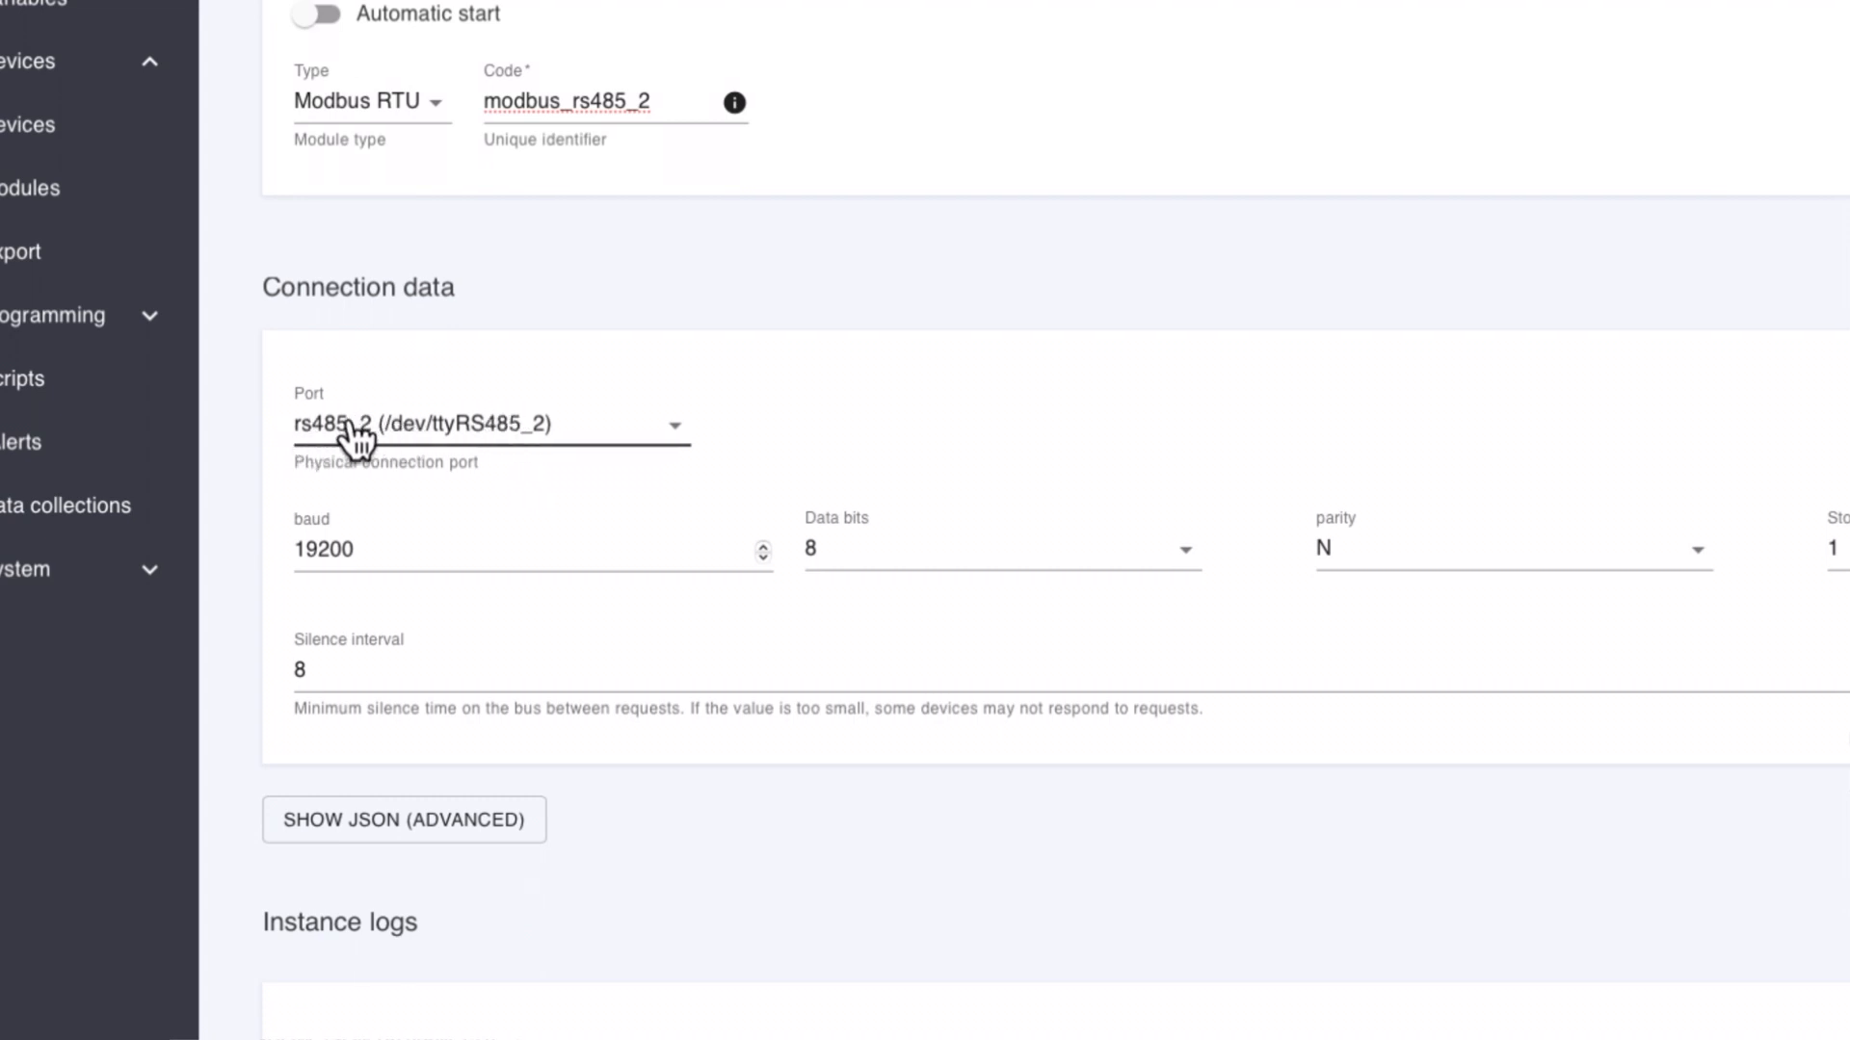
left_click(539, 445)
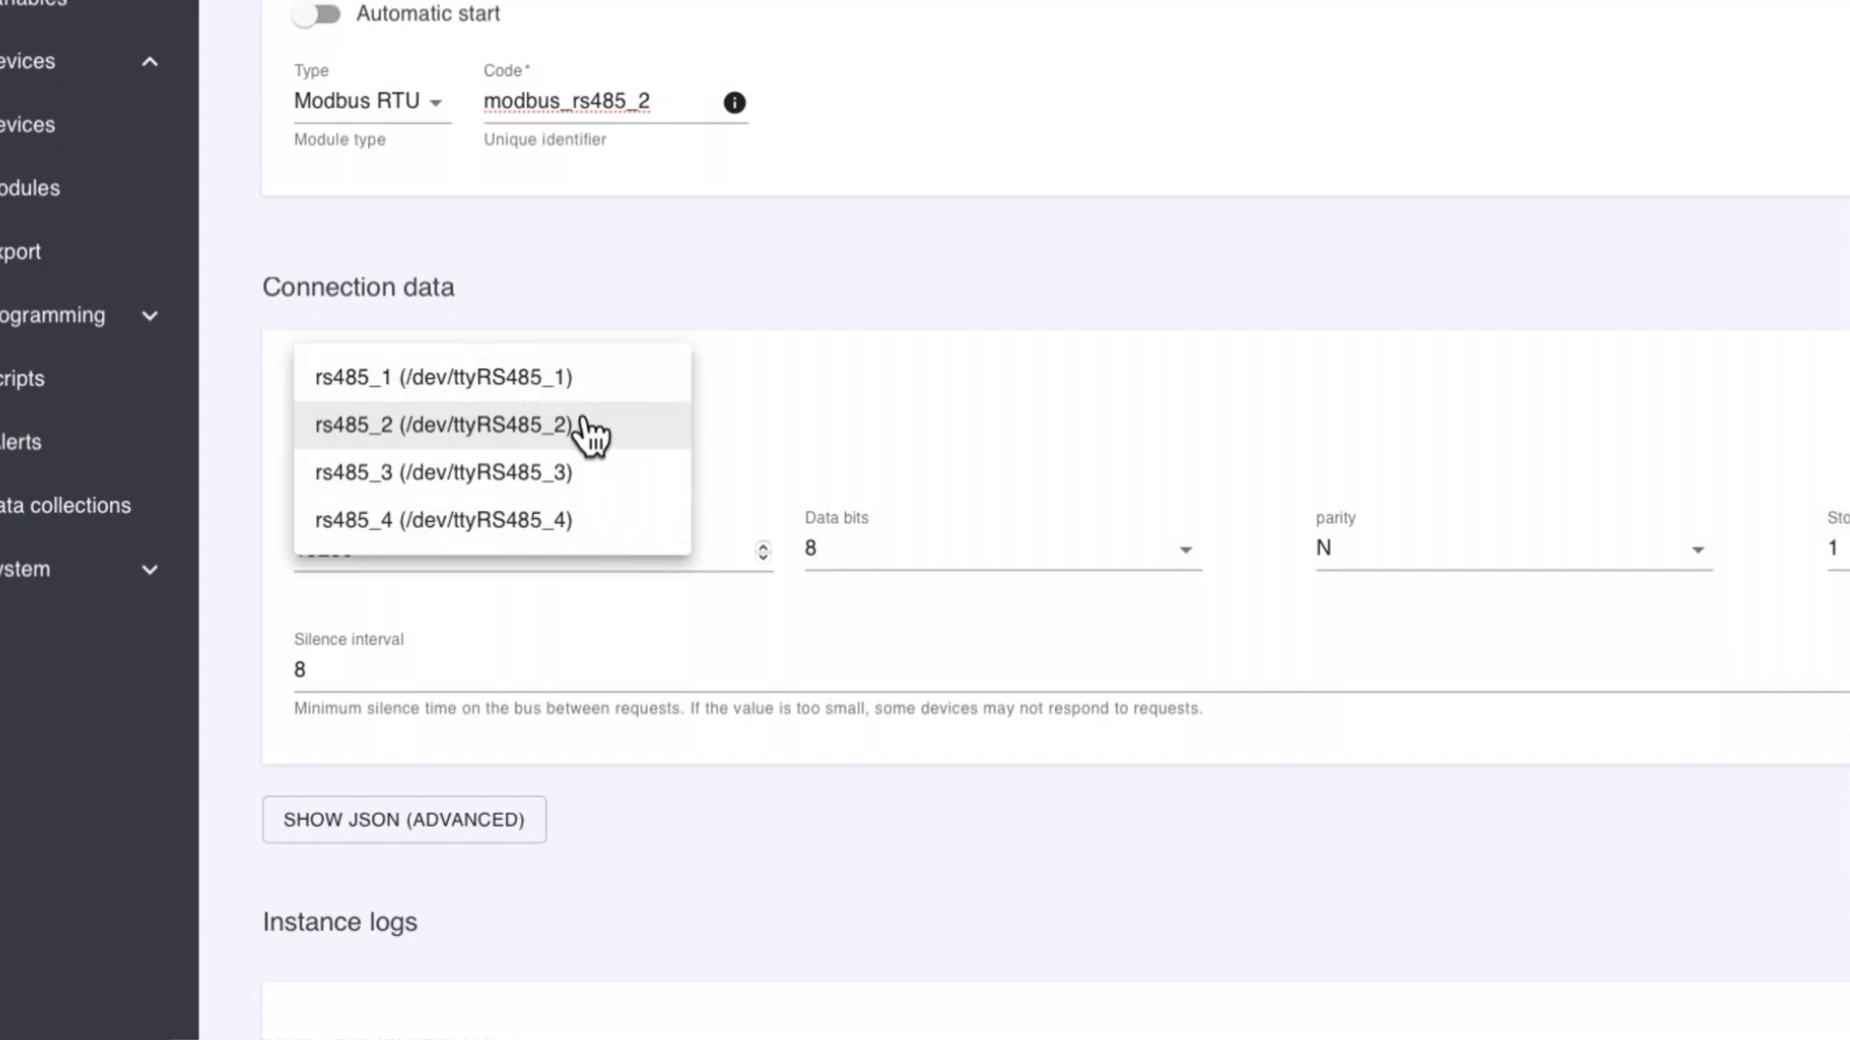
left_click(556, 428)
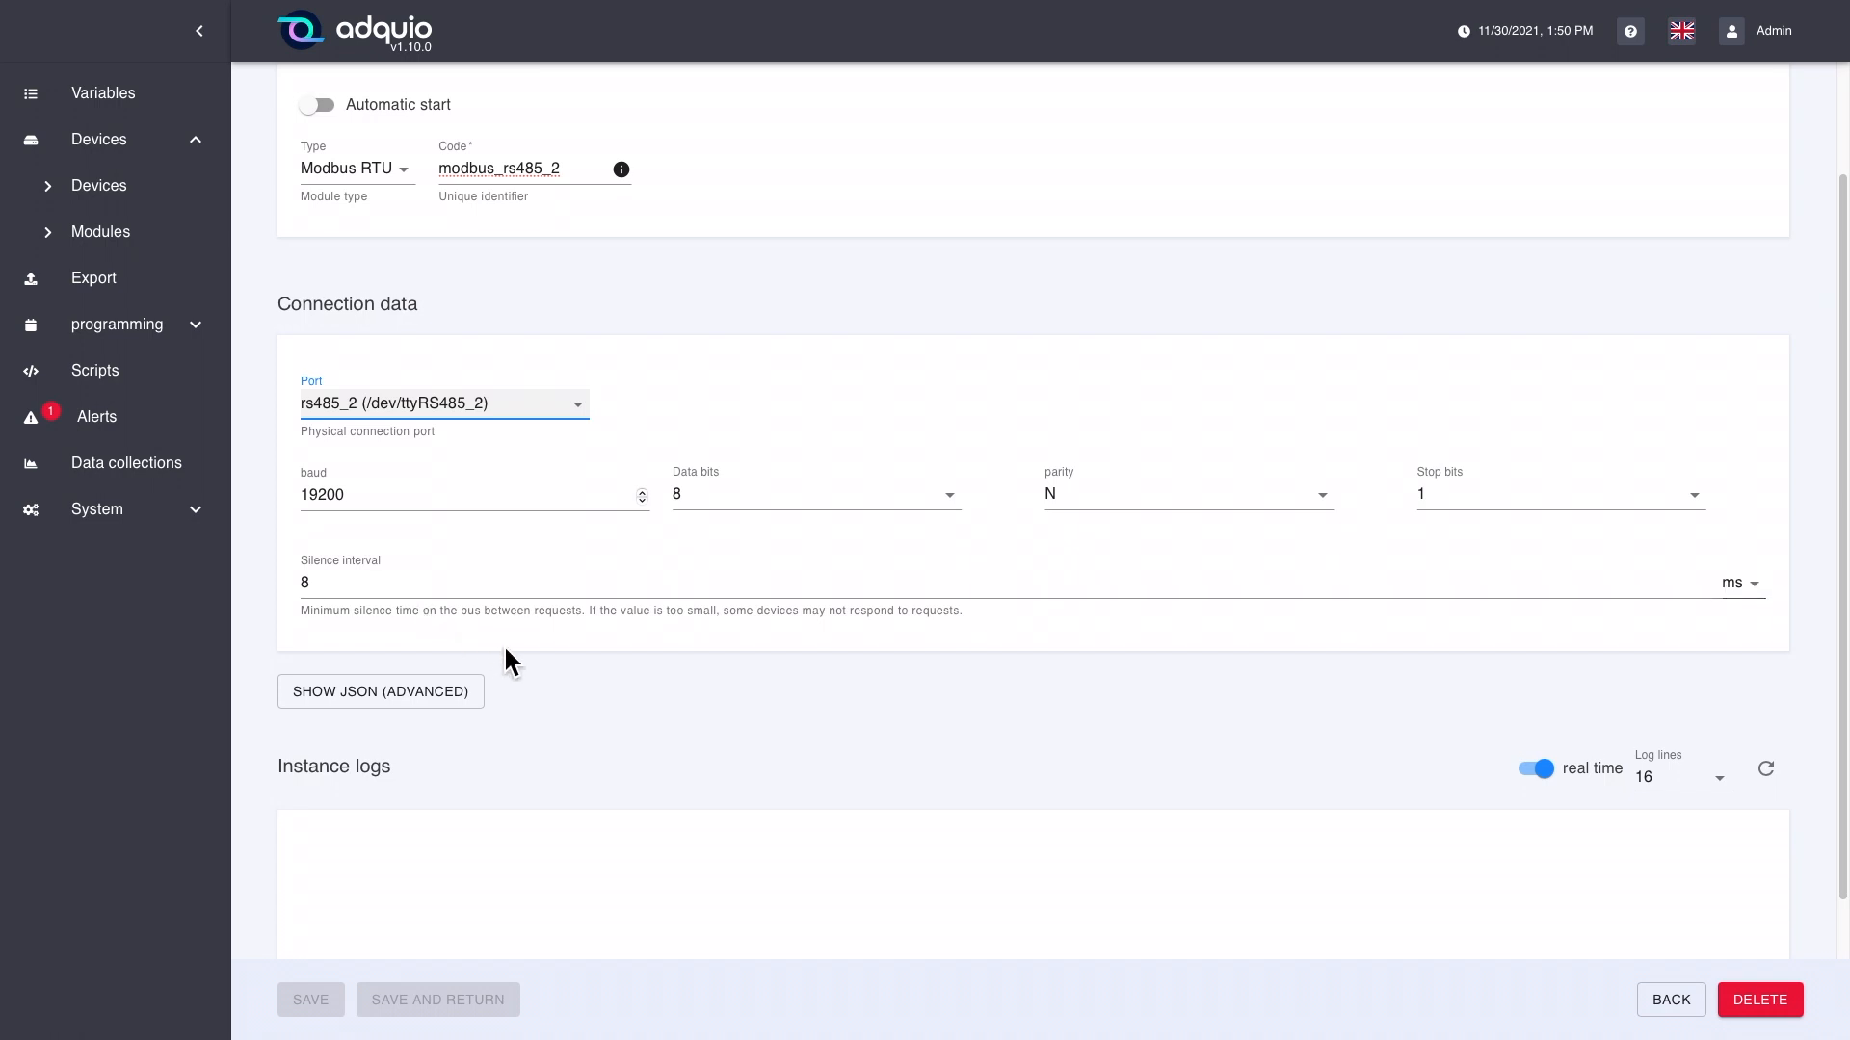
Step: Show the module's JSON representation, select its full text for inspection, and hide it again
scroll(505, 650, "down", 1)
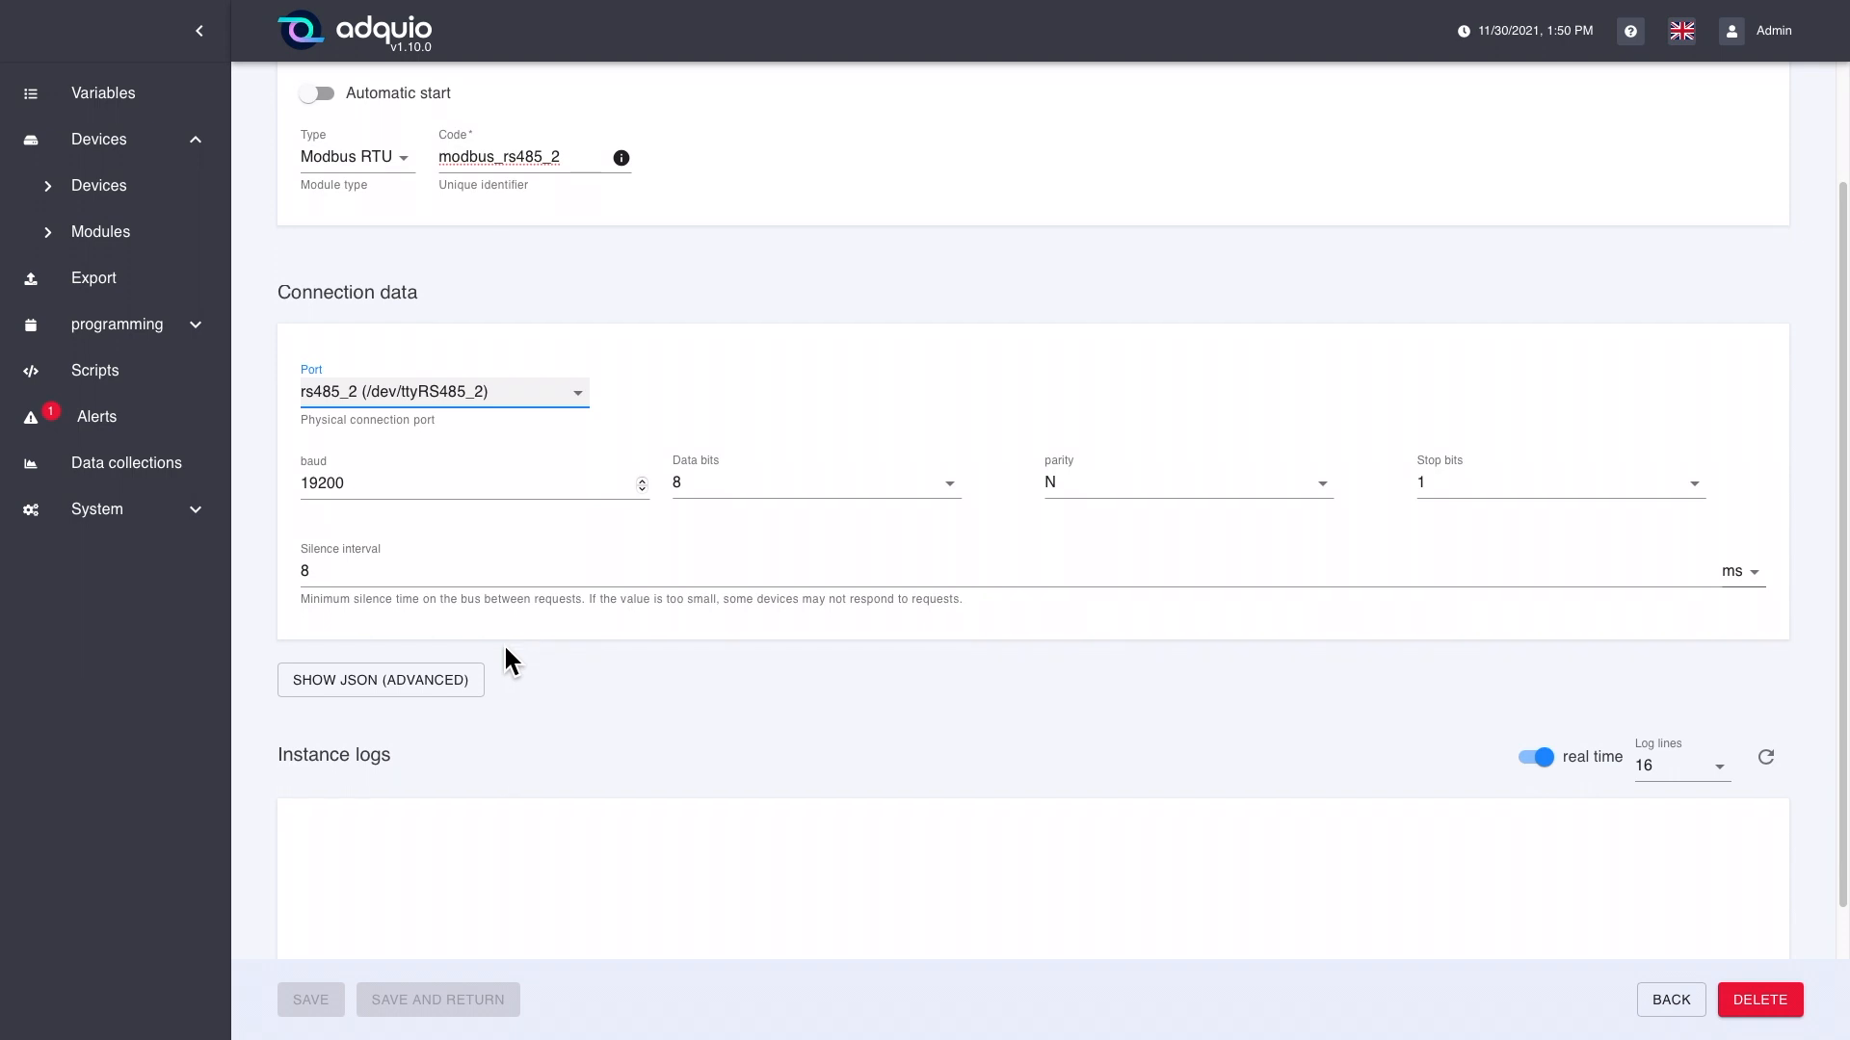
left_click(366, 702)
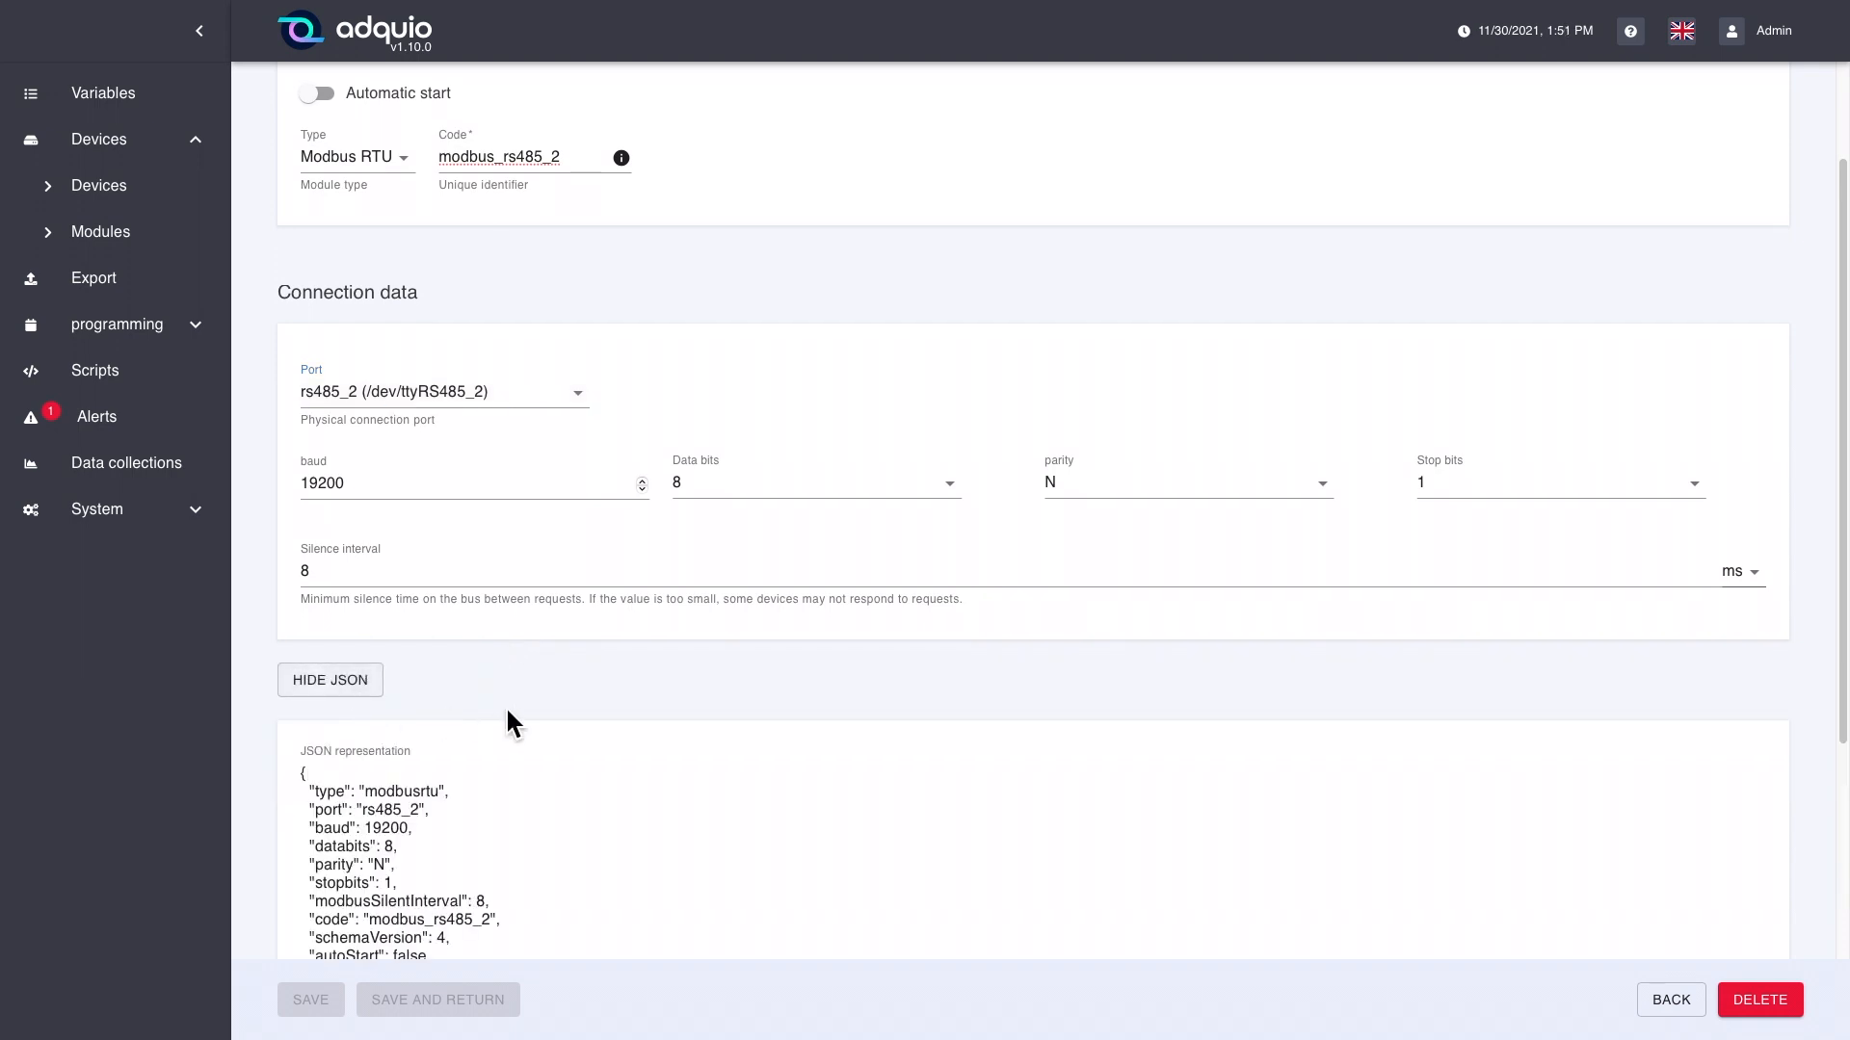
scroll(513, 704, "down", 2)
scroll(513, 713, "down", 1)
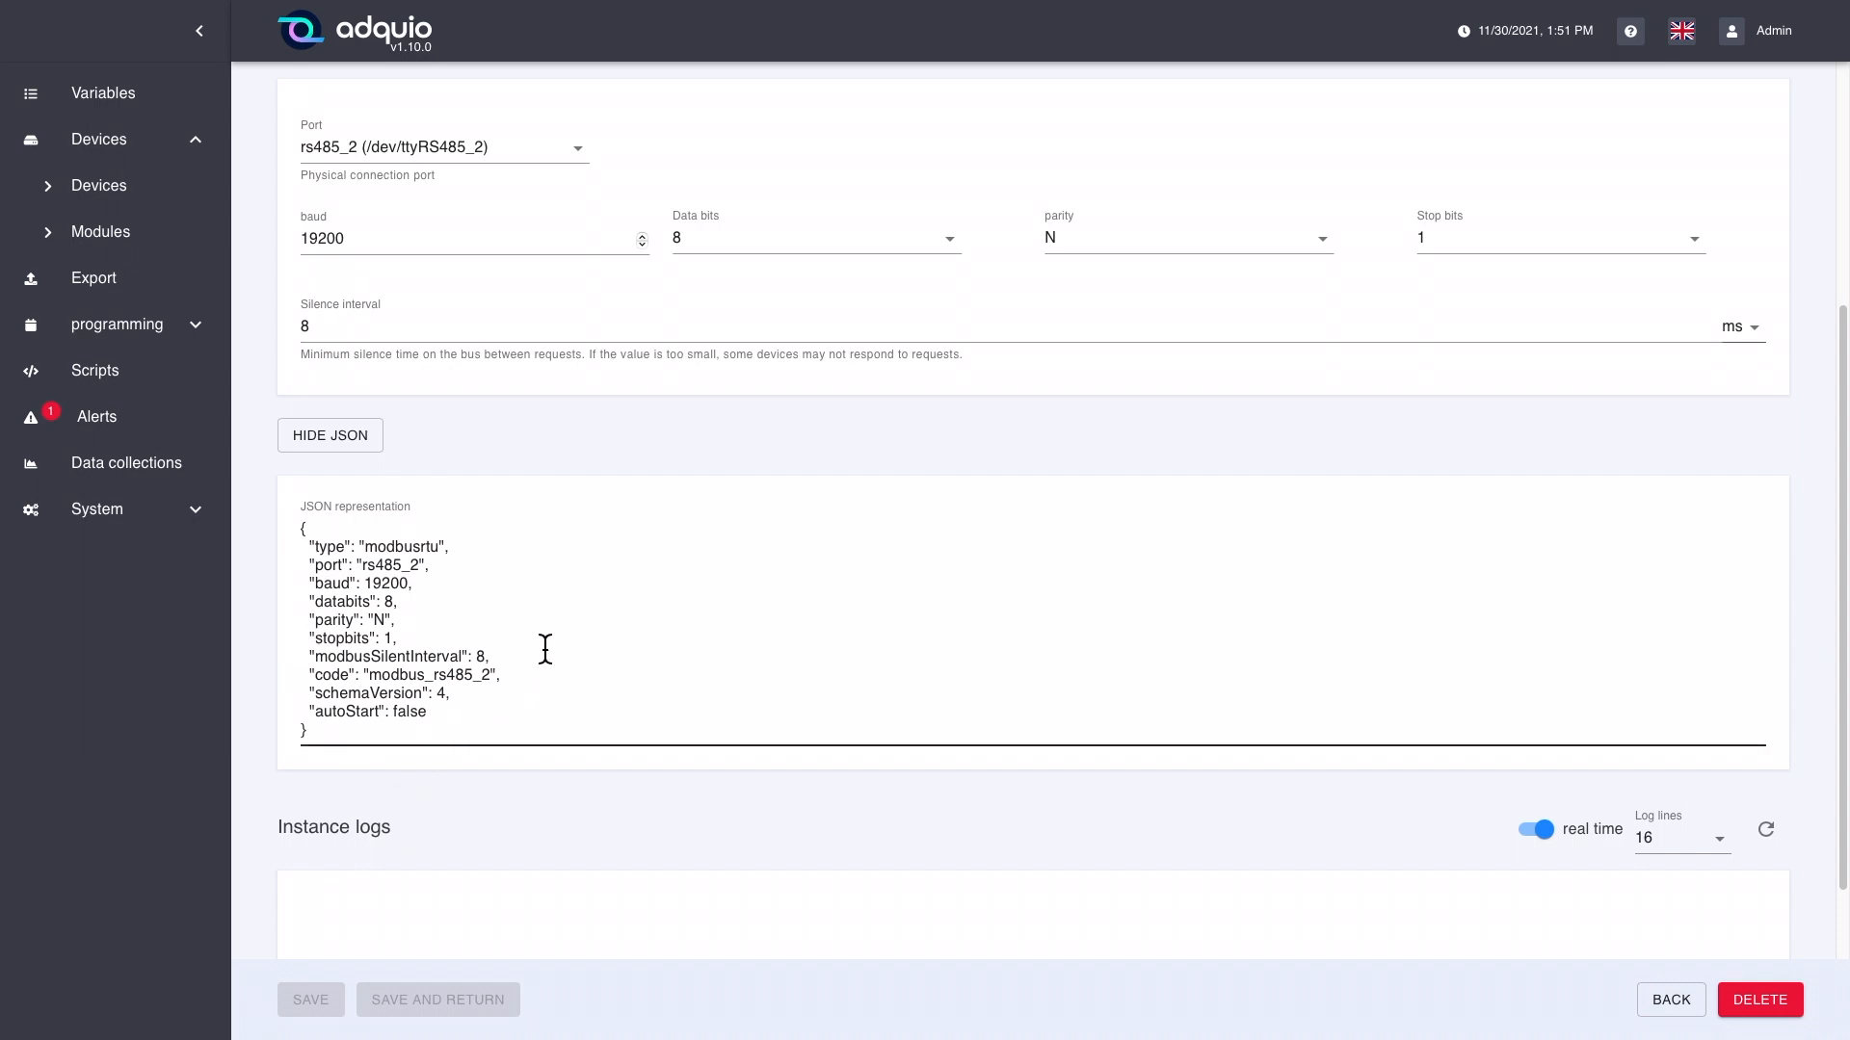
left_click_drag(372, 735, 290, 541)
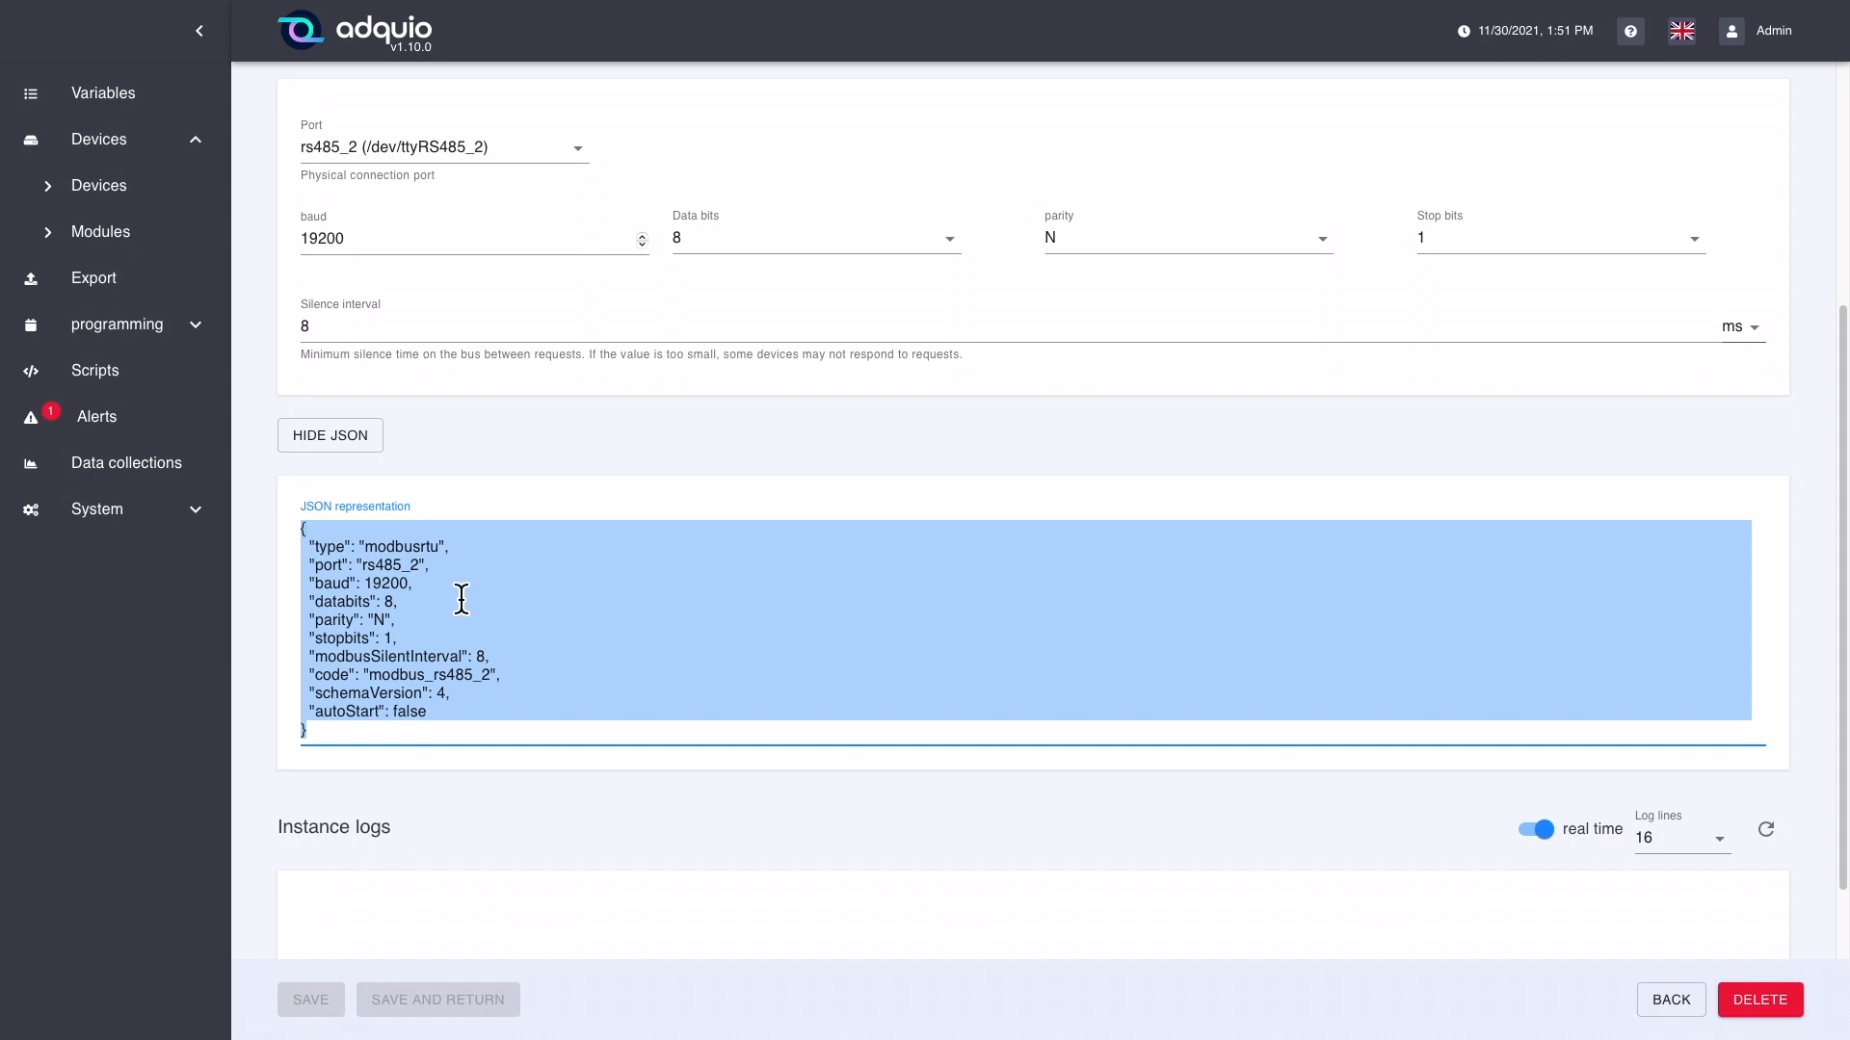
right_click(459, 590)
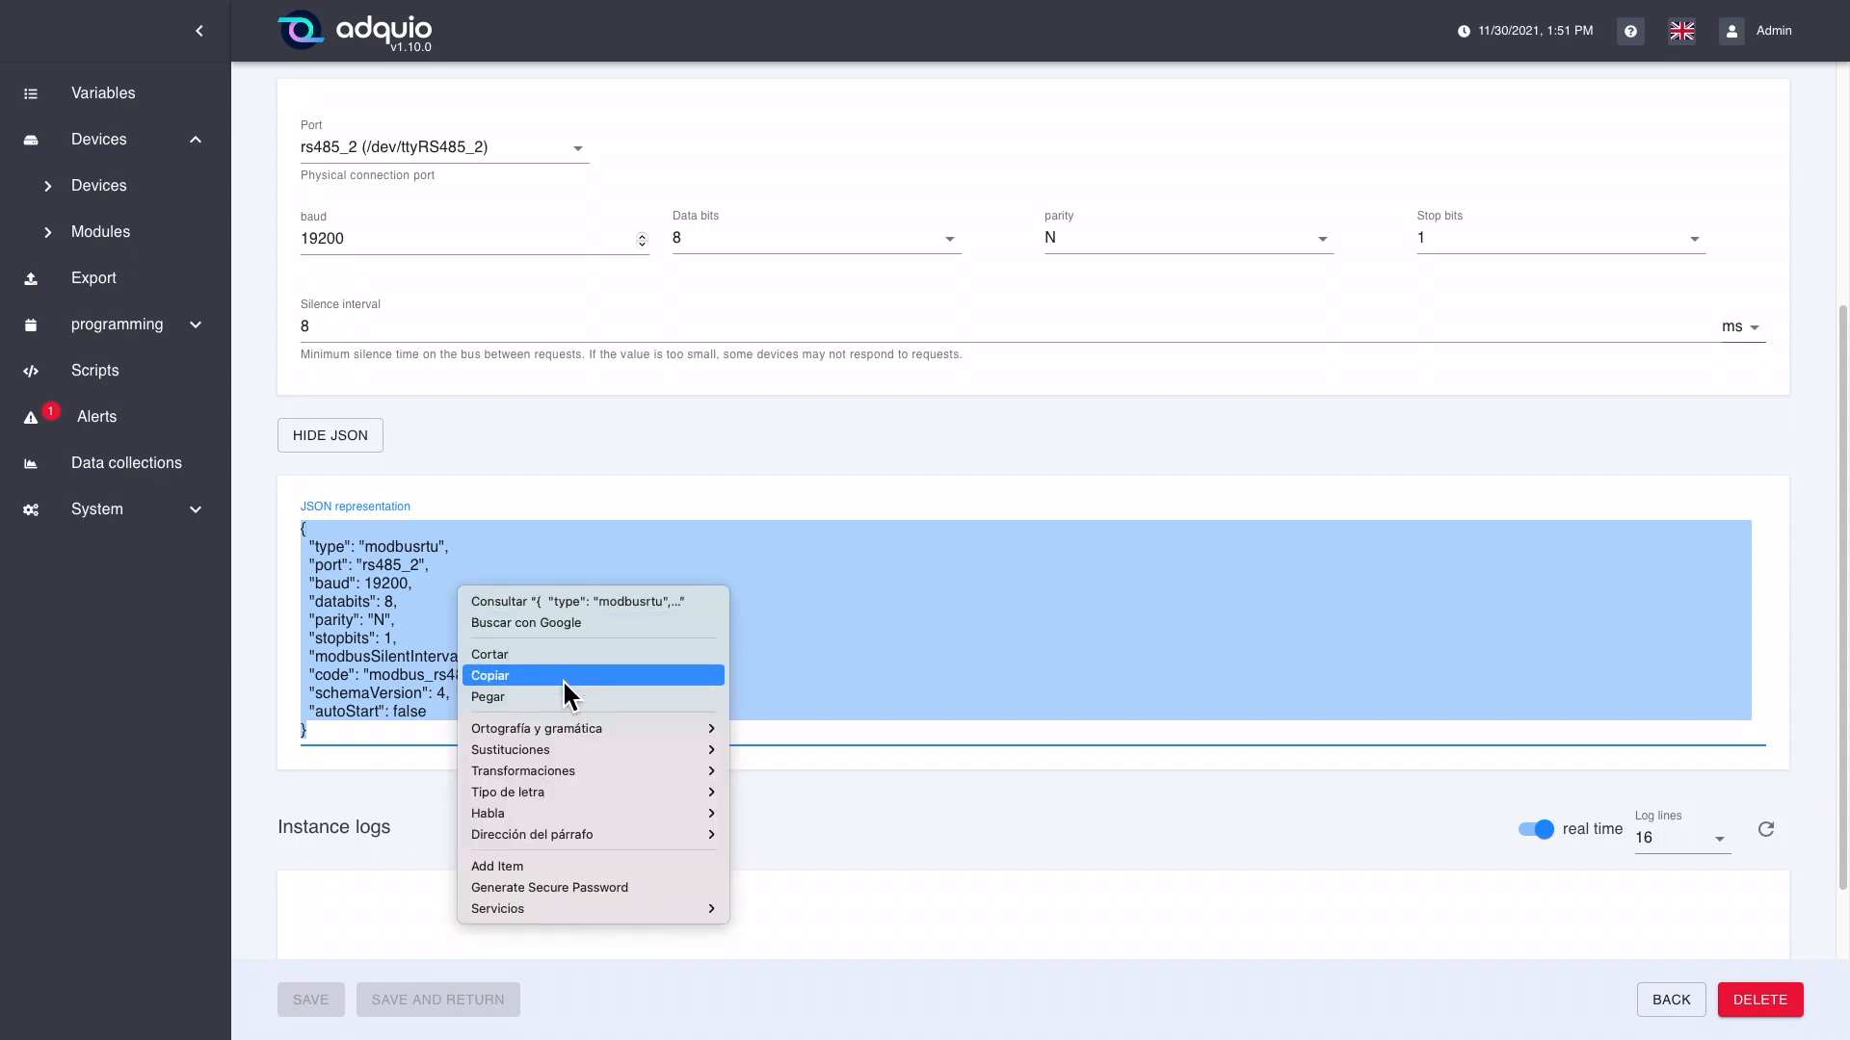
left_click(437, 501)
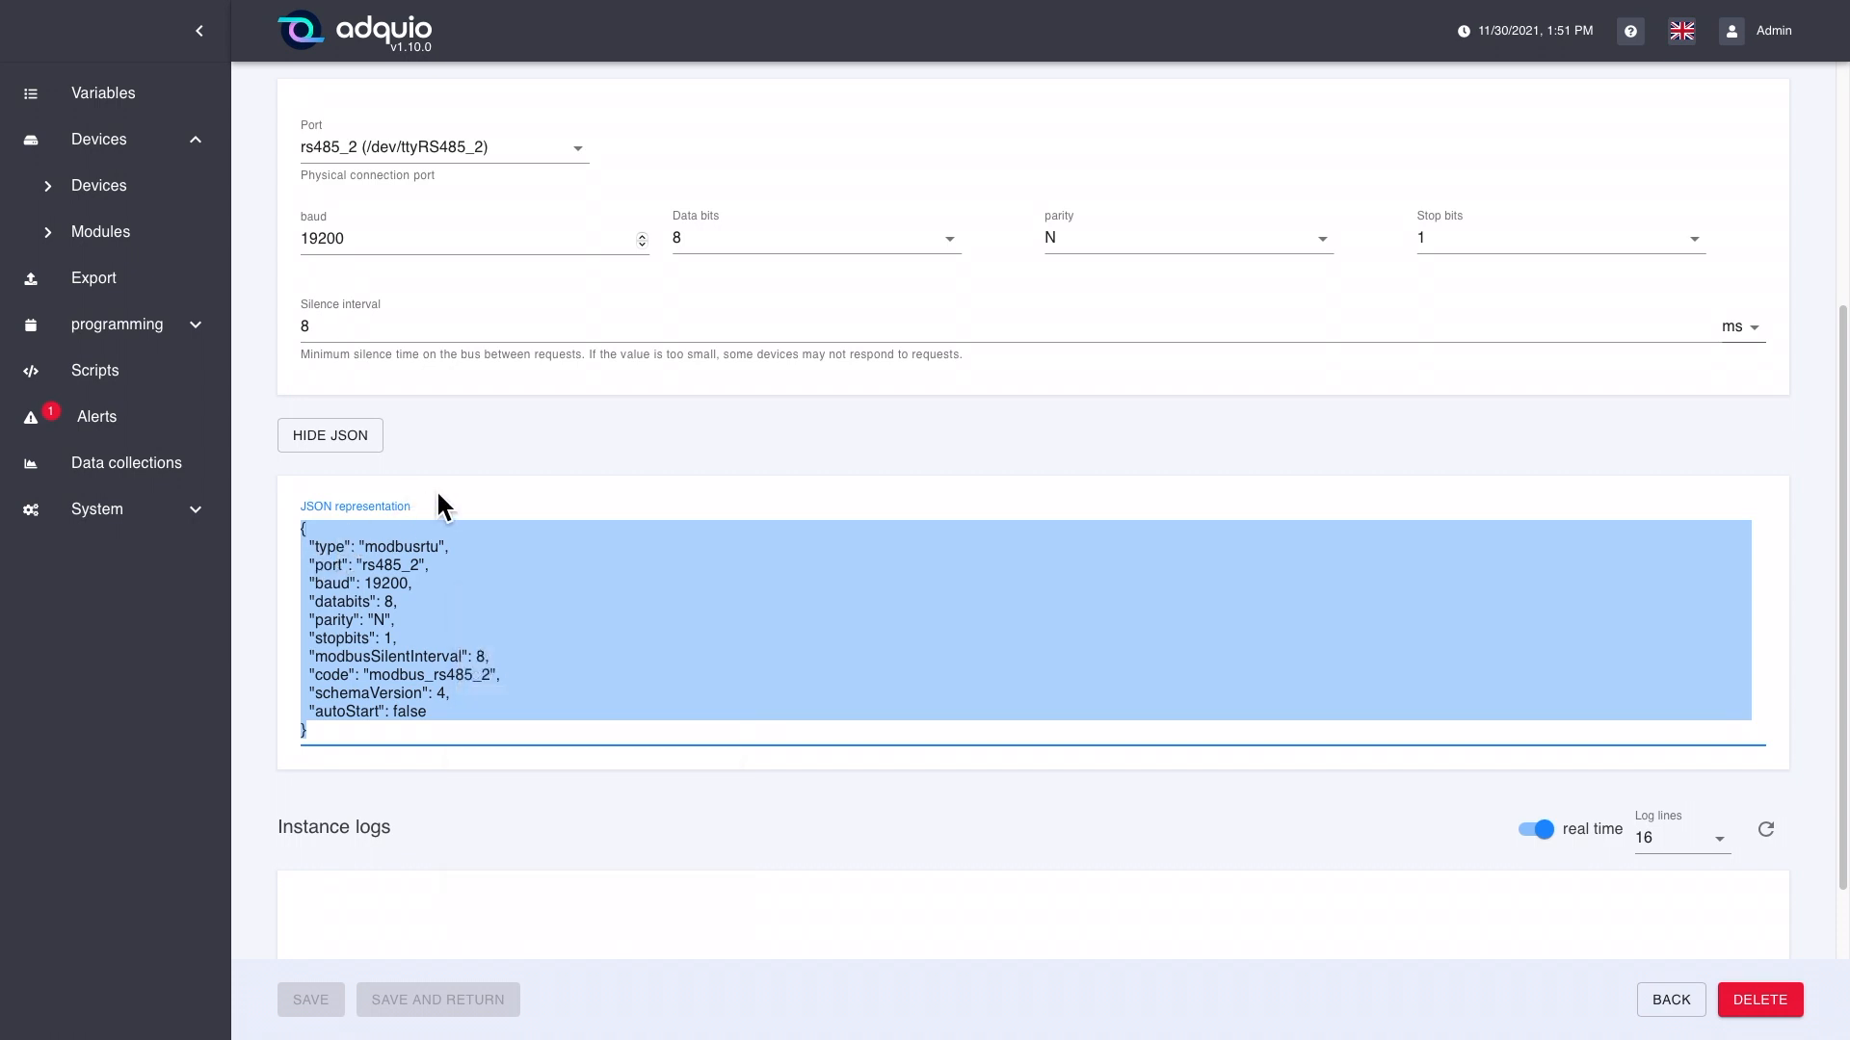
left_click(376, 438)
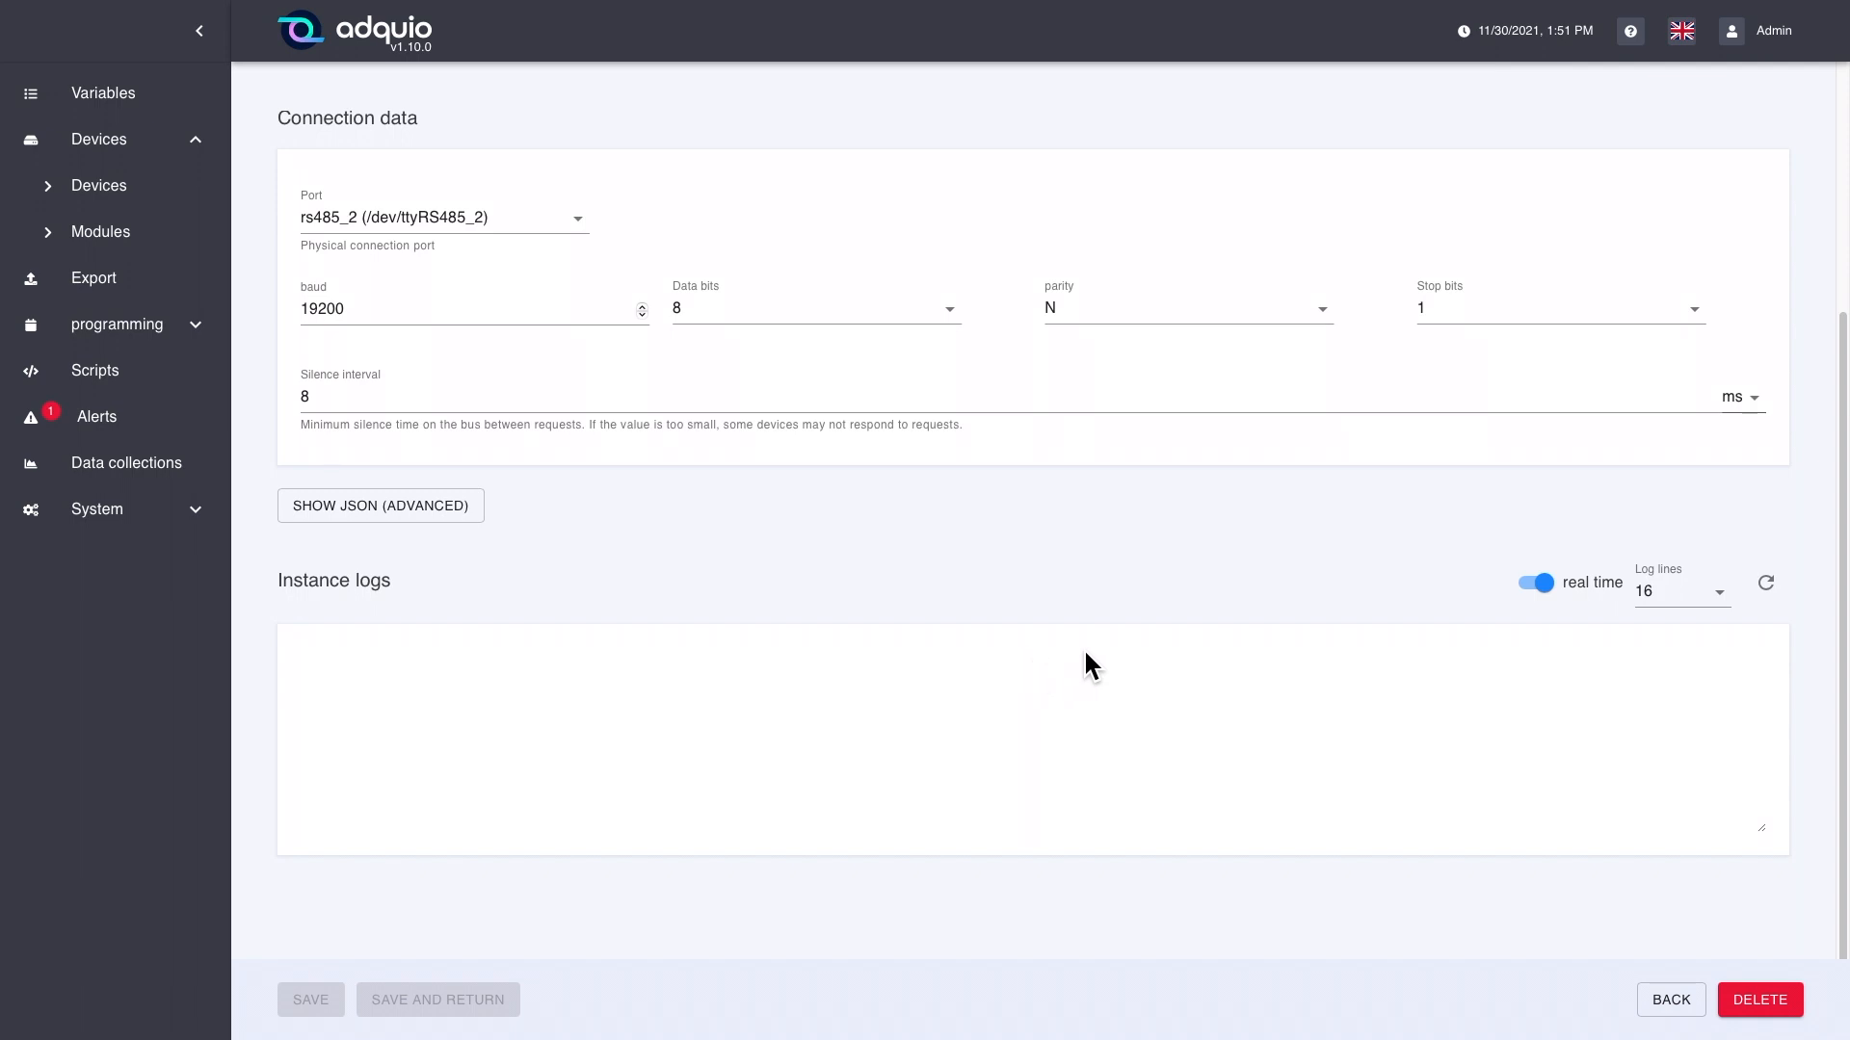
Step: Check the line-count options for the instance logs without changing them, and return to the modules list
left_click(1739, 614)
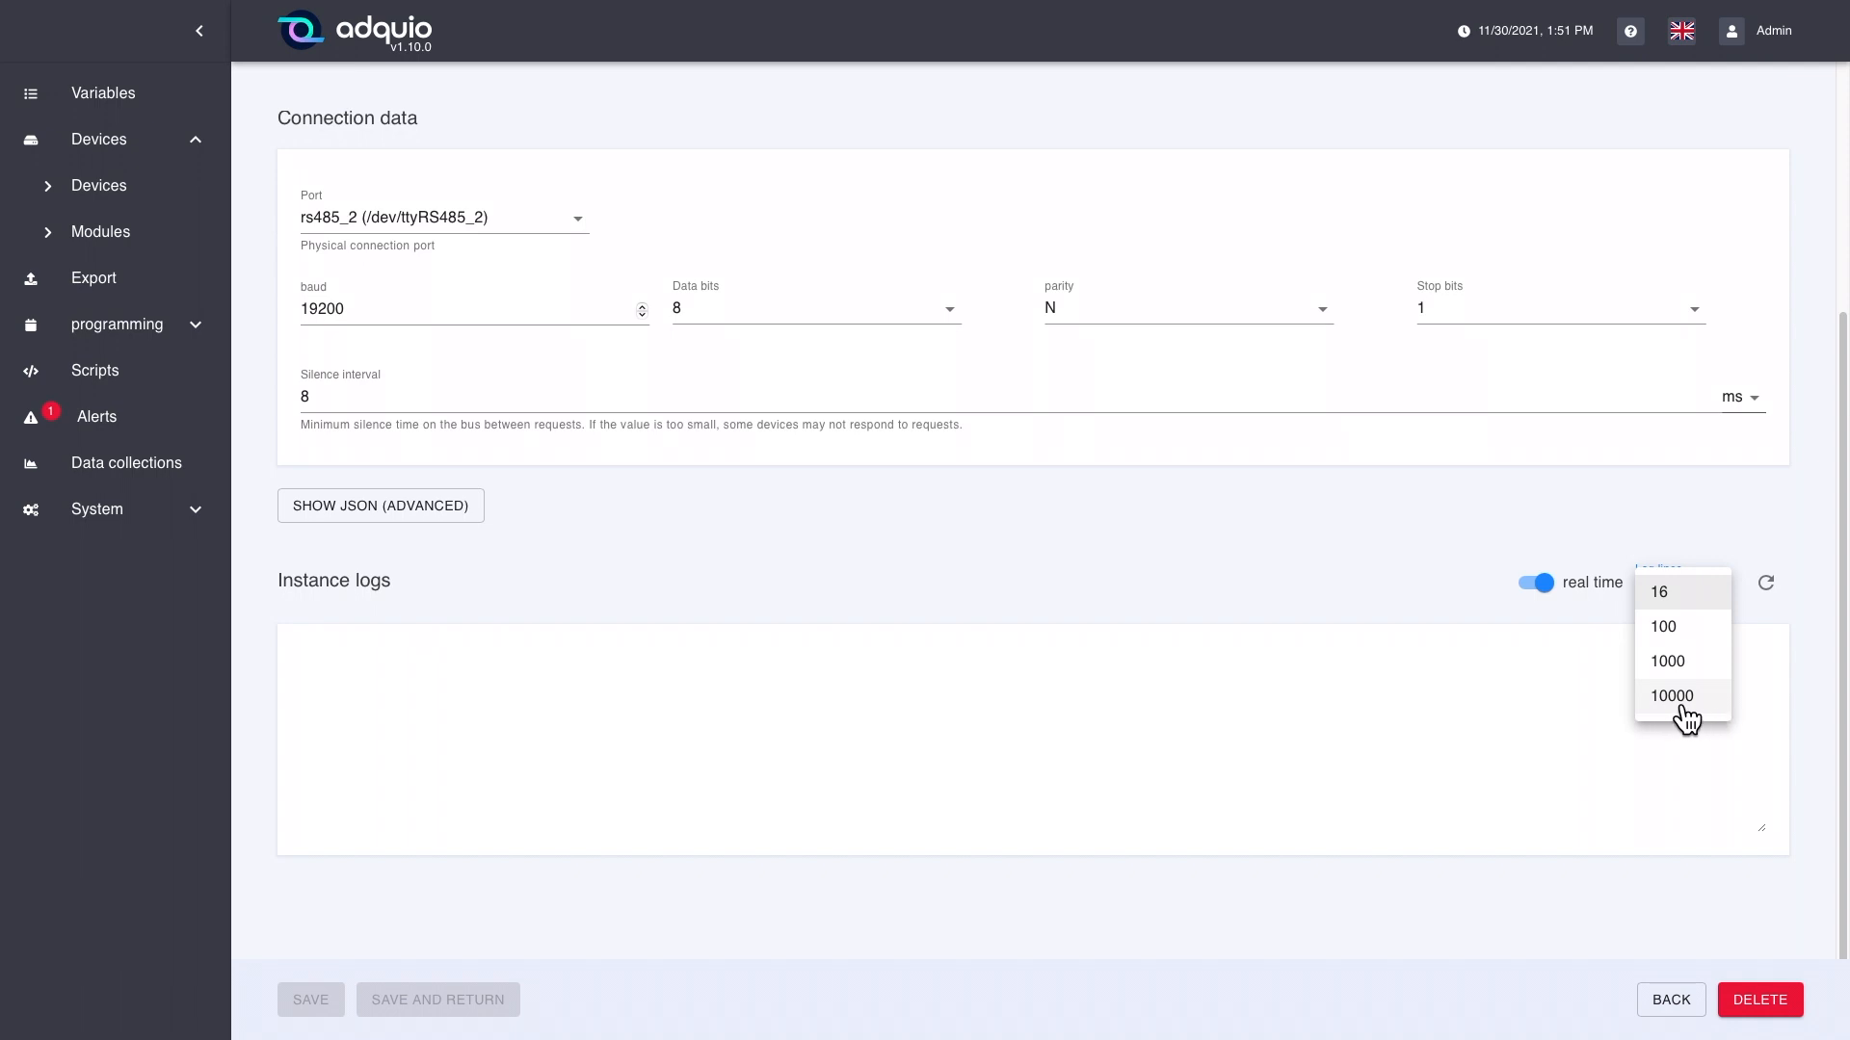
left_click(1561, 666)
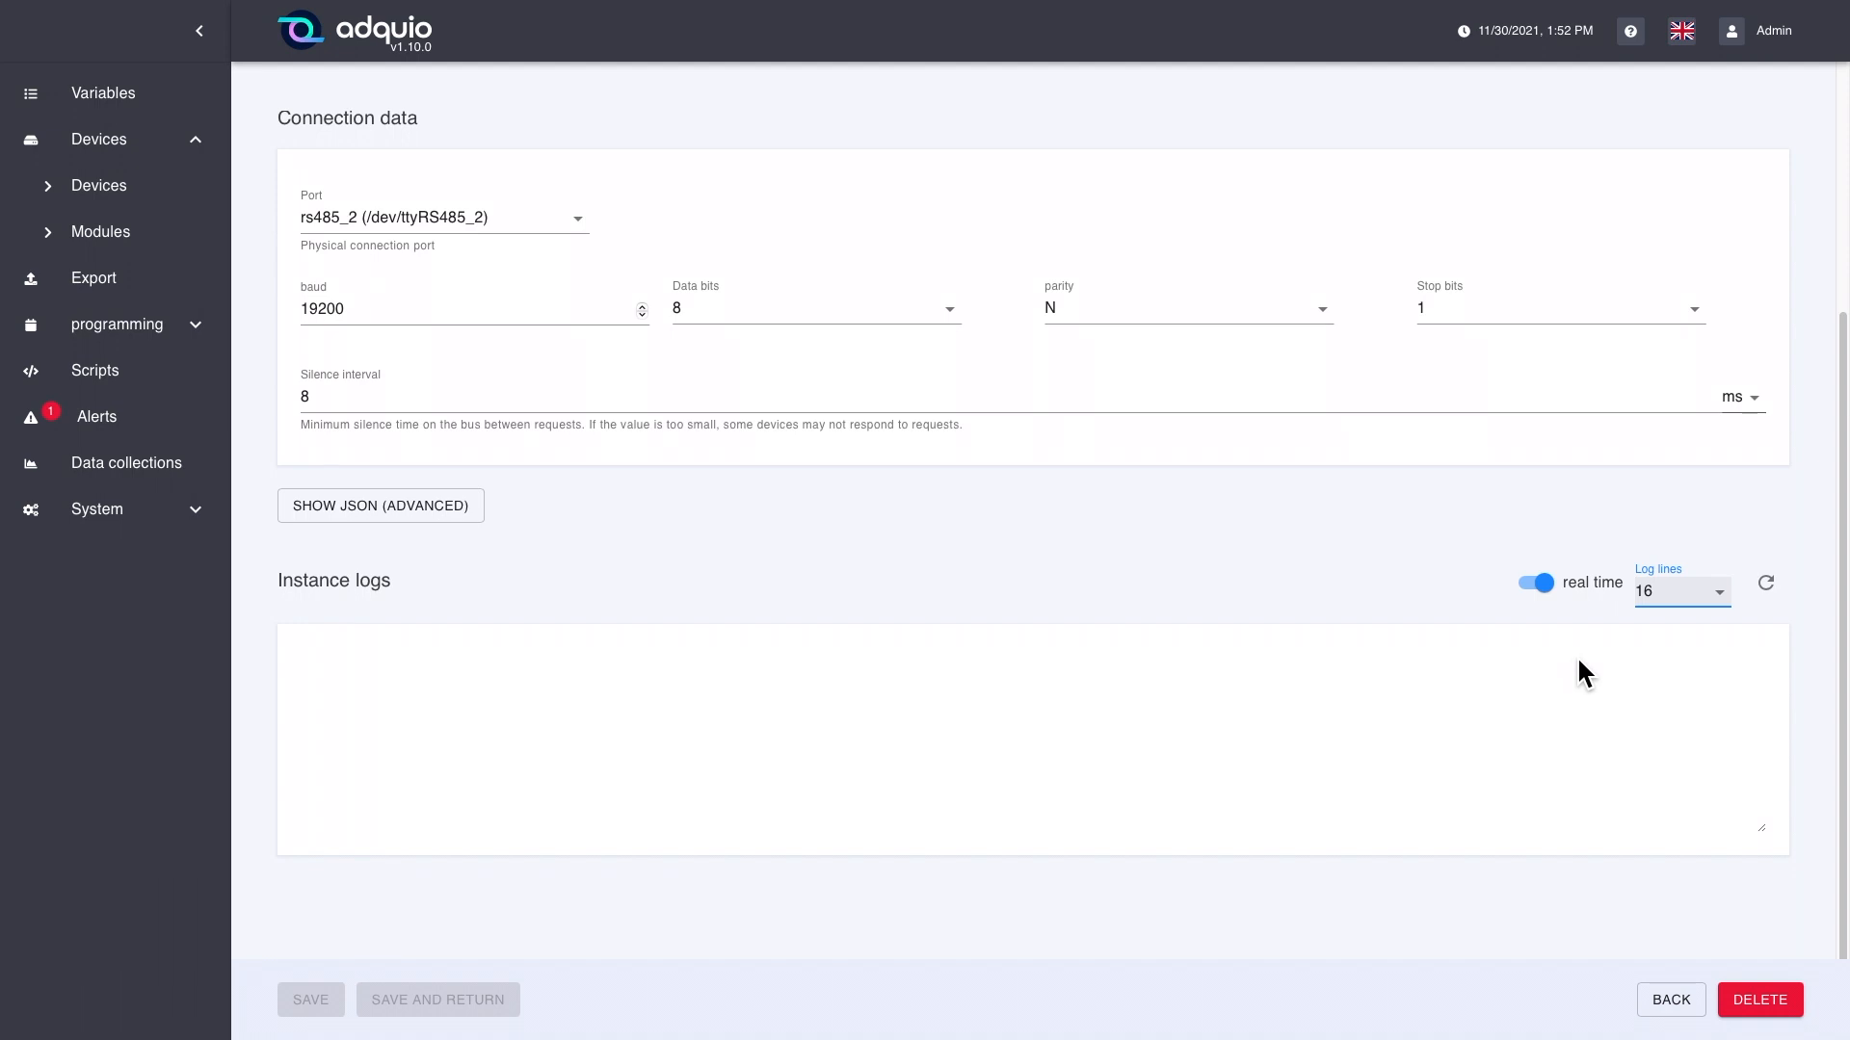
scroll(1580, 659, "up", 2)
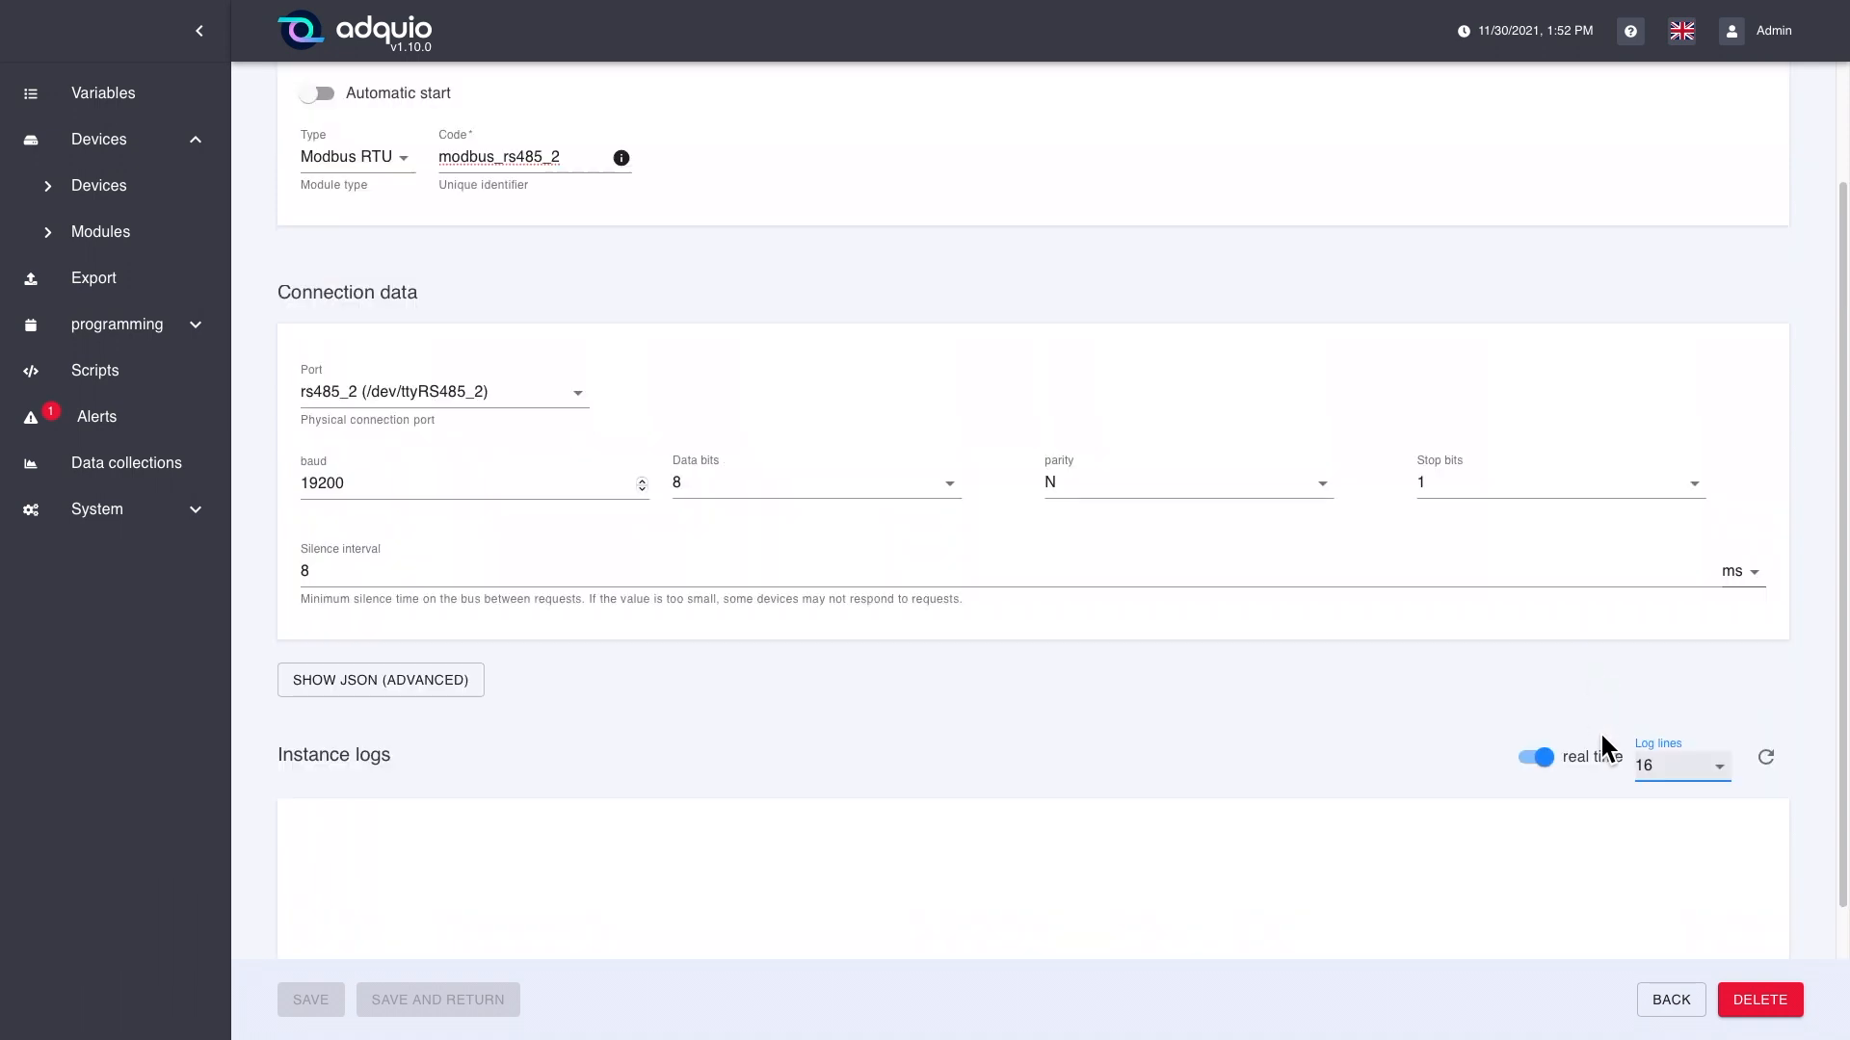
scroll(1599, 730, "up", 2)
left_click(1677, 1004)
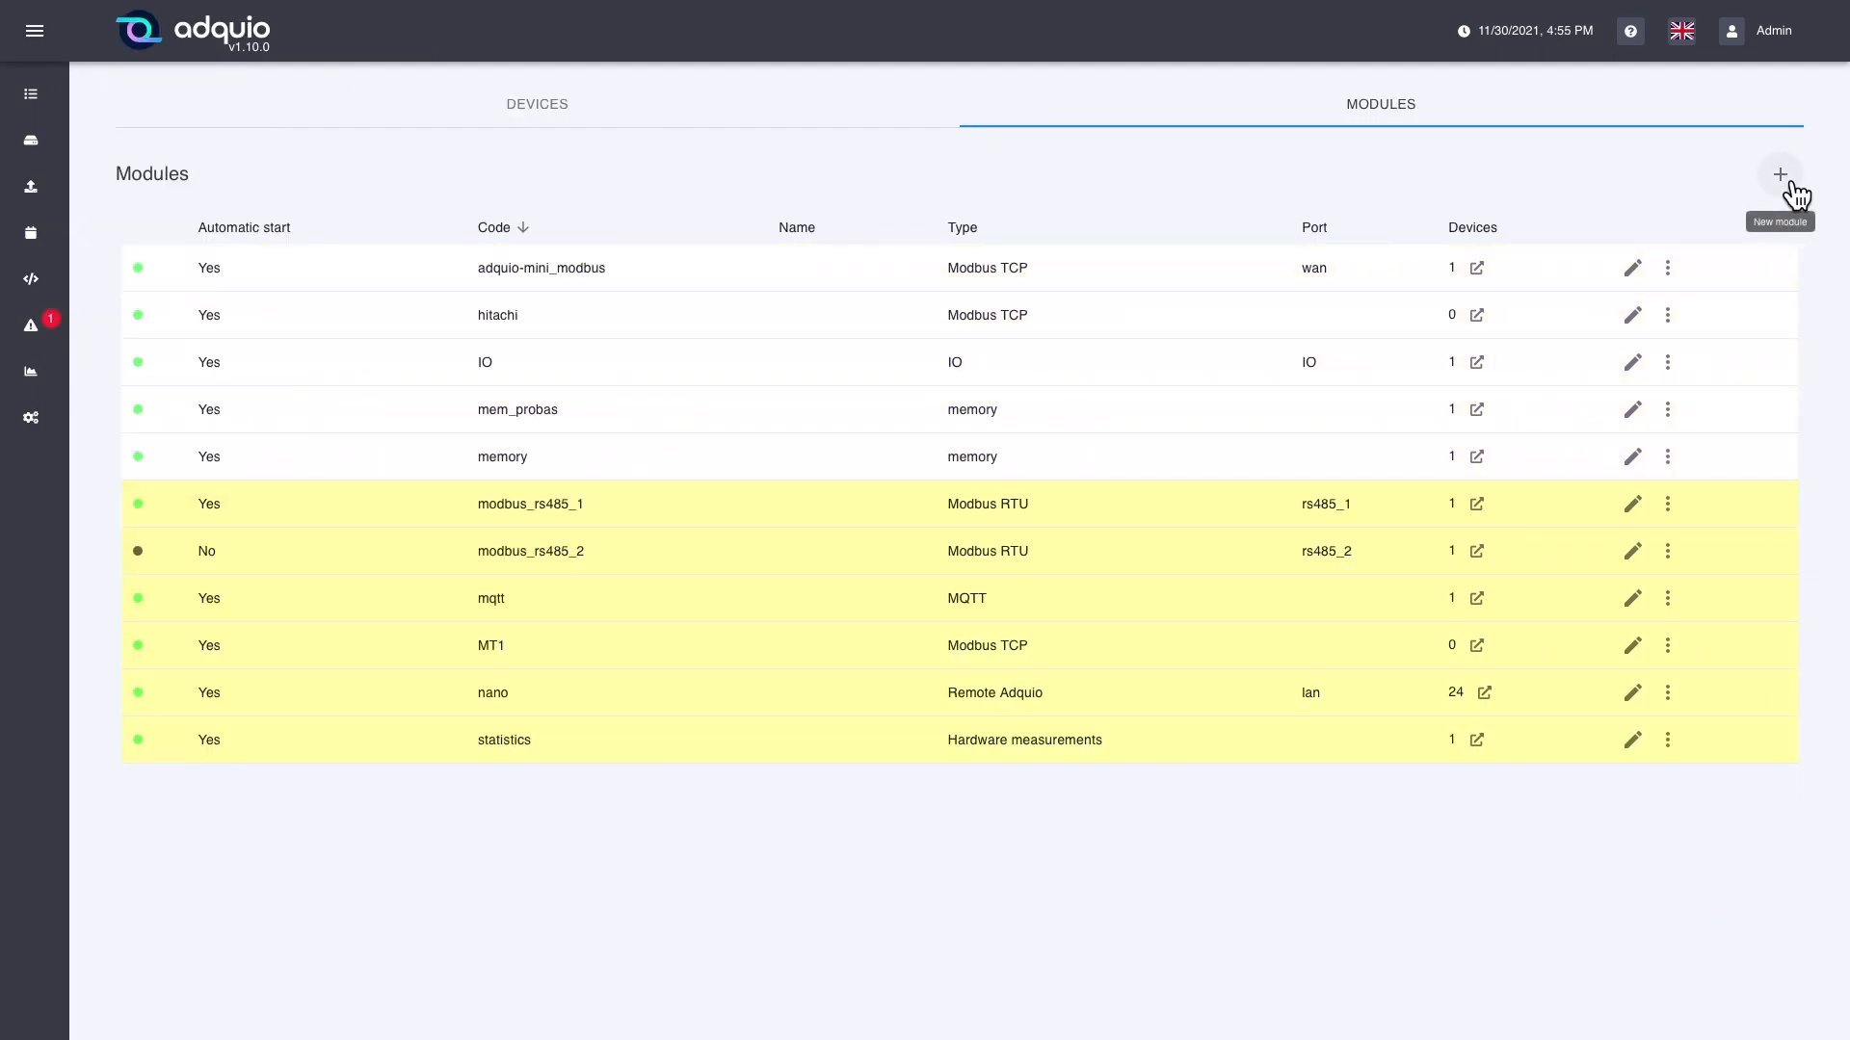
Step: Start a new module of type Modbus TCP with the code ethernet_example
left_click(1790, 183)
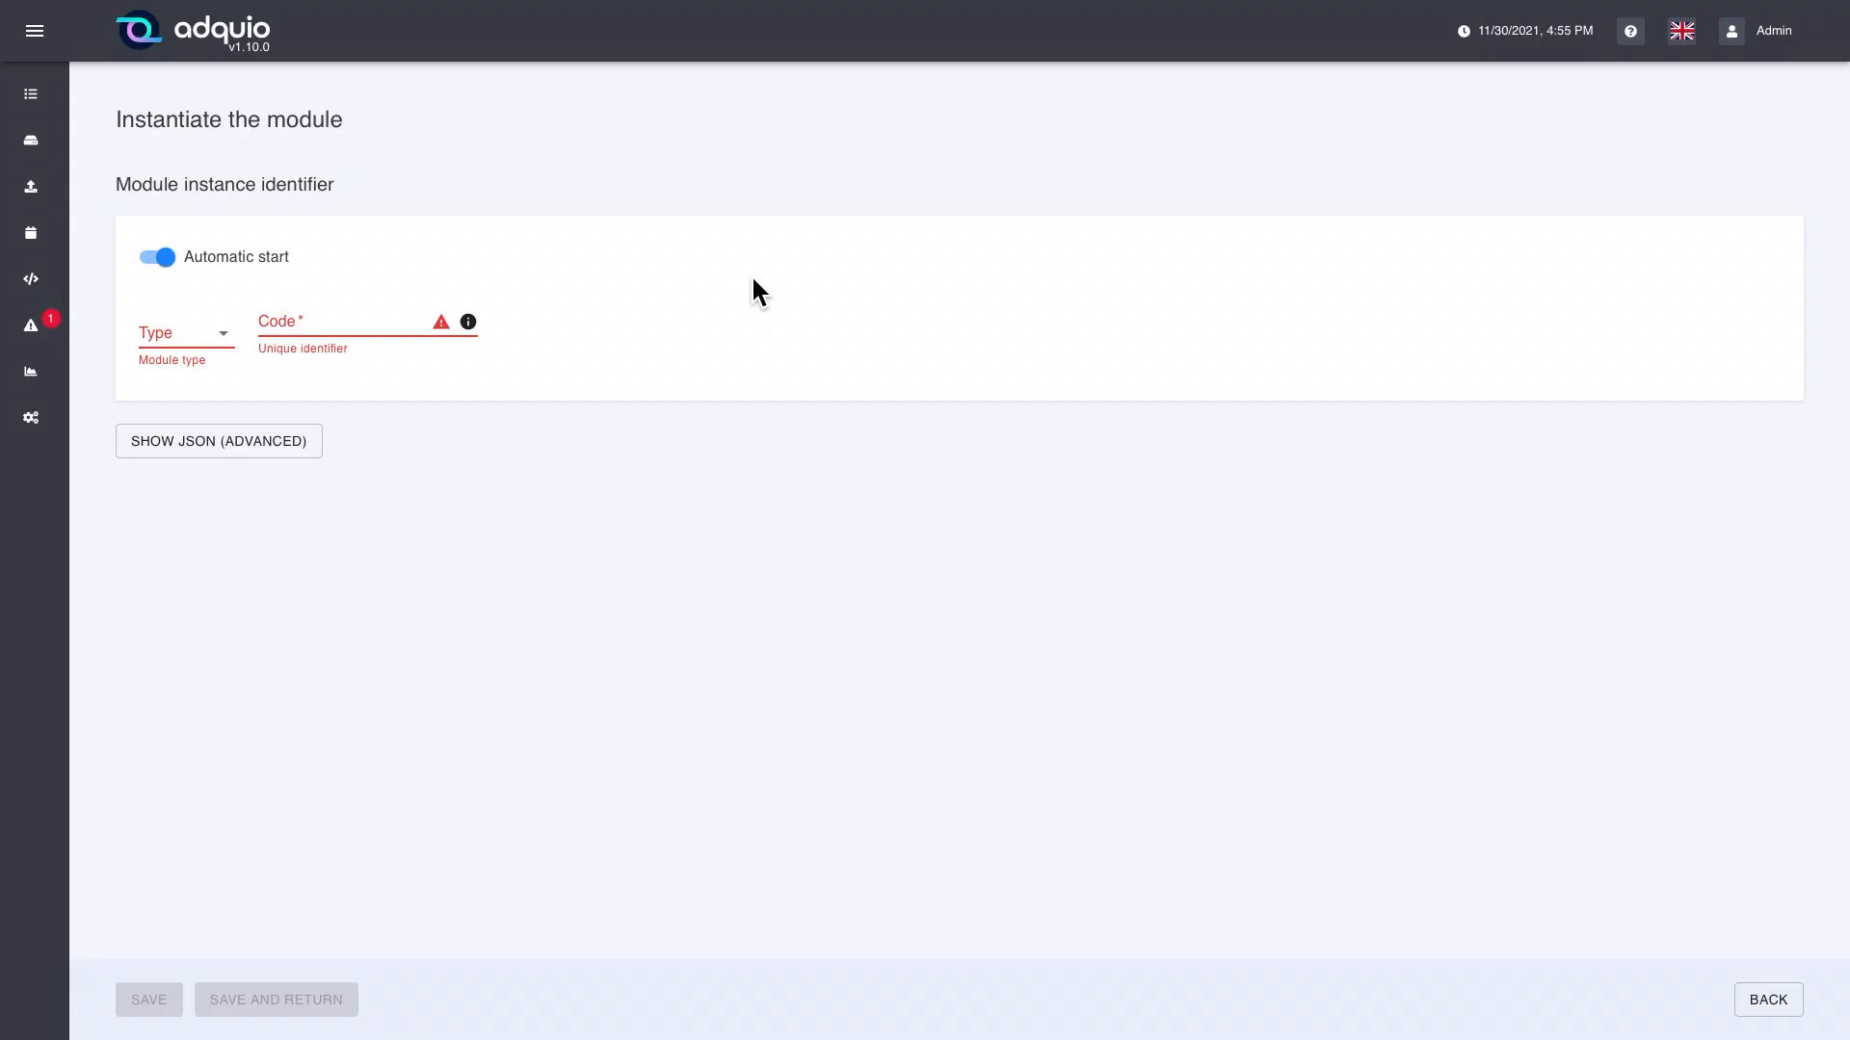
left_click(225, 347)
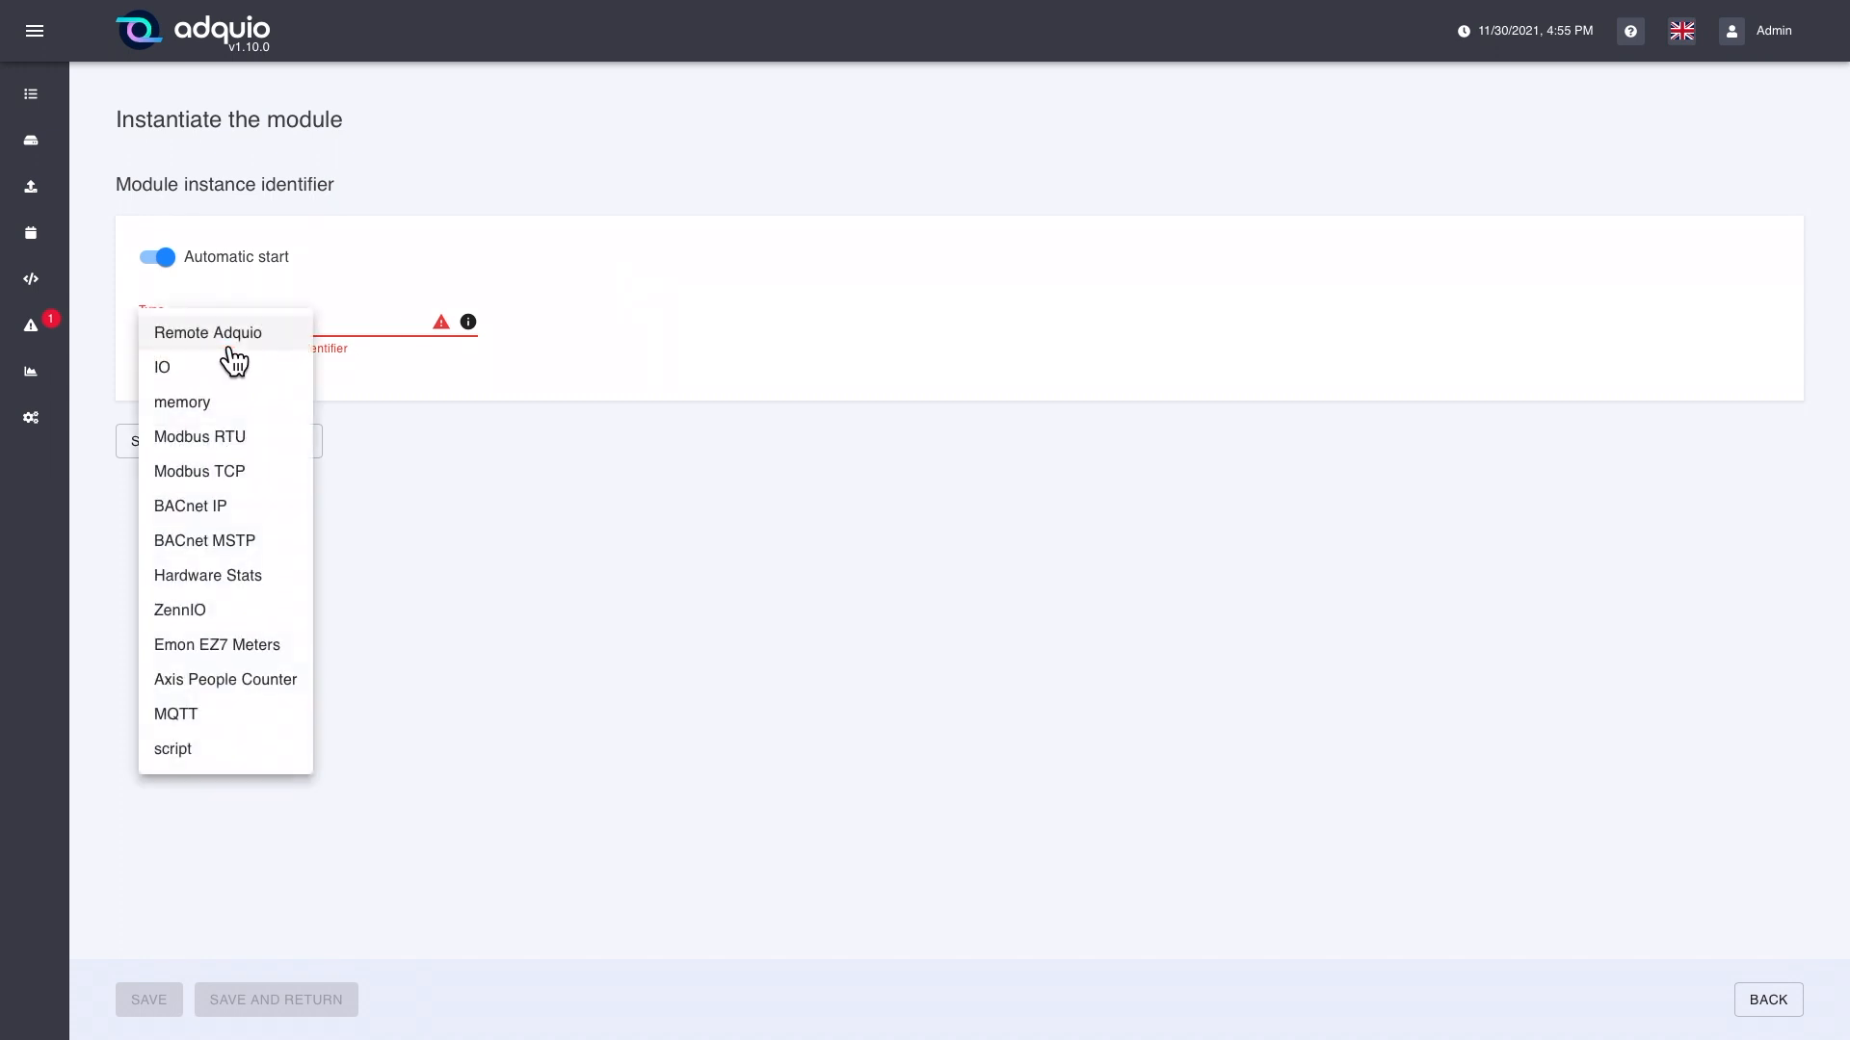
left_click(248, 477)
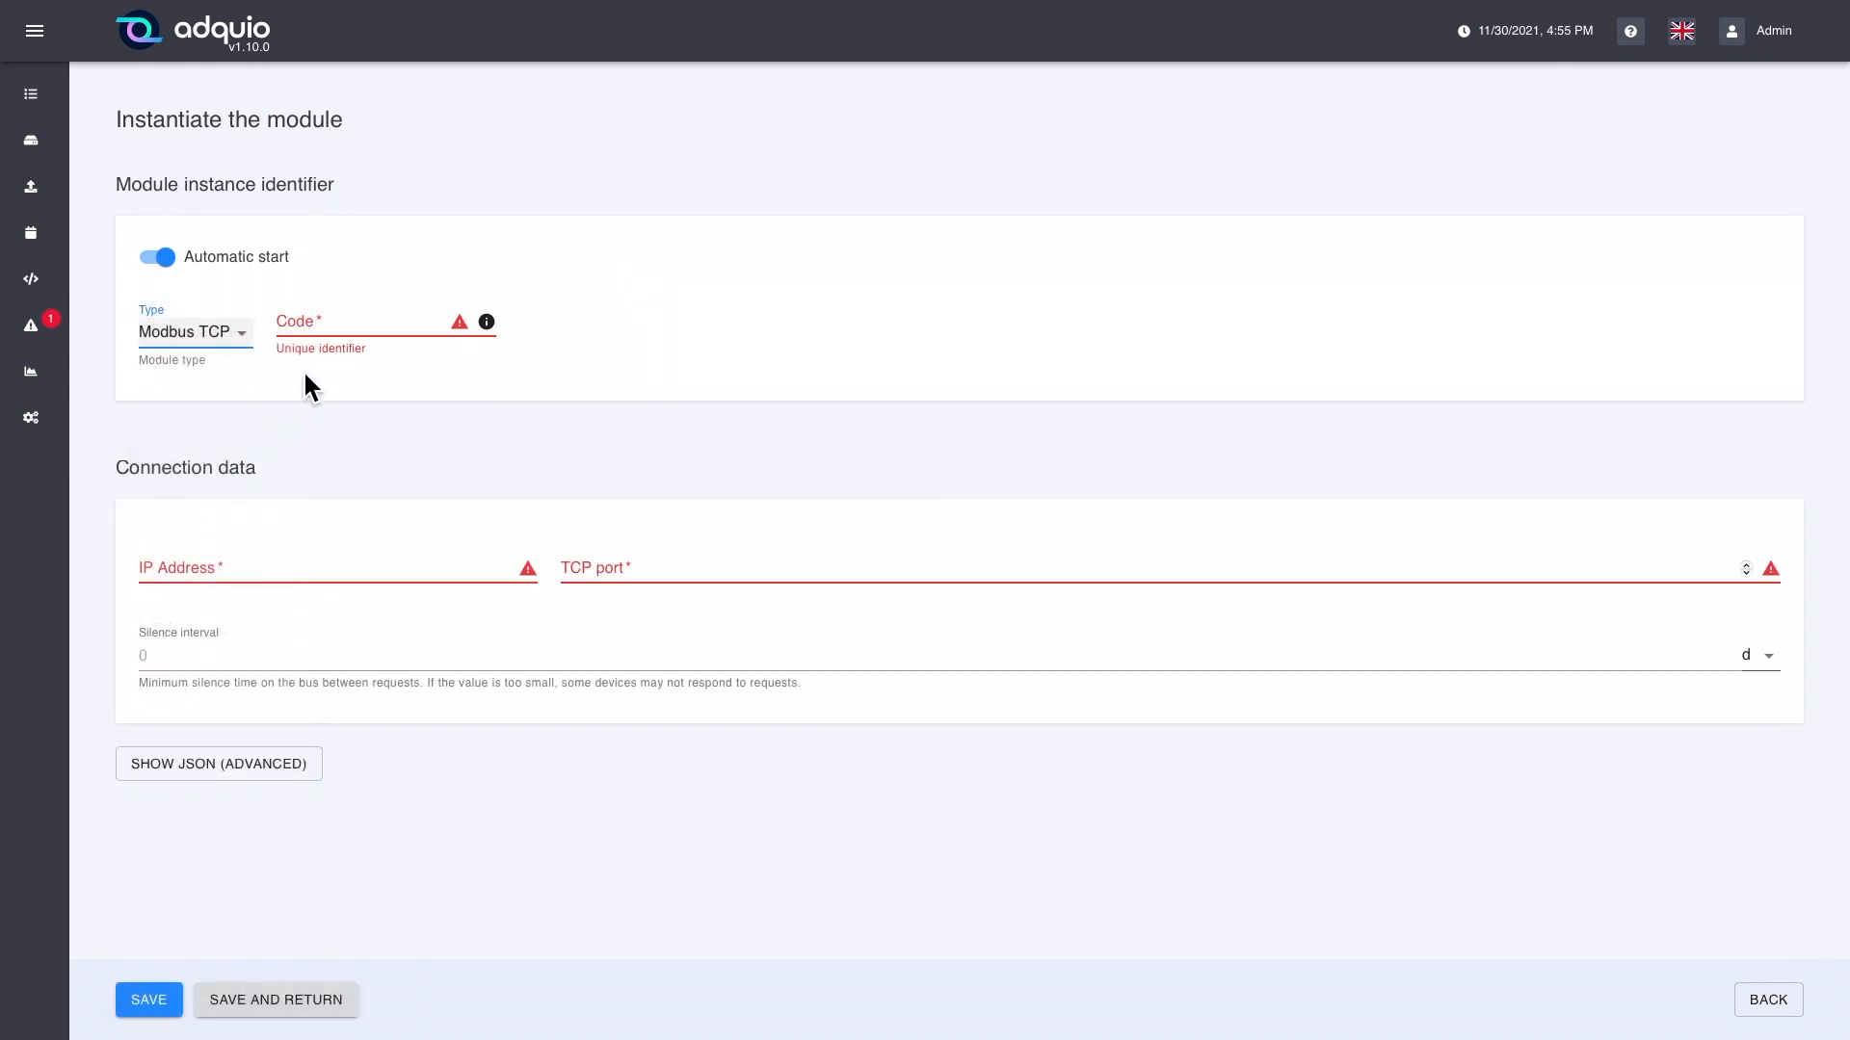
left_click(358, 327)
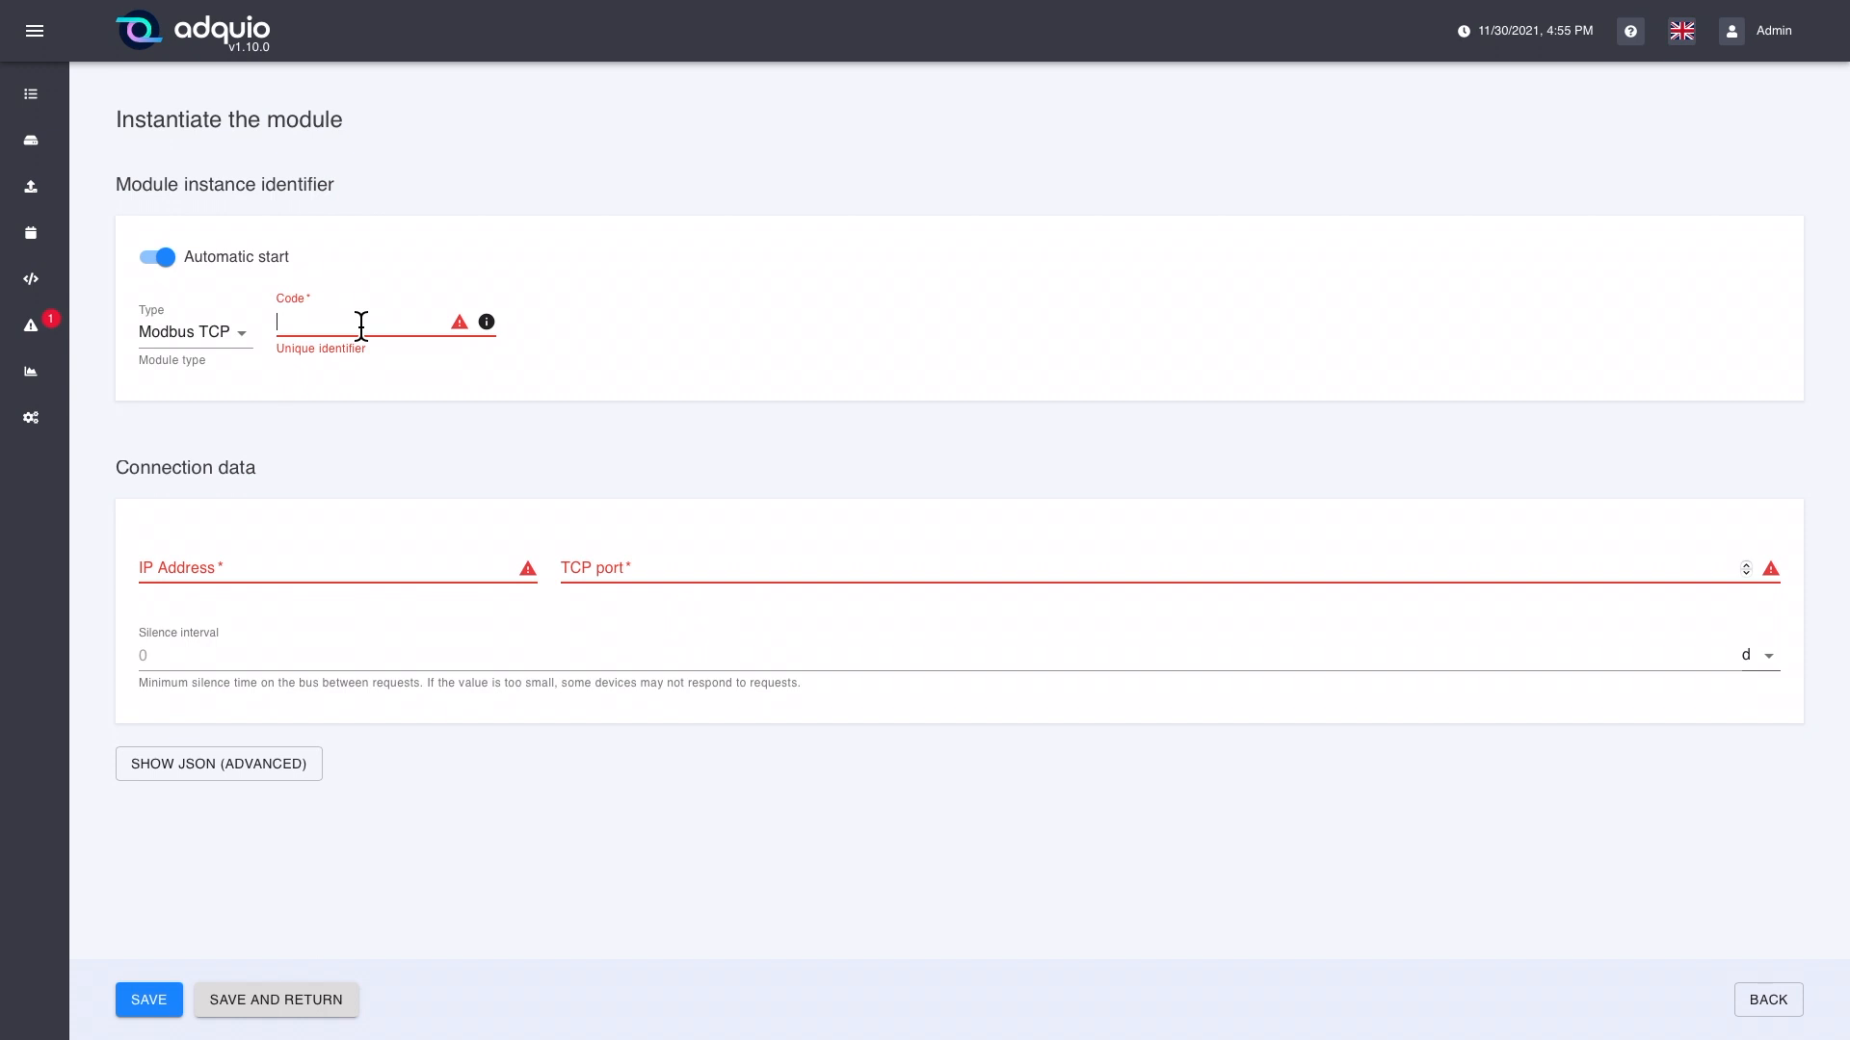
type("ethernet example")
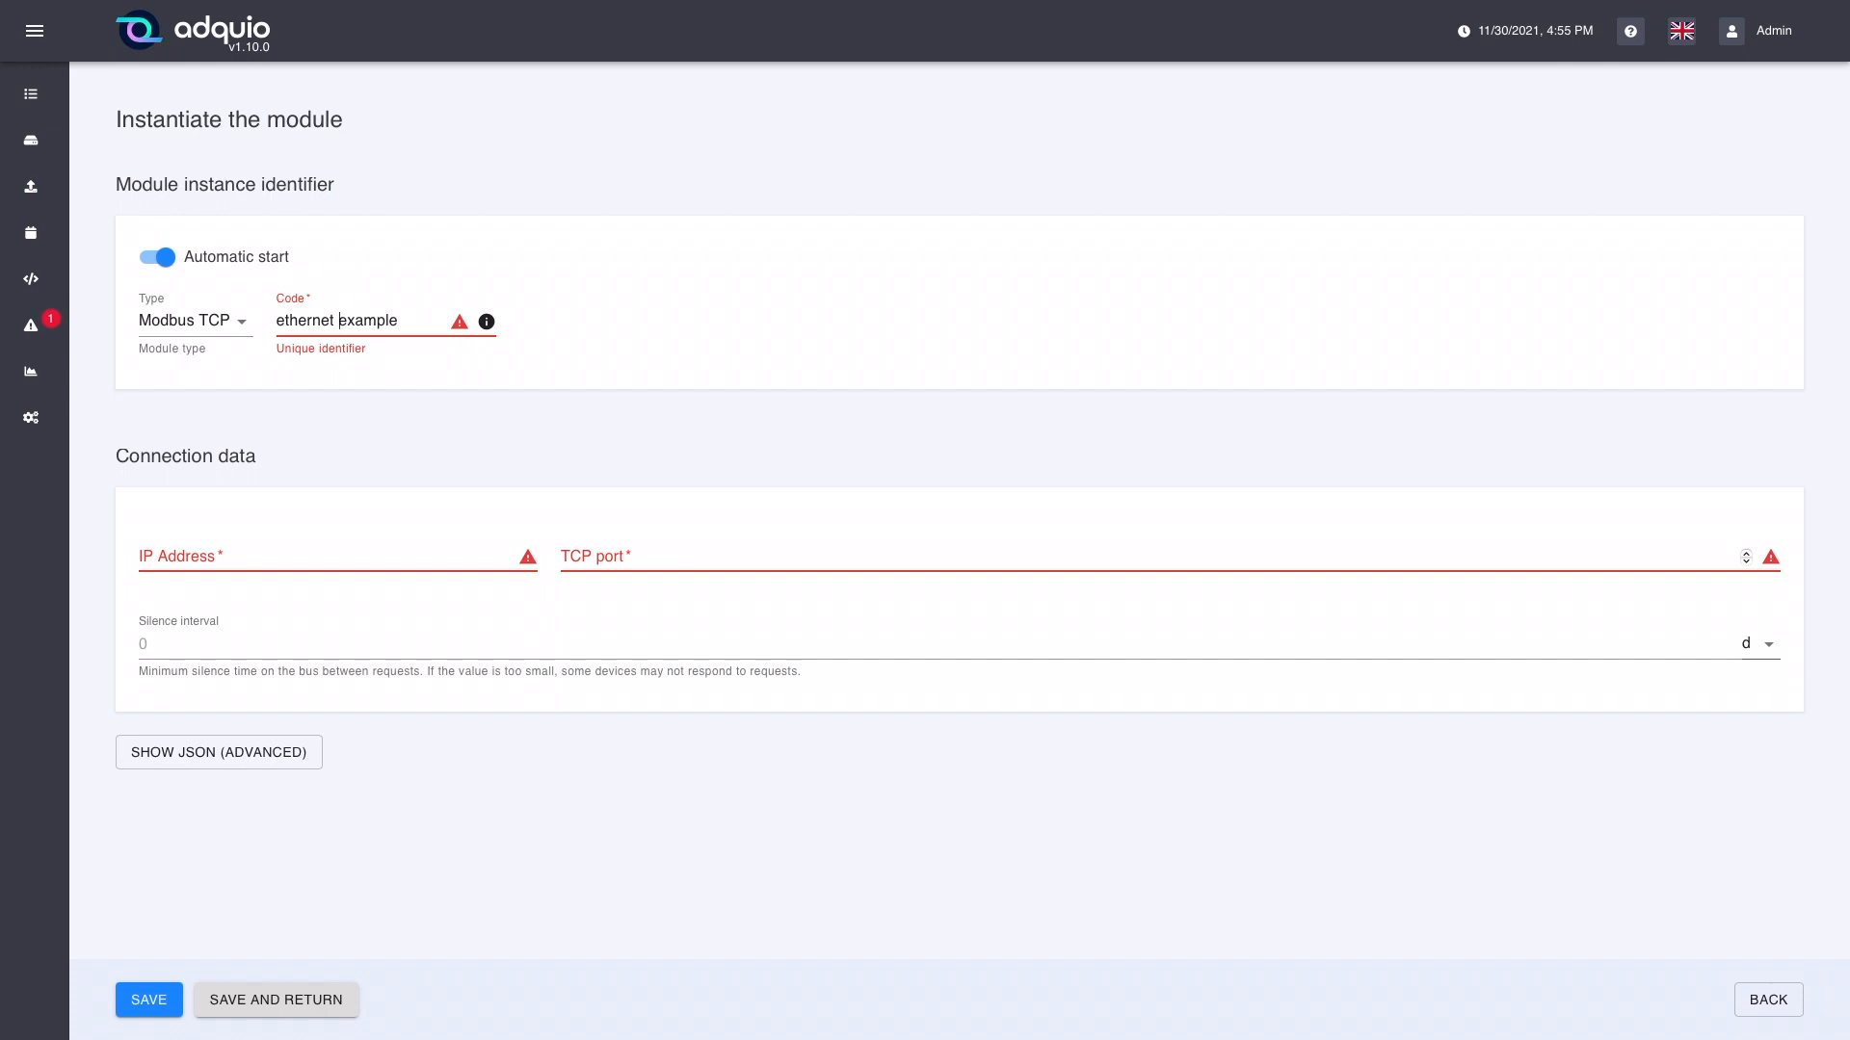
key("BackSpace")
type("_")
Step: Set the new module's IP address to 192.168.0.100 and its TCP port to 4500
left_click(248, 561)
type("1")
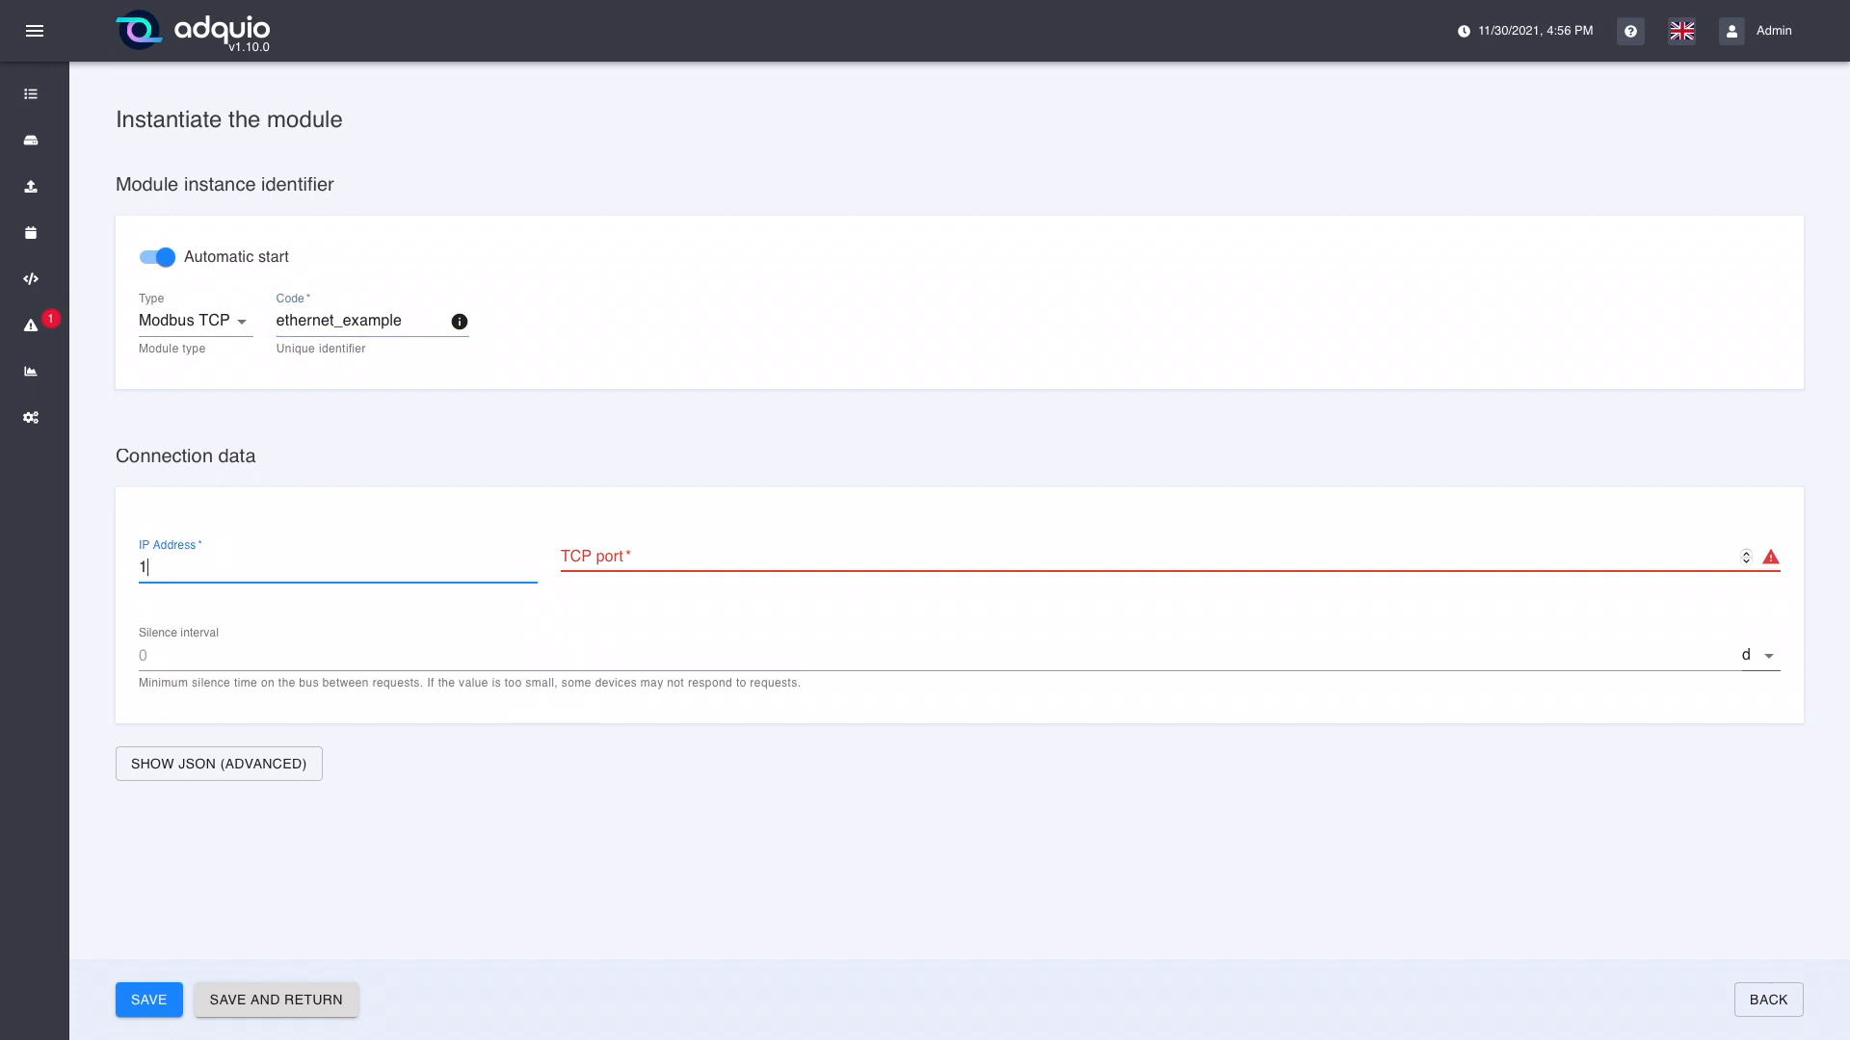
type("92.168.0.100")
key("Tab")
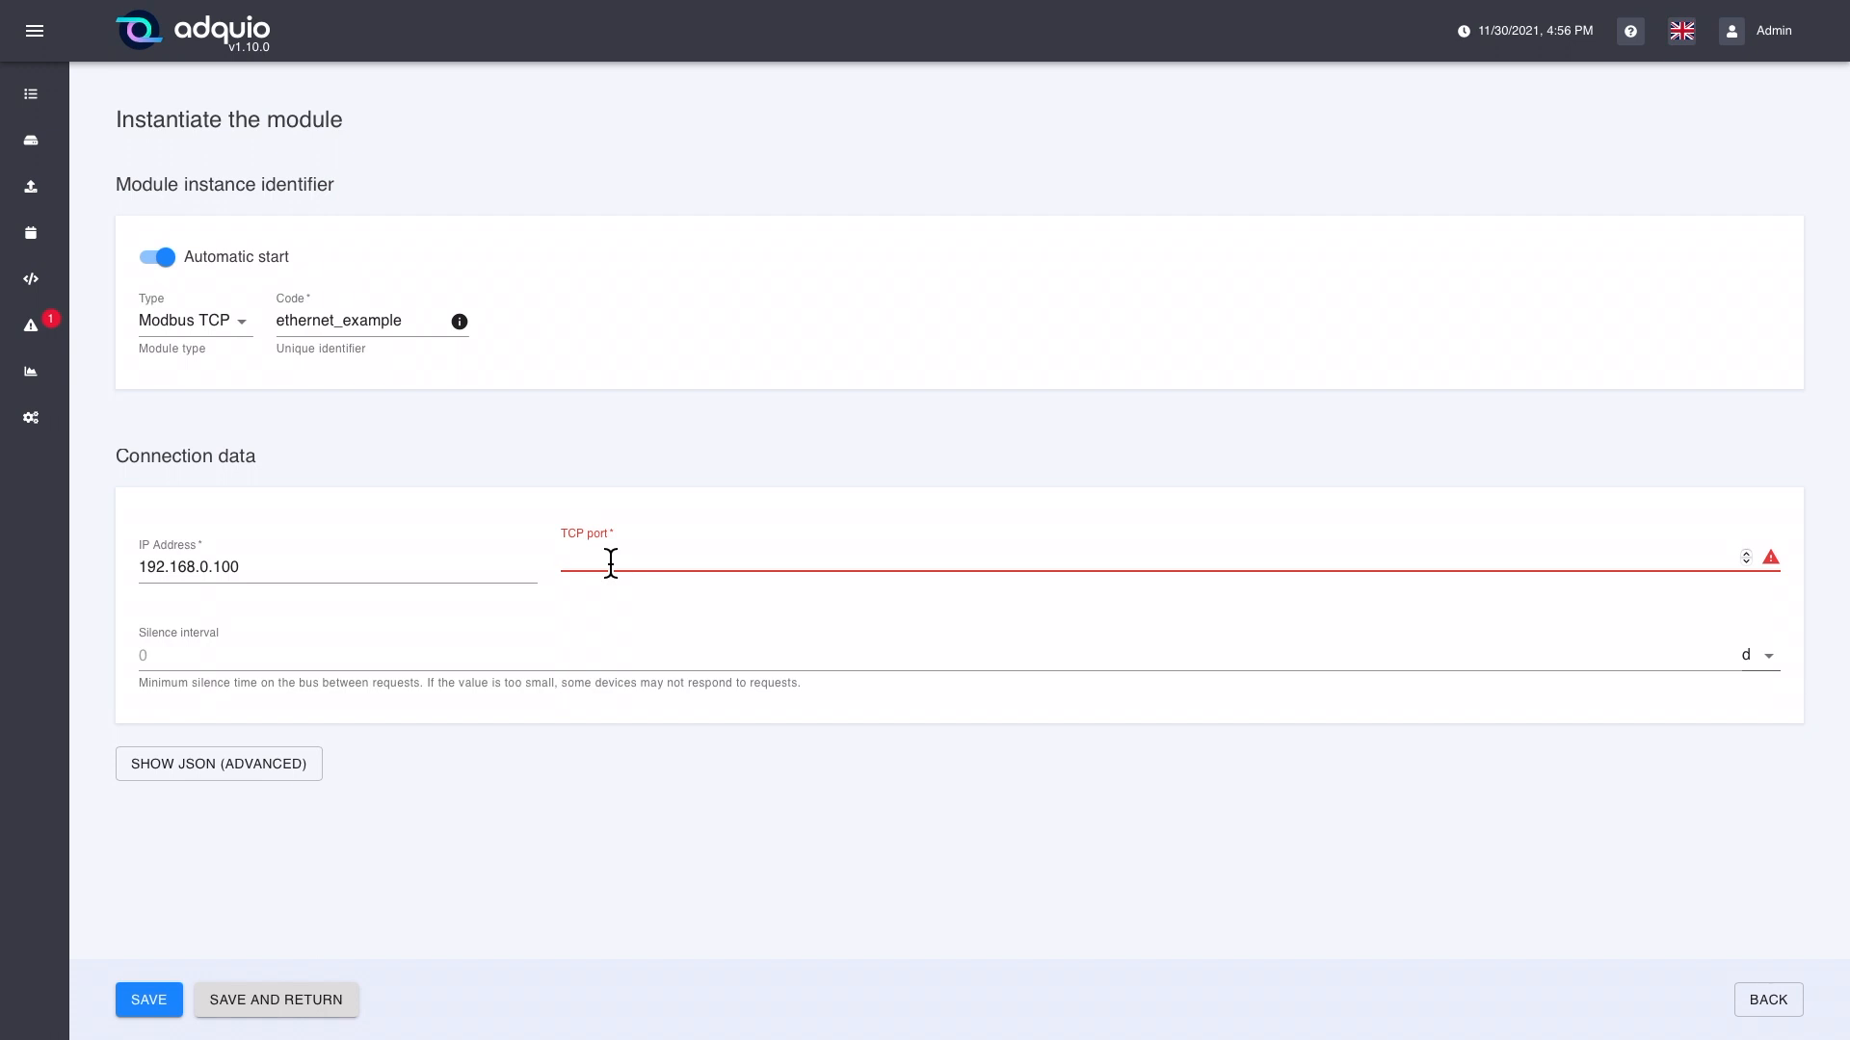
type("4500")
key("Tab")
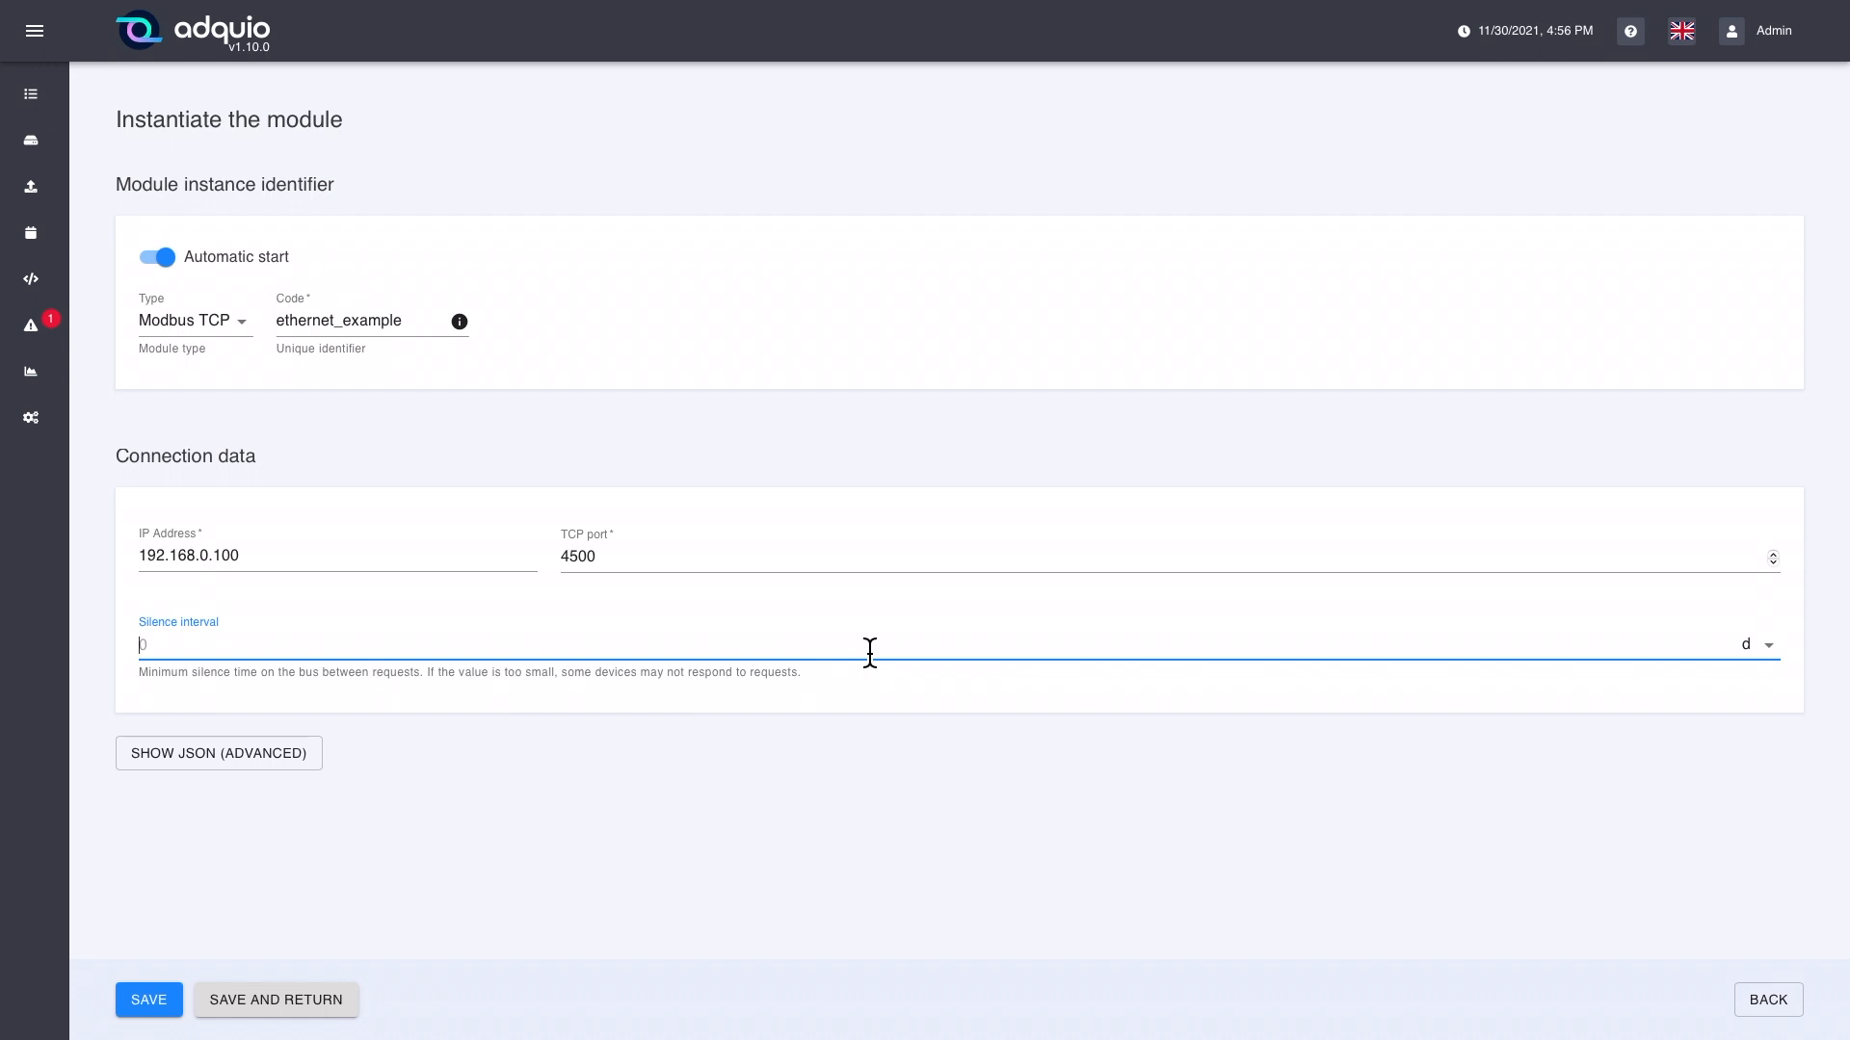
Step: Show the JSON representation of the new Modbus TCP module and highlight its full text for review
left_click(255, 763)
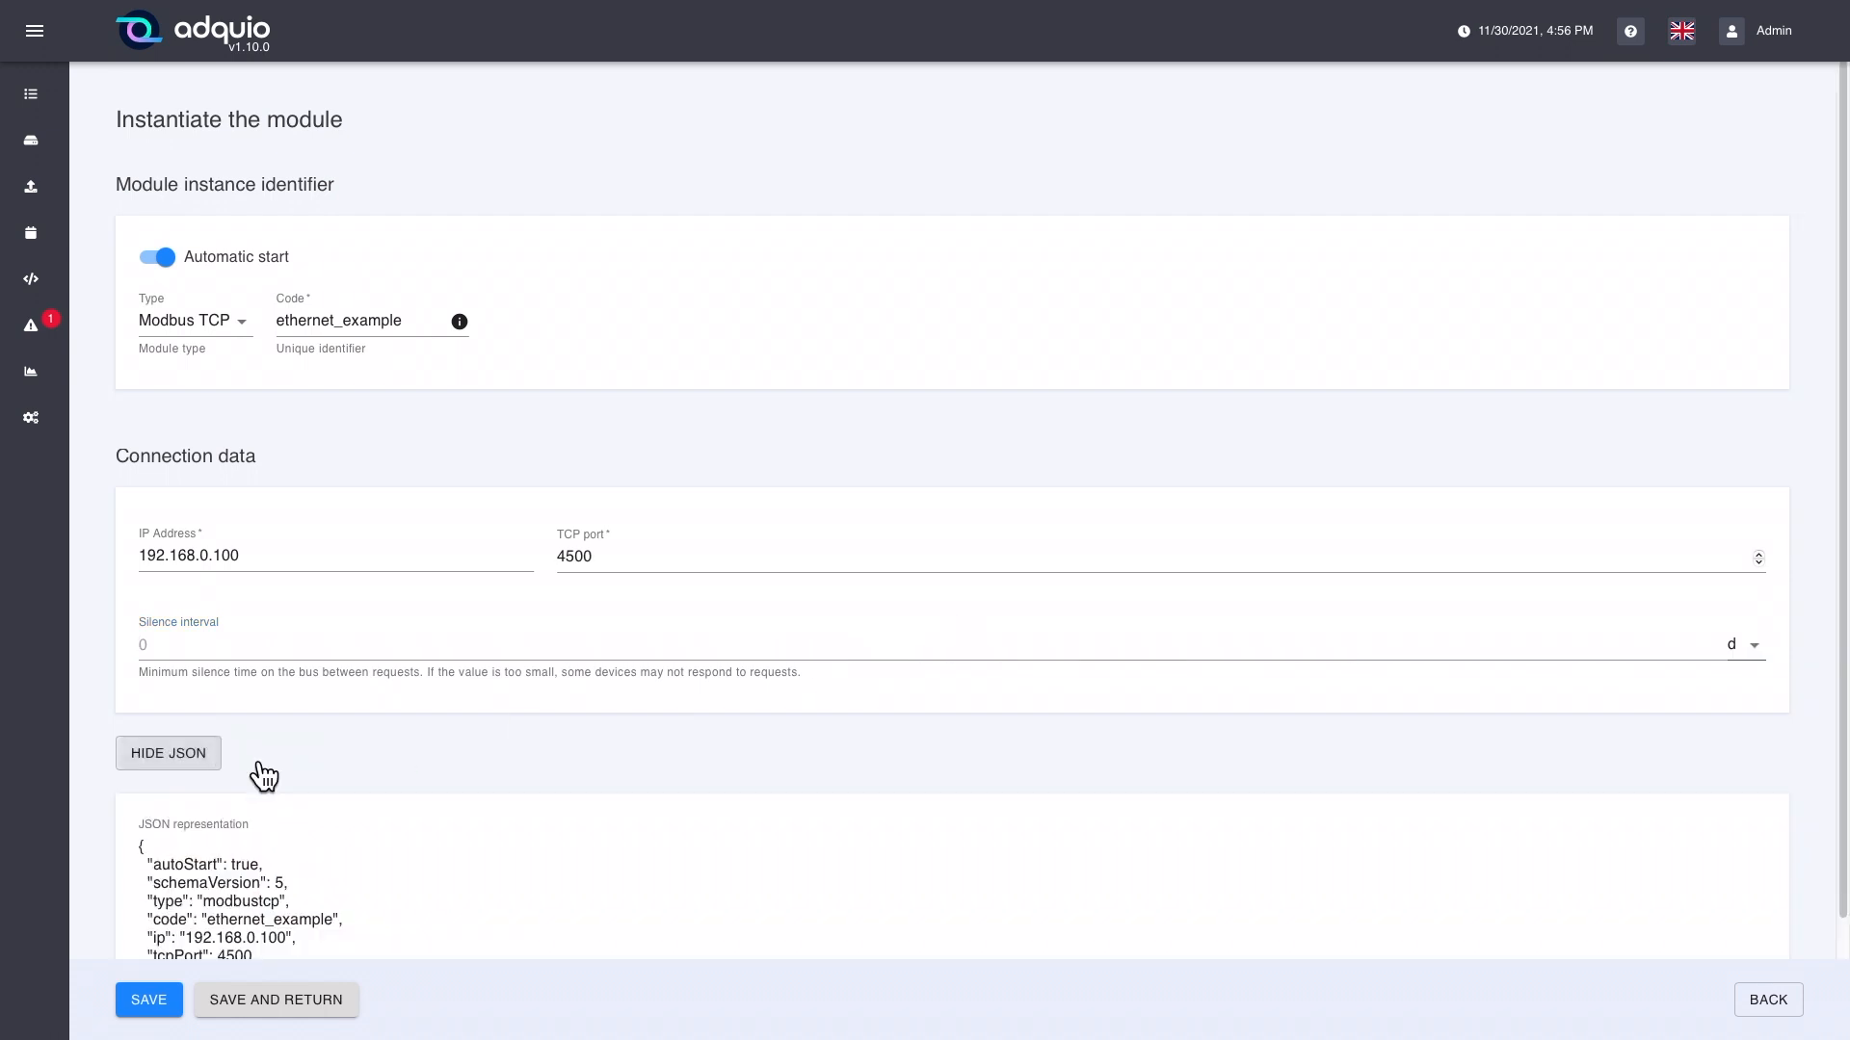
scroll(376, 809, "down", 3)
left_click_drag(172, 843, 117, 717)
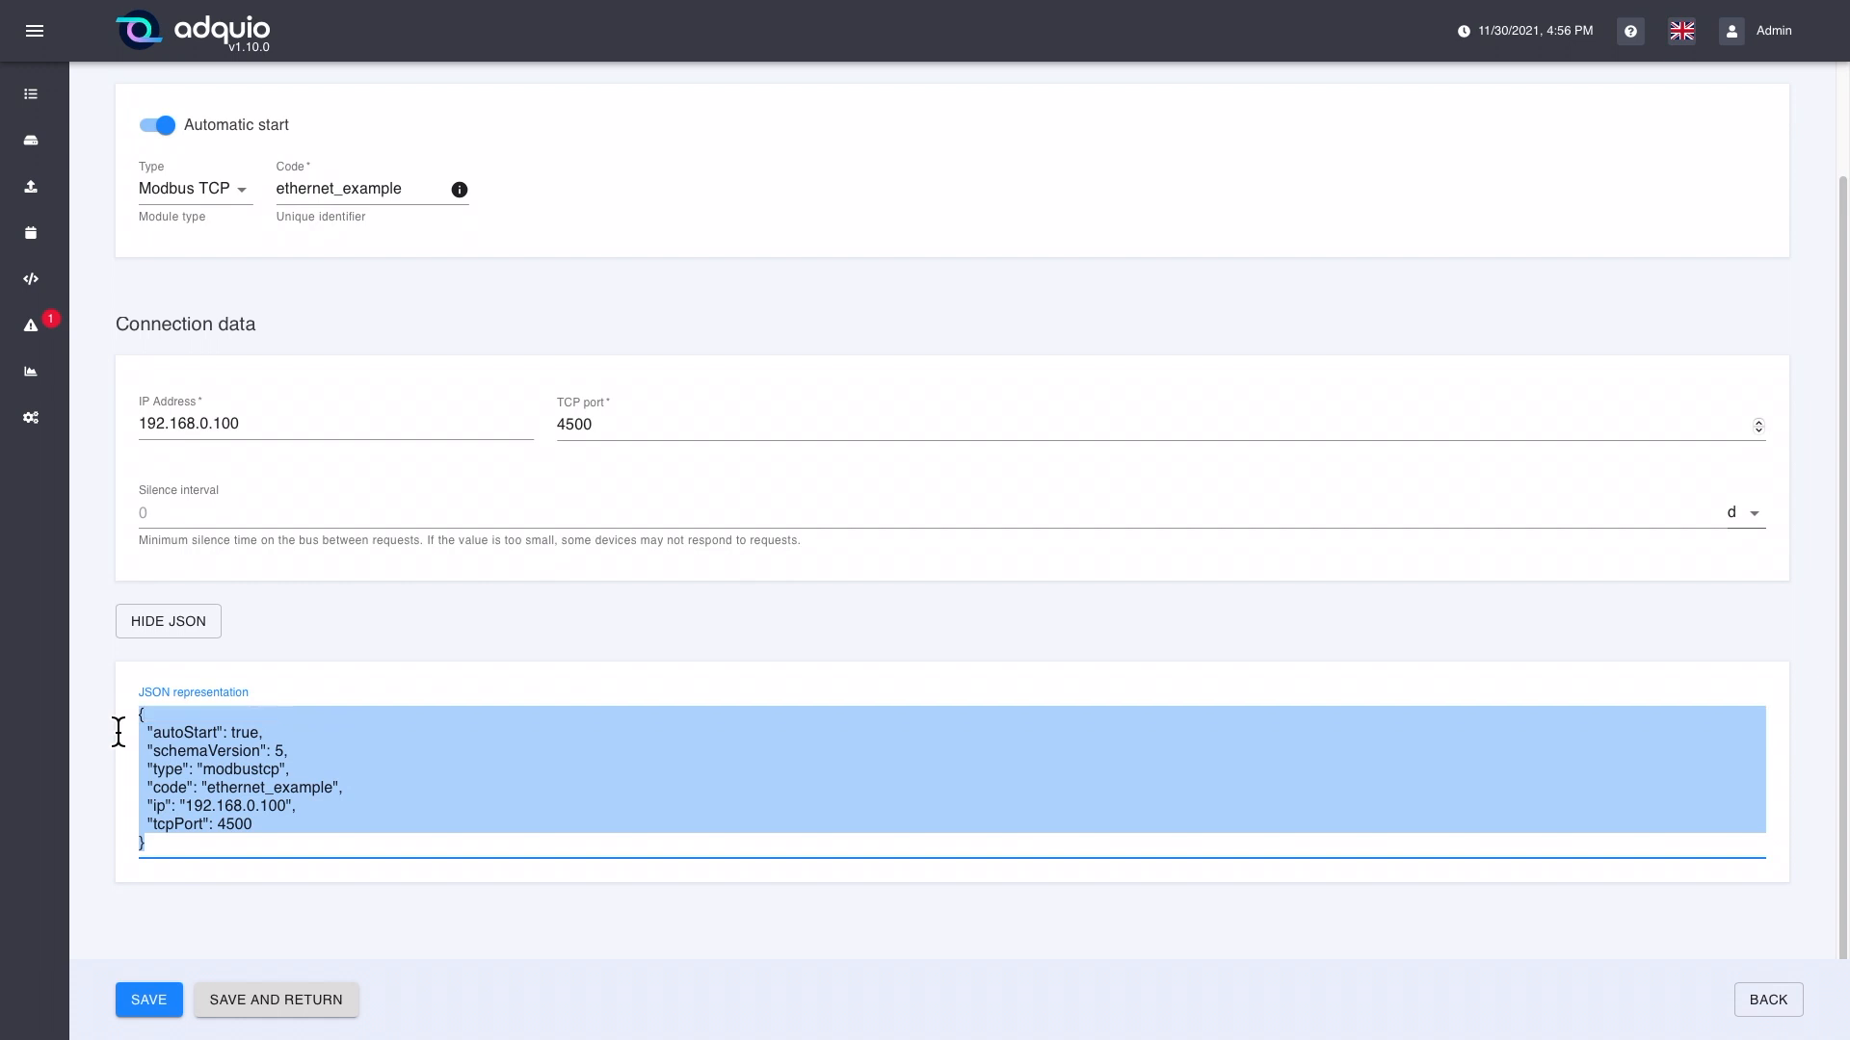
left_click(395, 913)
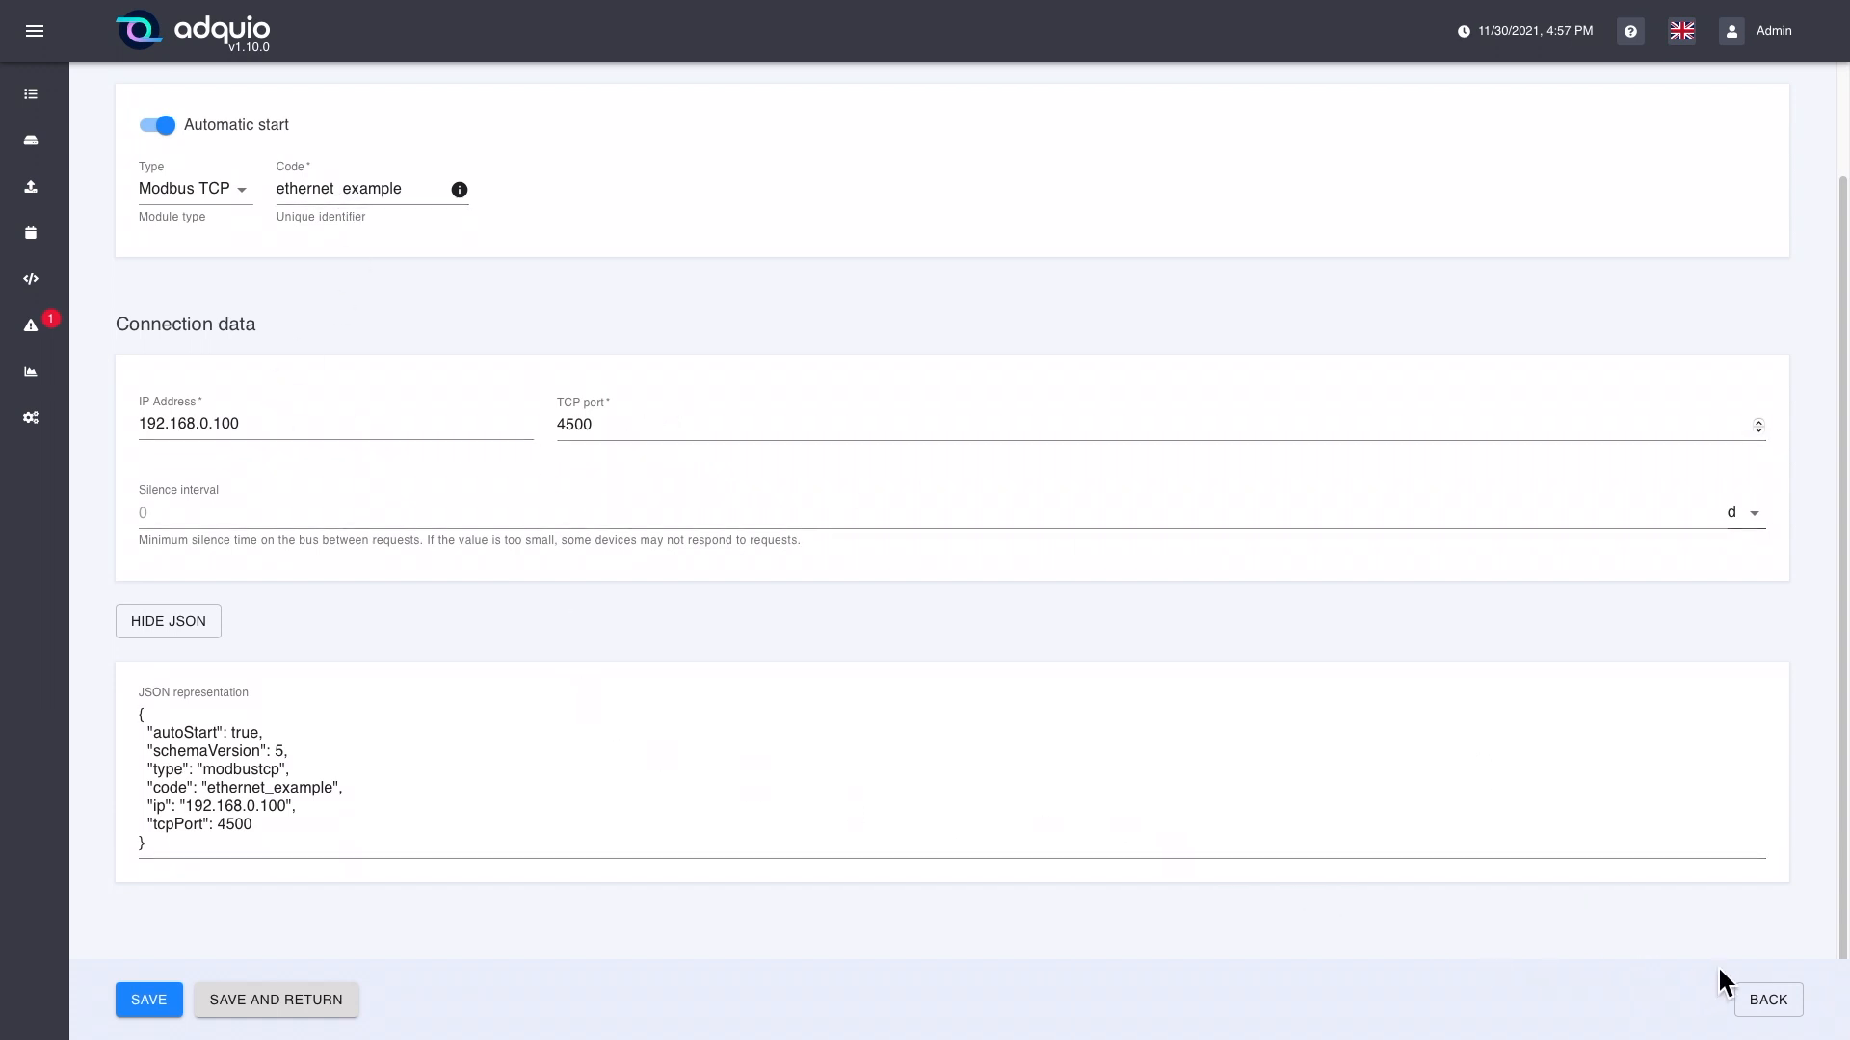
Step: Leave the new module form, discarding the unsaved changes, and open the devices list
left_click(1766, 1002)
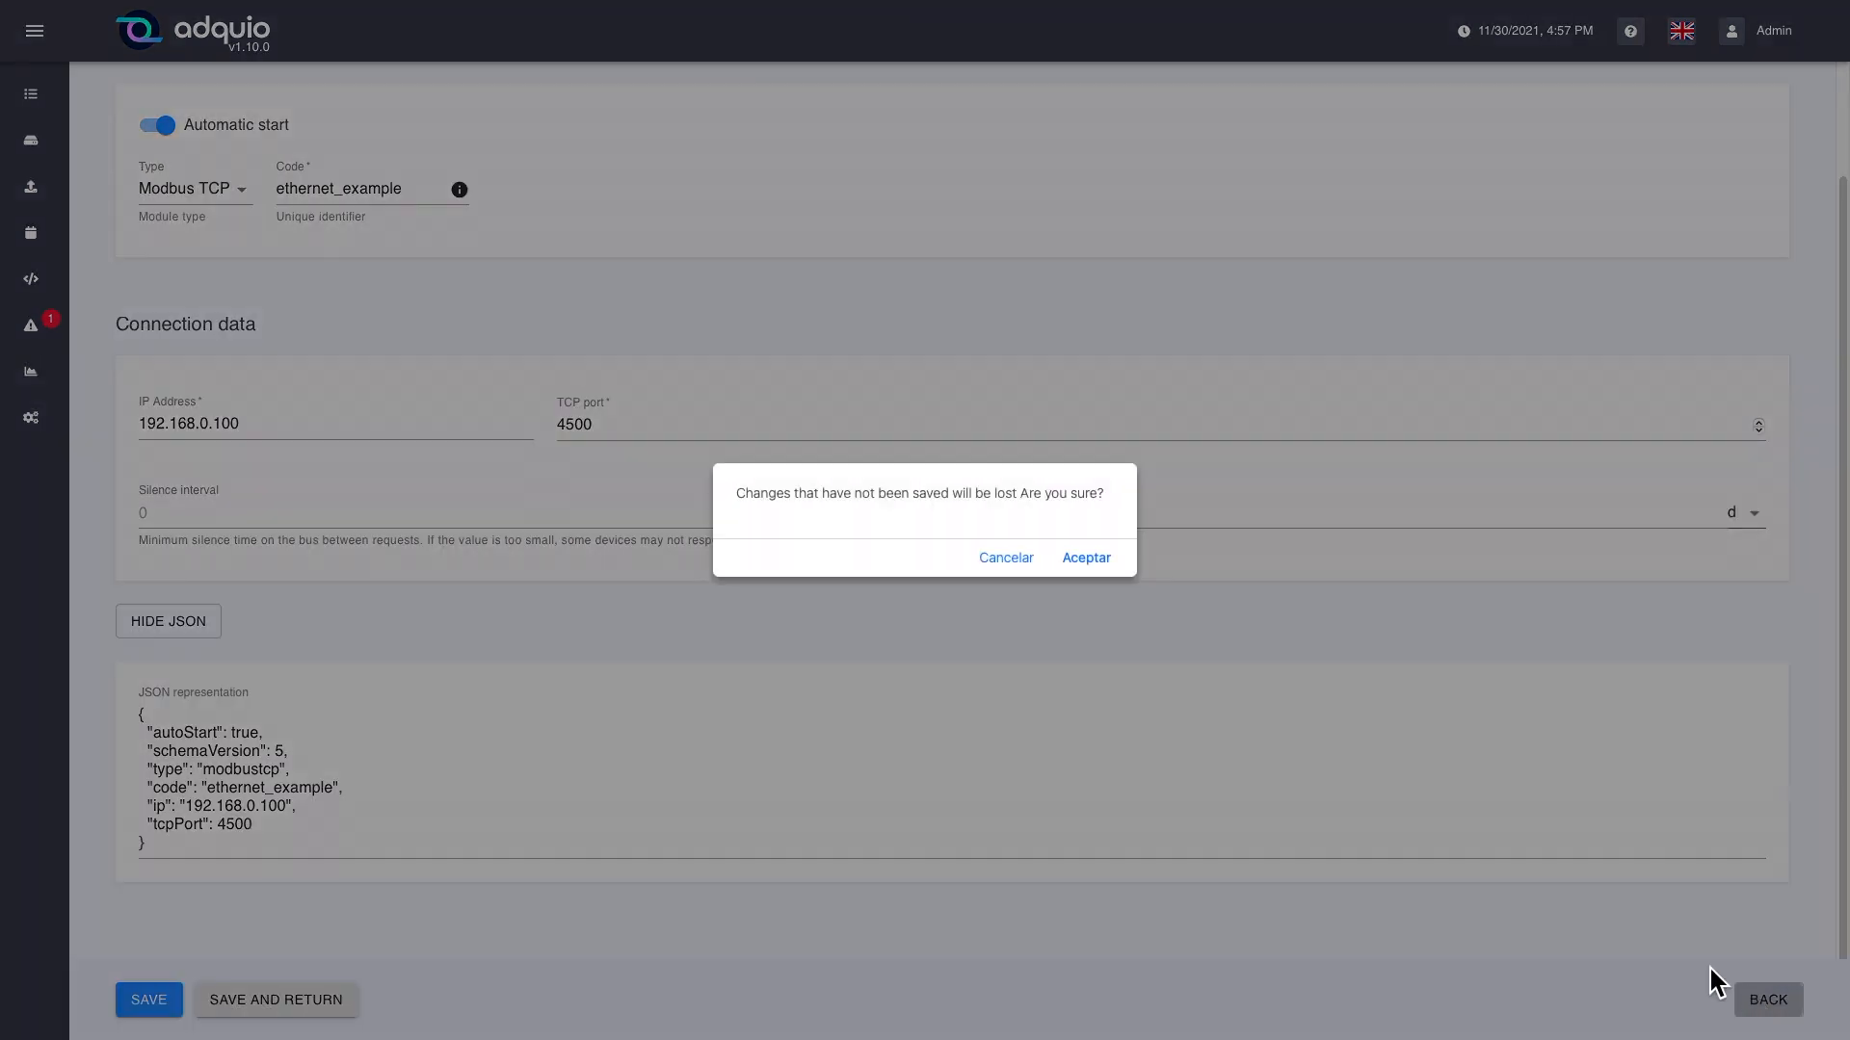
left_click(1105, 567)
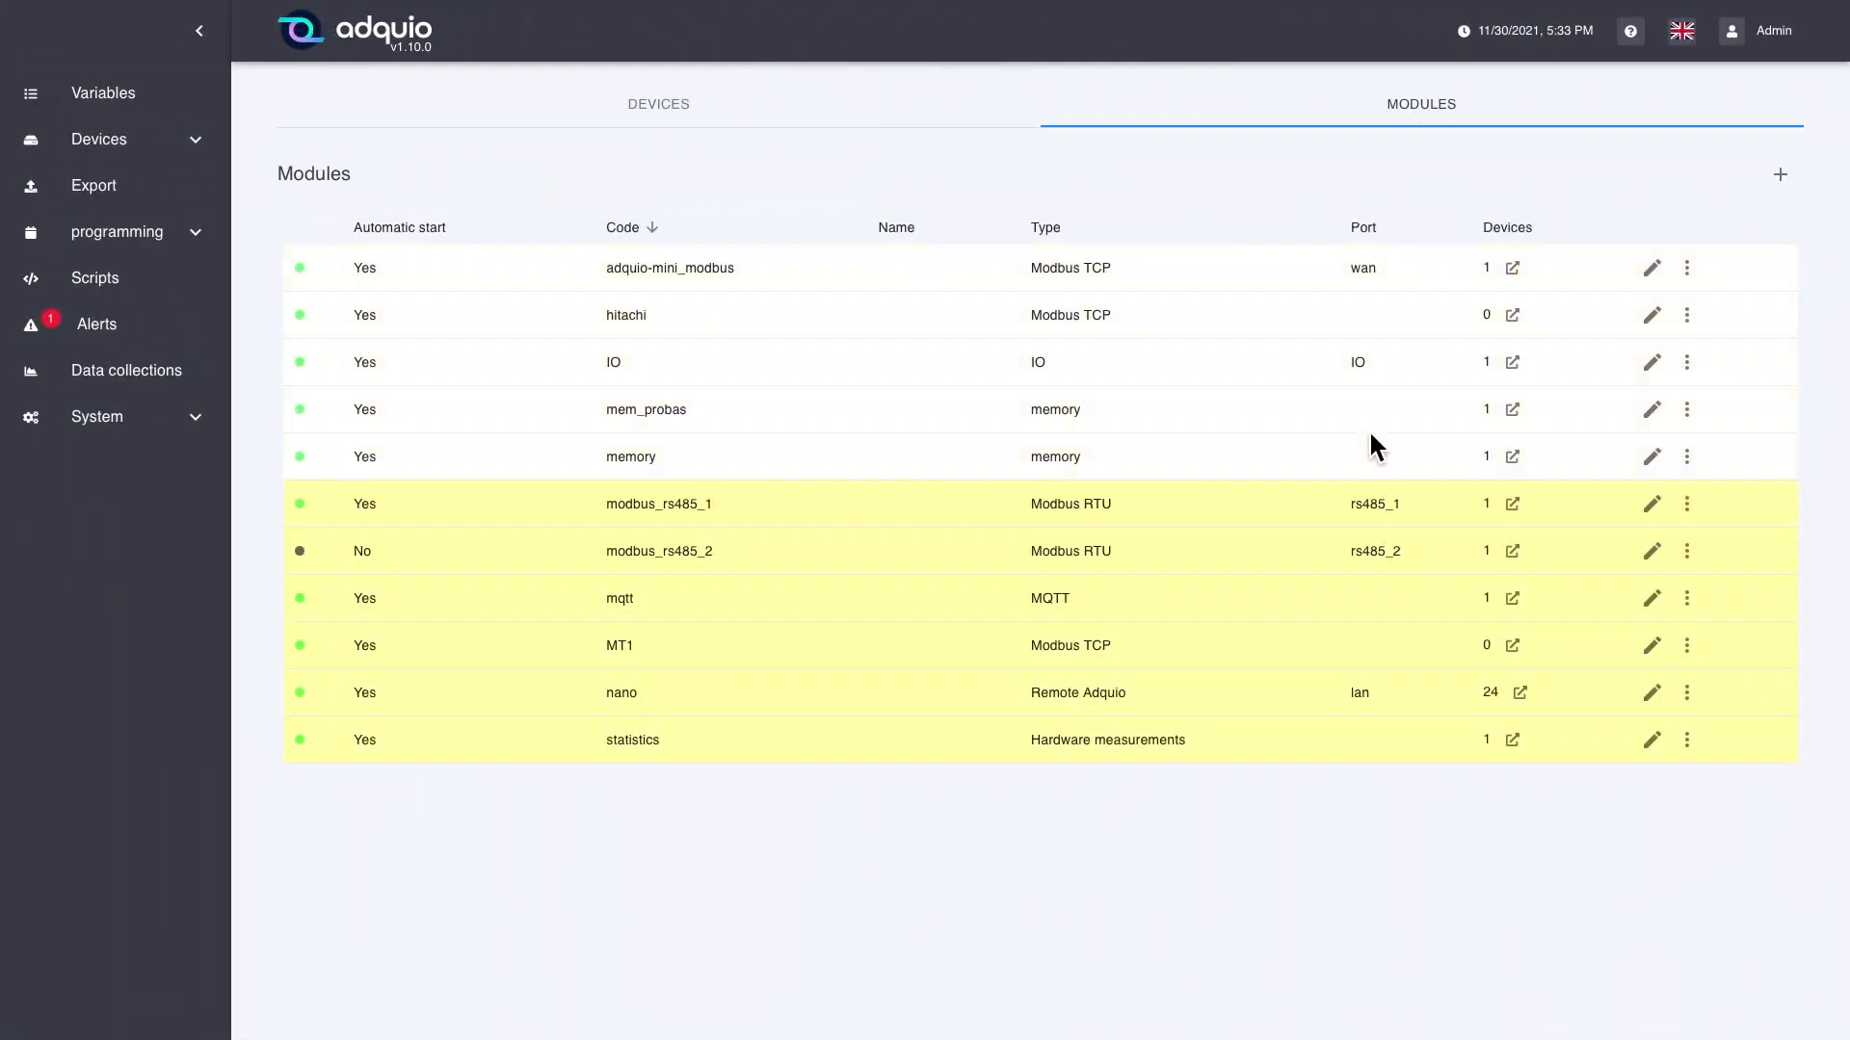
left_click(692, 111)
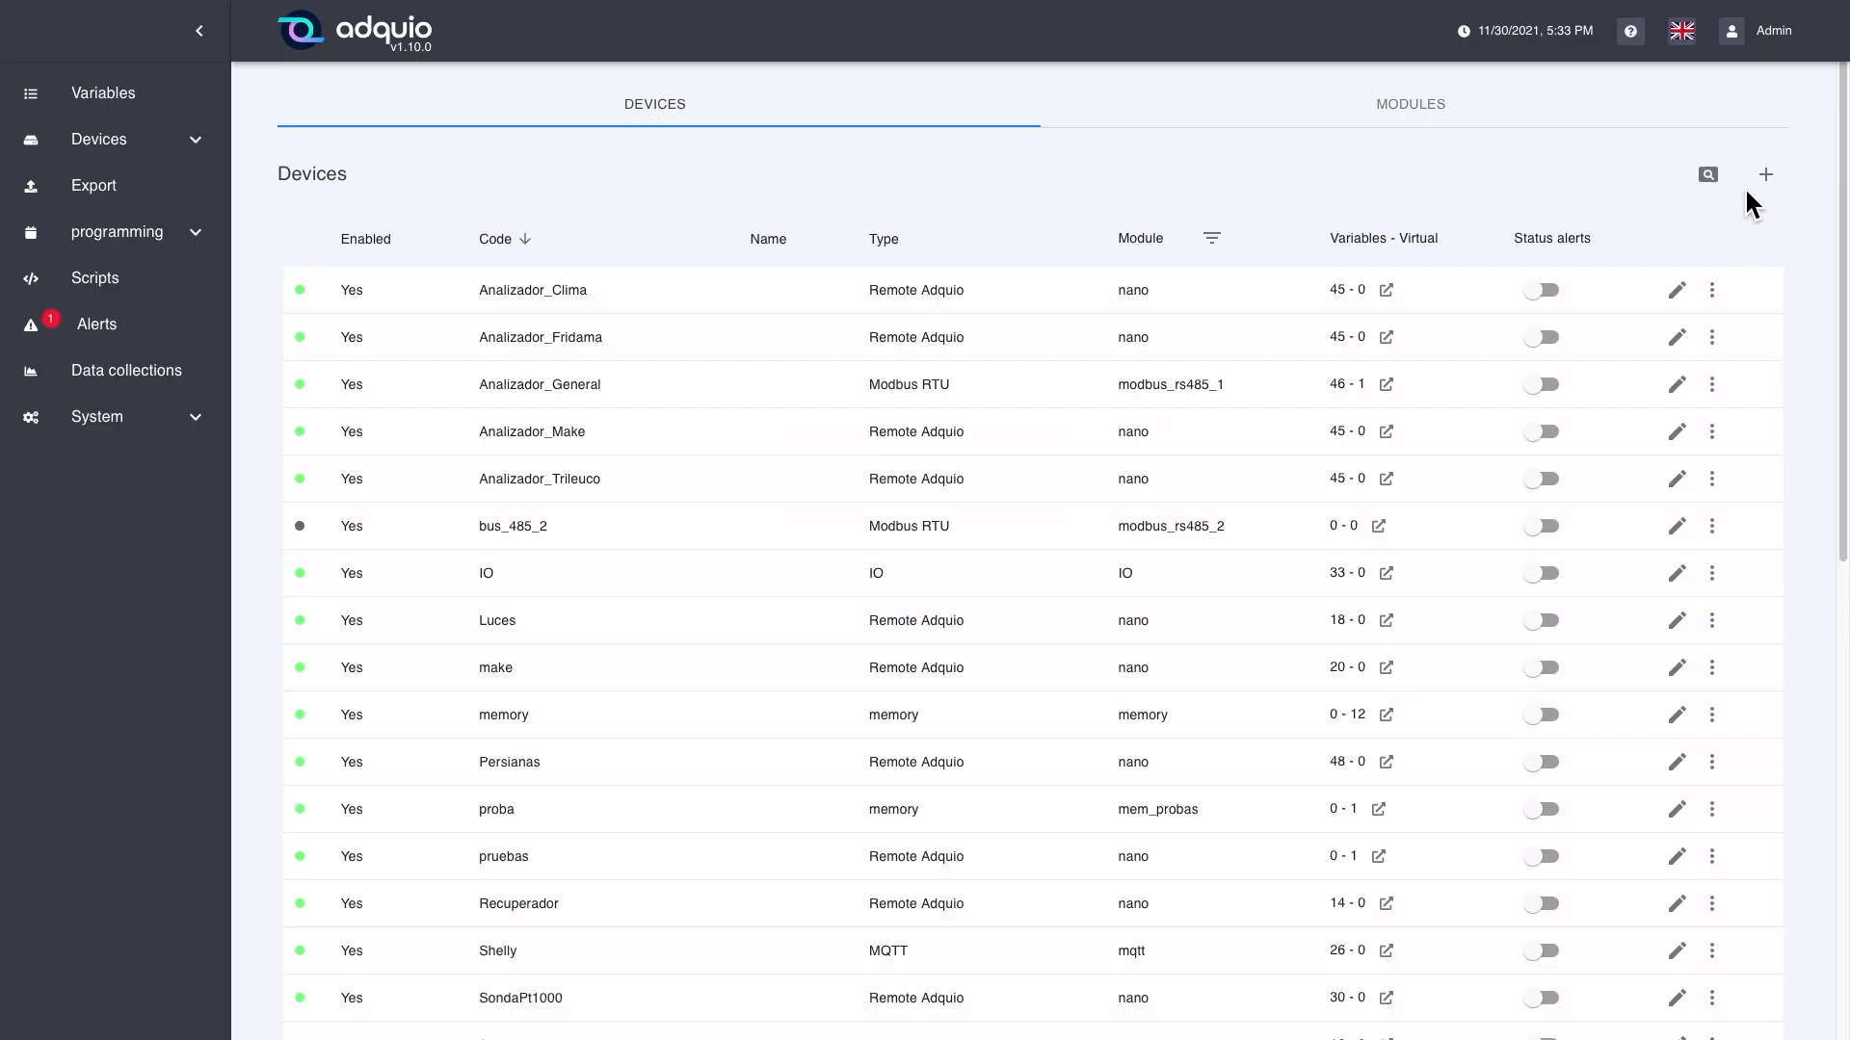
Step: Start a new device of type Modbus RTU with the code MR1 and the name MR1
left_click(1771, 177)
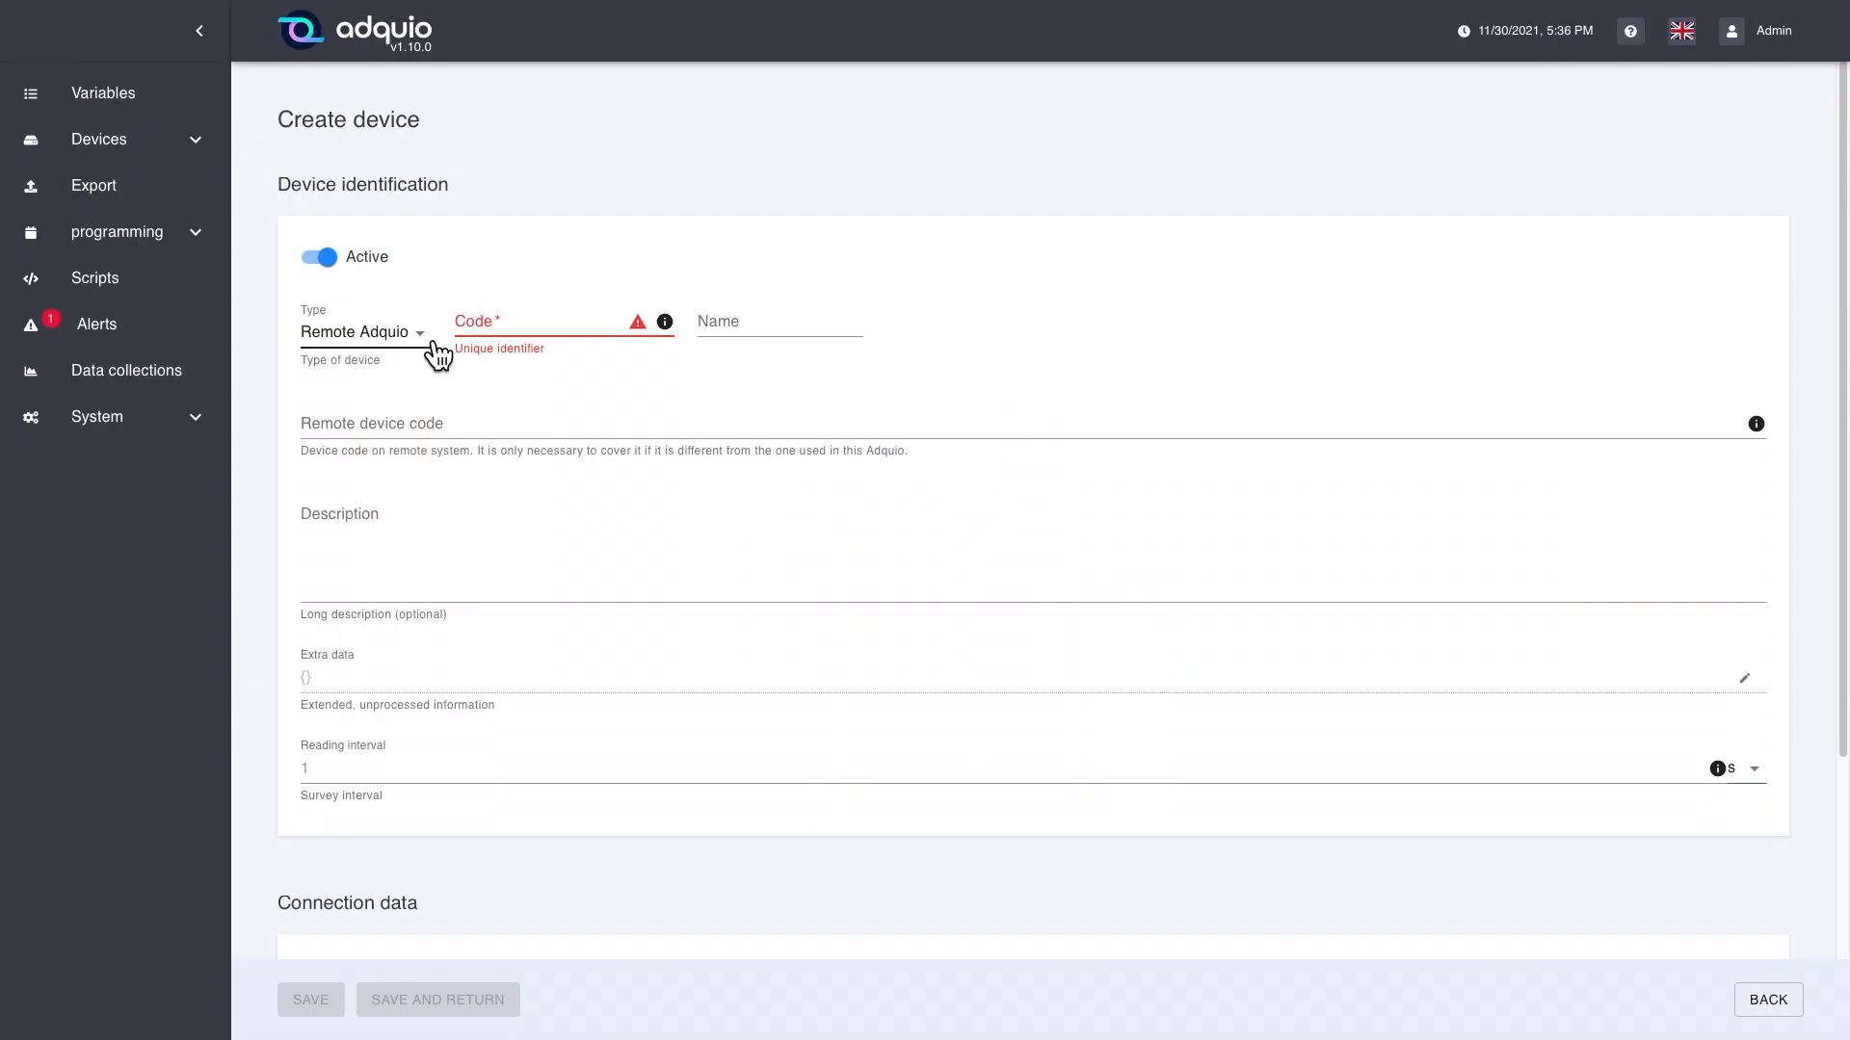
left_click(436, 351)
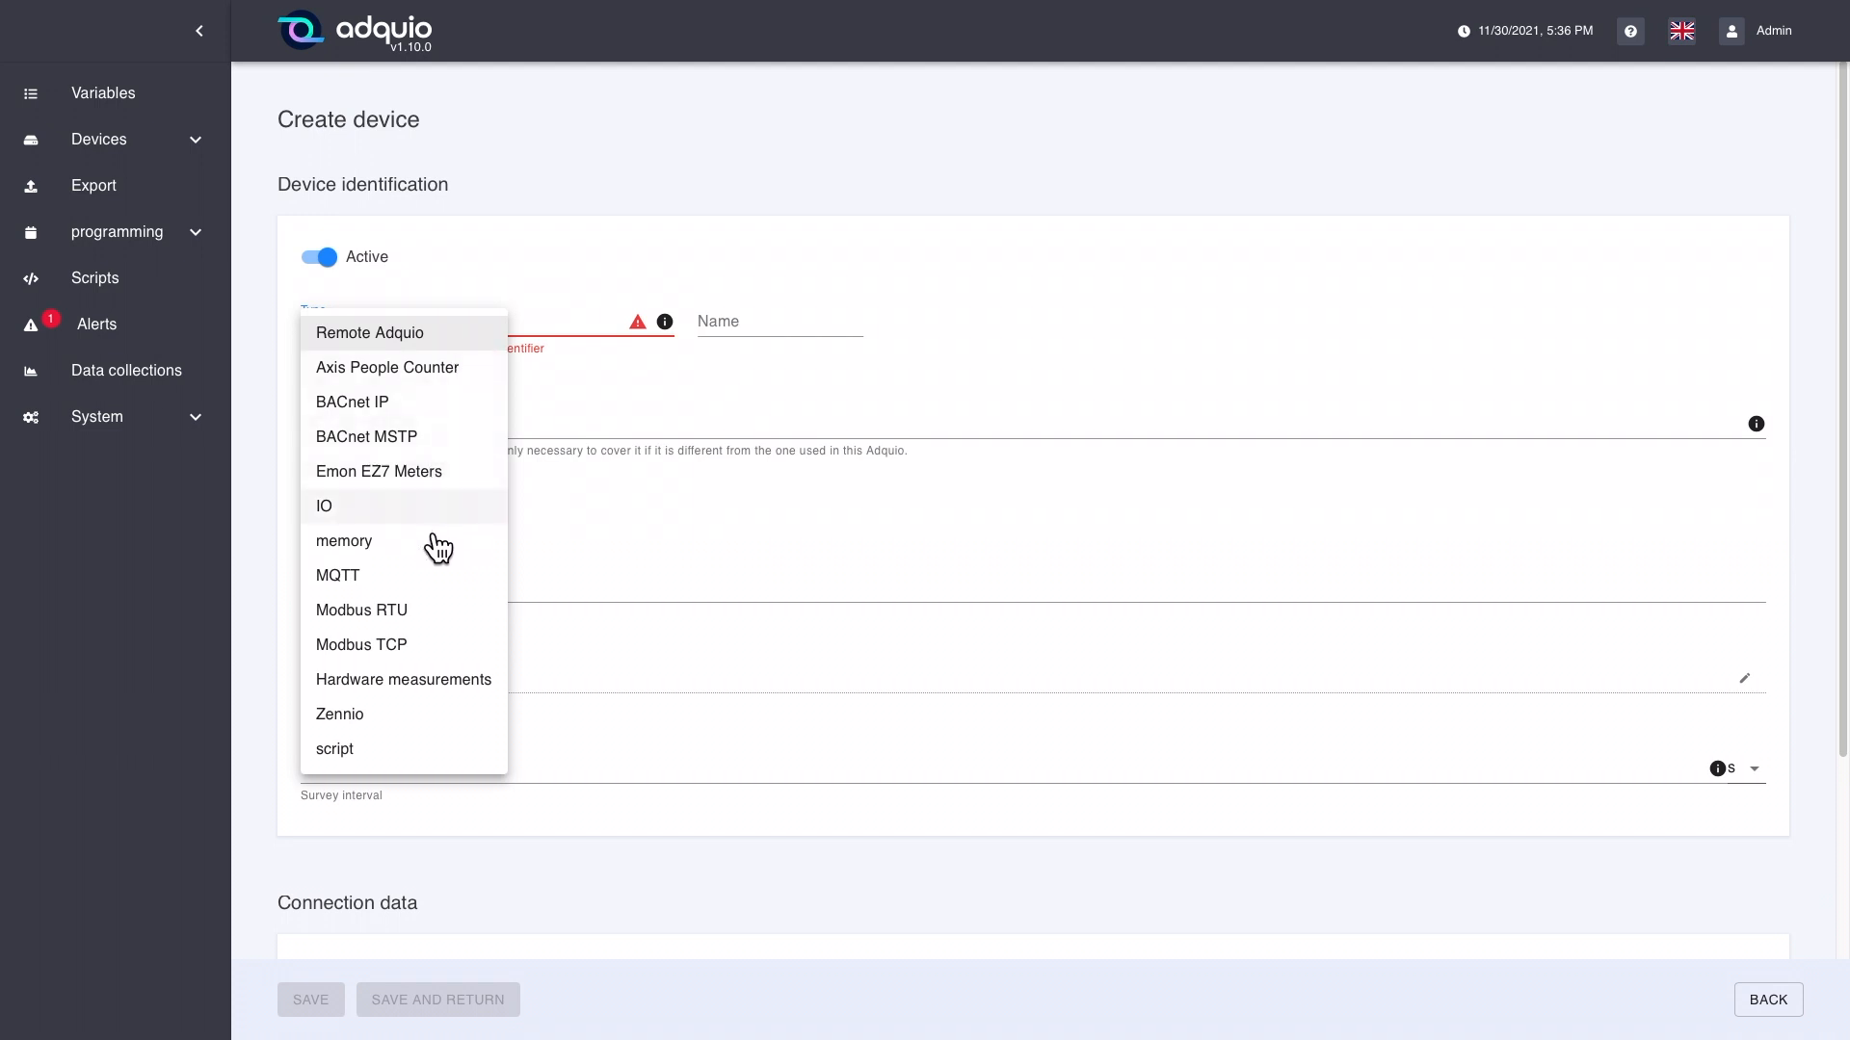
left_click(433, 622)
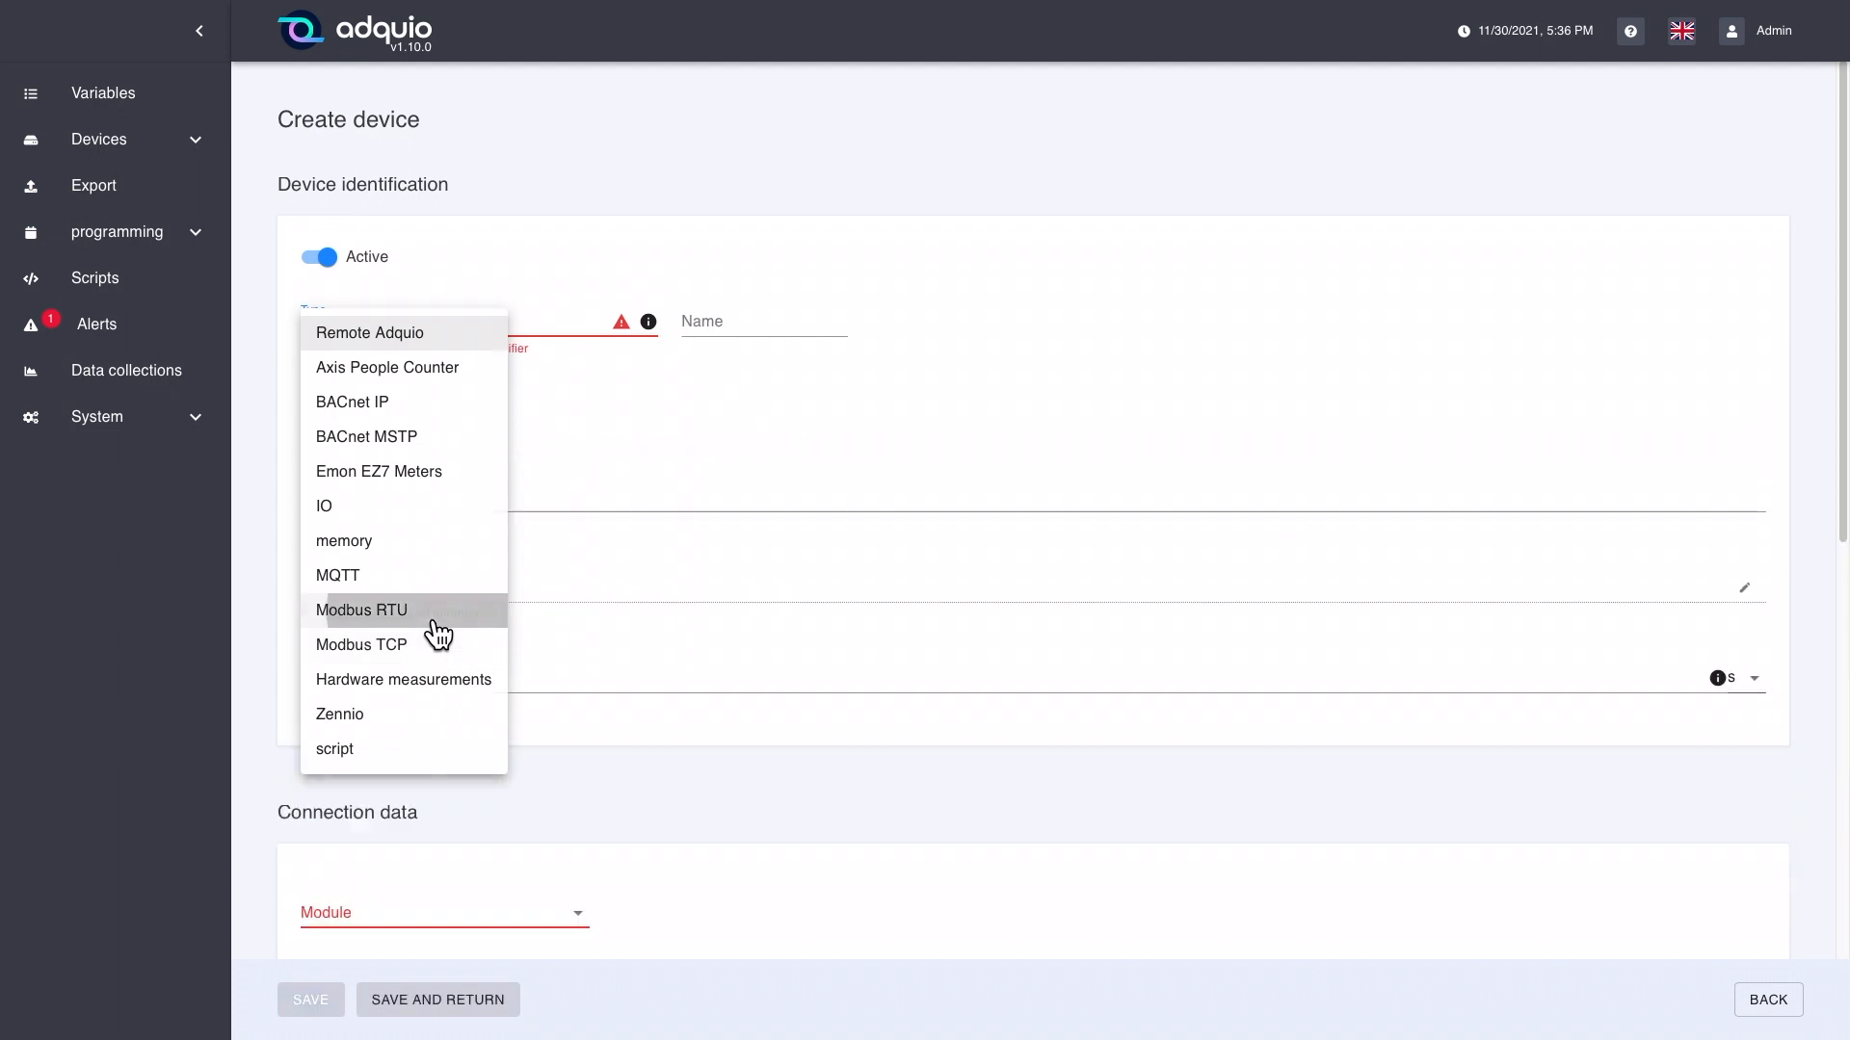
left_click(576, 331)
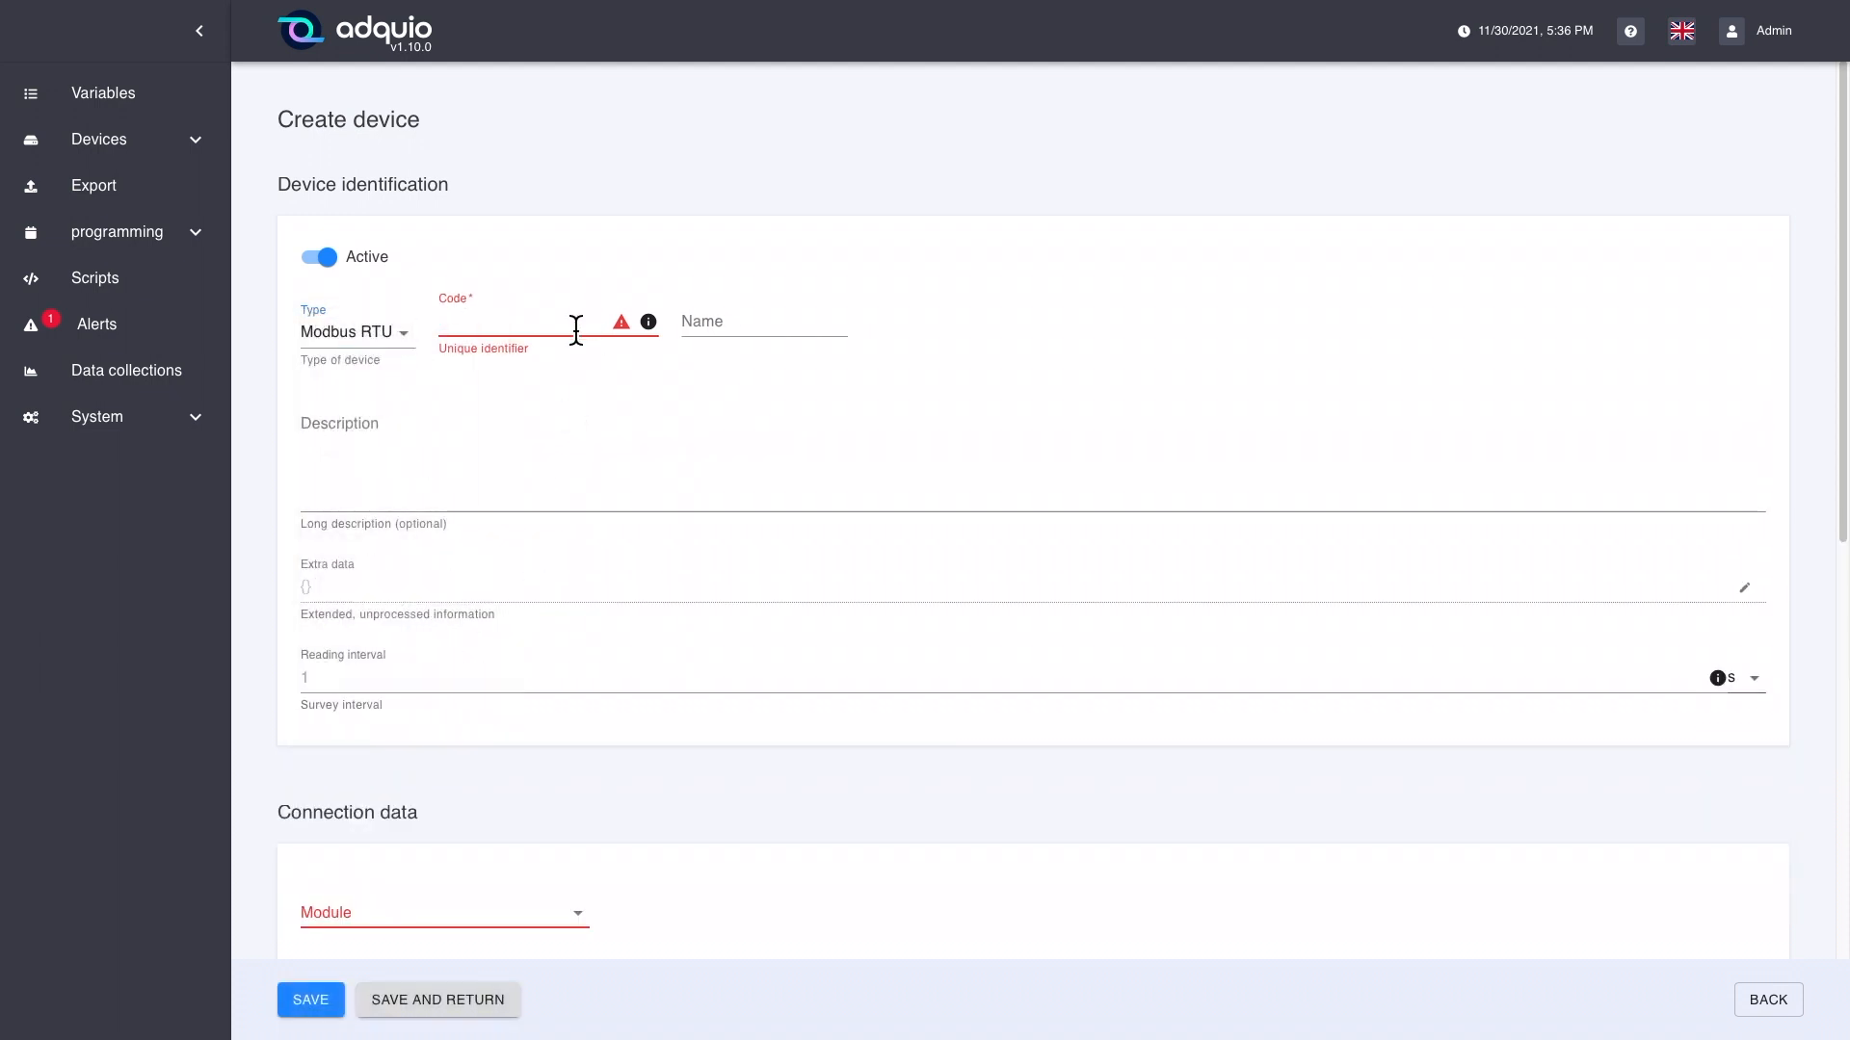
type("MR1")
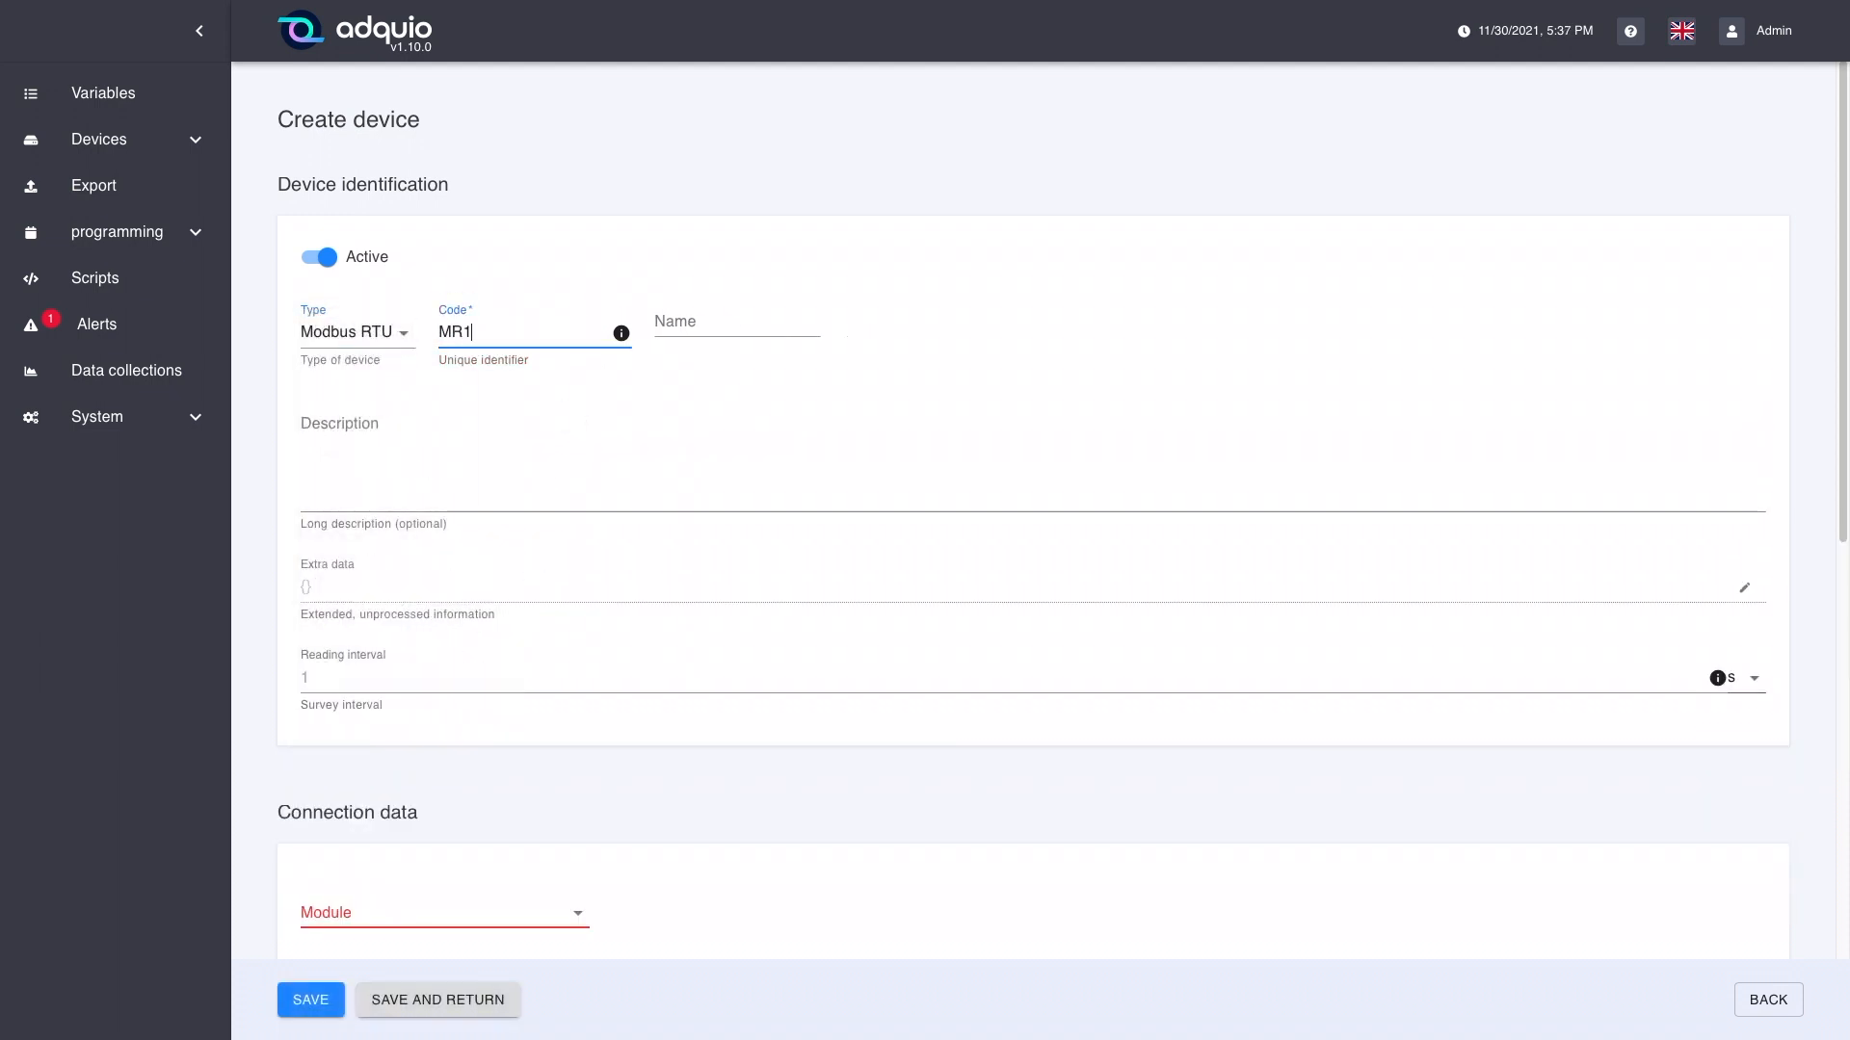
left_click(684, 325)
type("MR1")
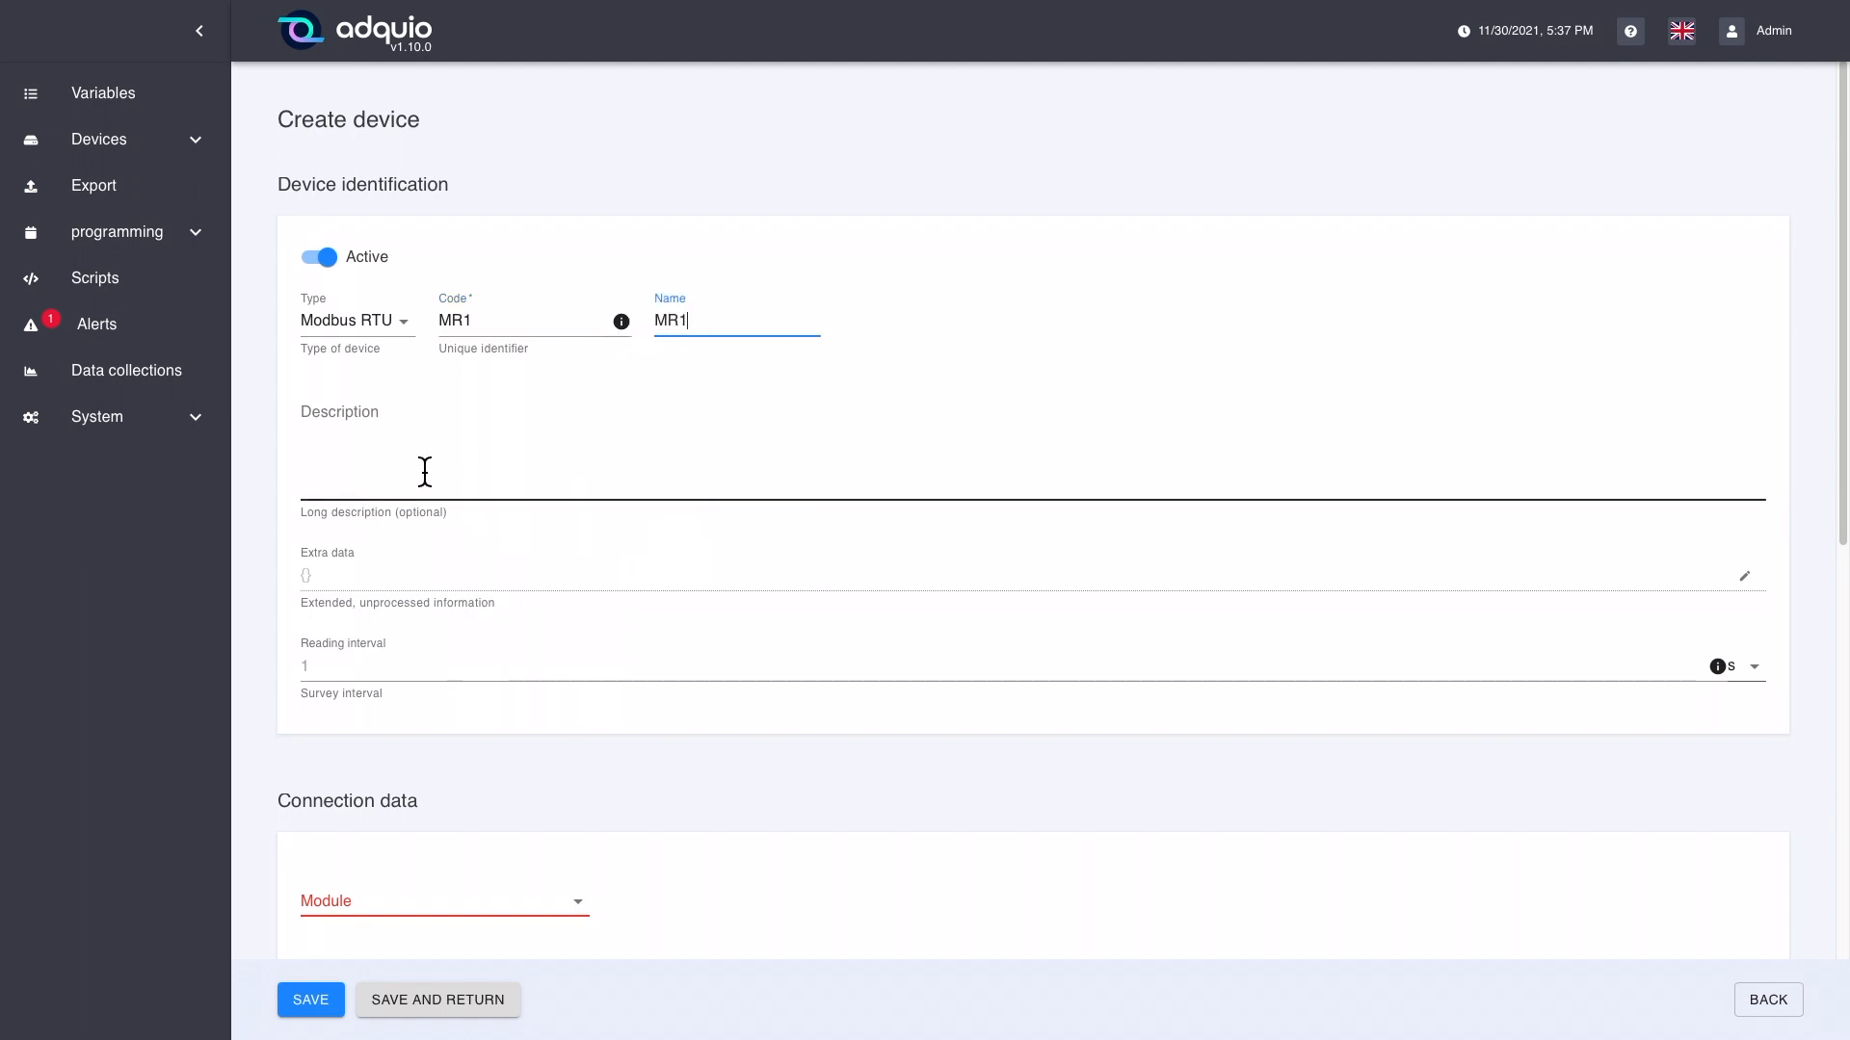
left_click(355, 462)
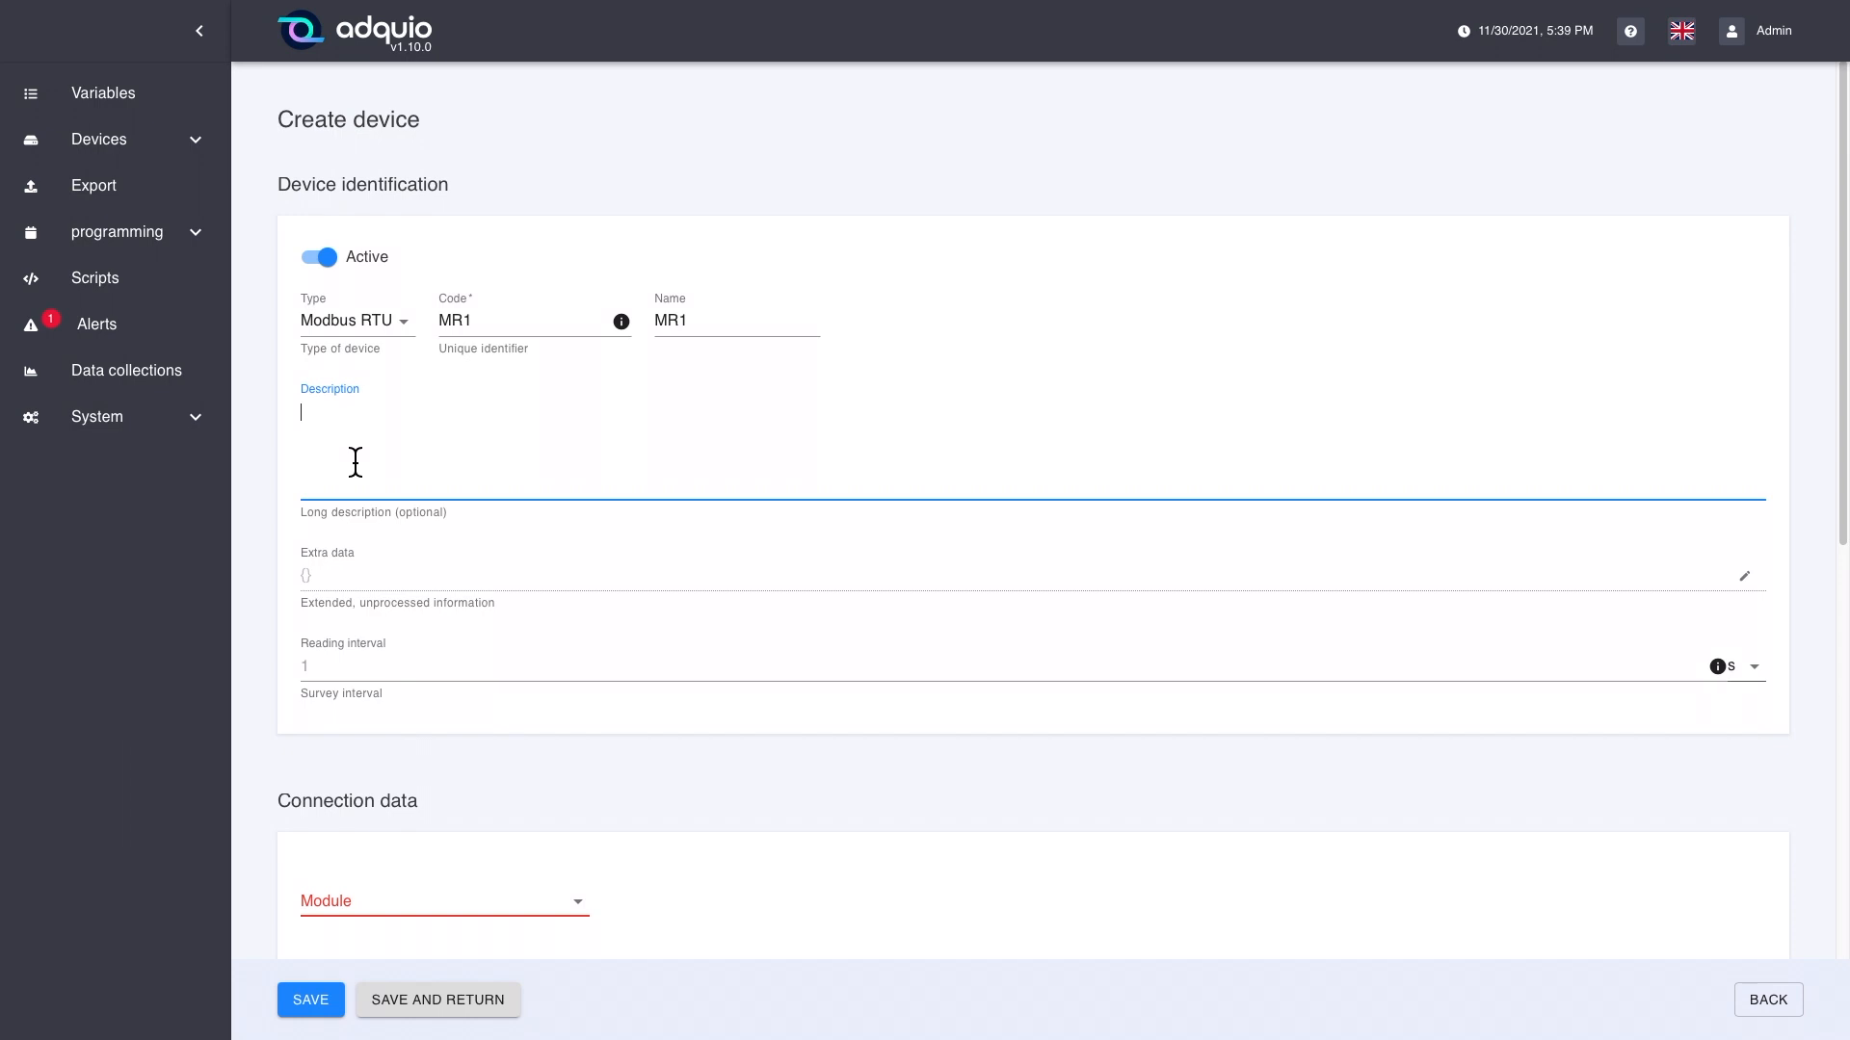
left_click(345, 571)
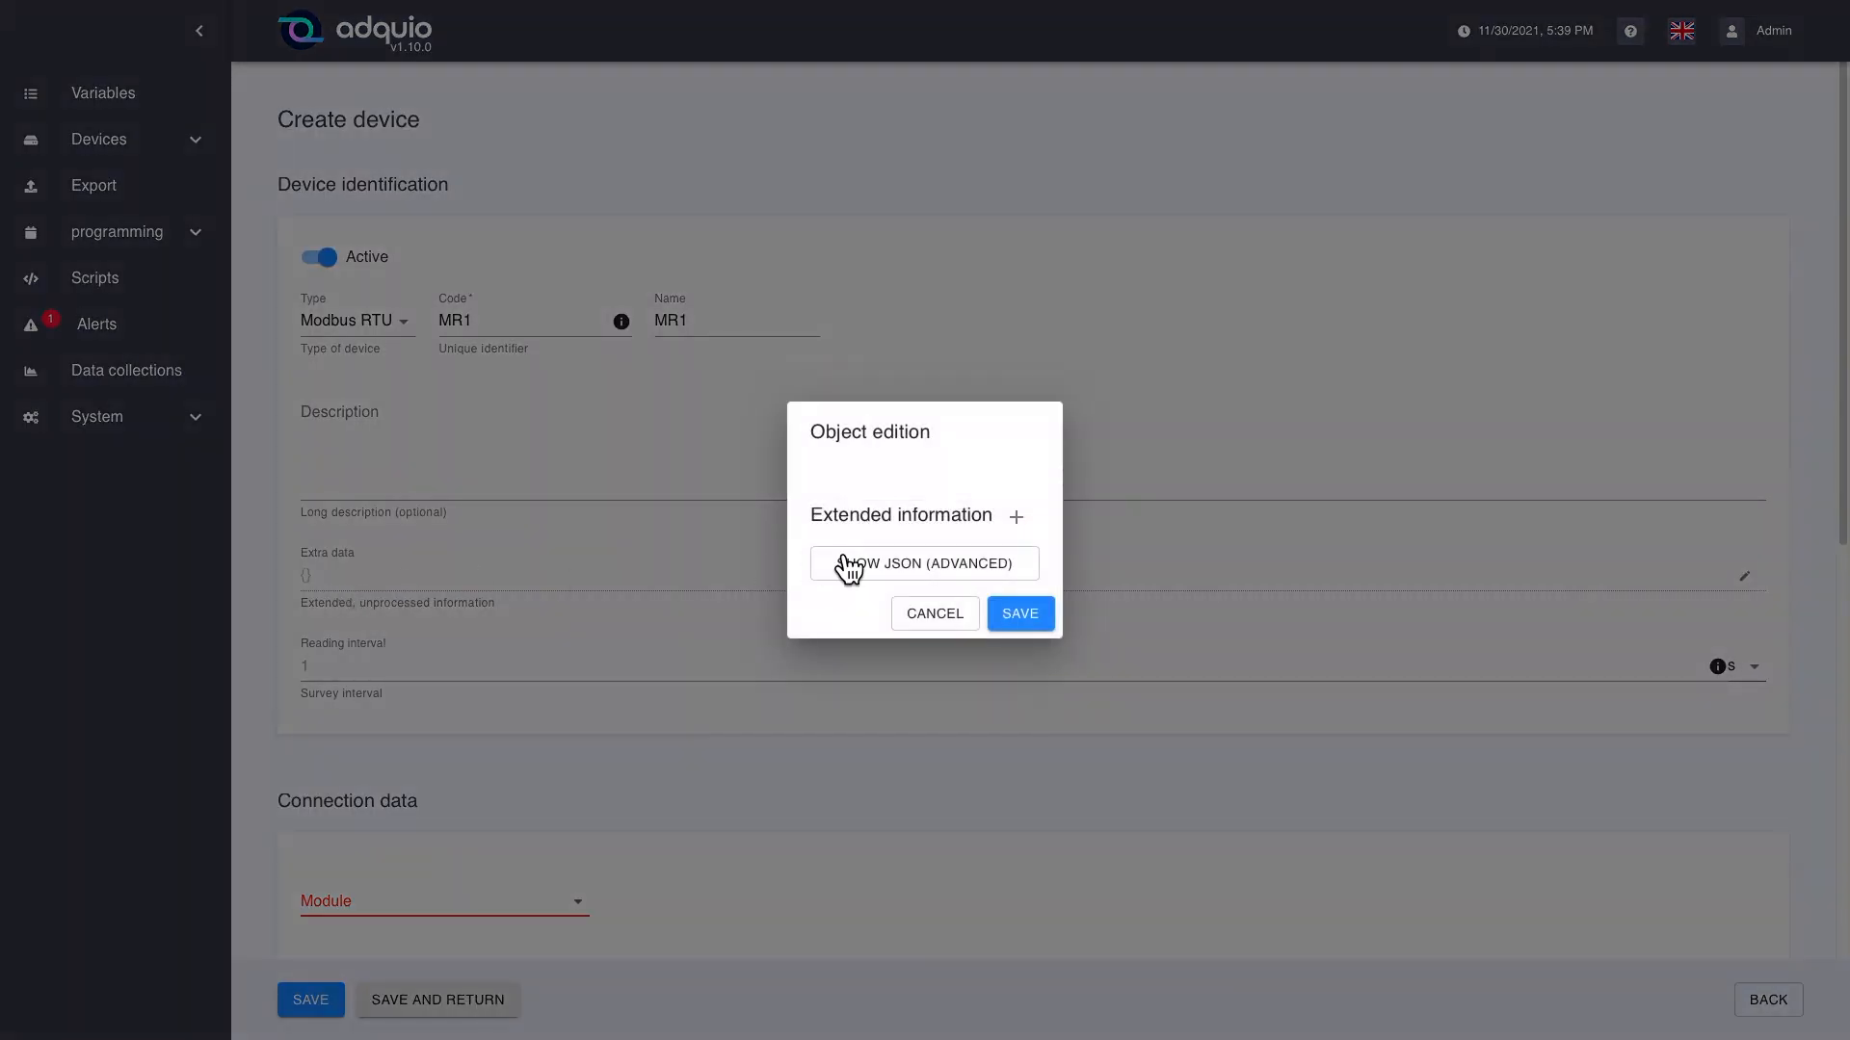
left_click(1037, 537)
left_click(773, 547)
type("SERIAL")
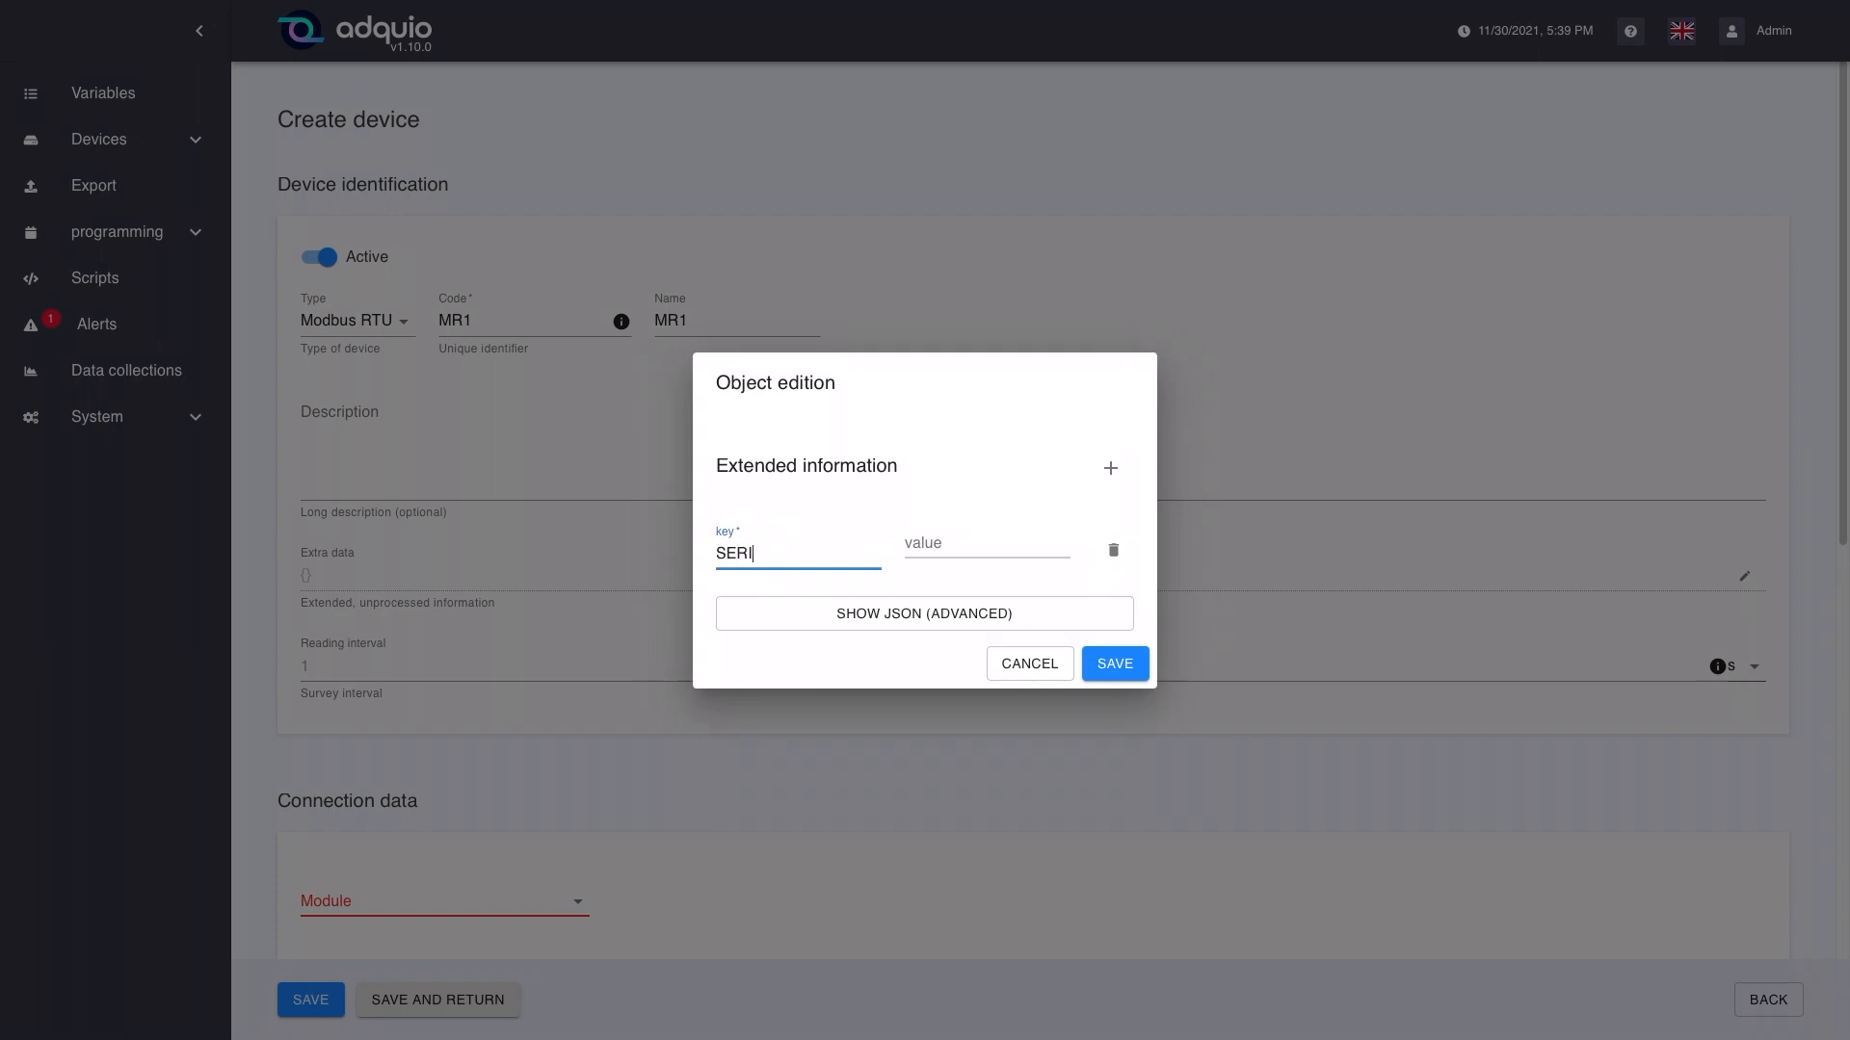
left_click(937, 545)
type("DSFSDF")
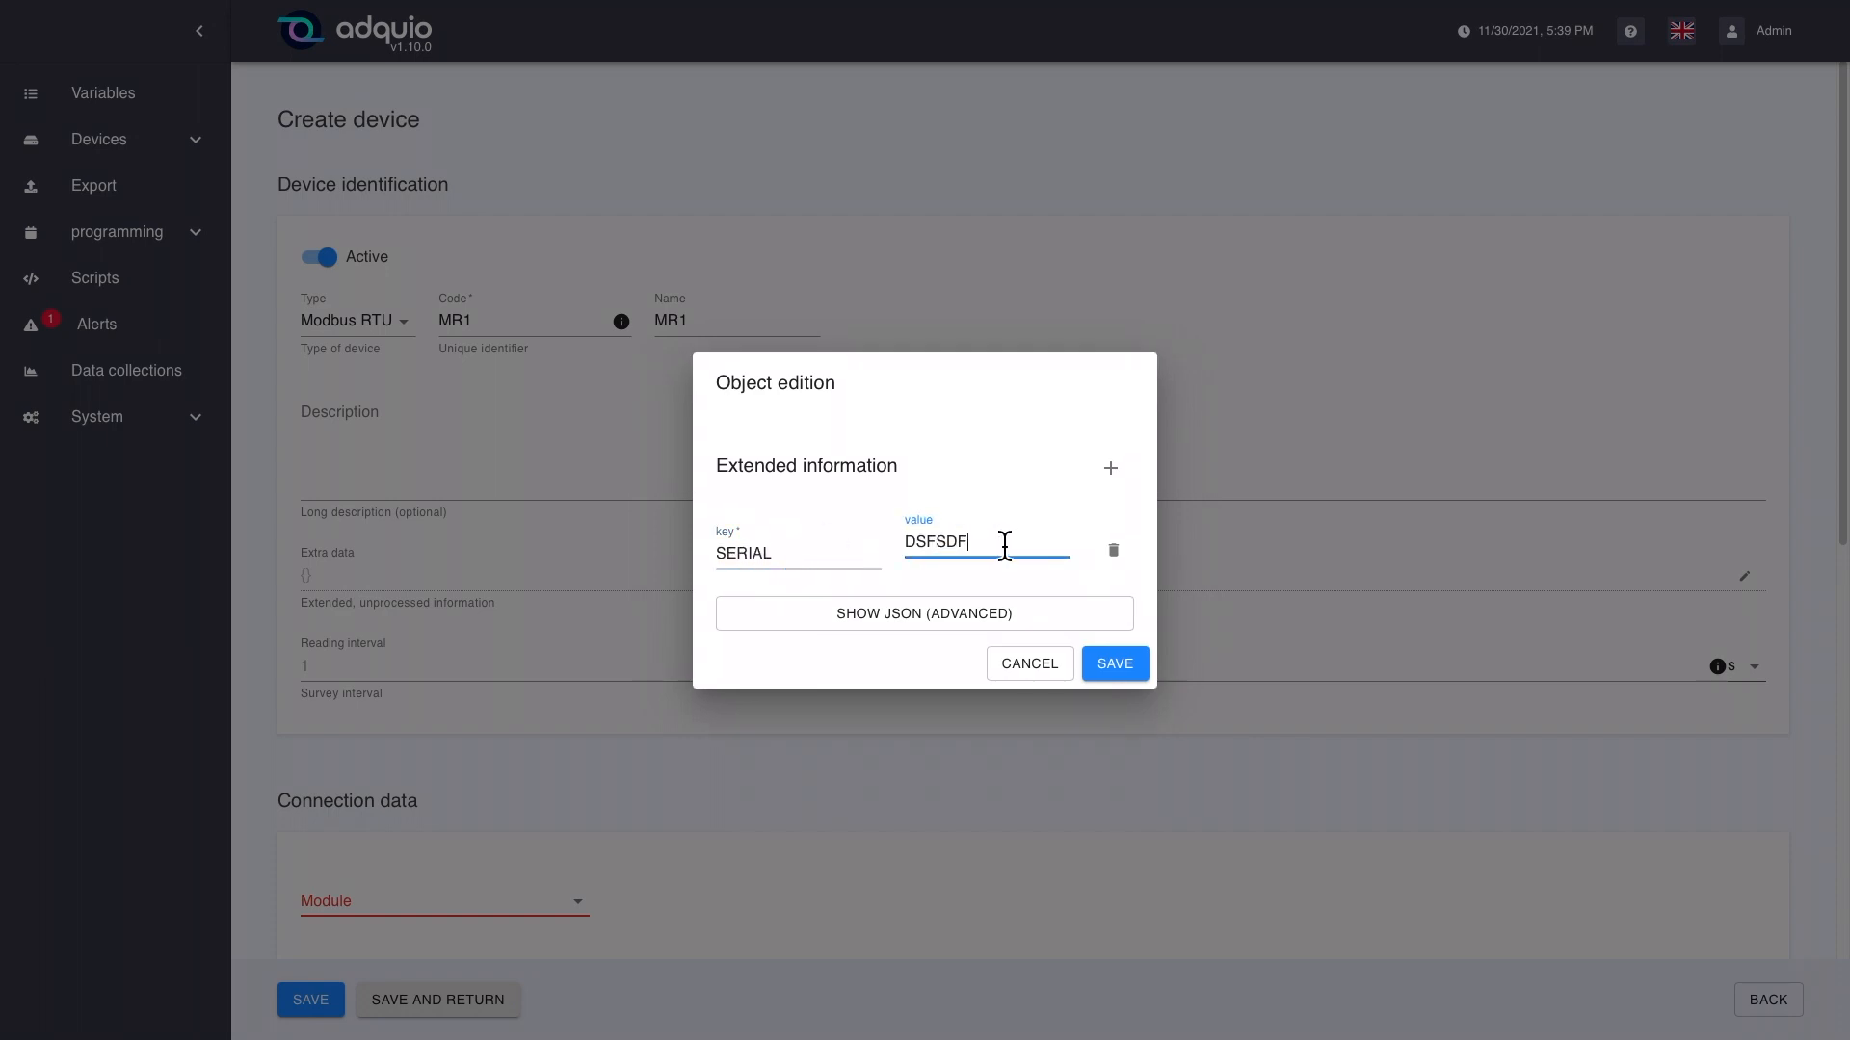
left_click_drag(1003, 541, 887, 541)
type("5345345345")
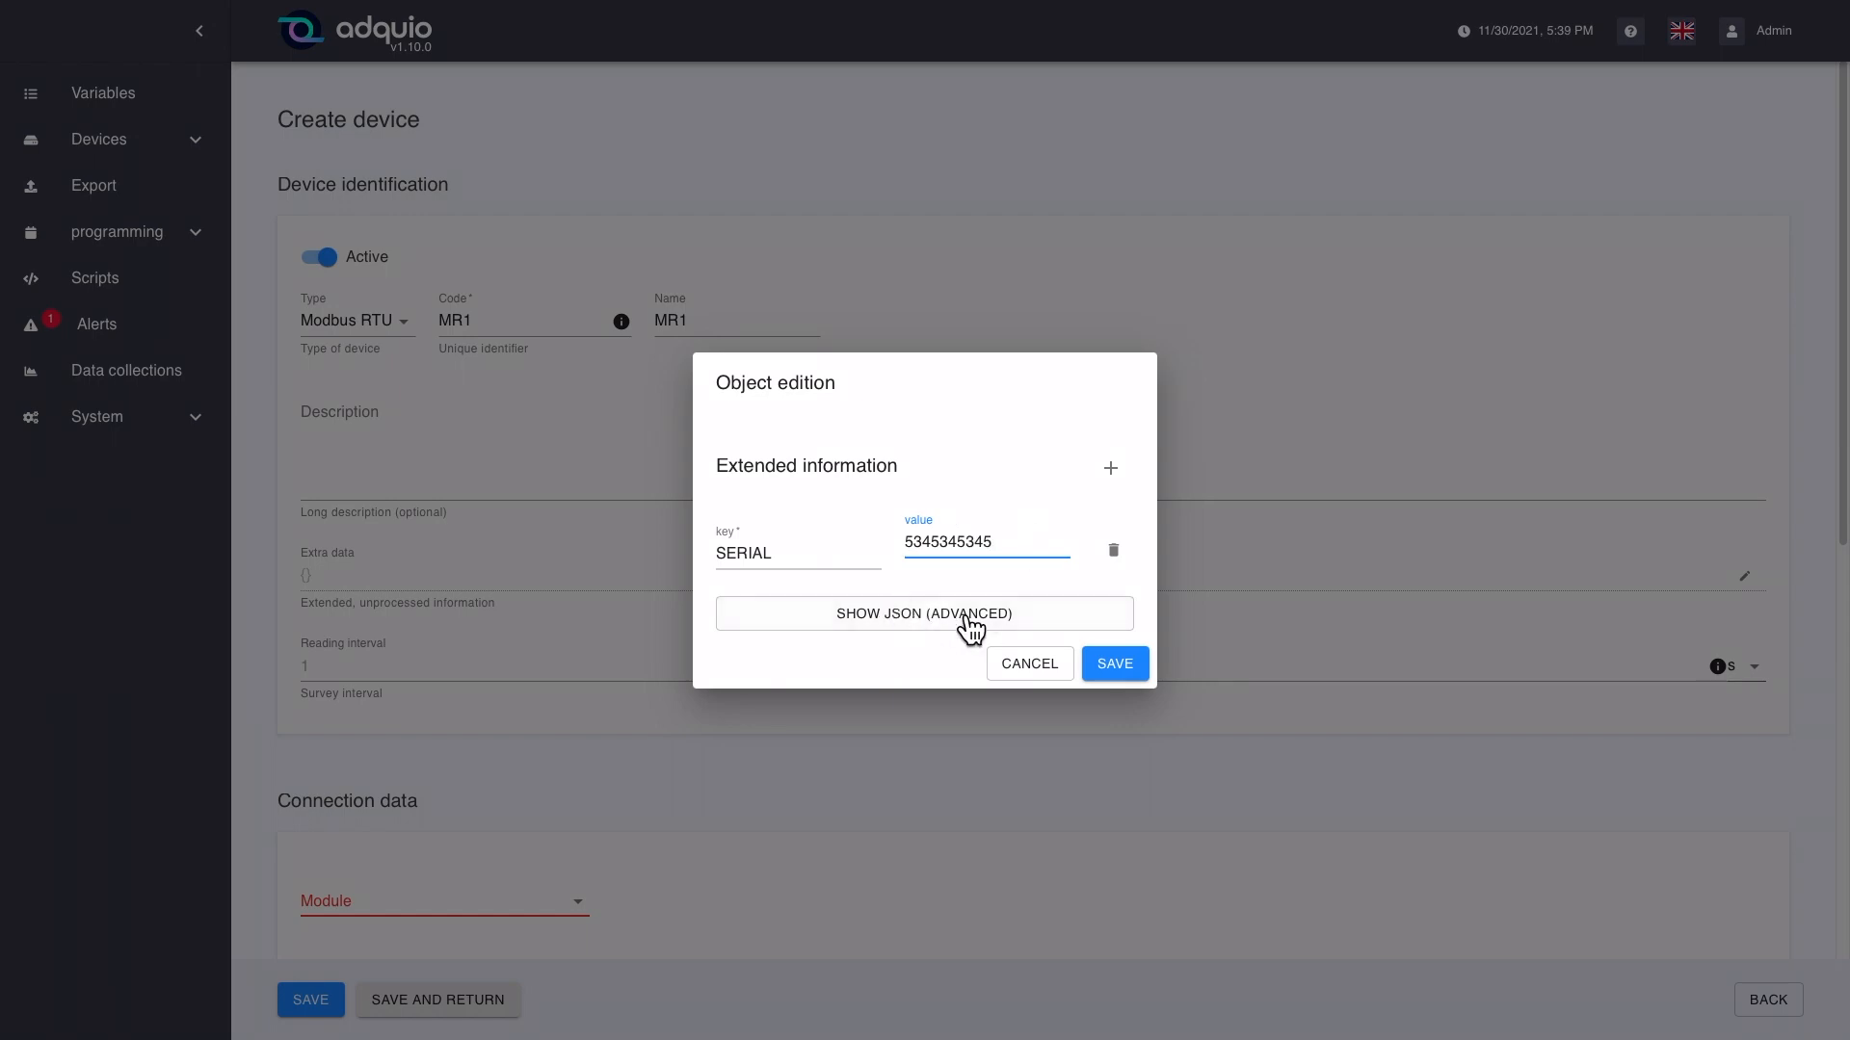
left_click(1125, 668)
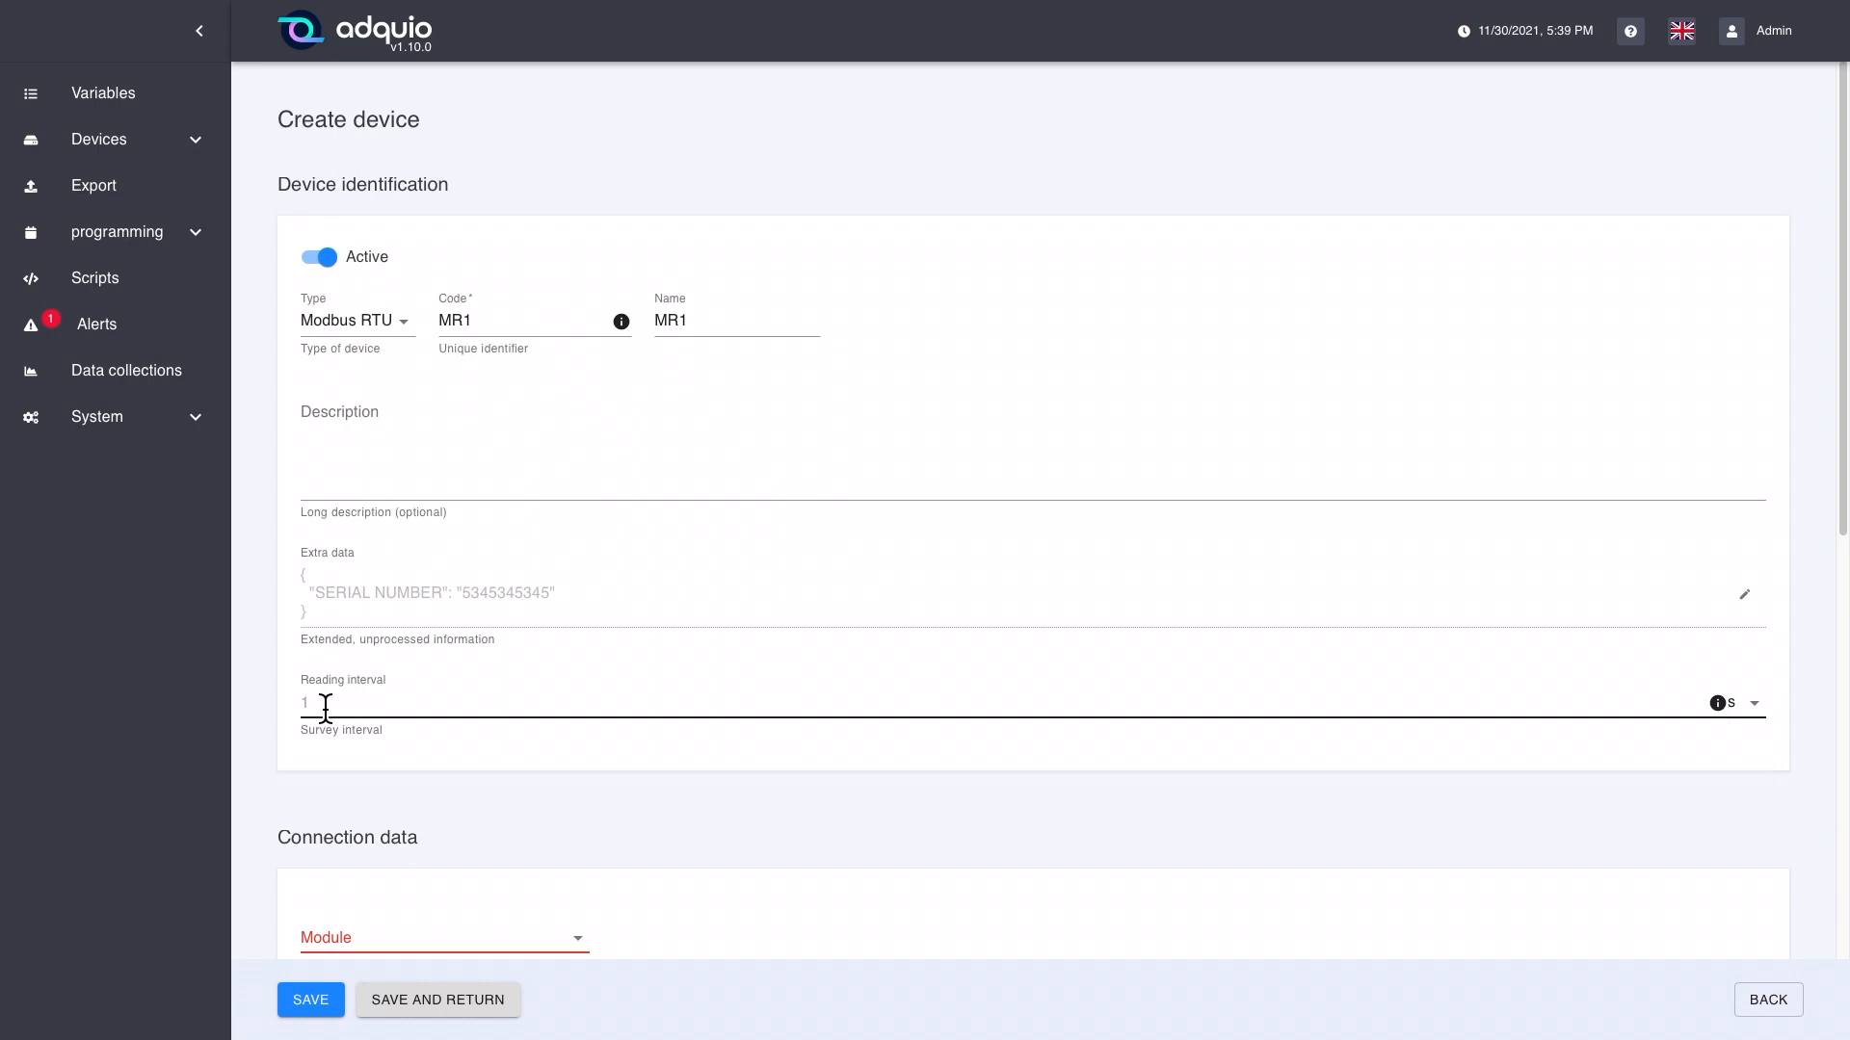
Step: Assign the modbus_rs485_1 module to the new device and set its Modbus slave to 1
scroll(504, 709, "down", 3)
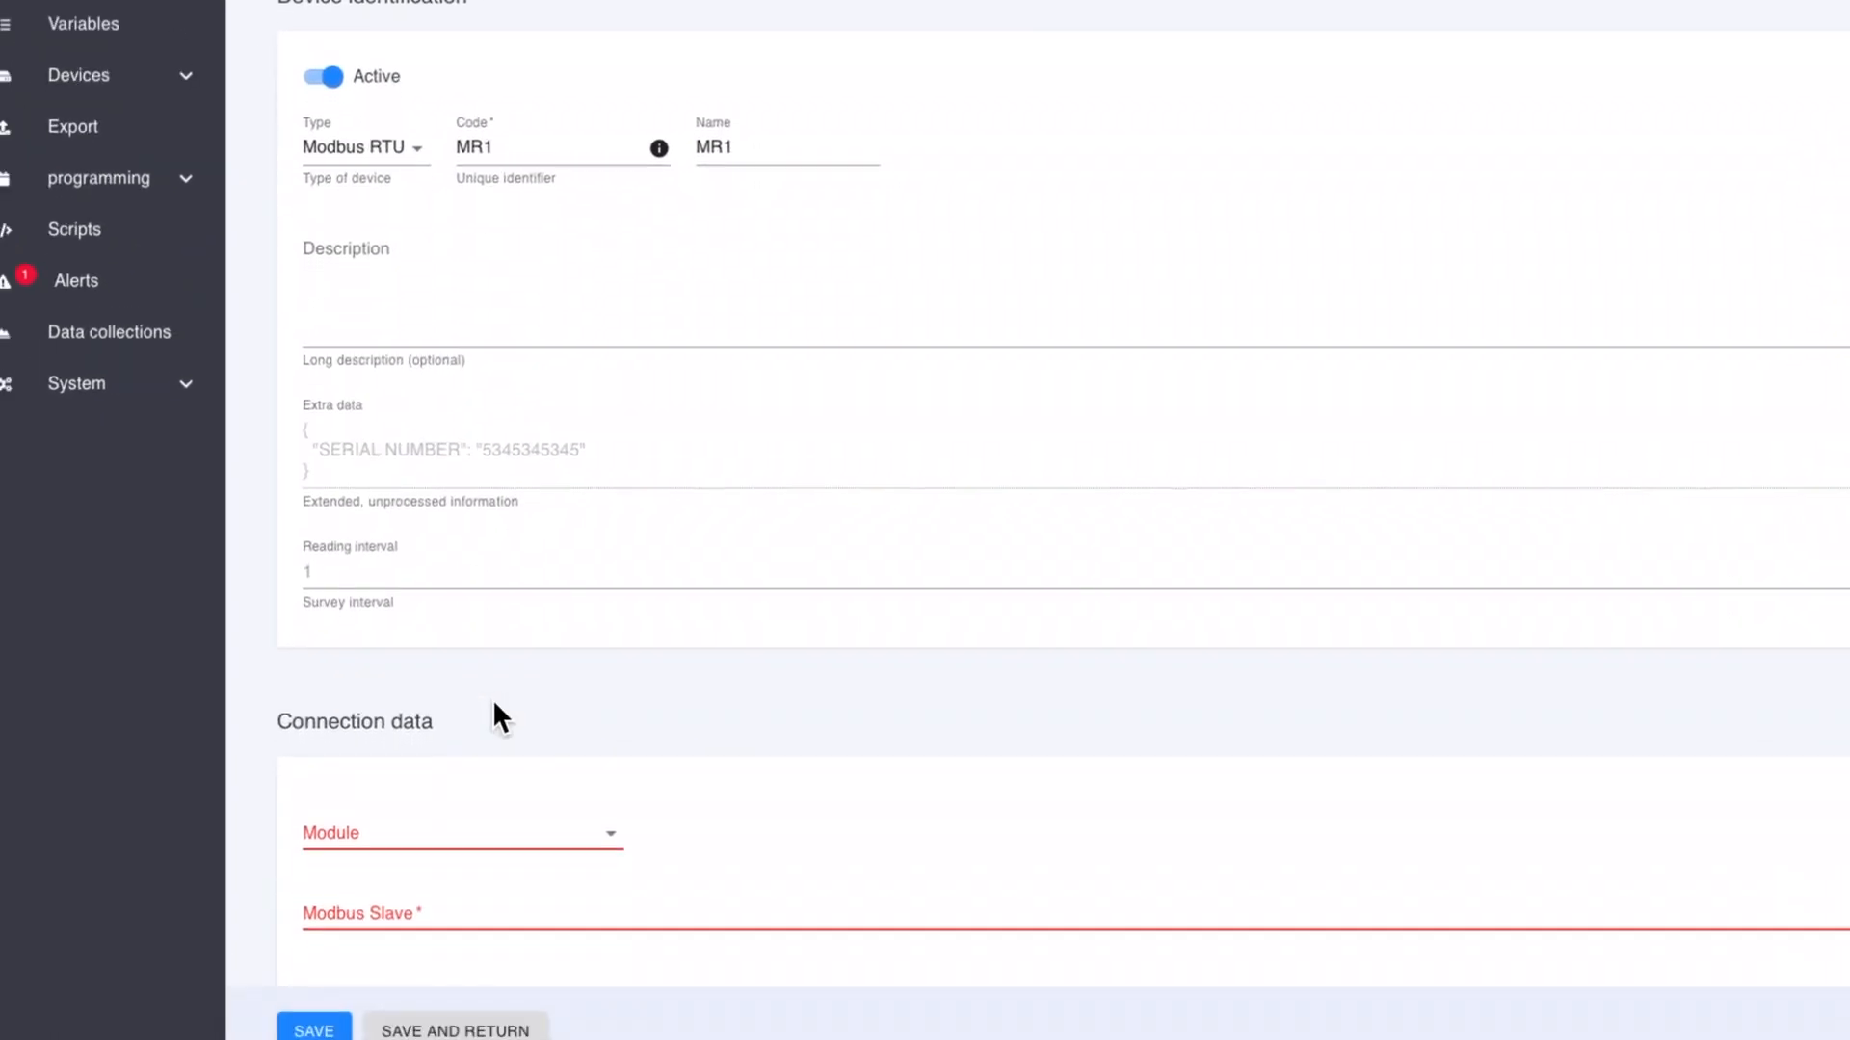
scroll(494, 708, "down", 3)
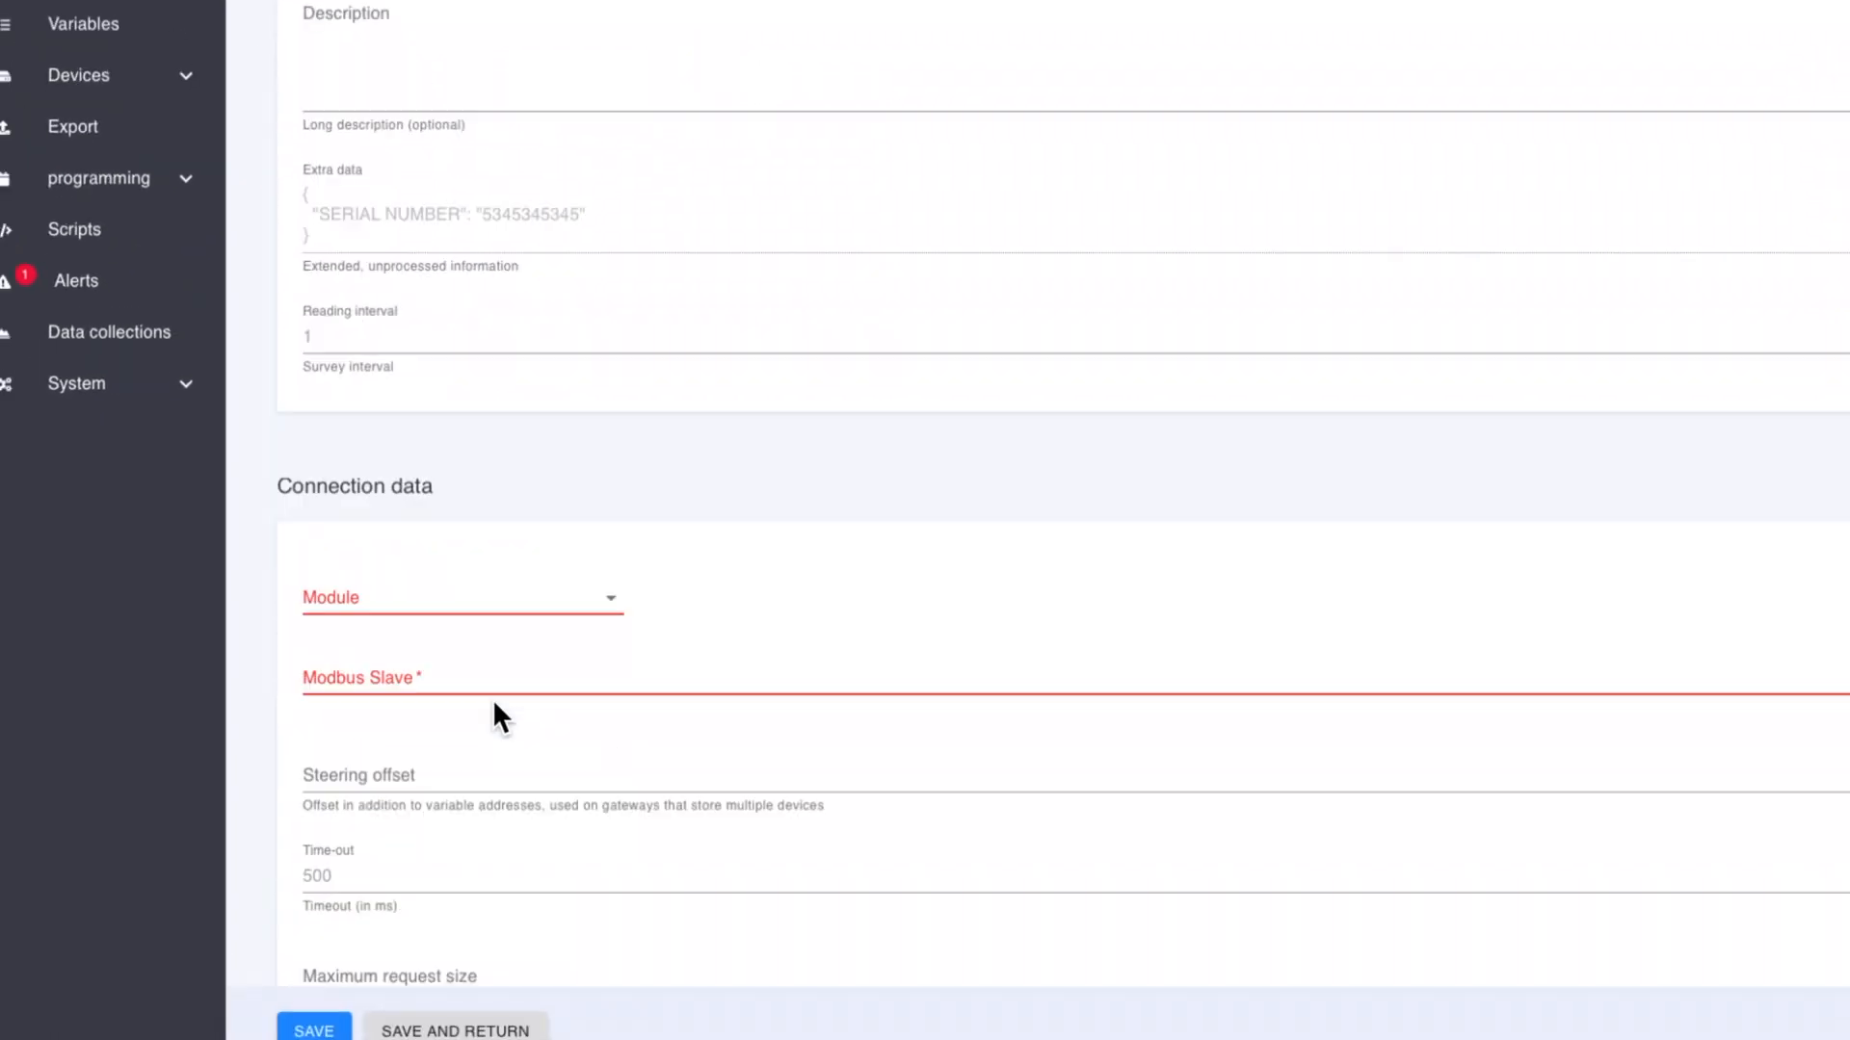
left_click(604, 605)
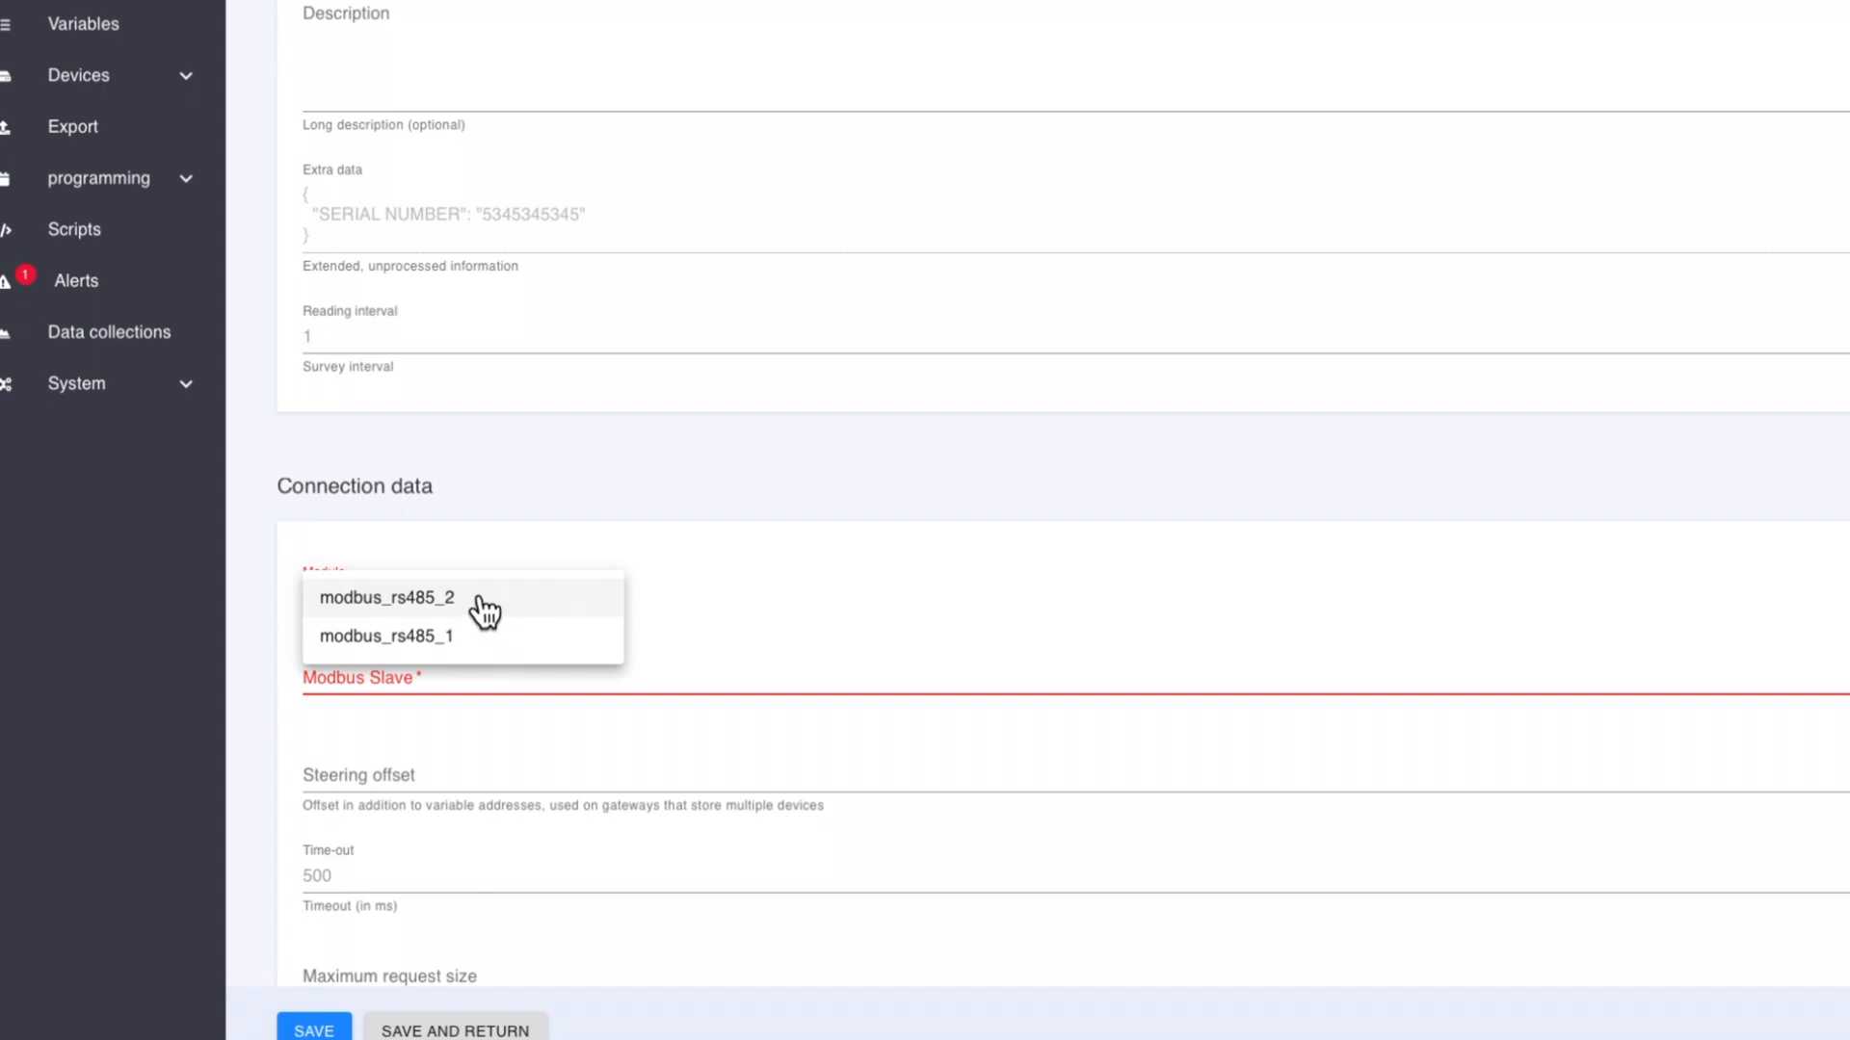
left_click(472, 638)
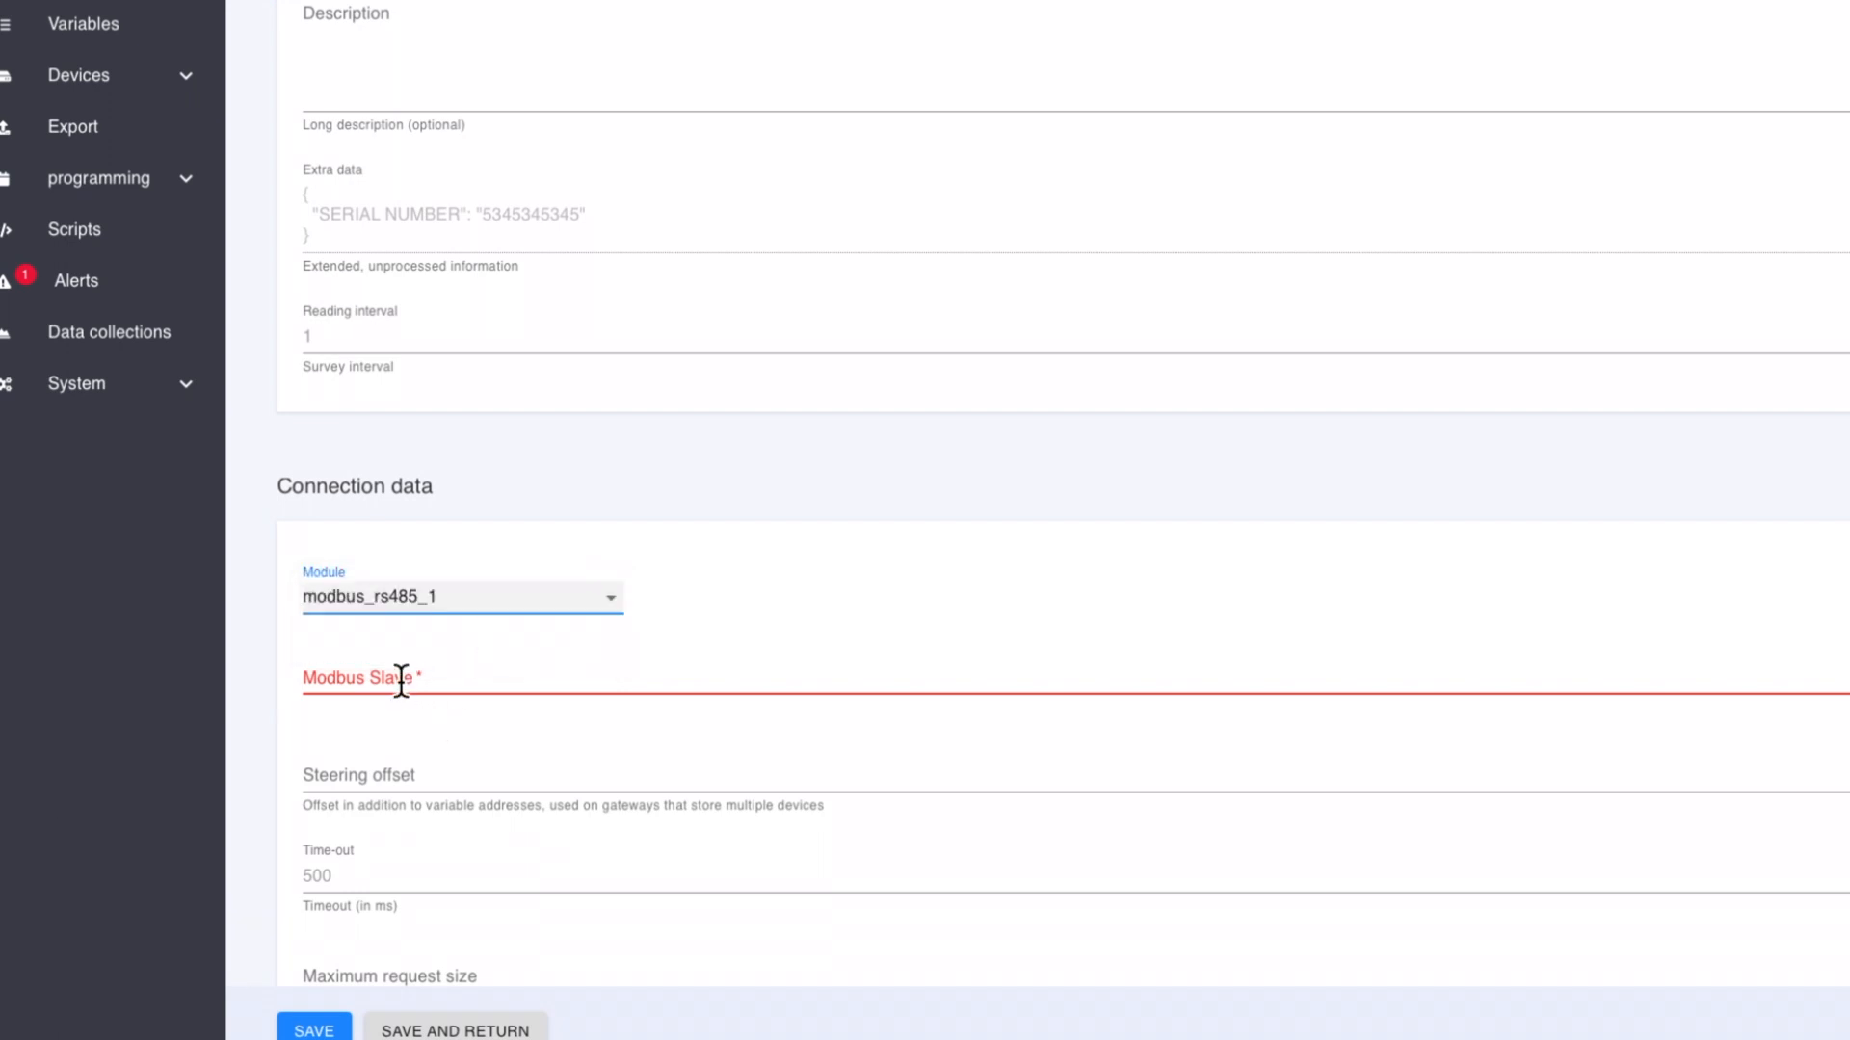
left_click(428, 680)
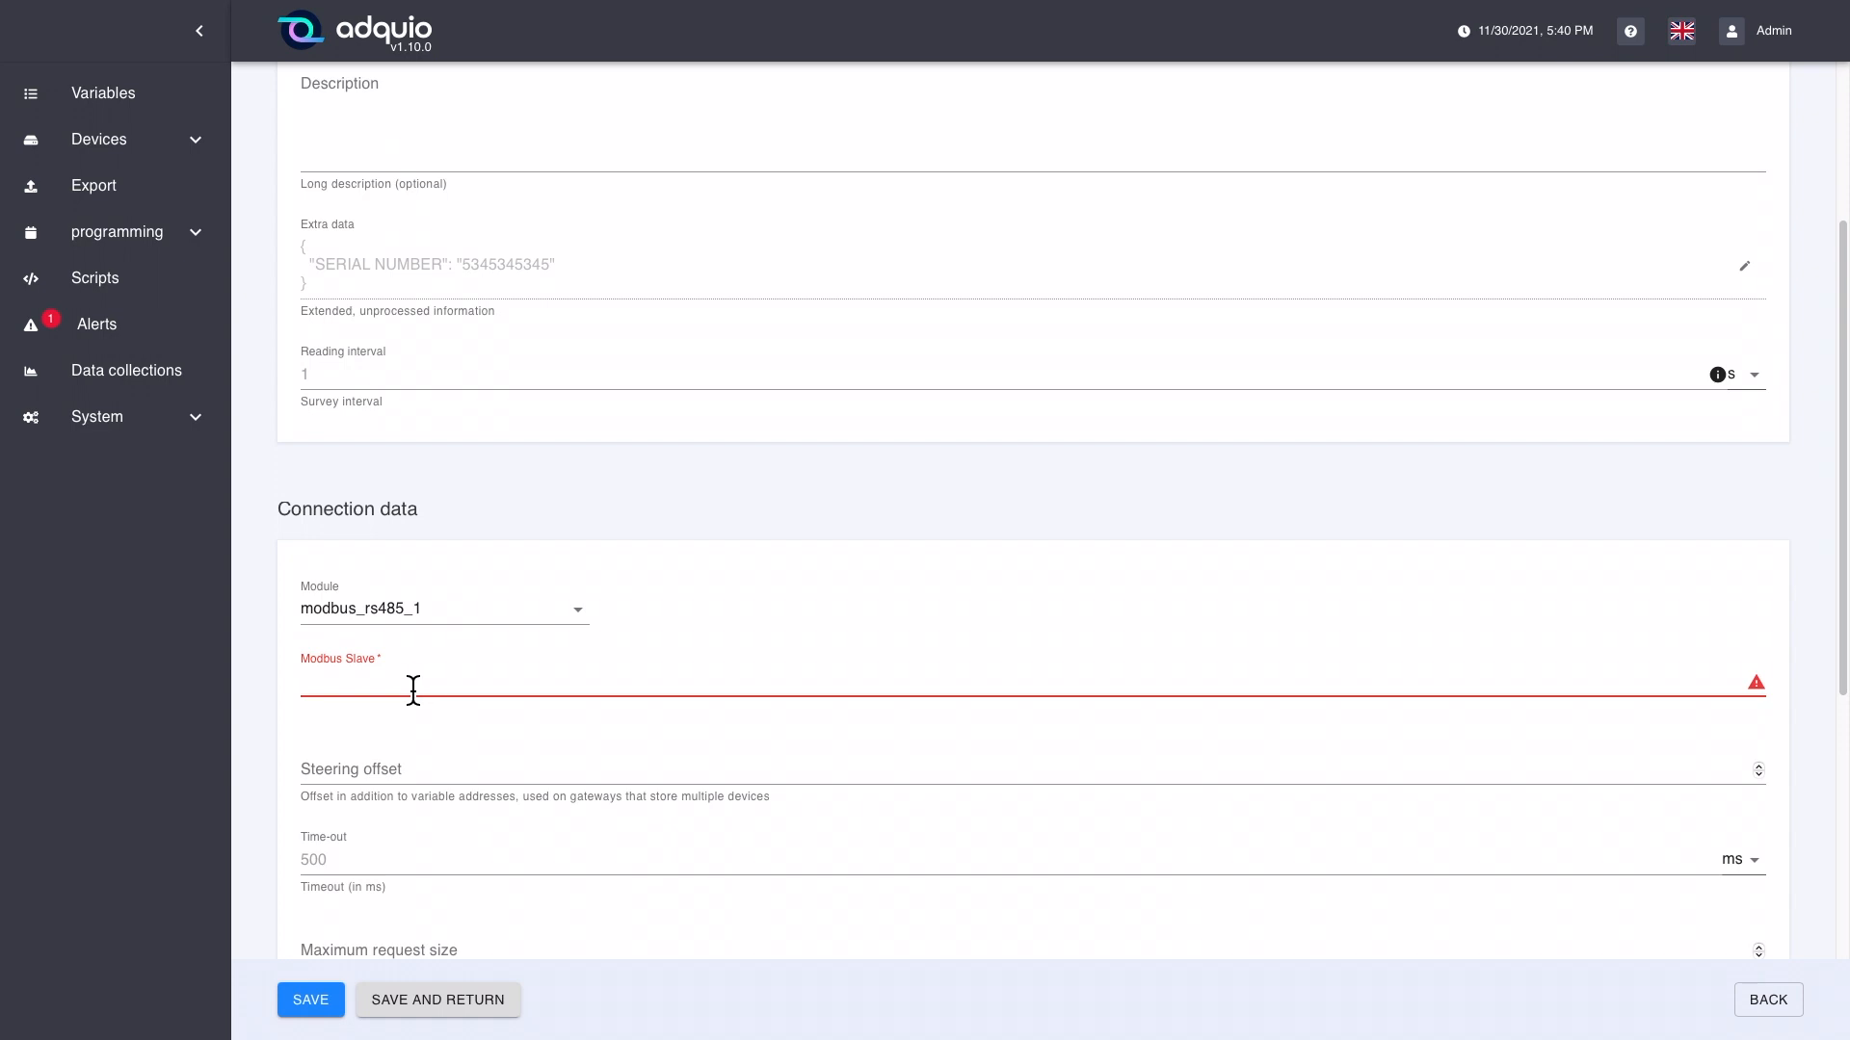
type("1")
Step: Try example steering offset values for the new device and clear the field again
left_click(426, 778)
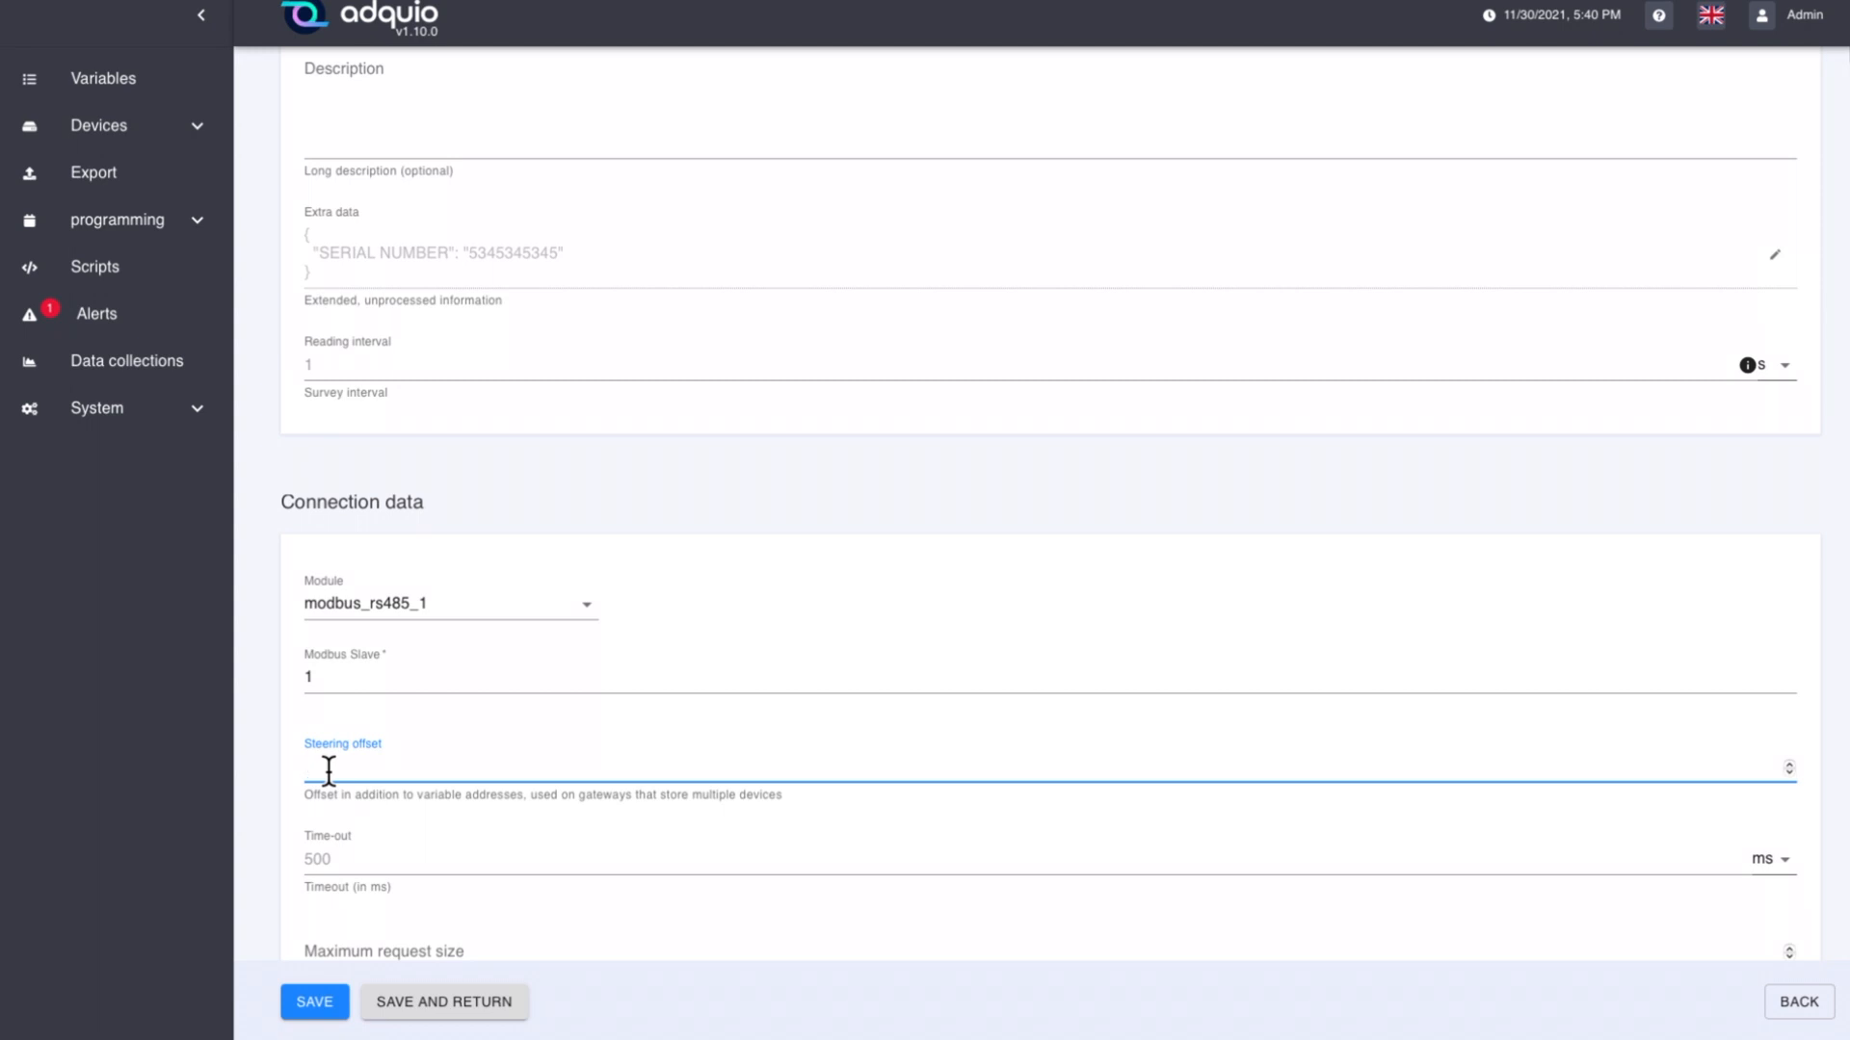
type("0 100 2000")
key("BackSpace")
key("BackSpace")
key("BackSpace")
key("BackSpace")
key("BackSpace")
key("BackSpace")
key("BackSpace")
key("BackSpace")
key("BackSpace")
key("BackSpace")
Step: Examine the new device's time-out and maximum request size settings and the available byte order and address order options
scroll(438, 734, "down", 1)
scroll(437, 732, "down", 3)
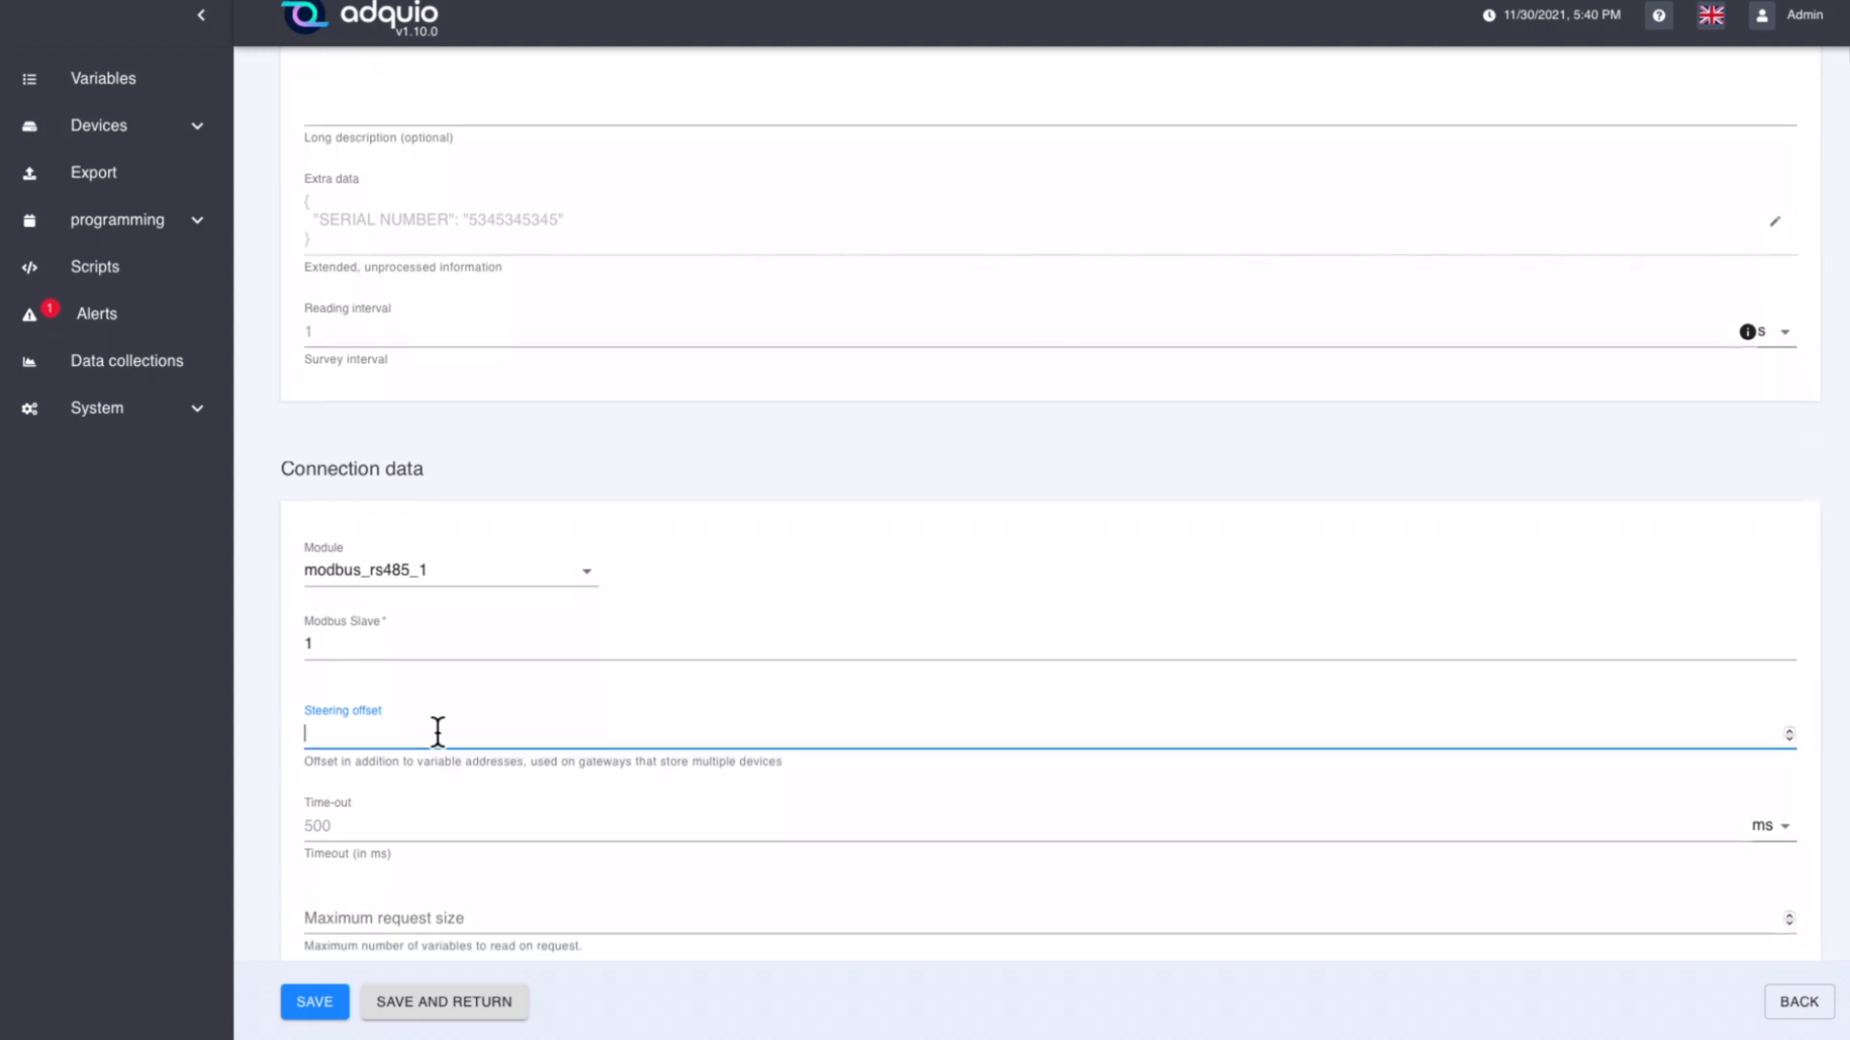
scroll(437, 730, "down", 1)
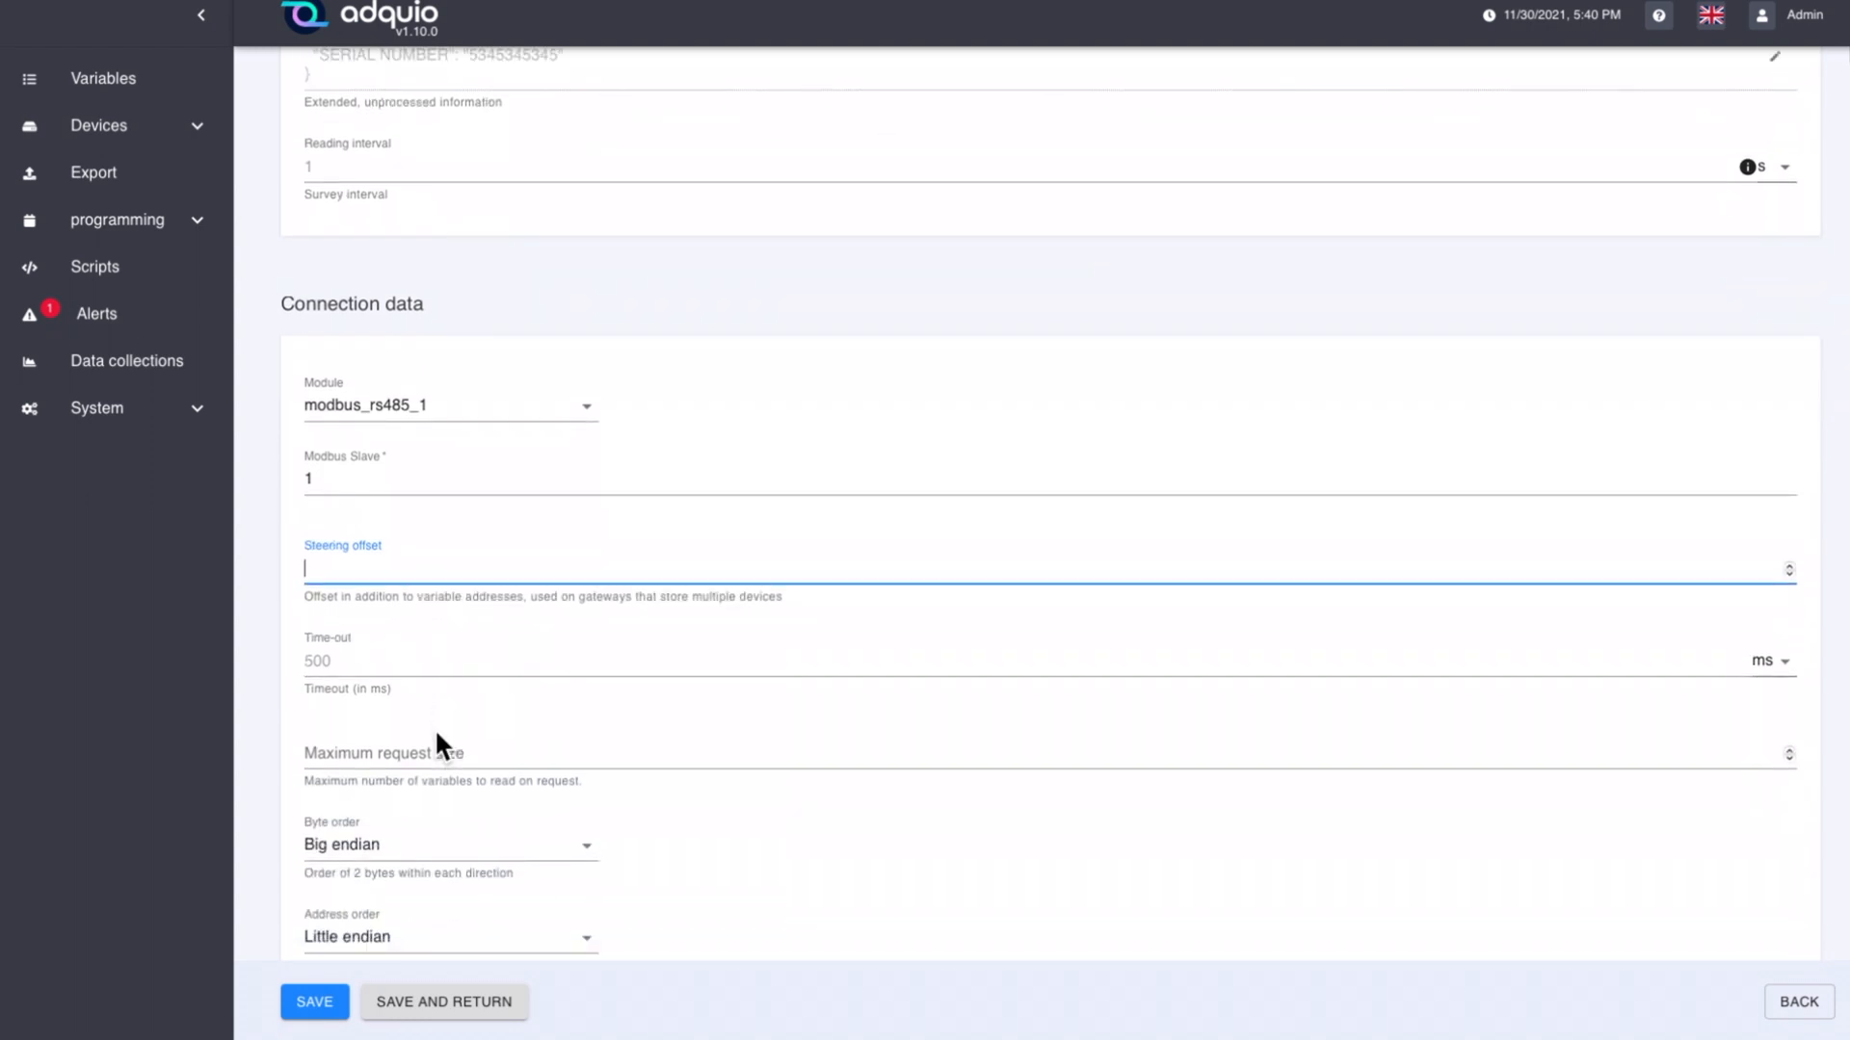
left_click(344, 661)
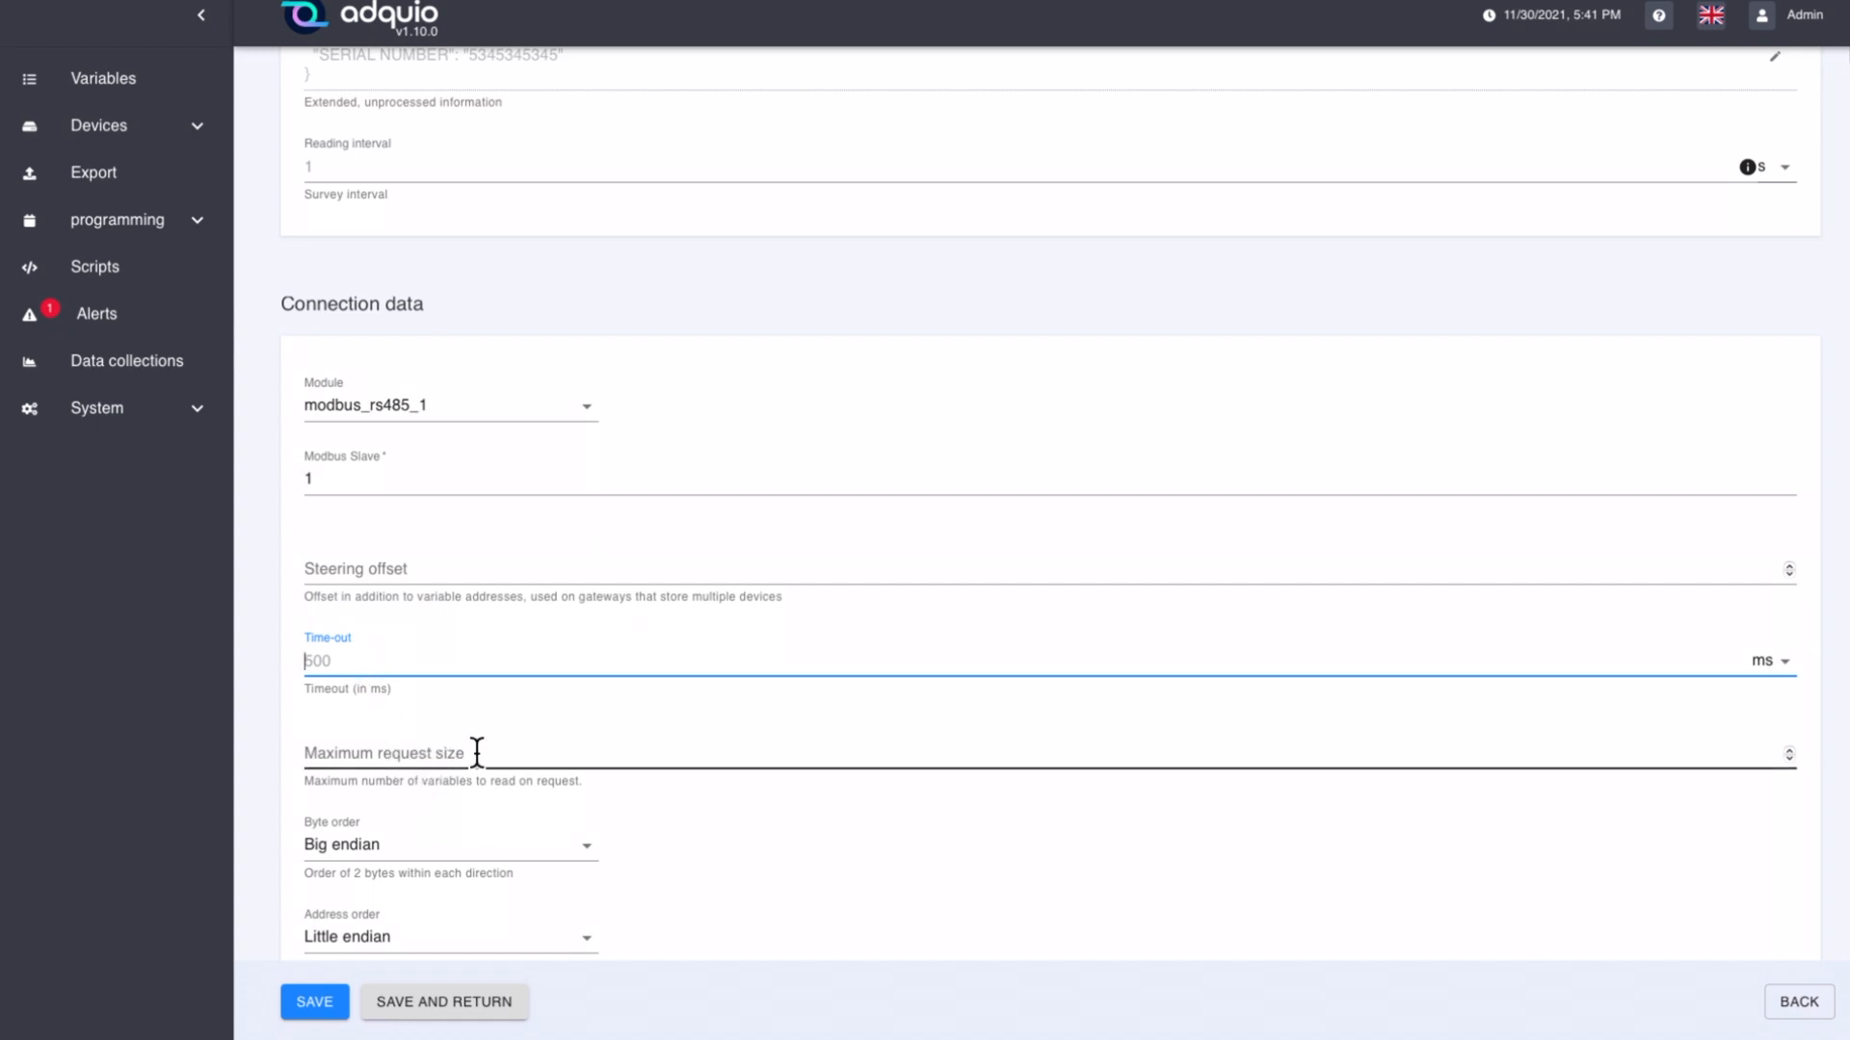
scroll(473, 750, "down", 1)
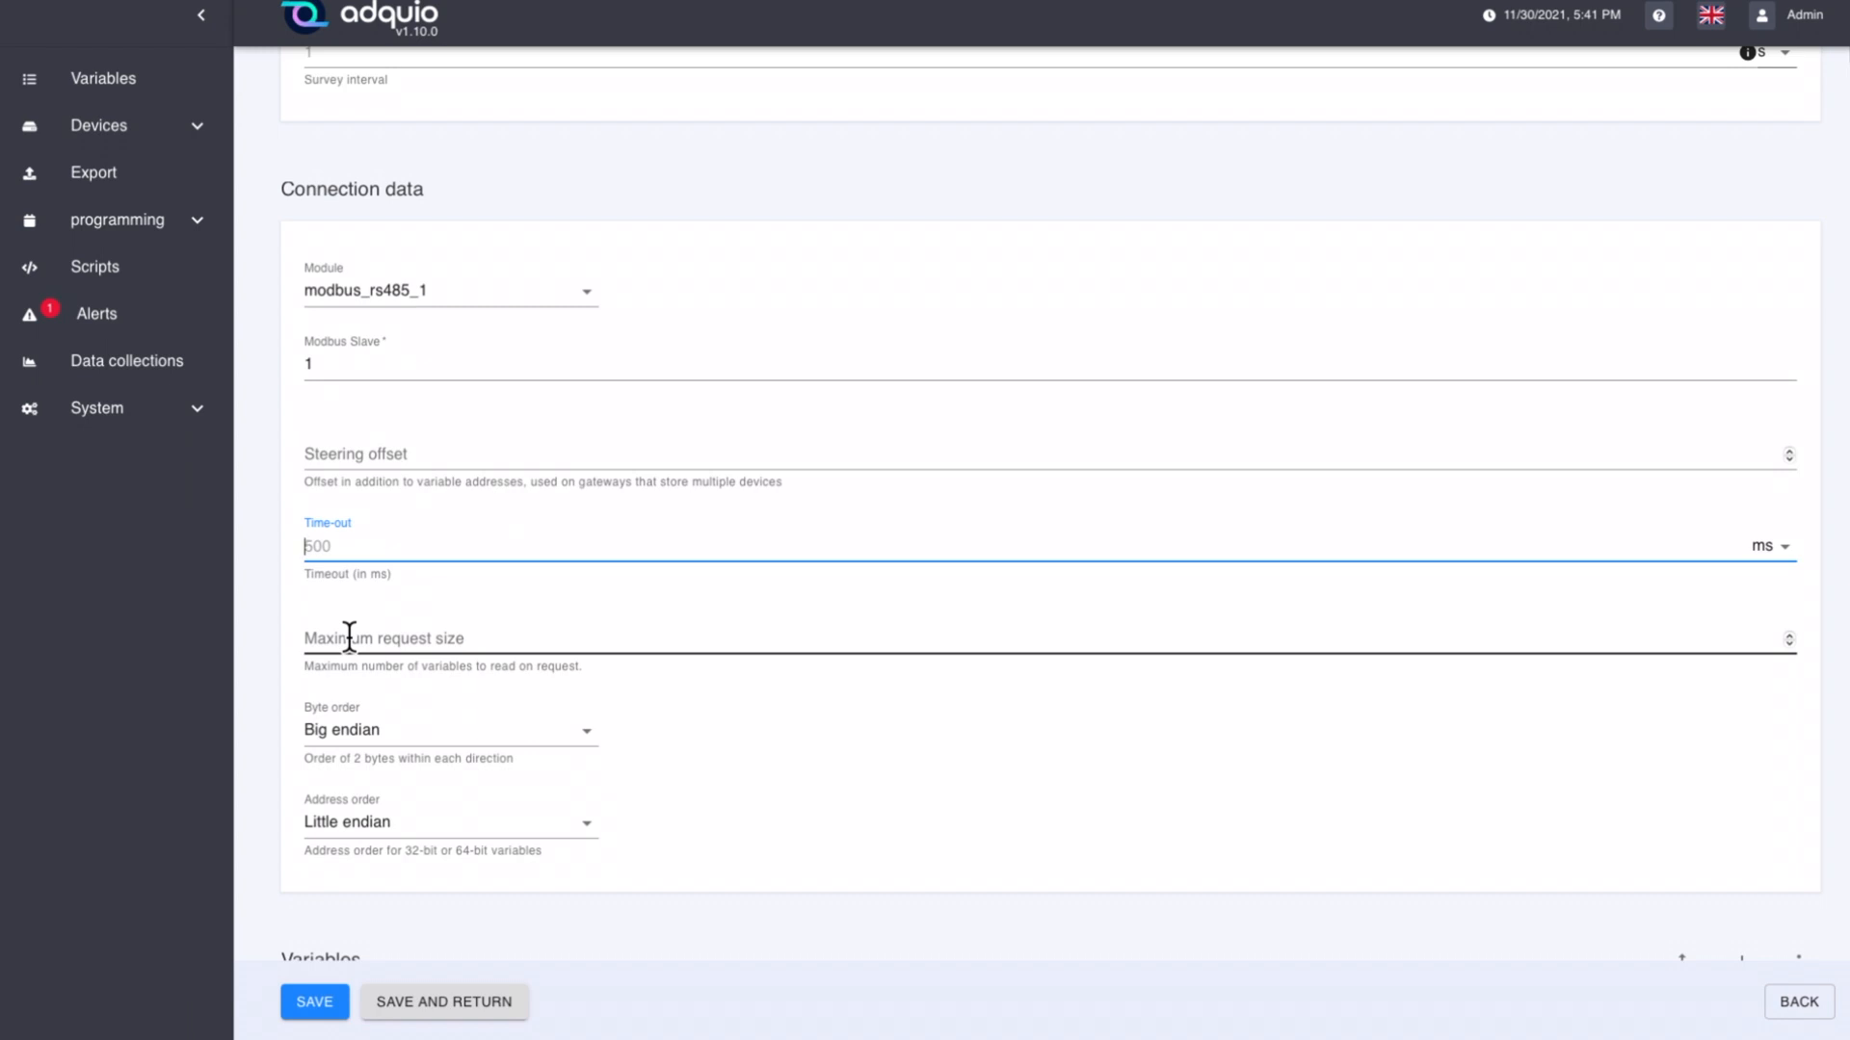
scroll(406, 638, "down", 1)
left_click(410, 626)
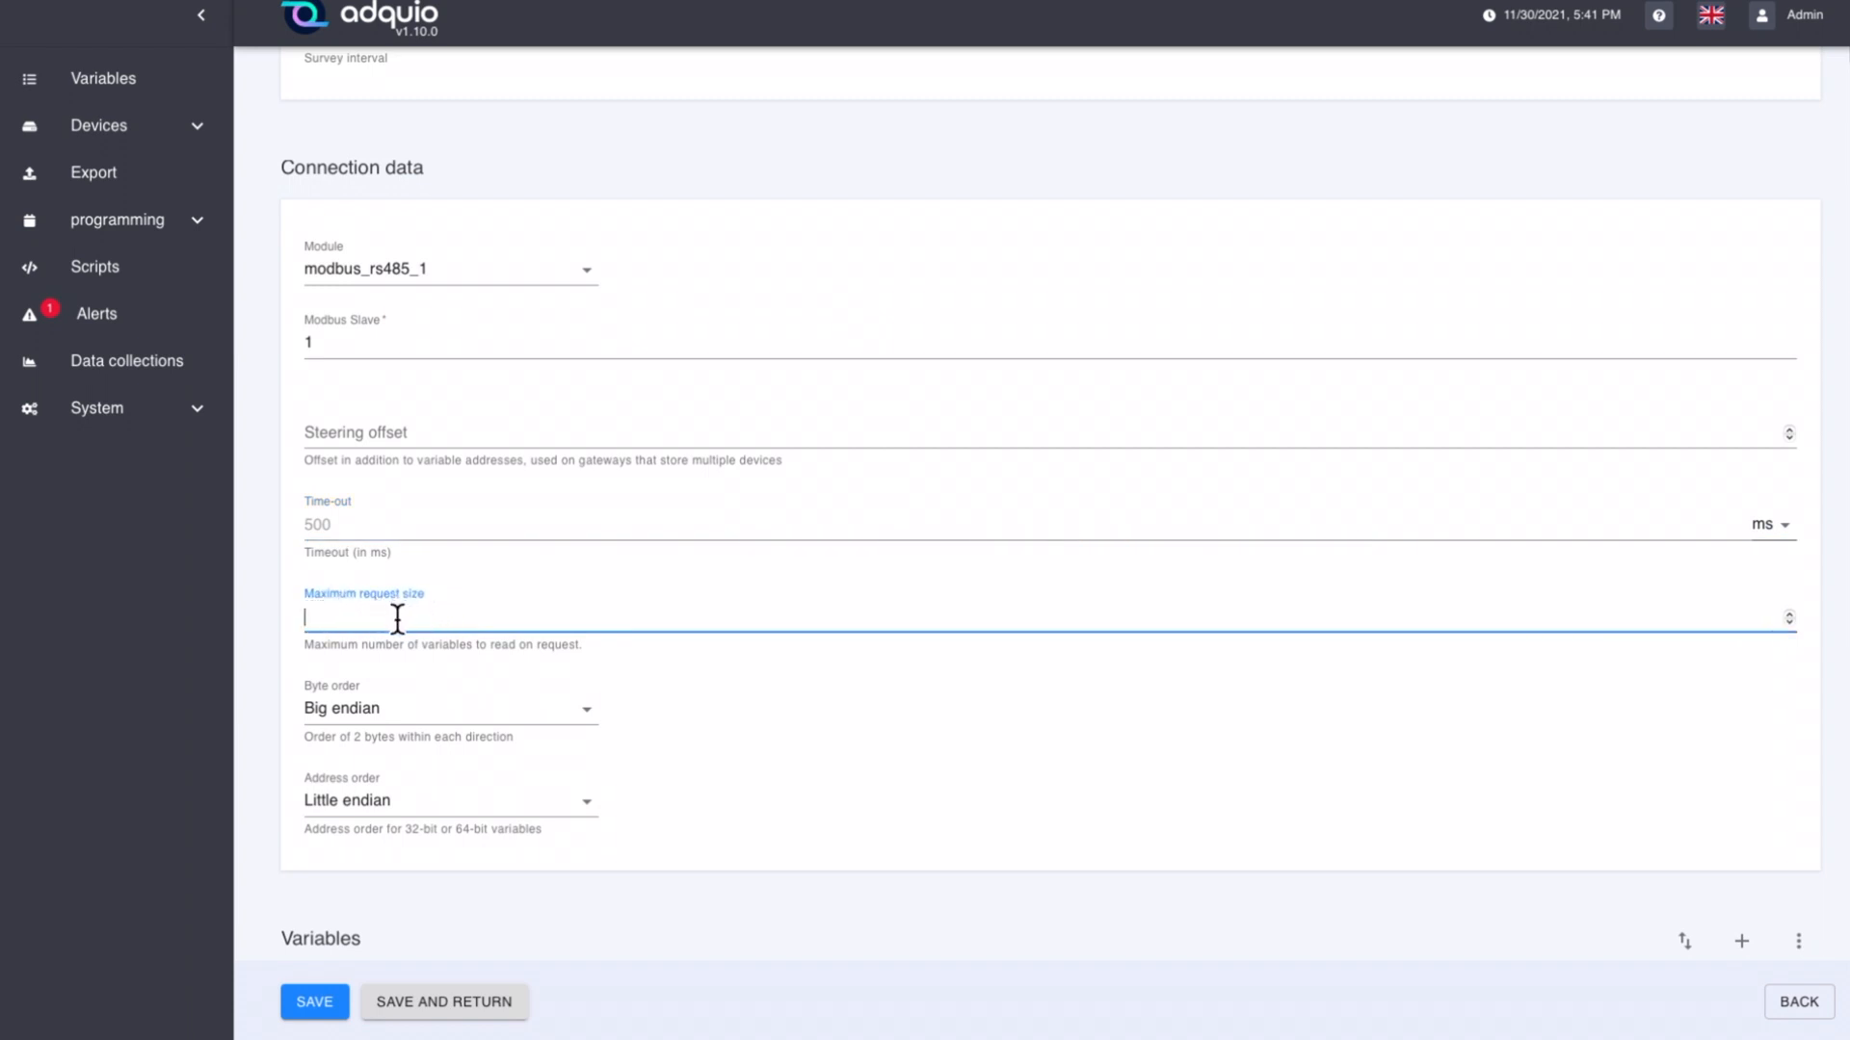
scroll(429, 633, "down", 5)
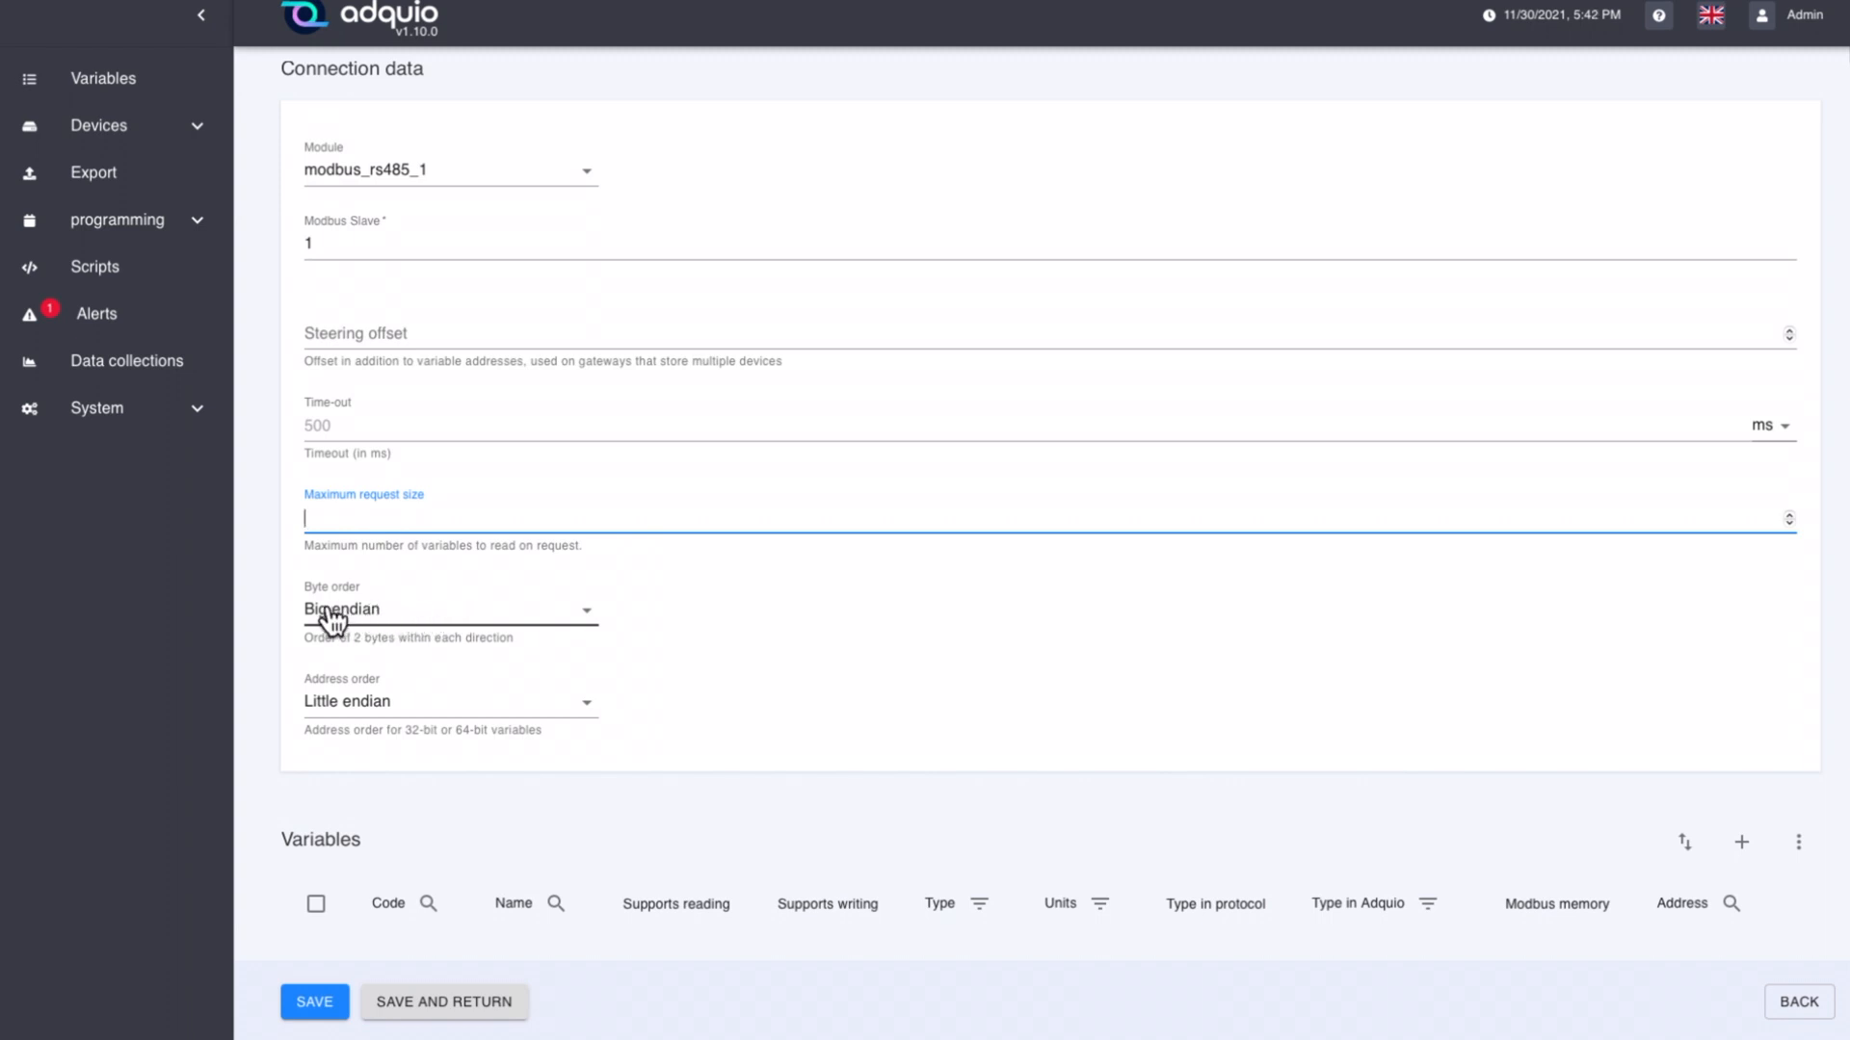
left_click(373, 626)
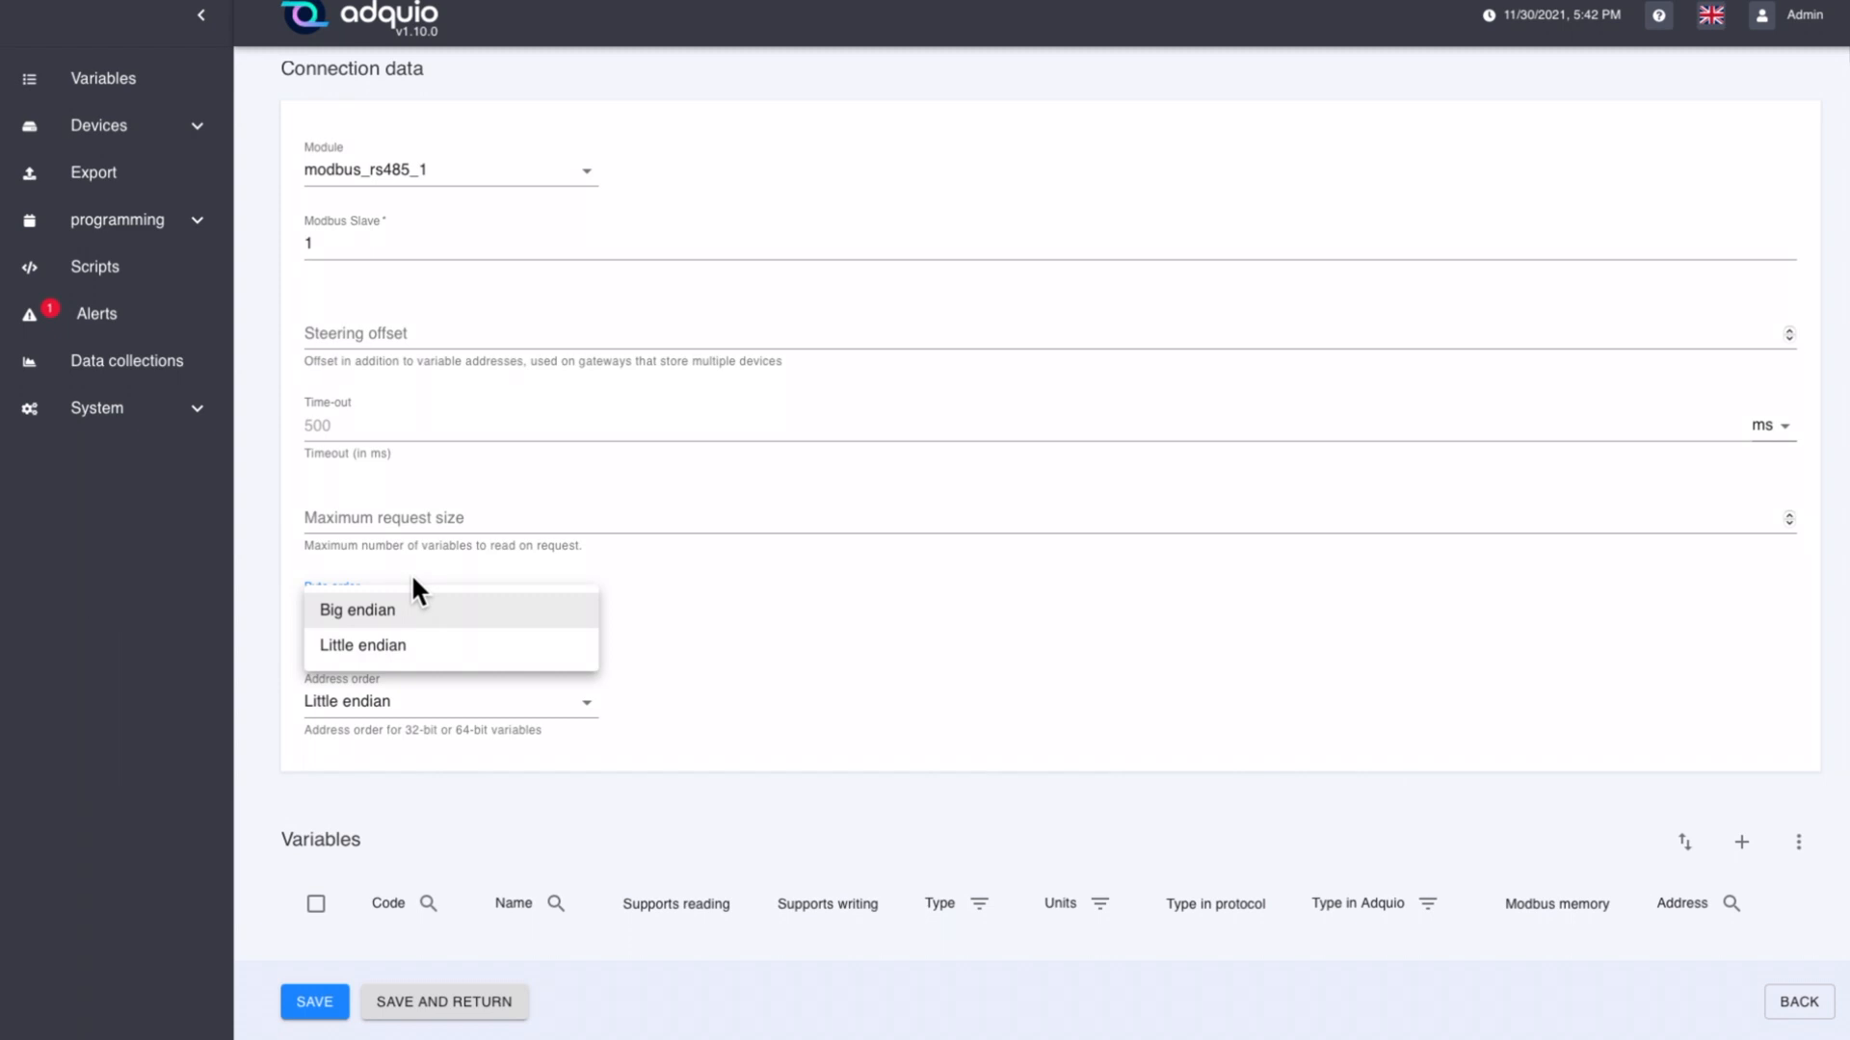
left_click(412, 578)
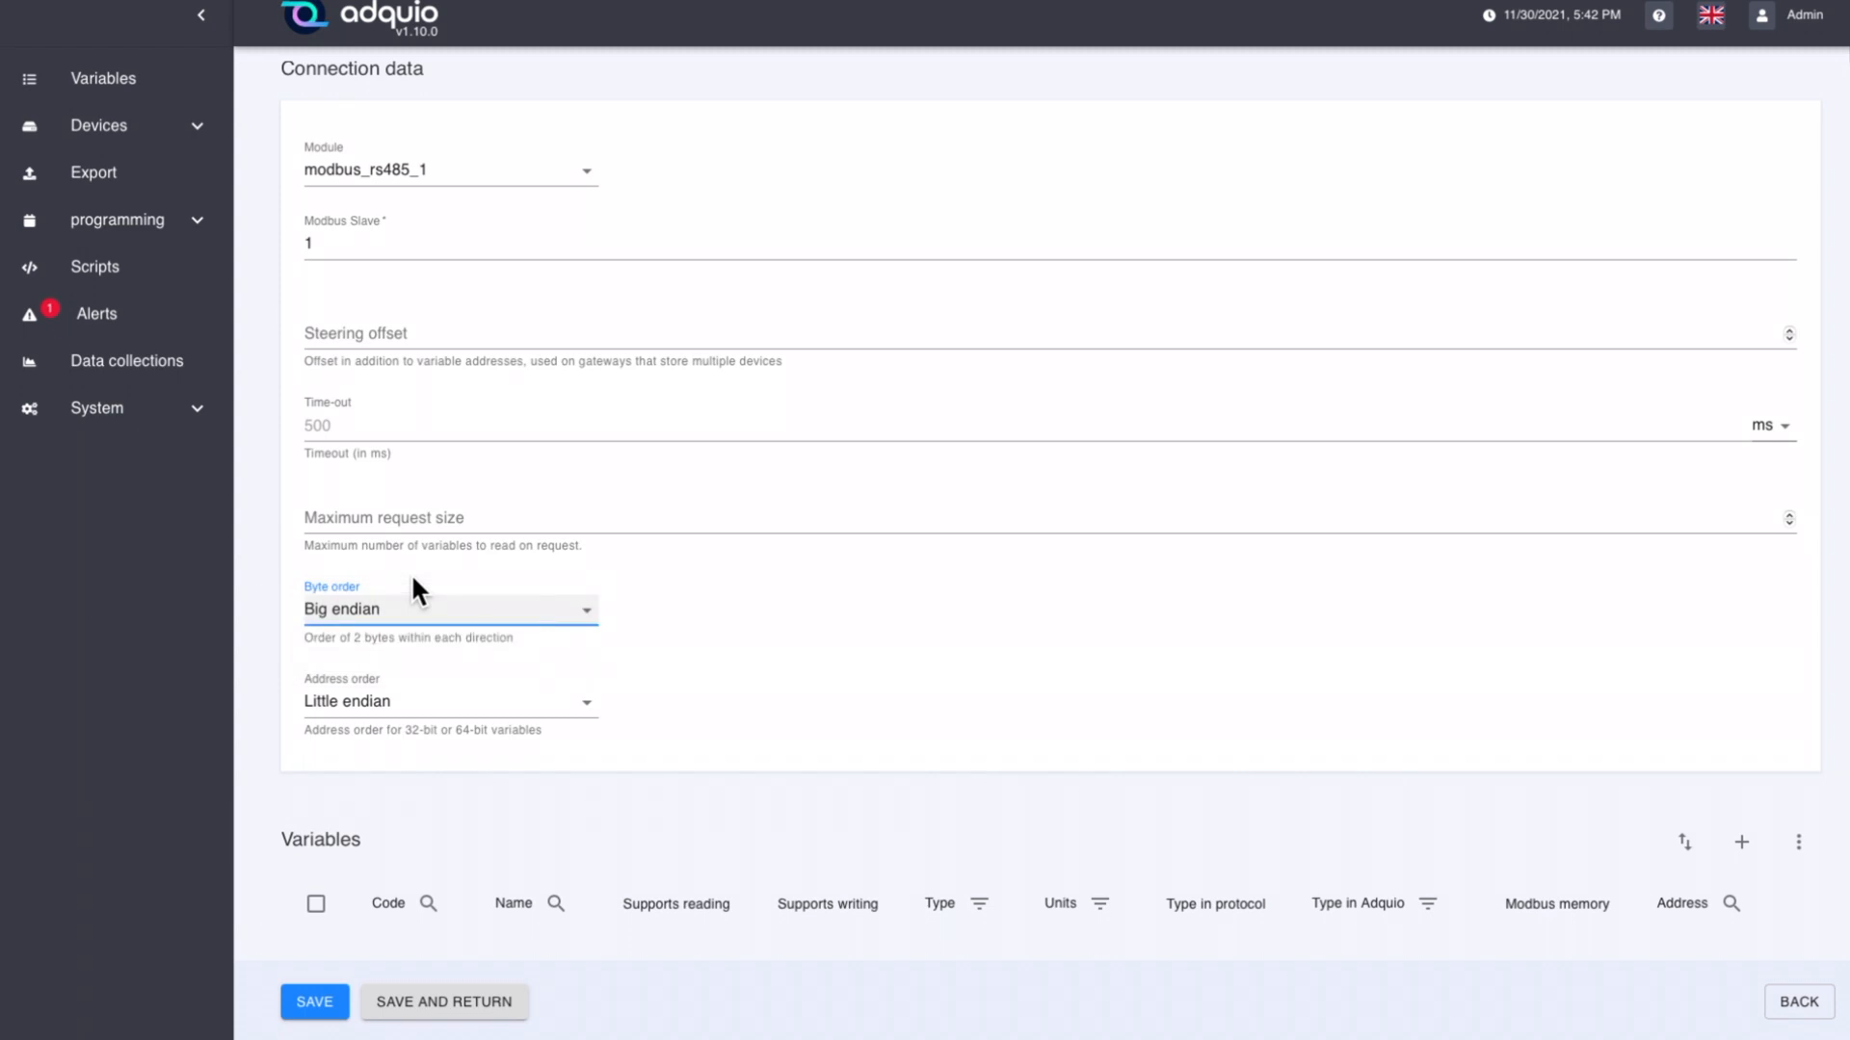
left_click(404, 718)
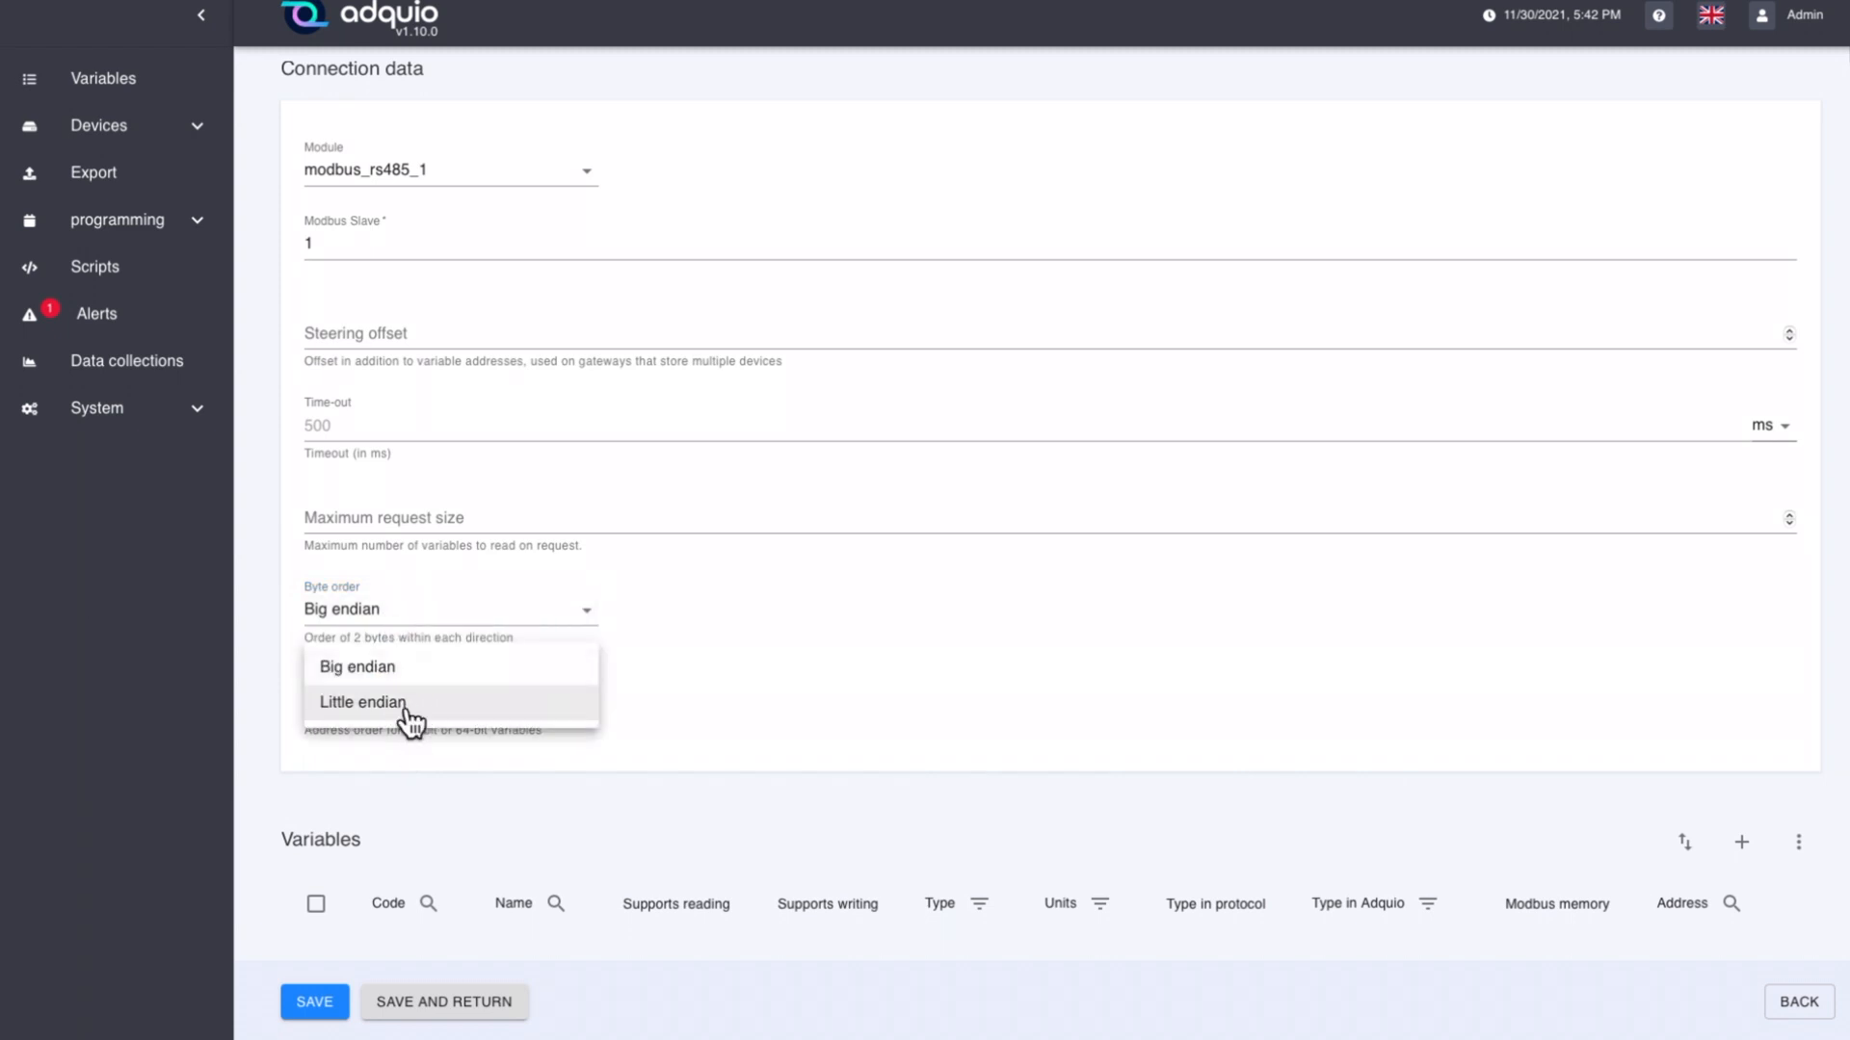
left_click(467, 596)
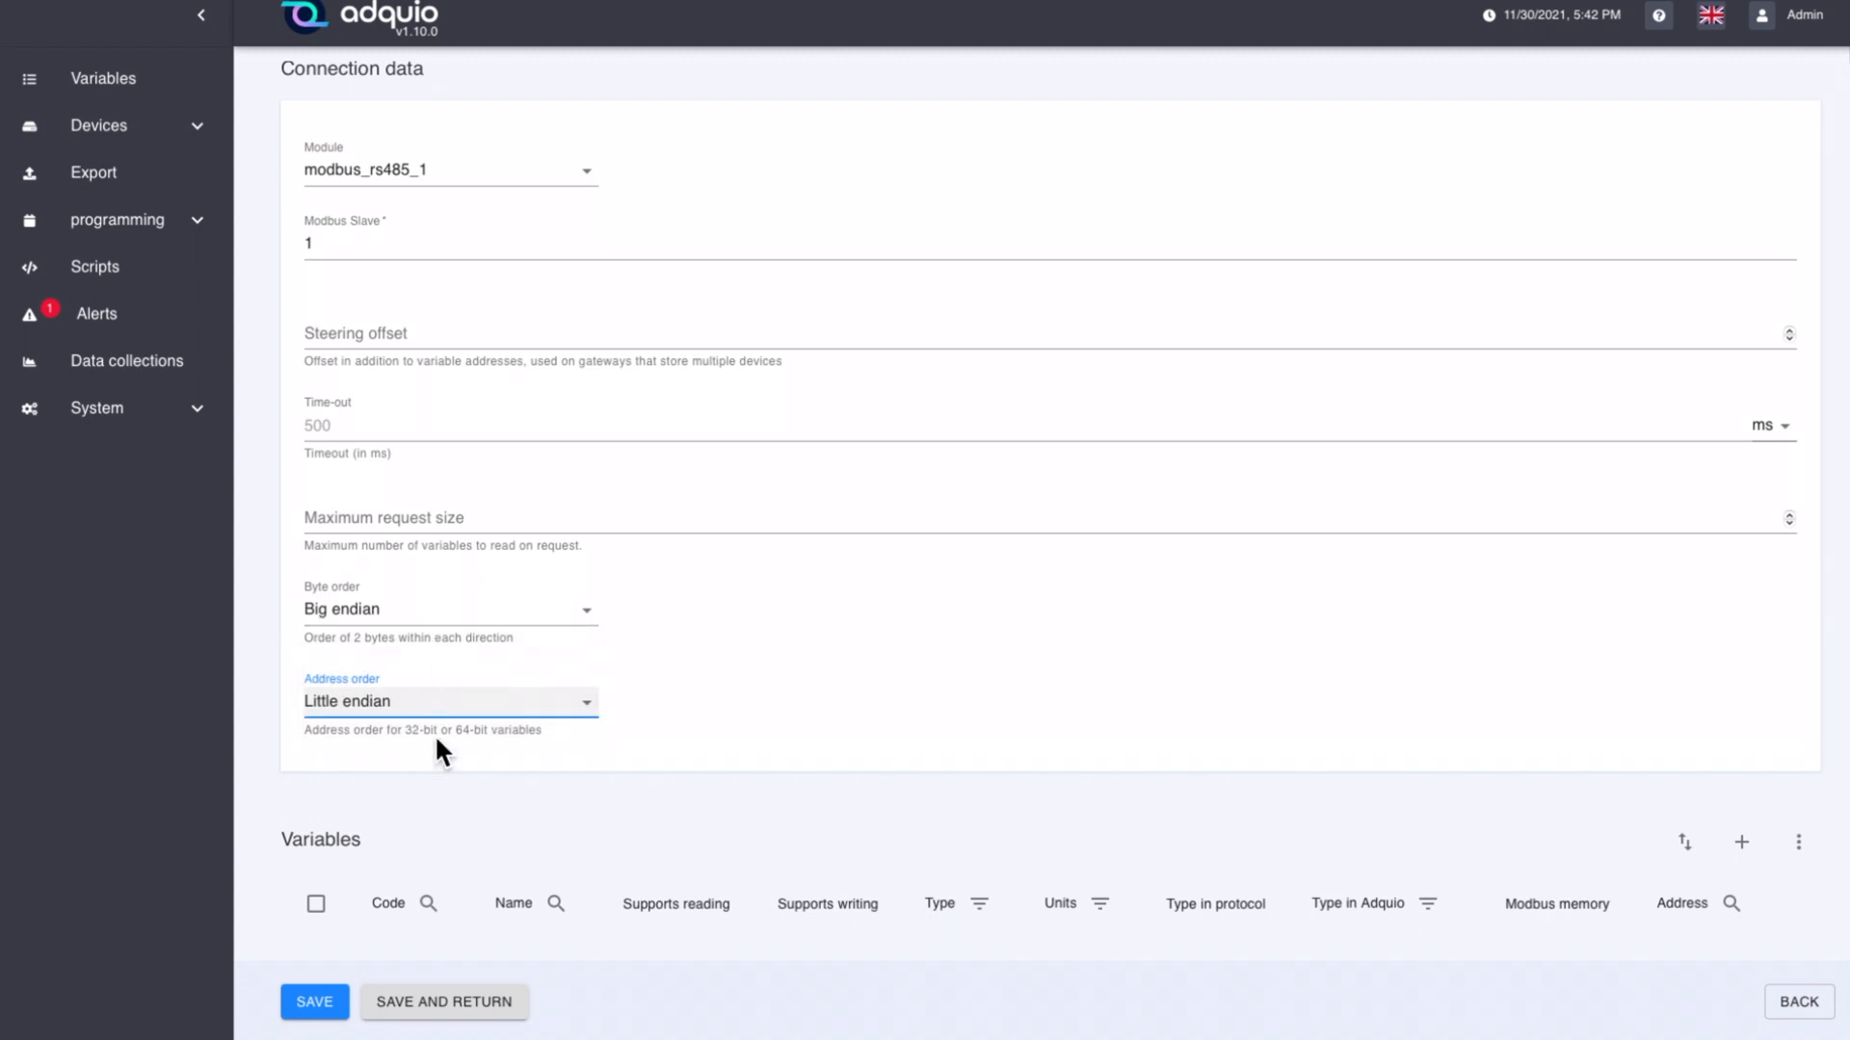
Step: Leave the new device form, discarding the unsaved changes, and open the existing device bus_485_2 for editing
left_click(1768, 1002)
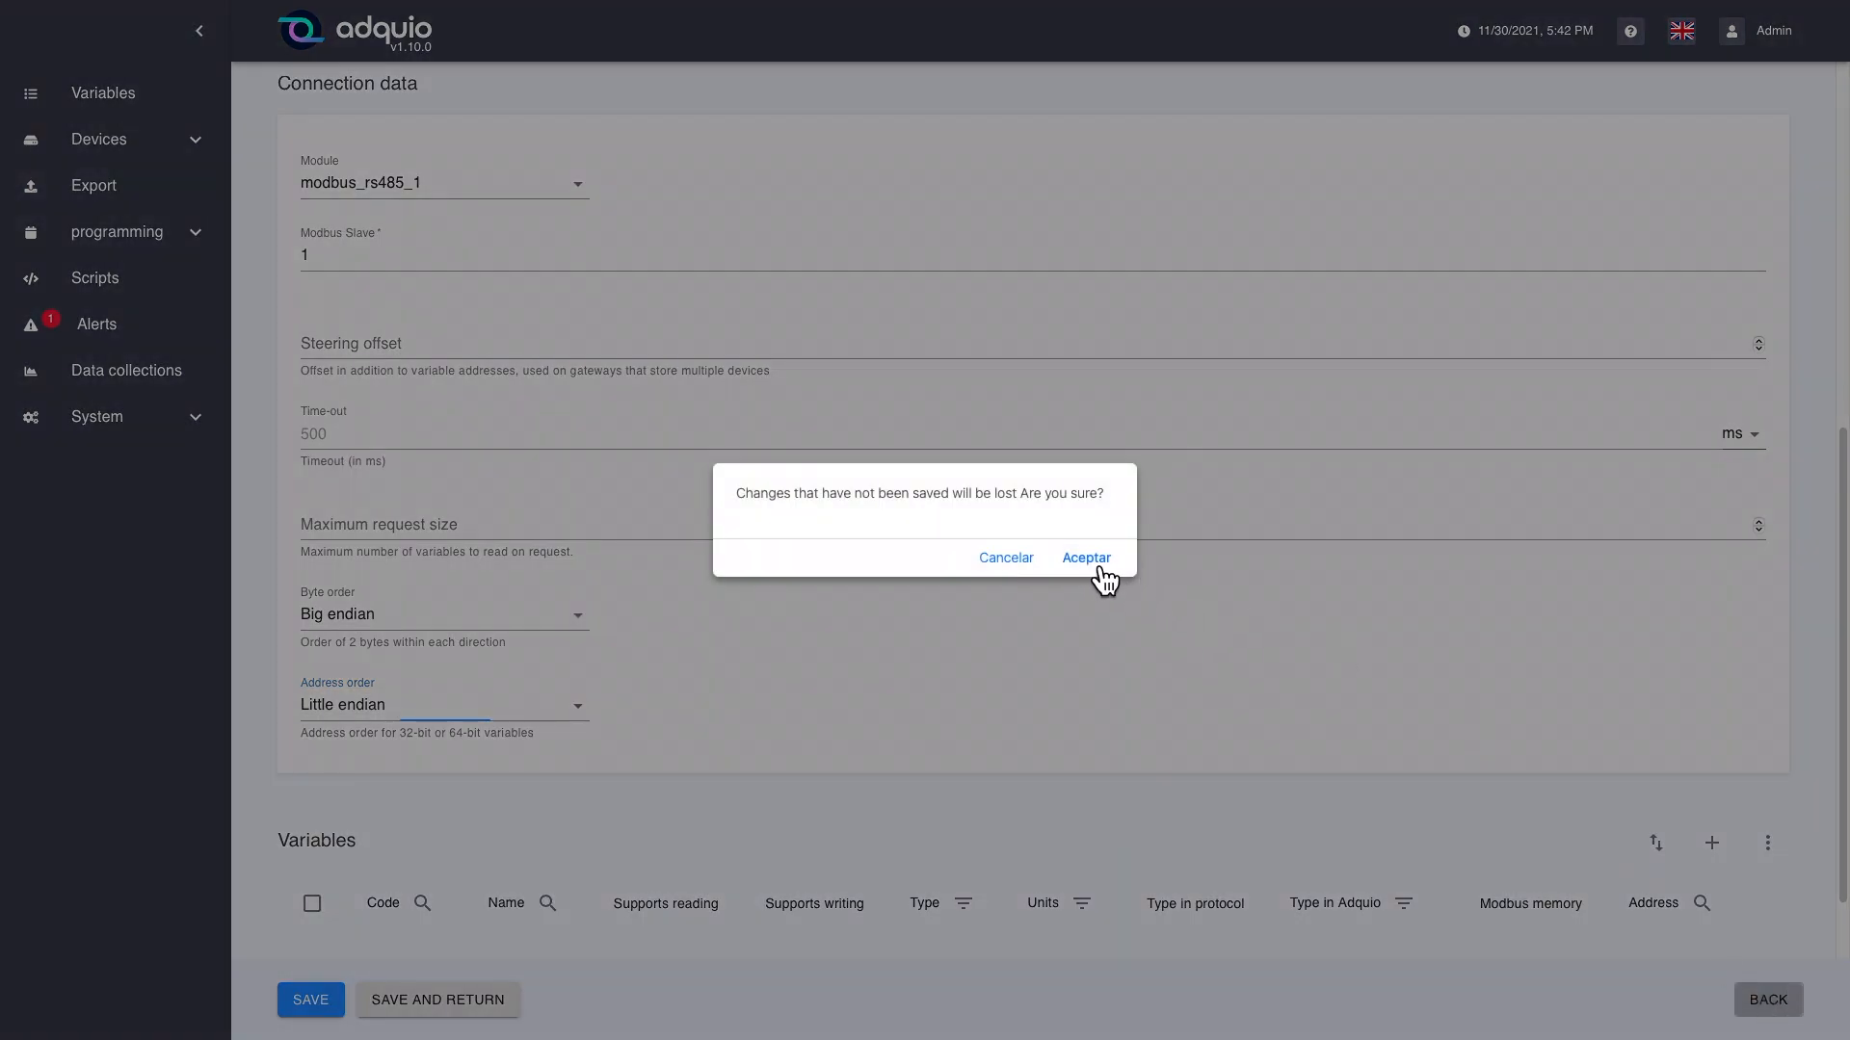
left_click(1096, 572)
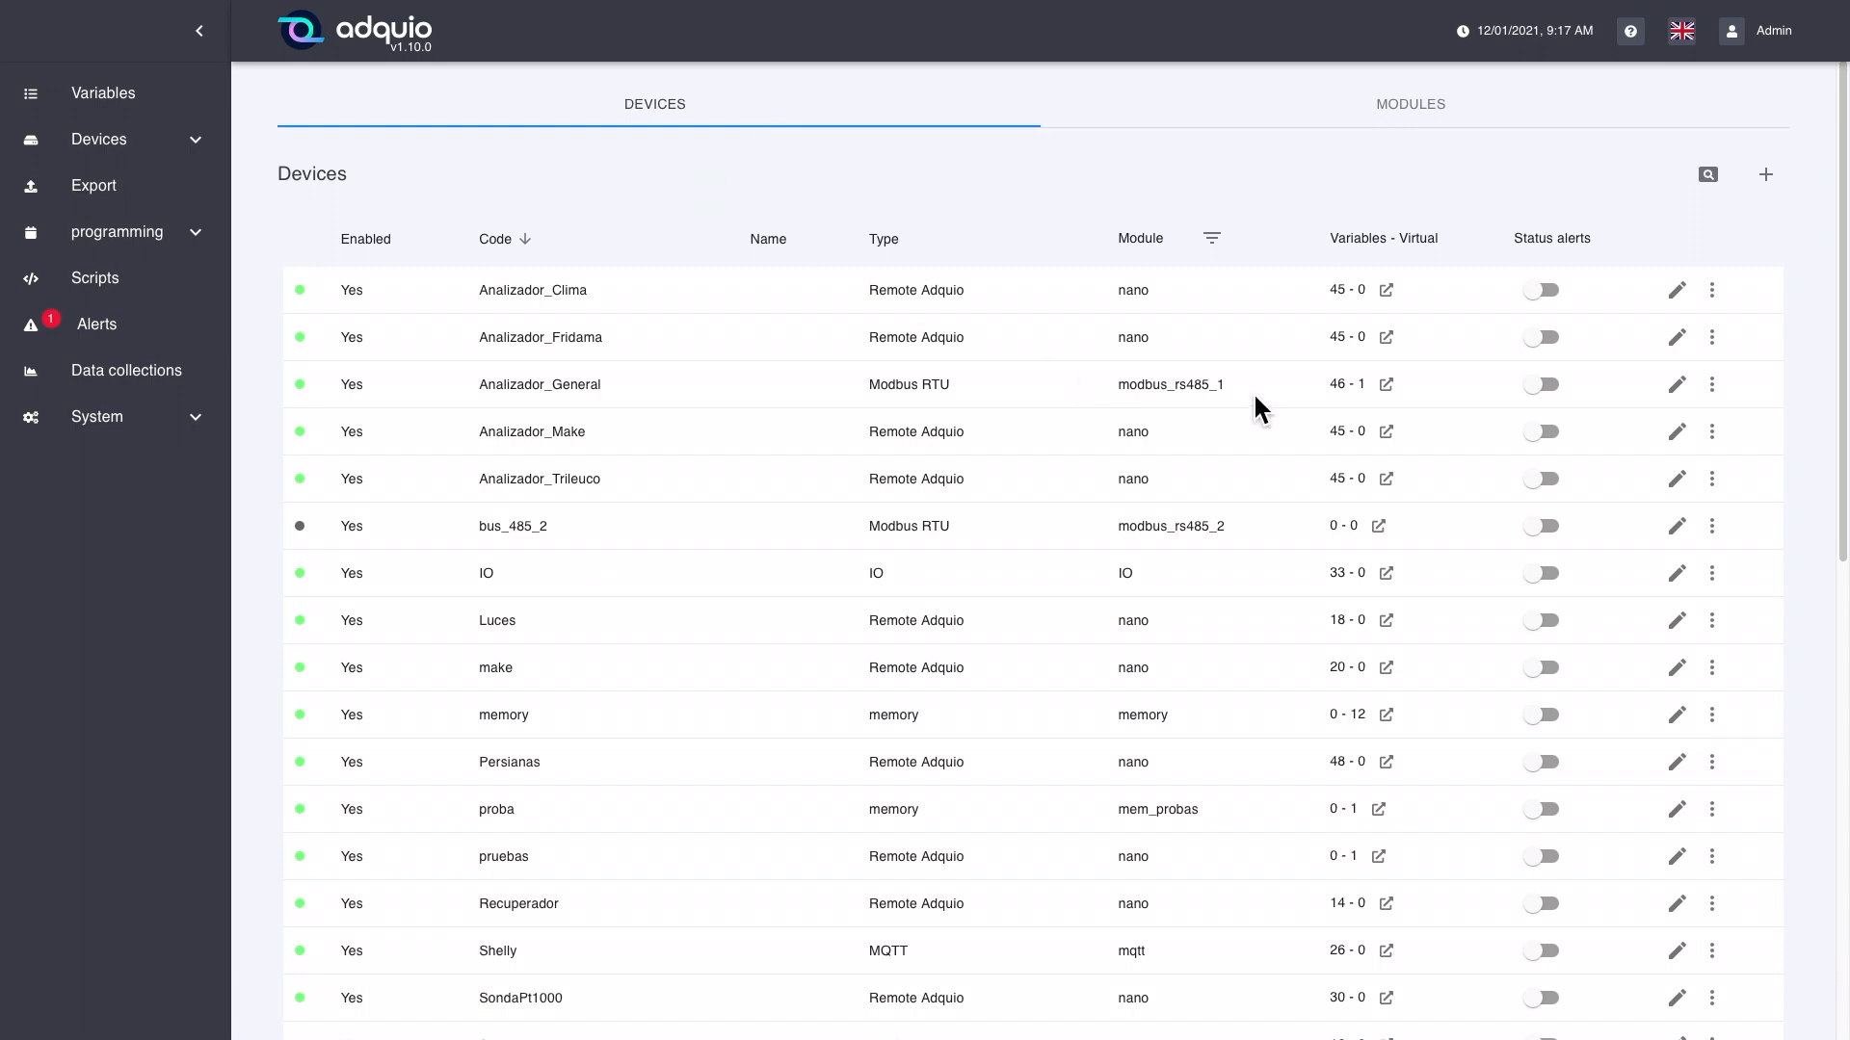
left_click(1684, 532)
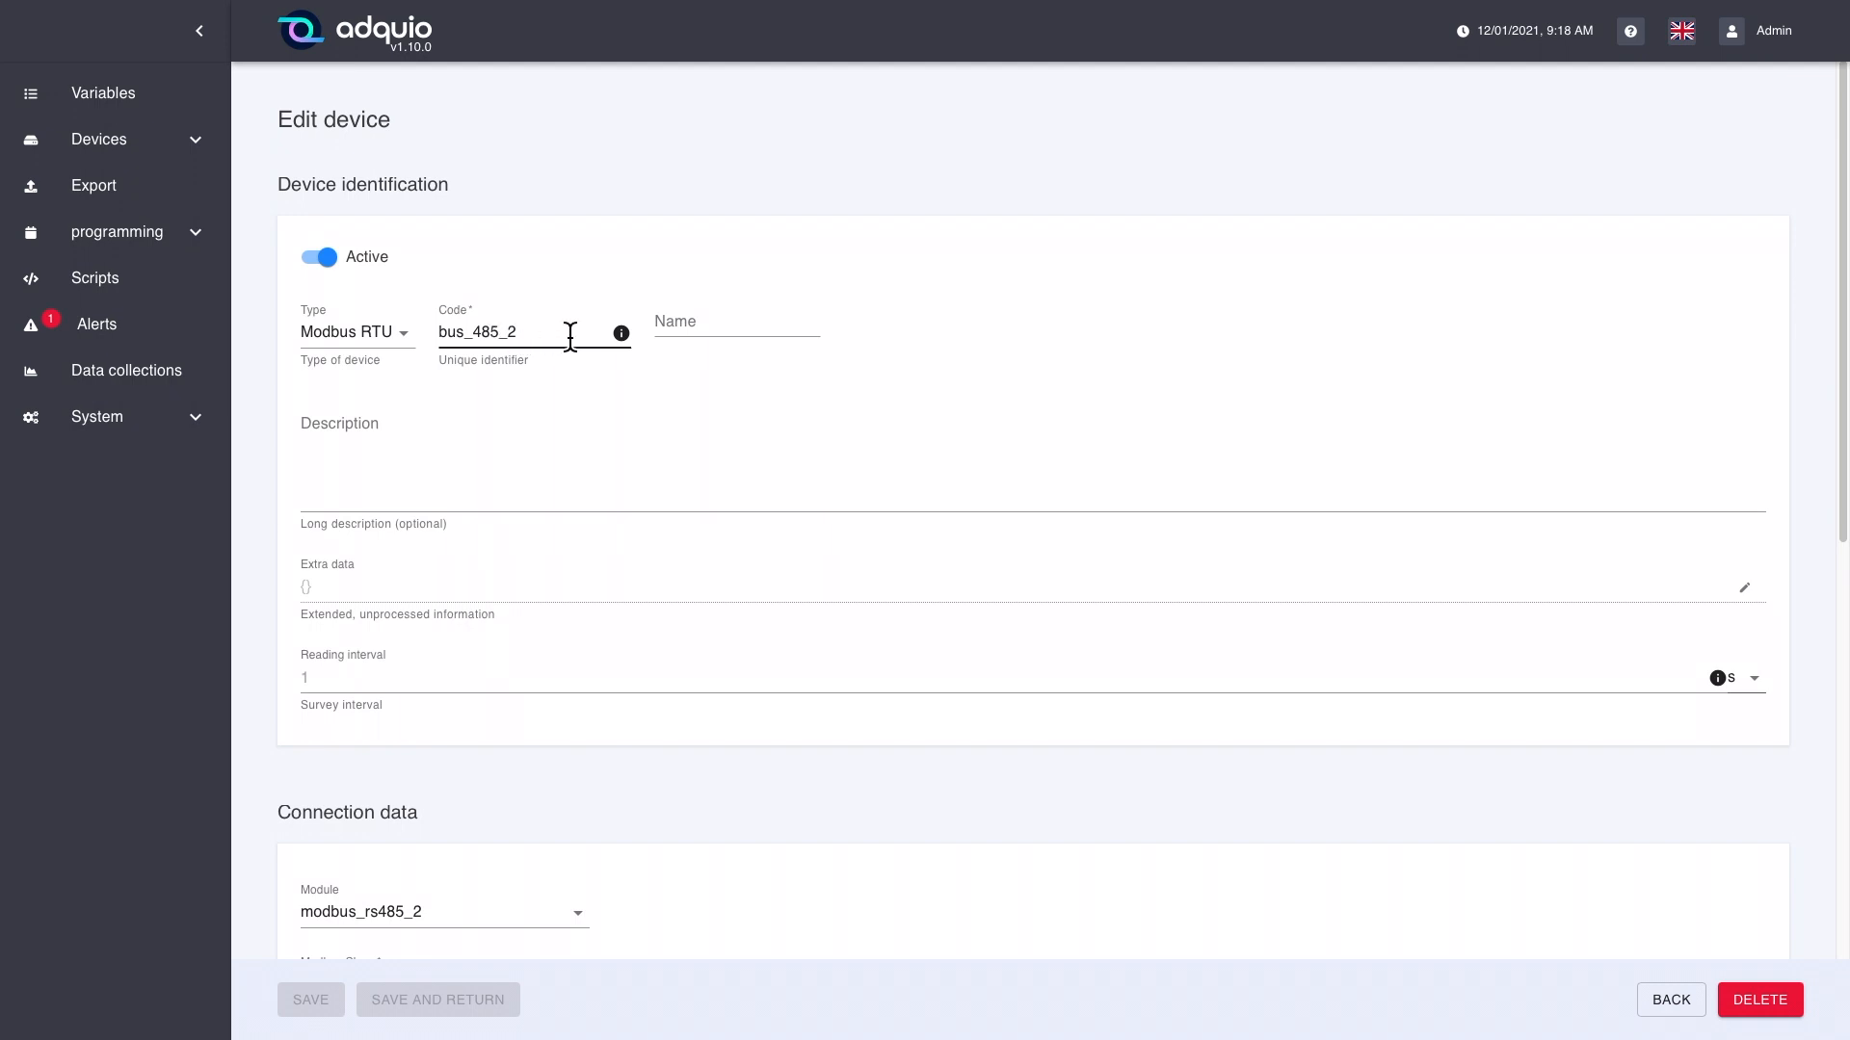
Step: Start a new variable on the bus_485_2 device with the code var1 and the name "variable 1"
scroll(645, 443, "down", 1)
scroll(644, 443, "down", 10)
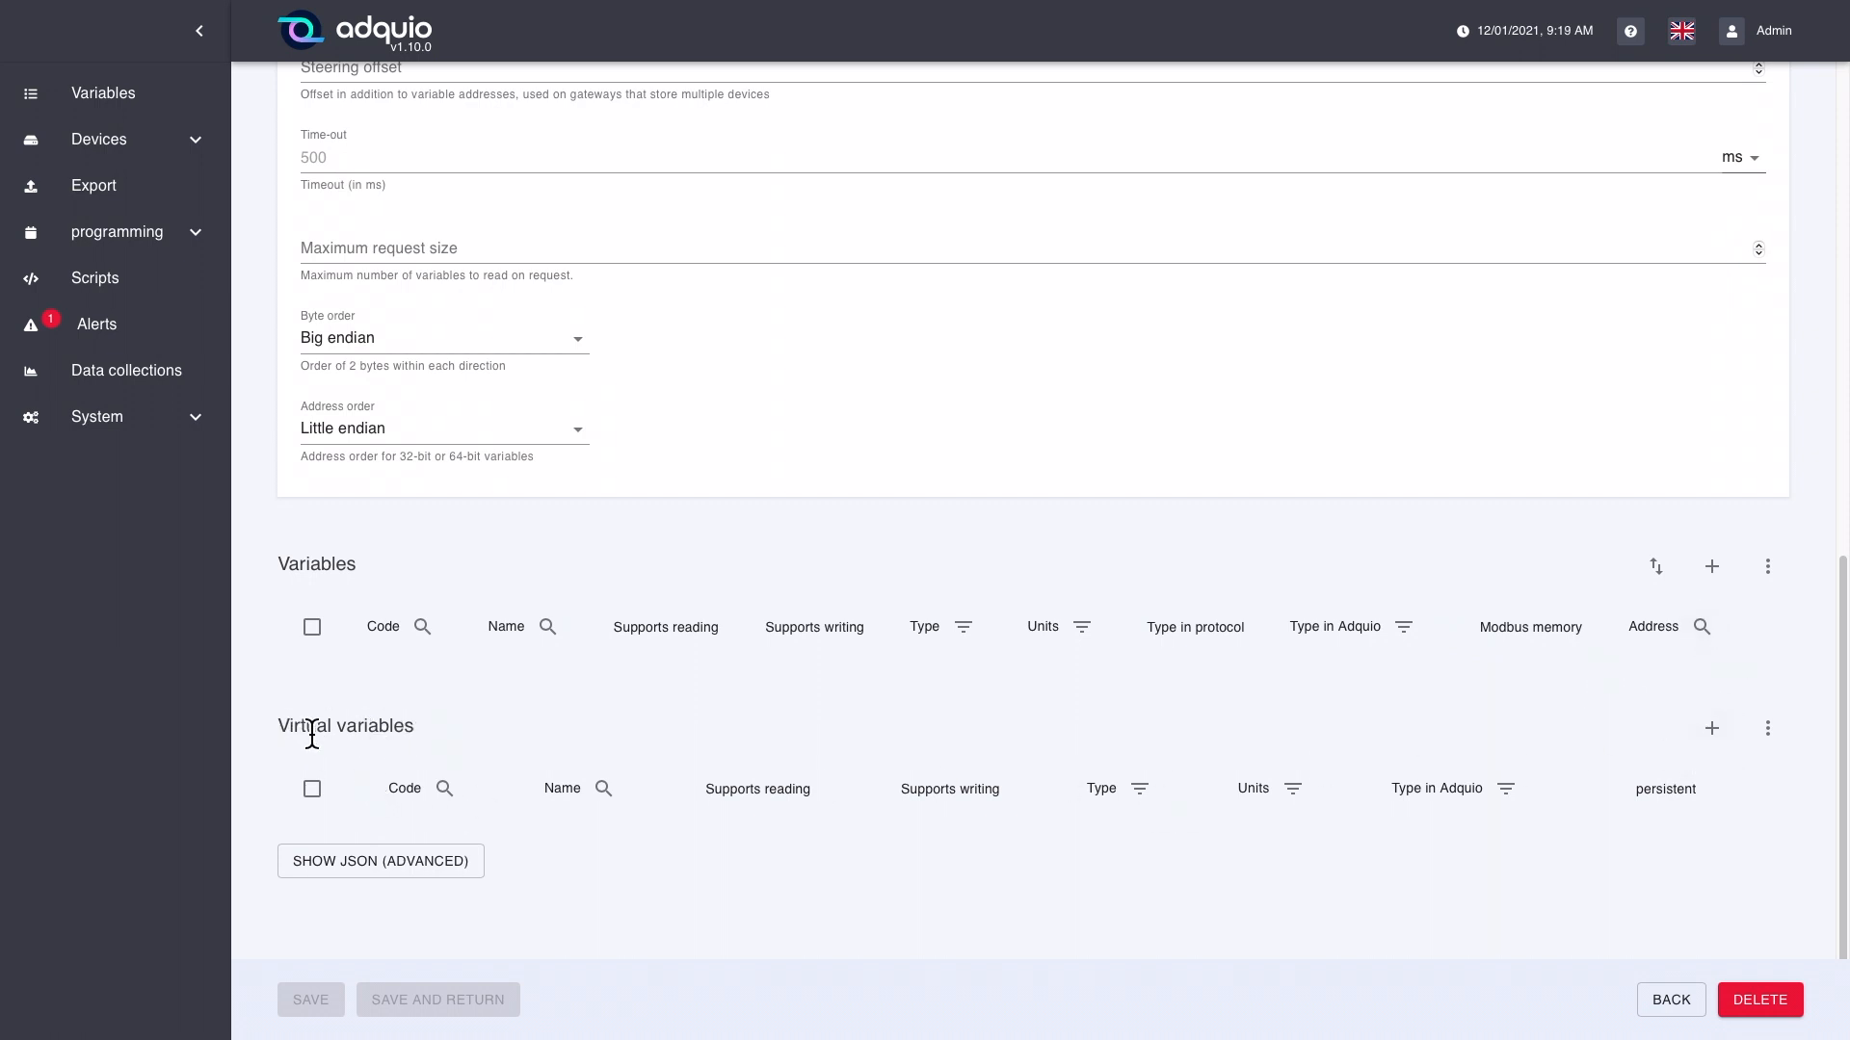
left_click(1713, 569)
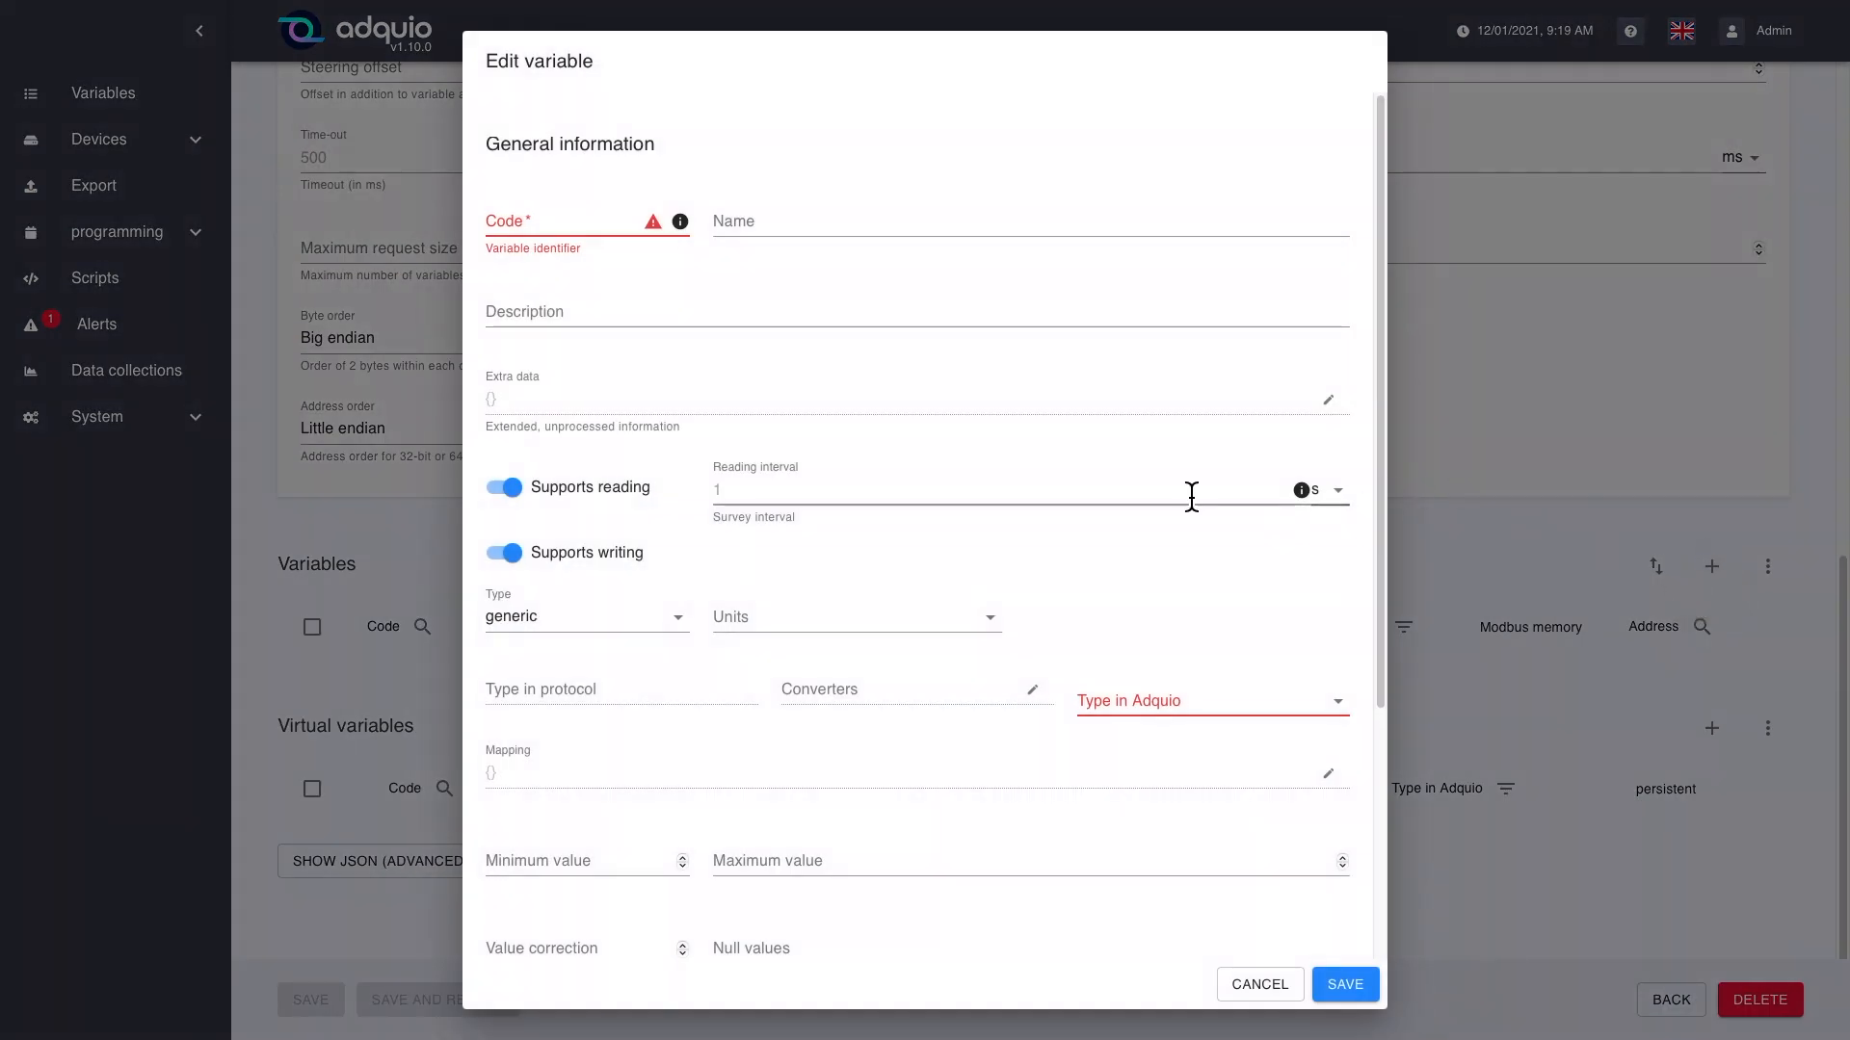
left_click(589, 229)
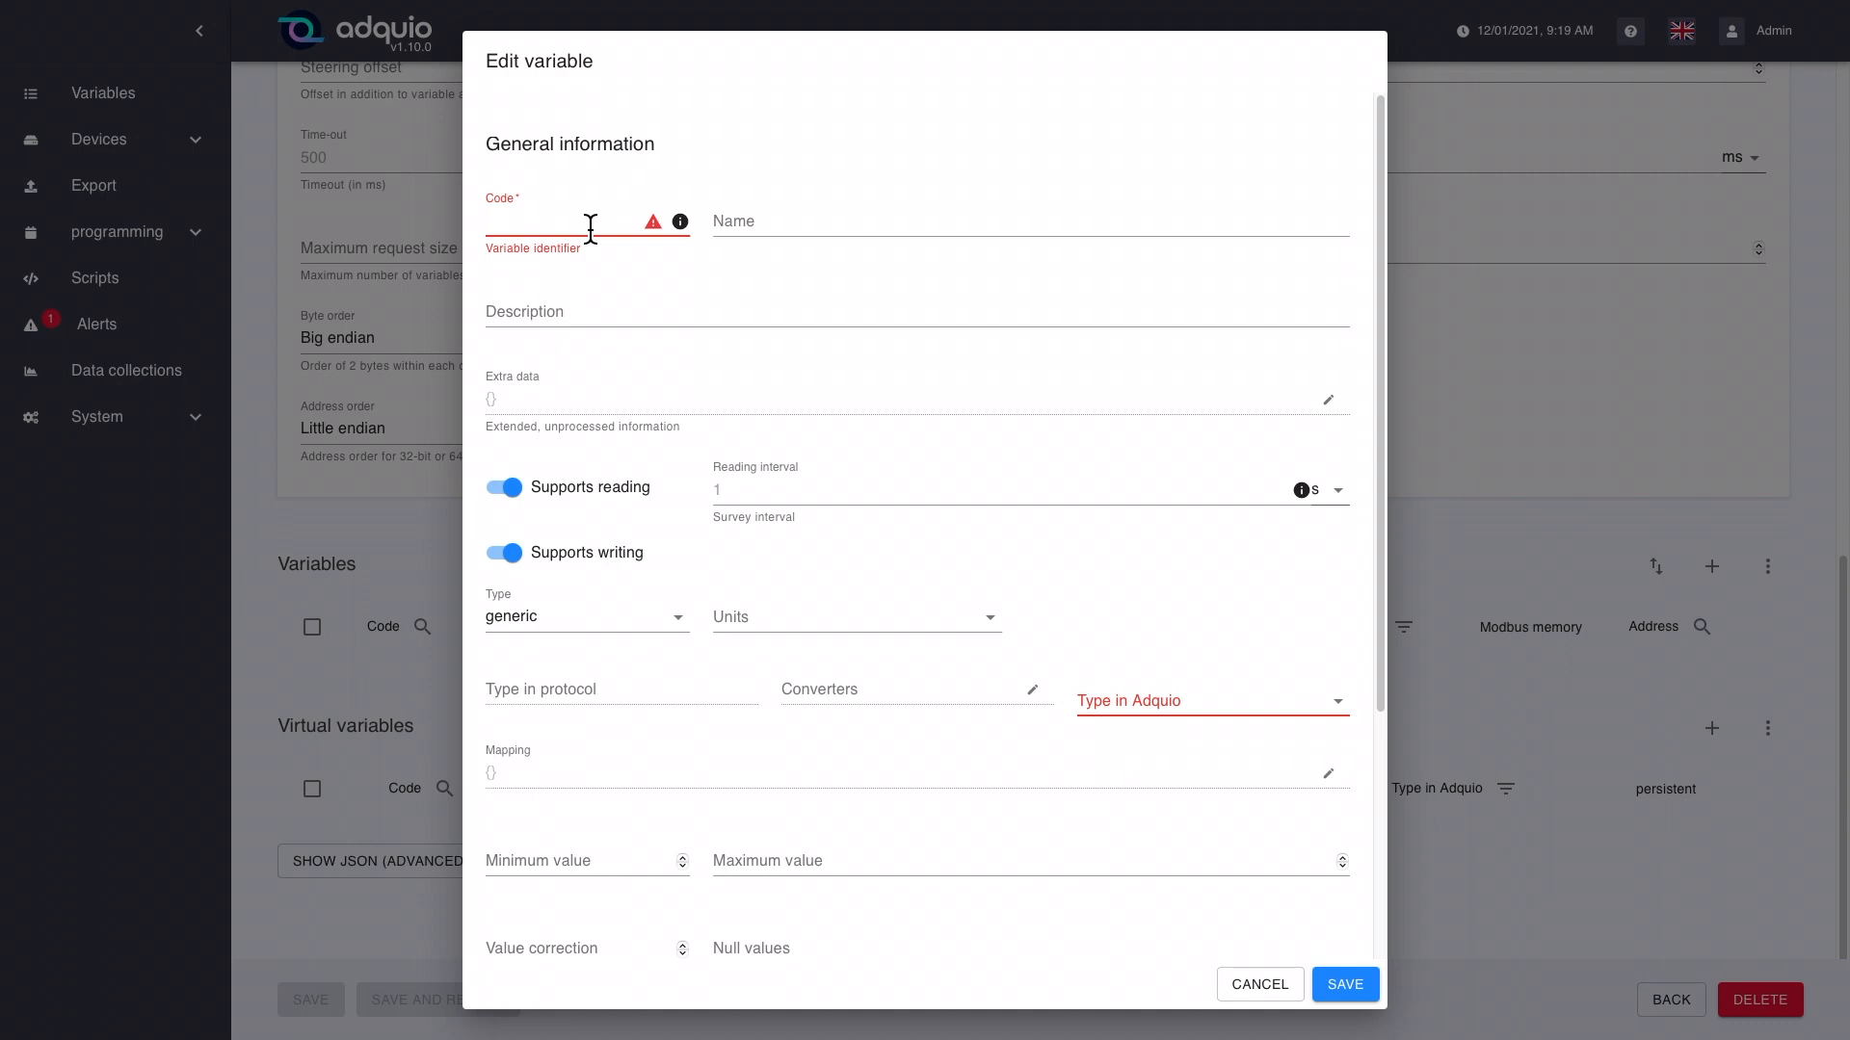
type("var1")
key("Tab")
type("variabl")
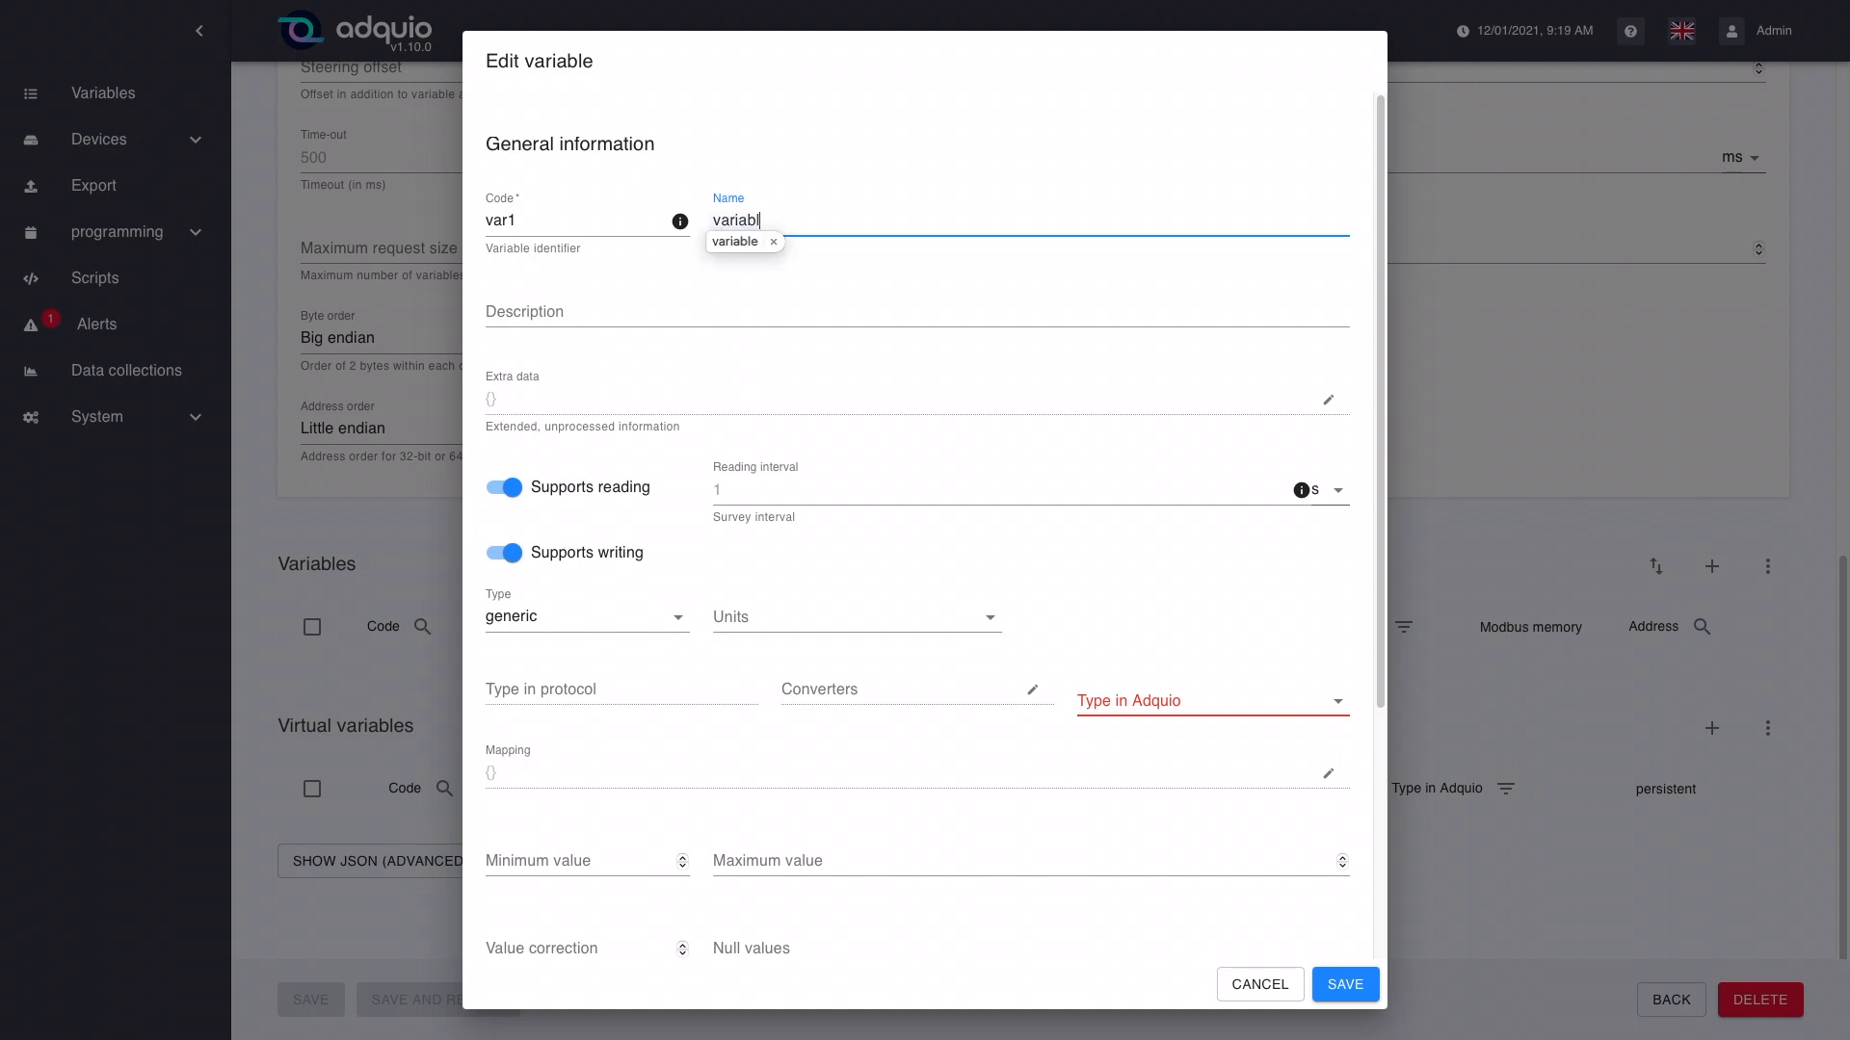
type("e1")
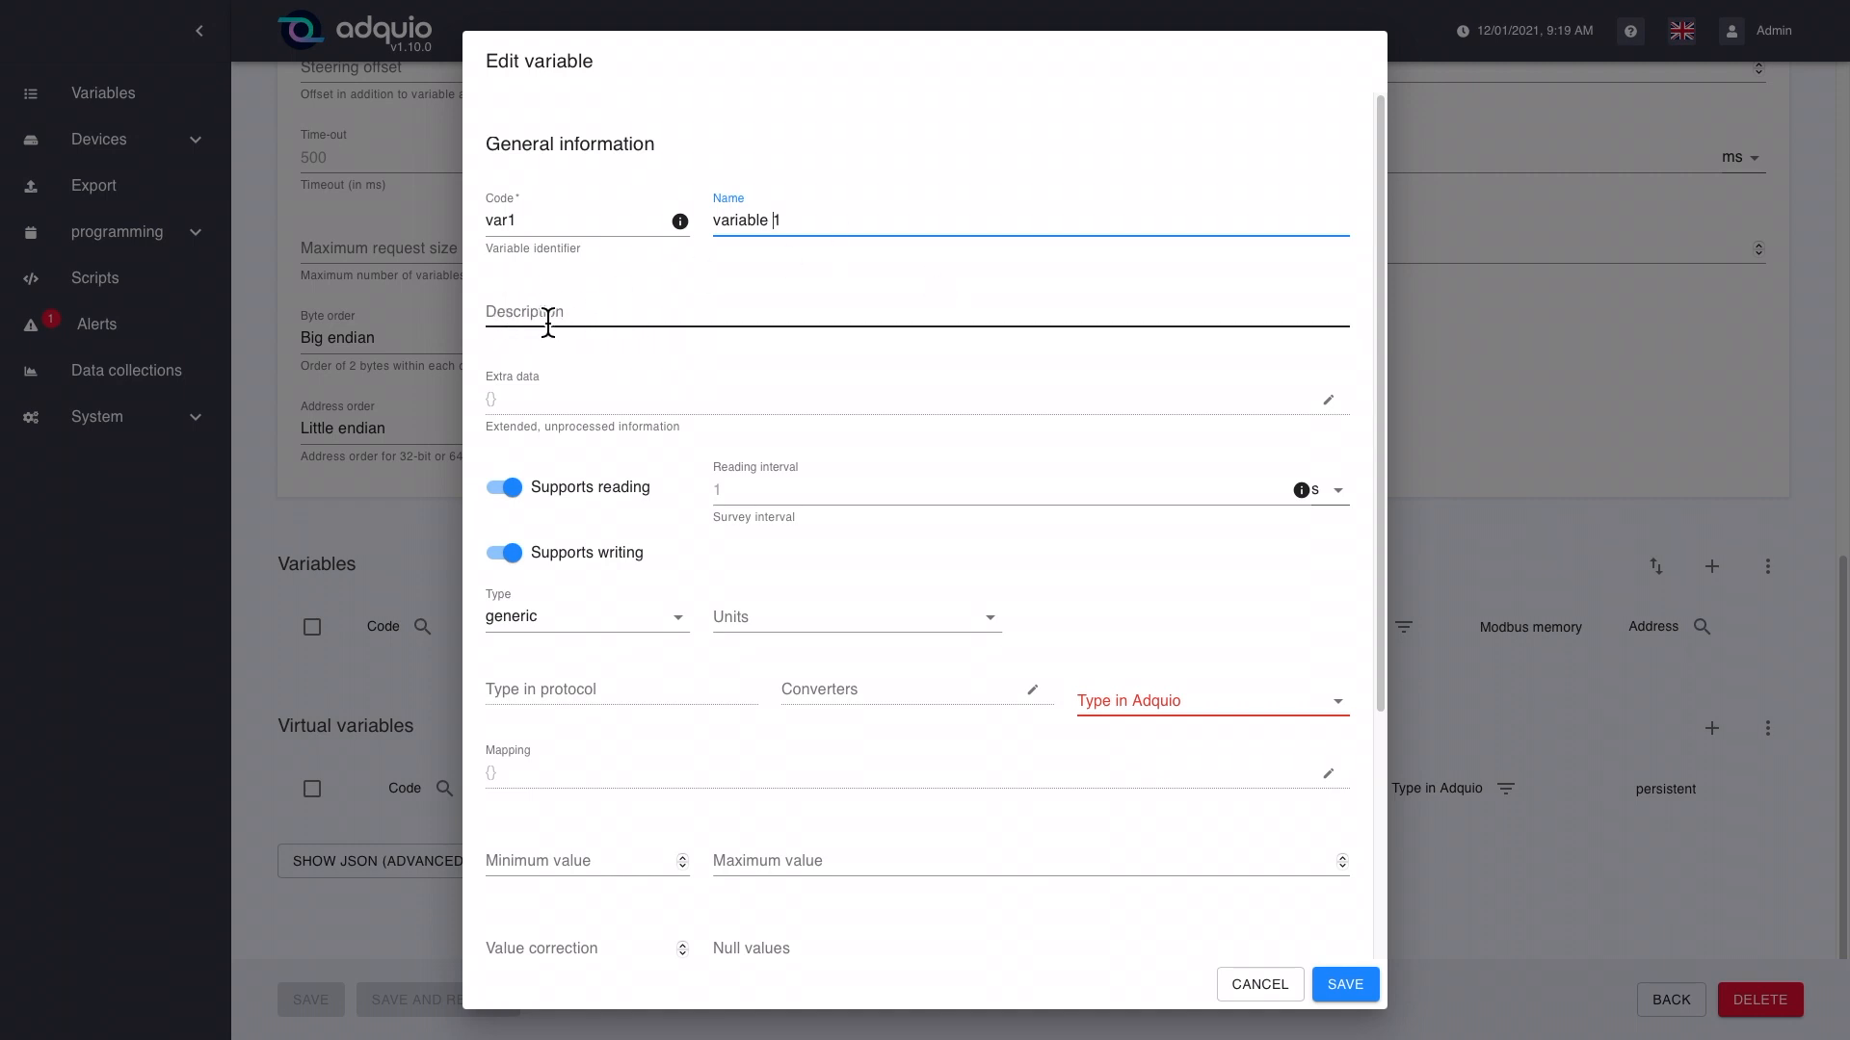
Step: Add an extra data entry to the variable with the key "serial" and the value 563456
left_click(543, 414)
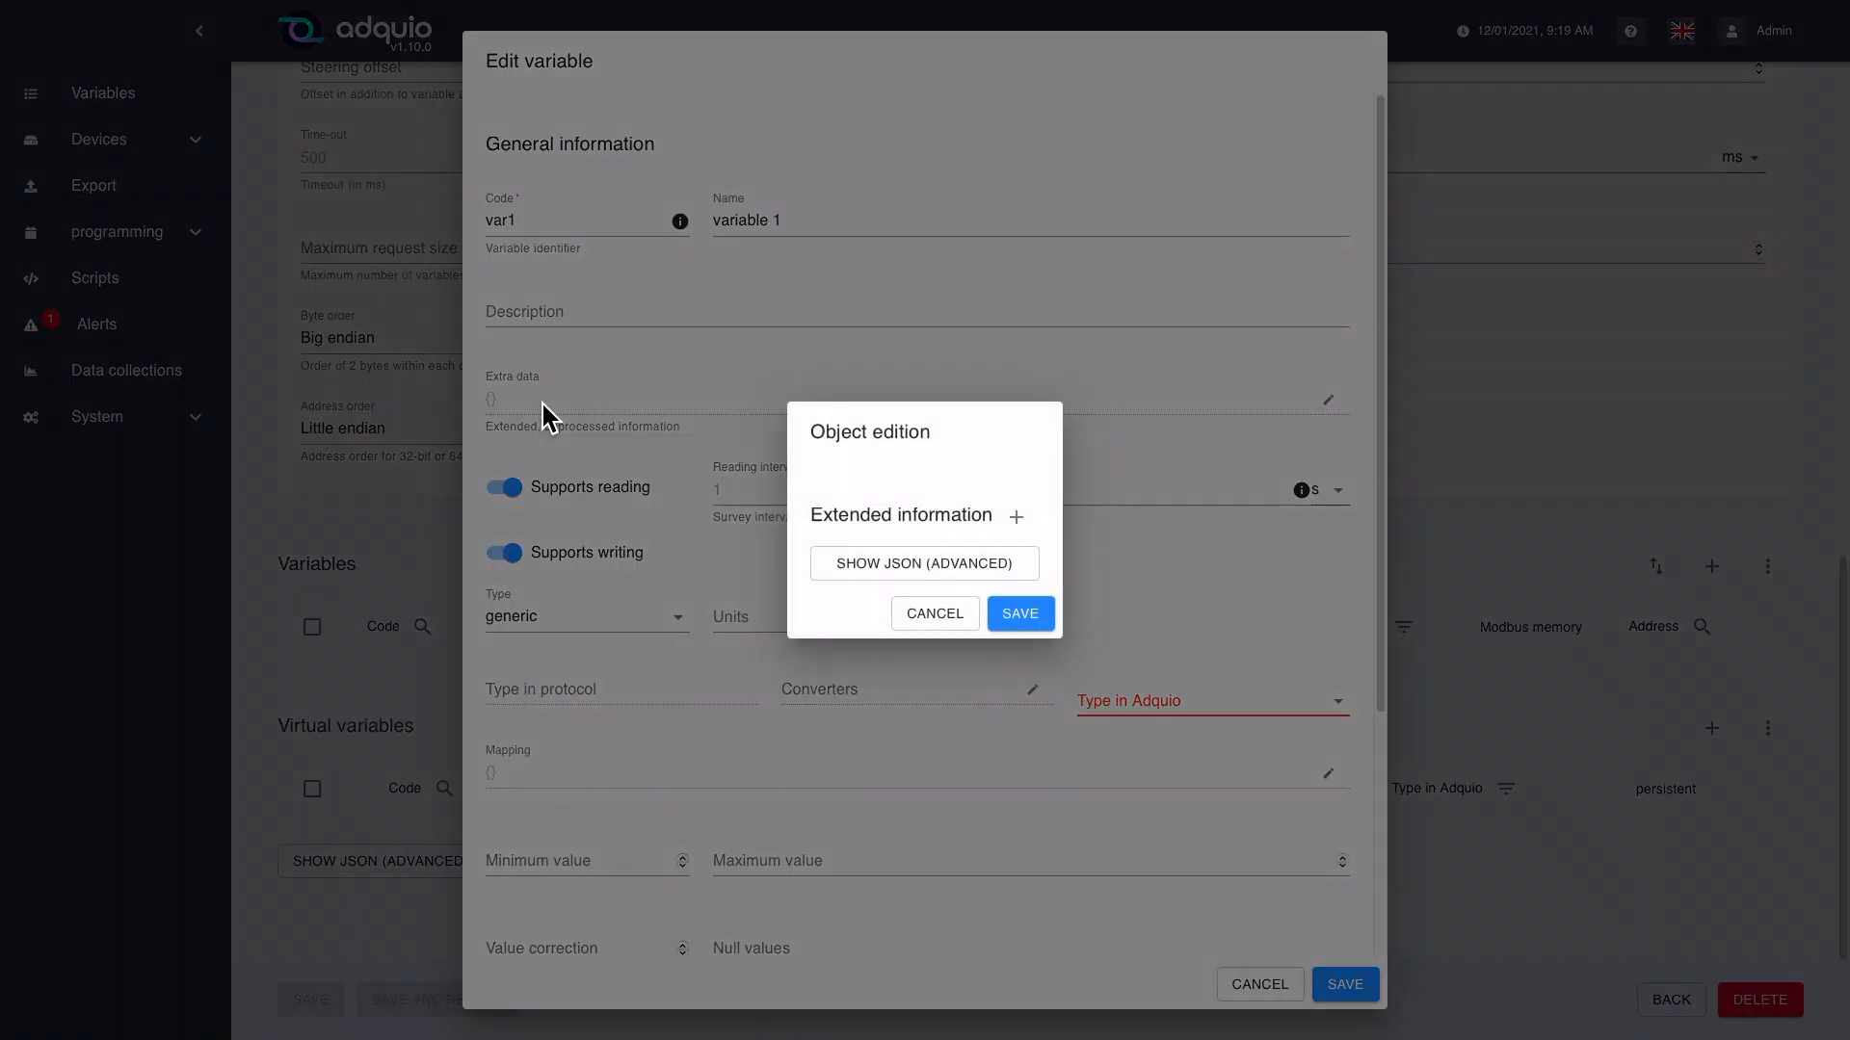
left_click(1017, 534)
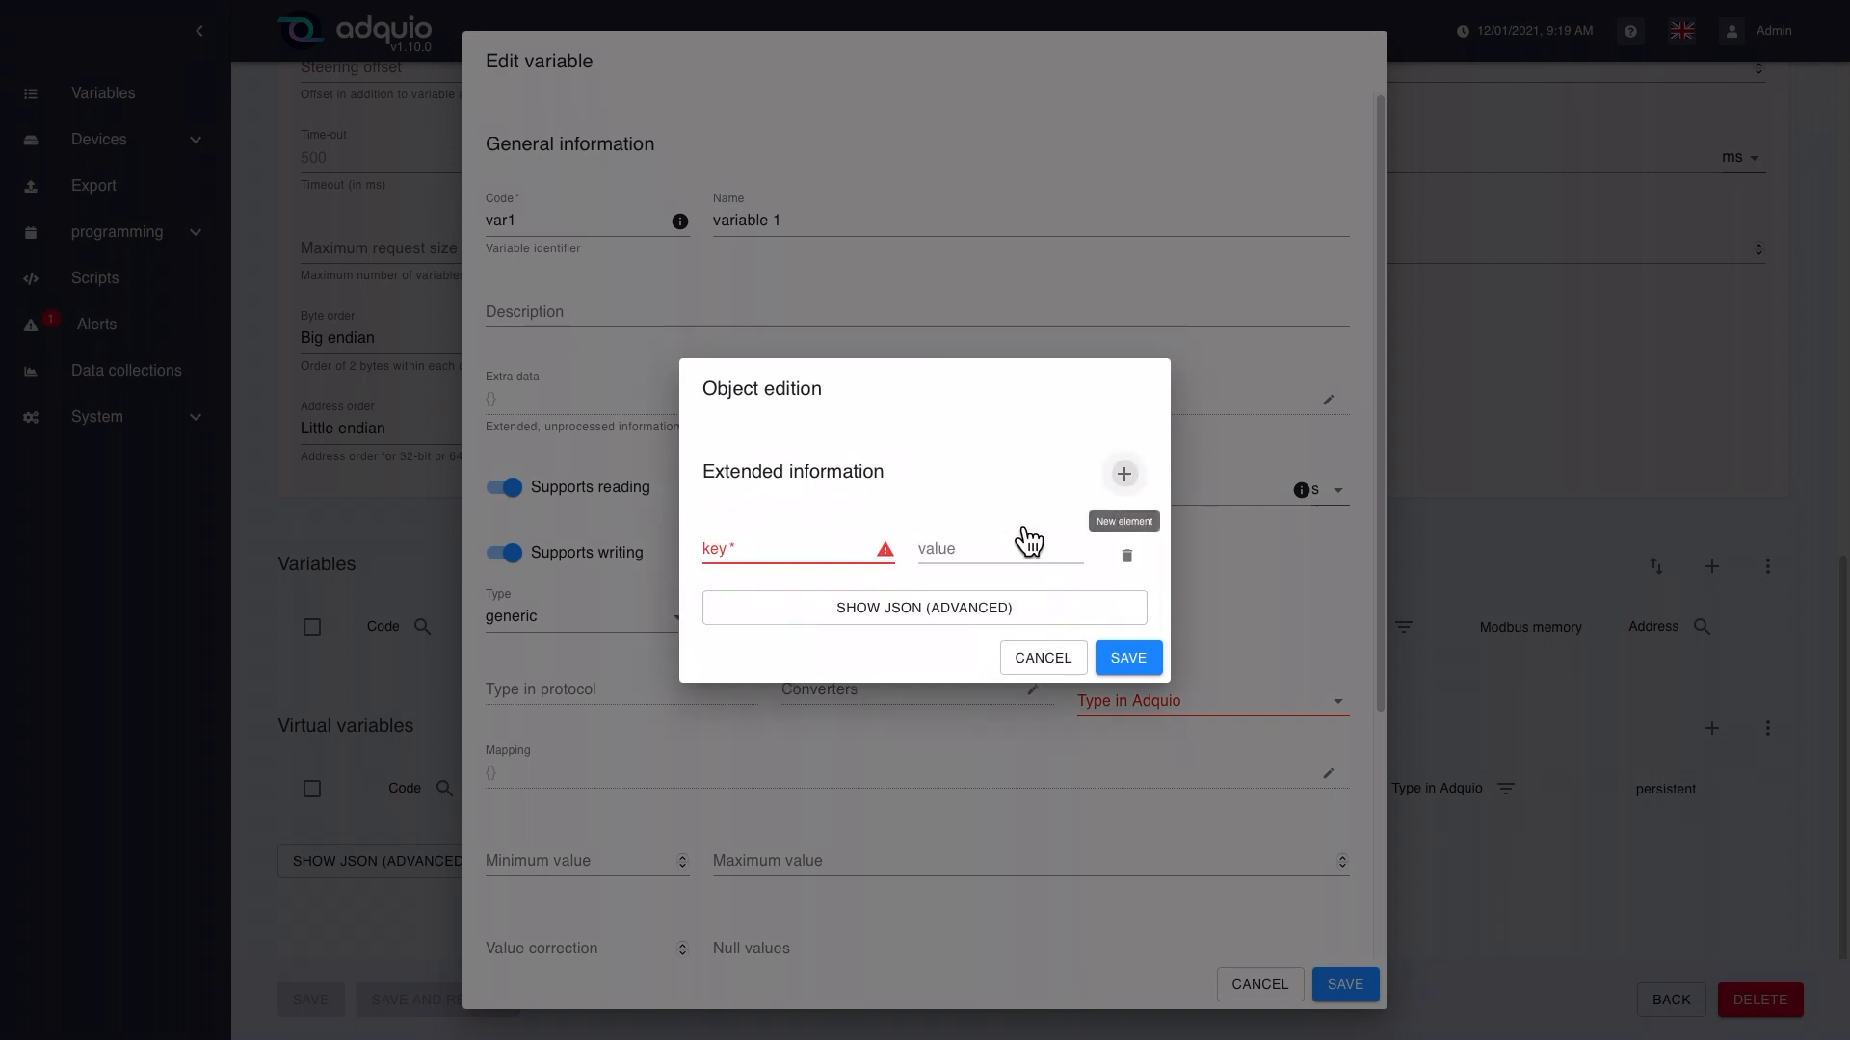
left_click(739, 553)
type("serial")
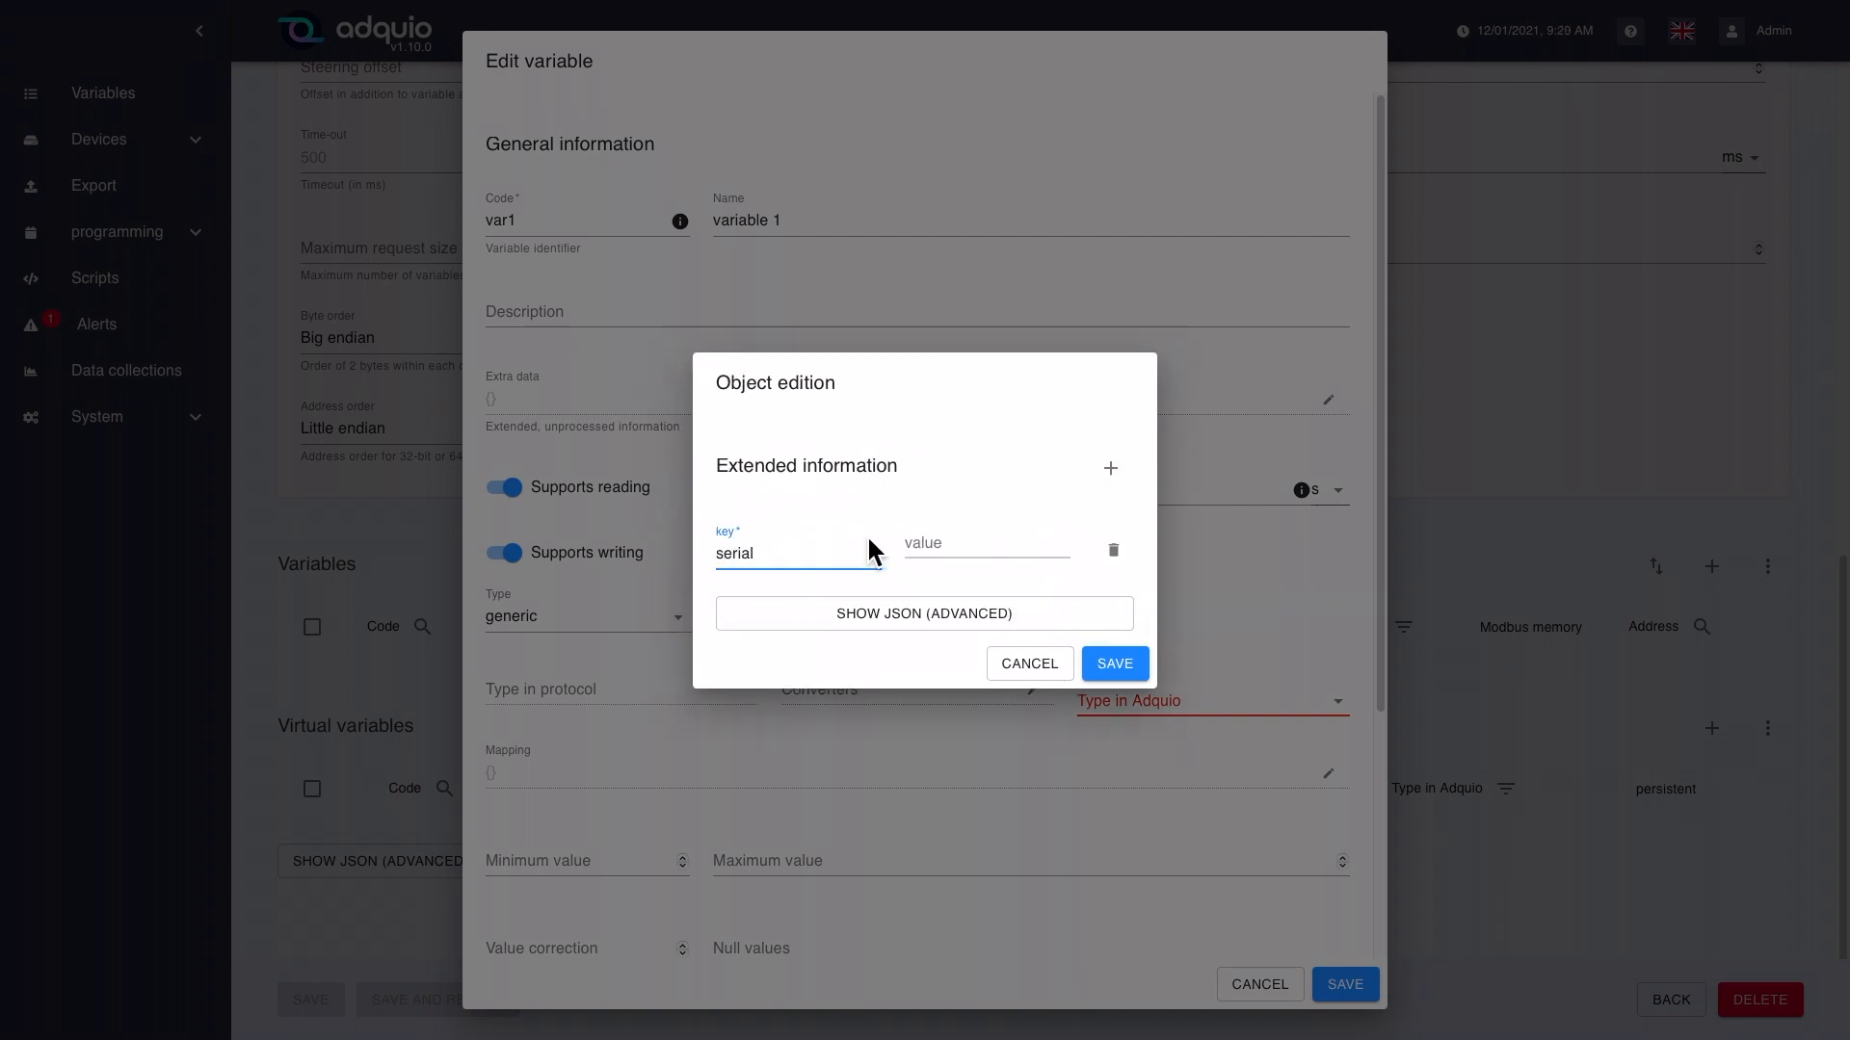
left_click(950, 547)
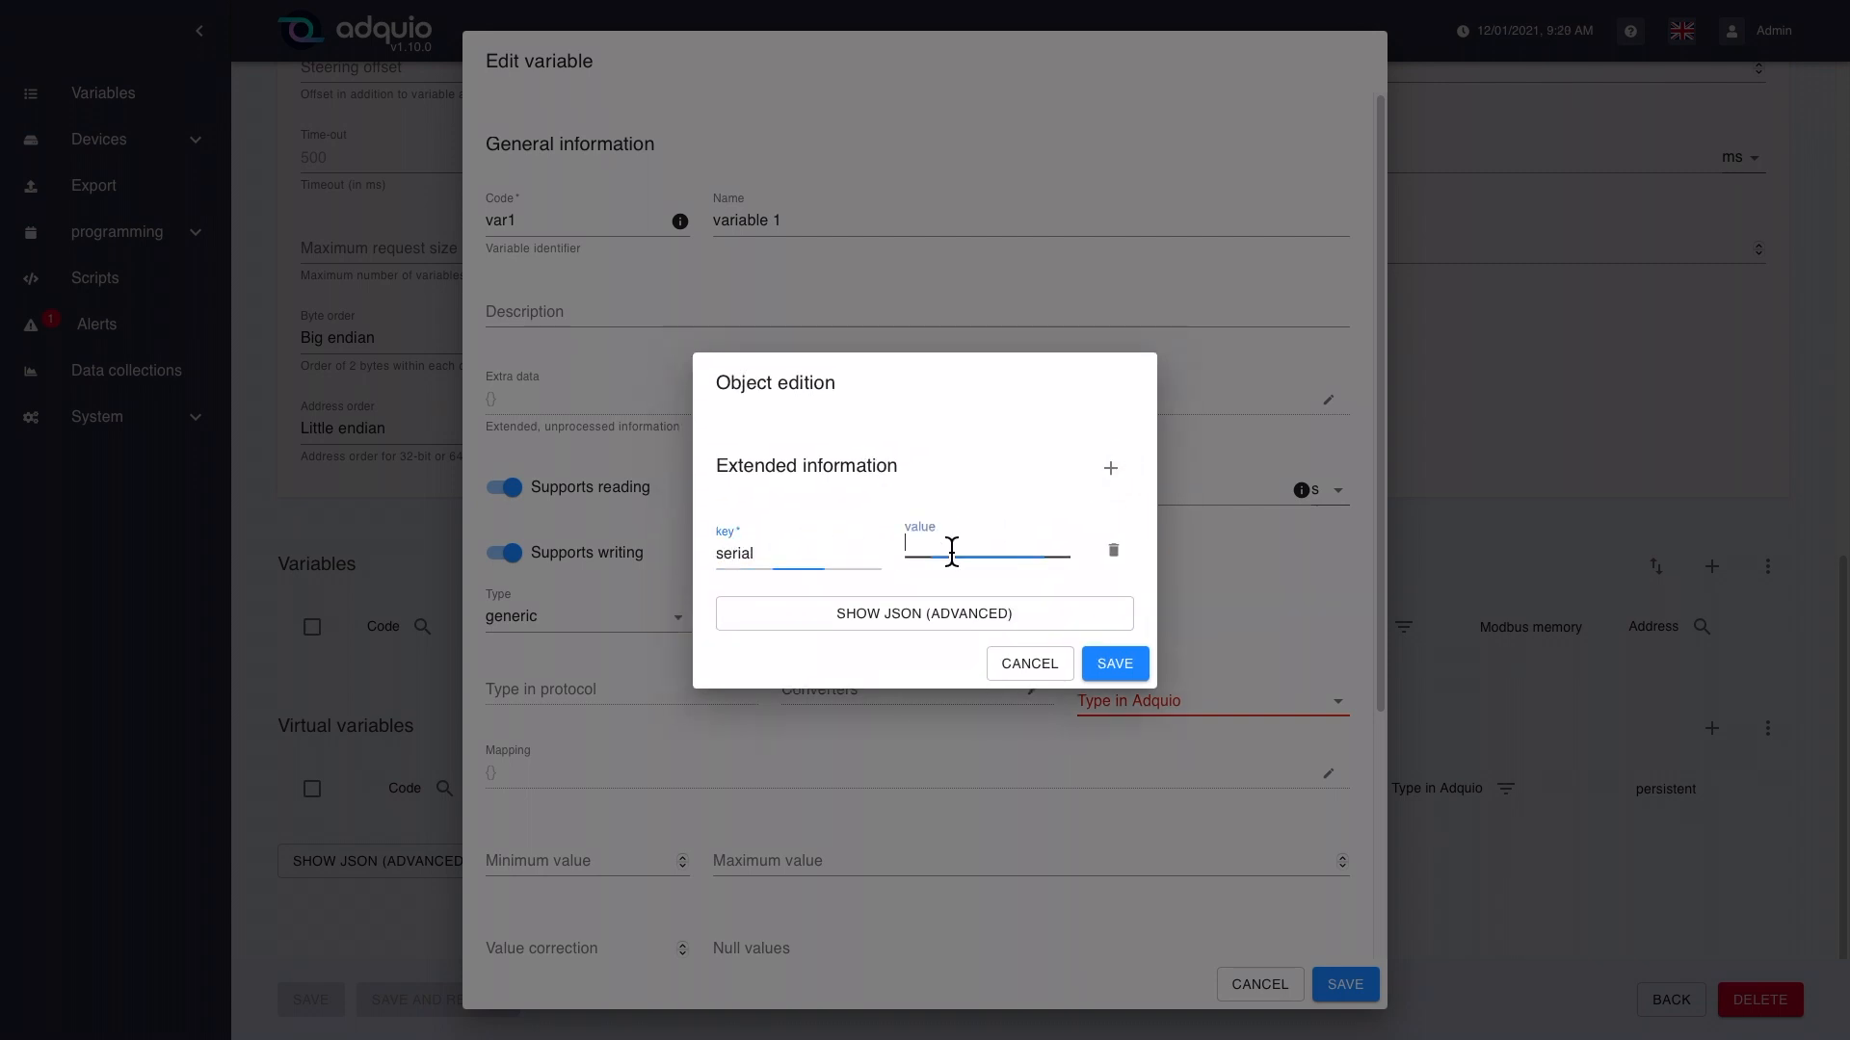
type("563456")
left_click(1117, 663)
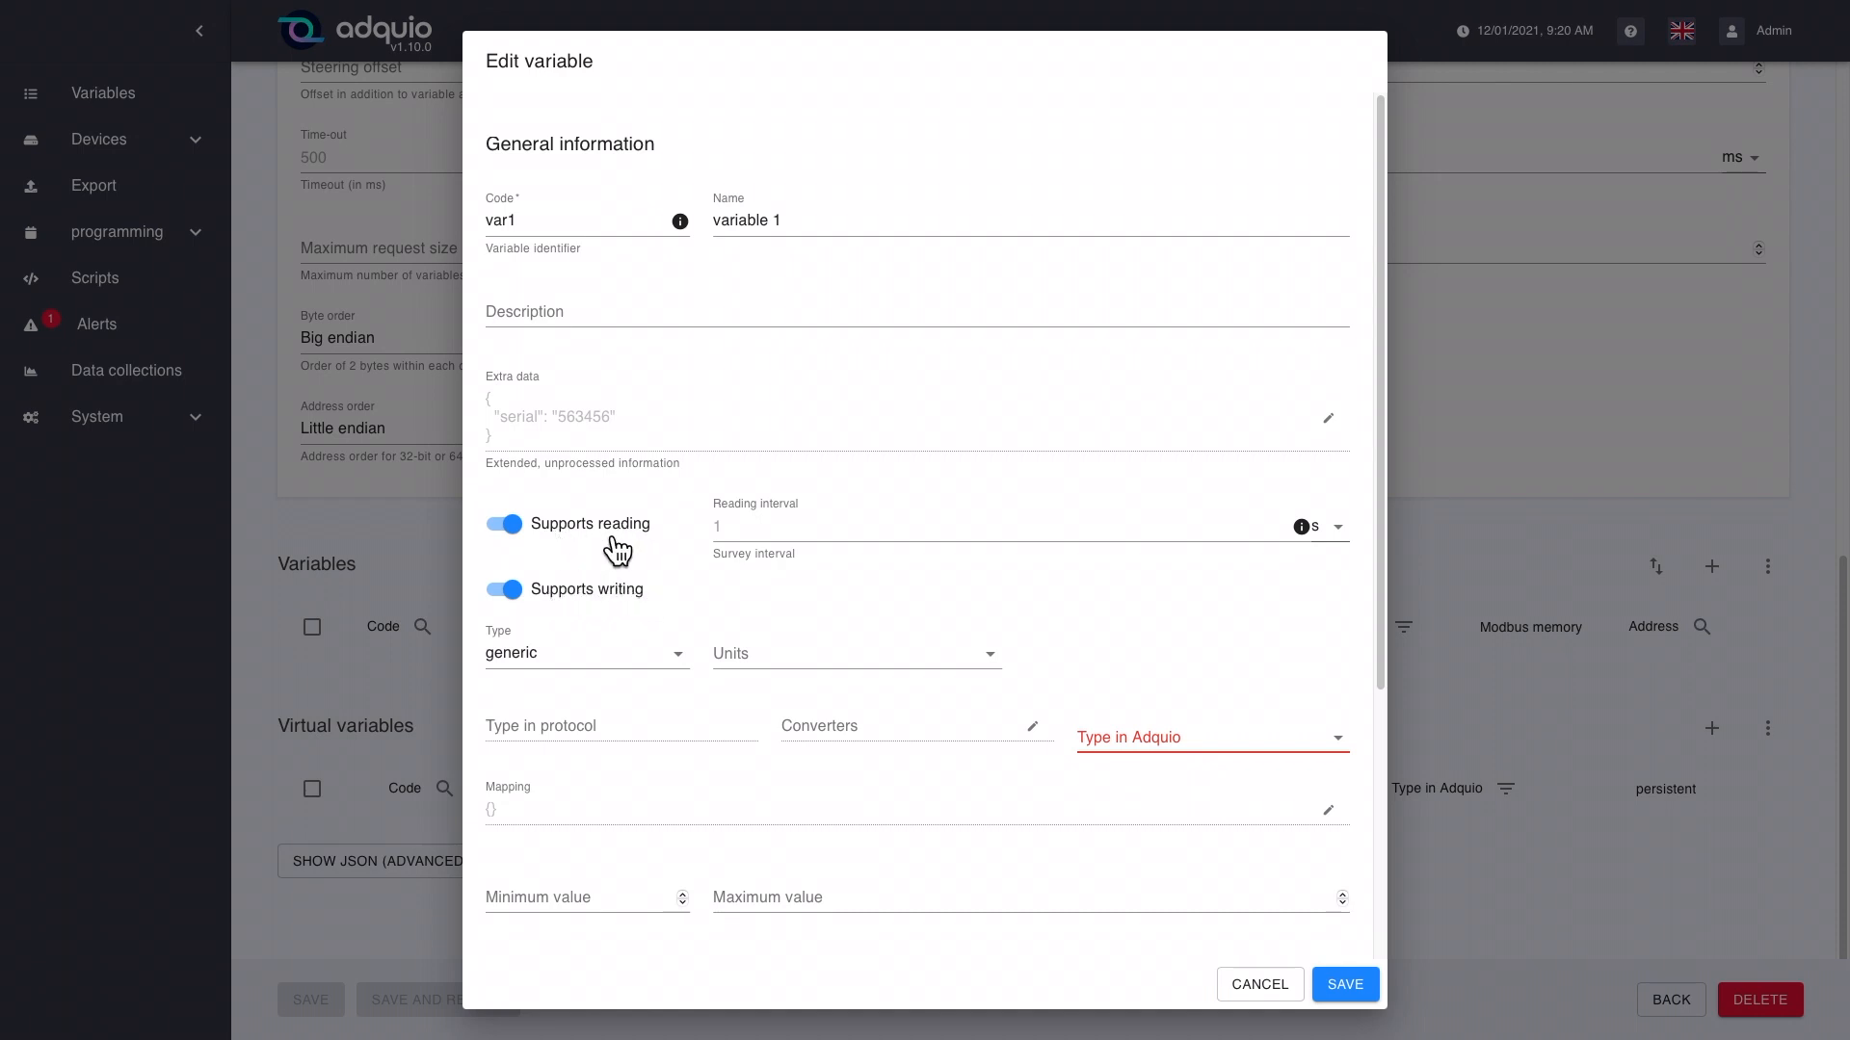
Step: Set the variable's reading interval to 5 s, its type to Temperature and its units to Degrees celsius
left_click(761, 533)
type("5")
left_click(620, 668)
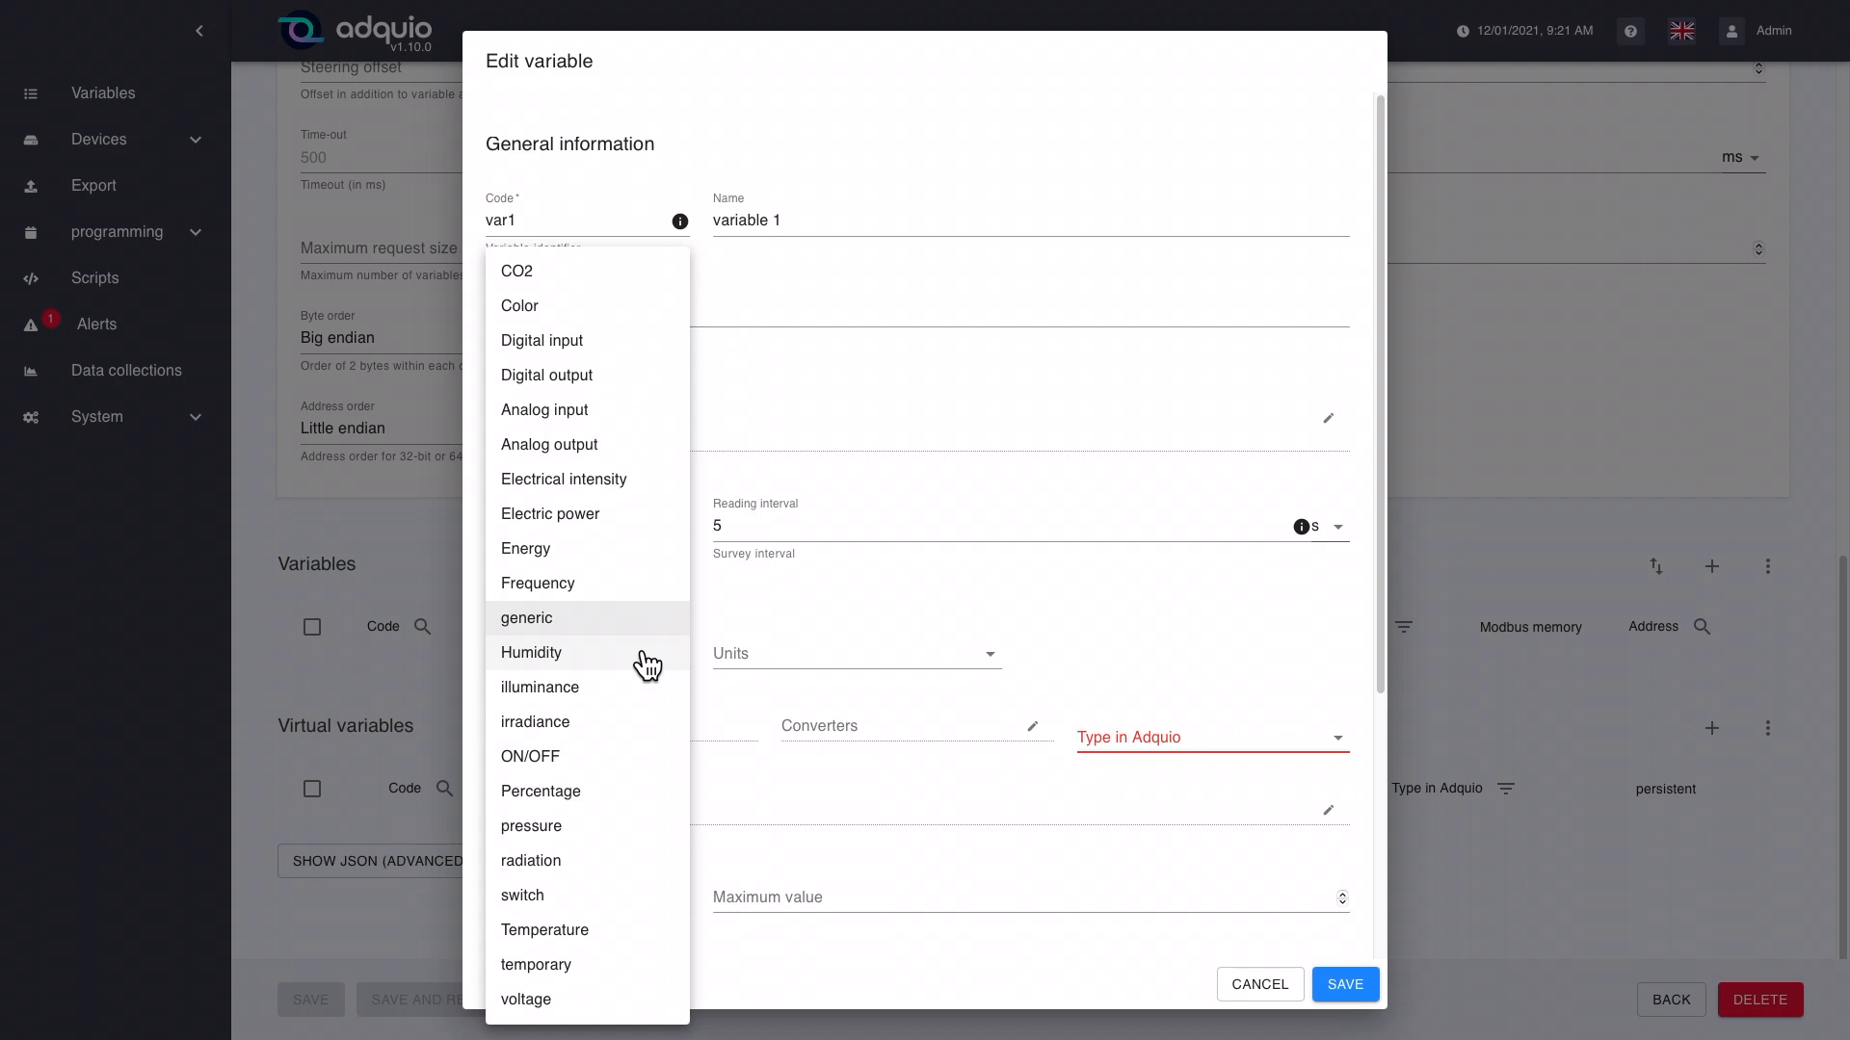
left_click(586, 942)
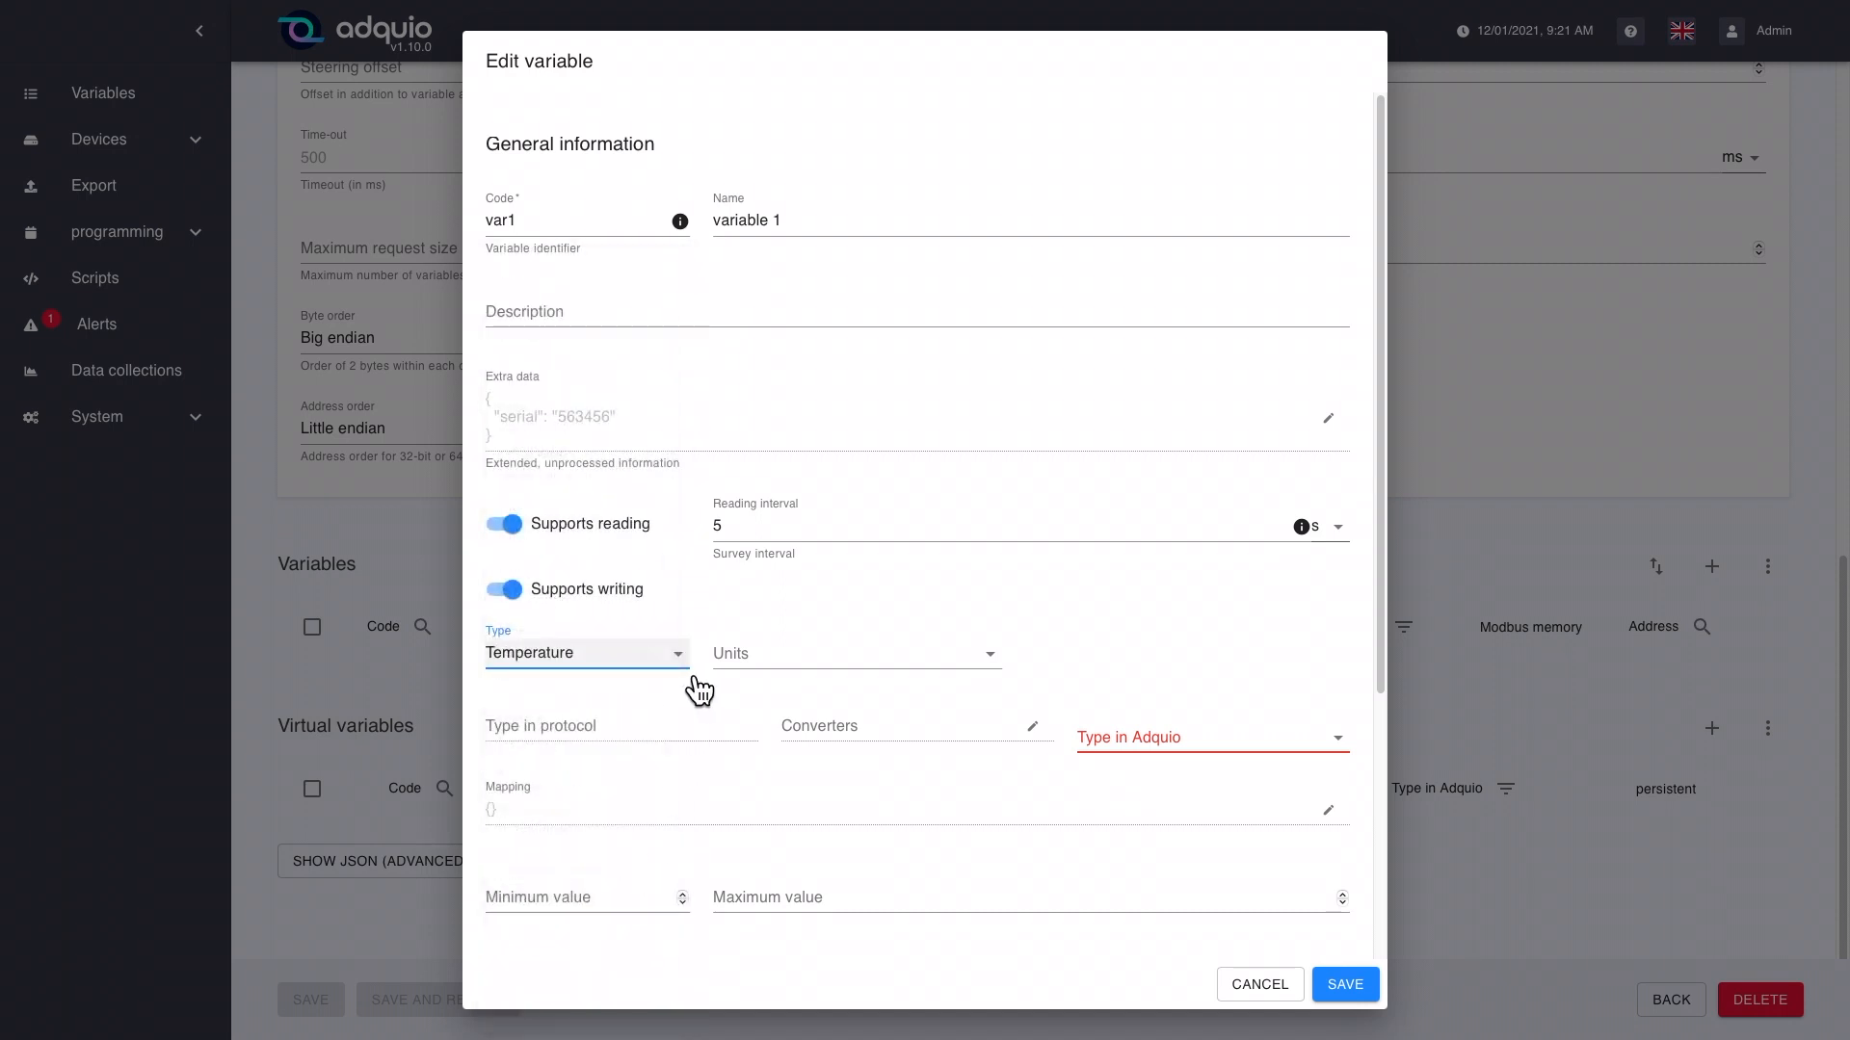
left_click(825, 666)
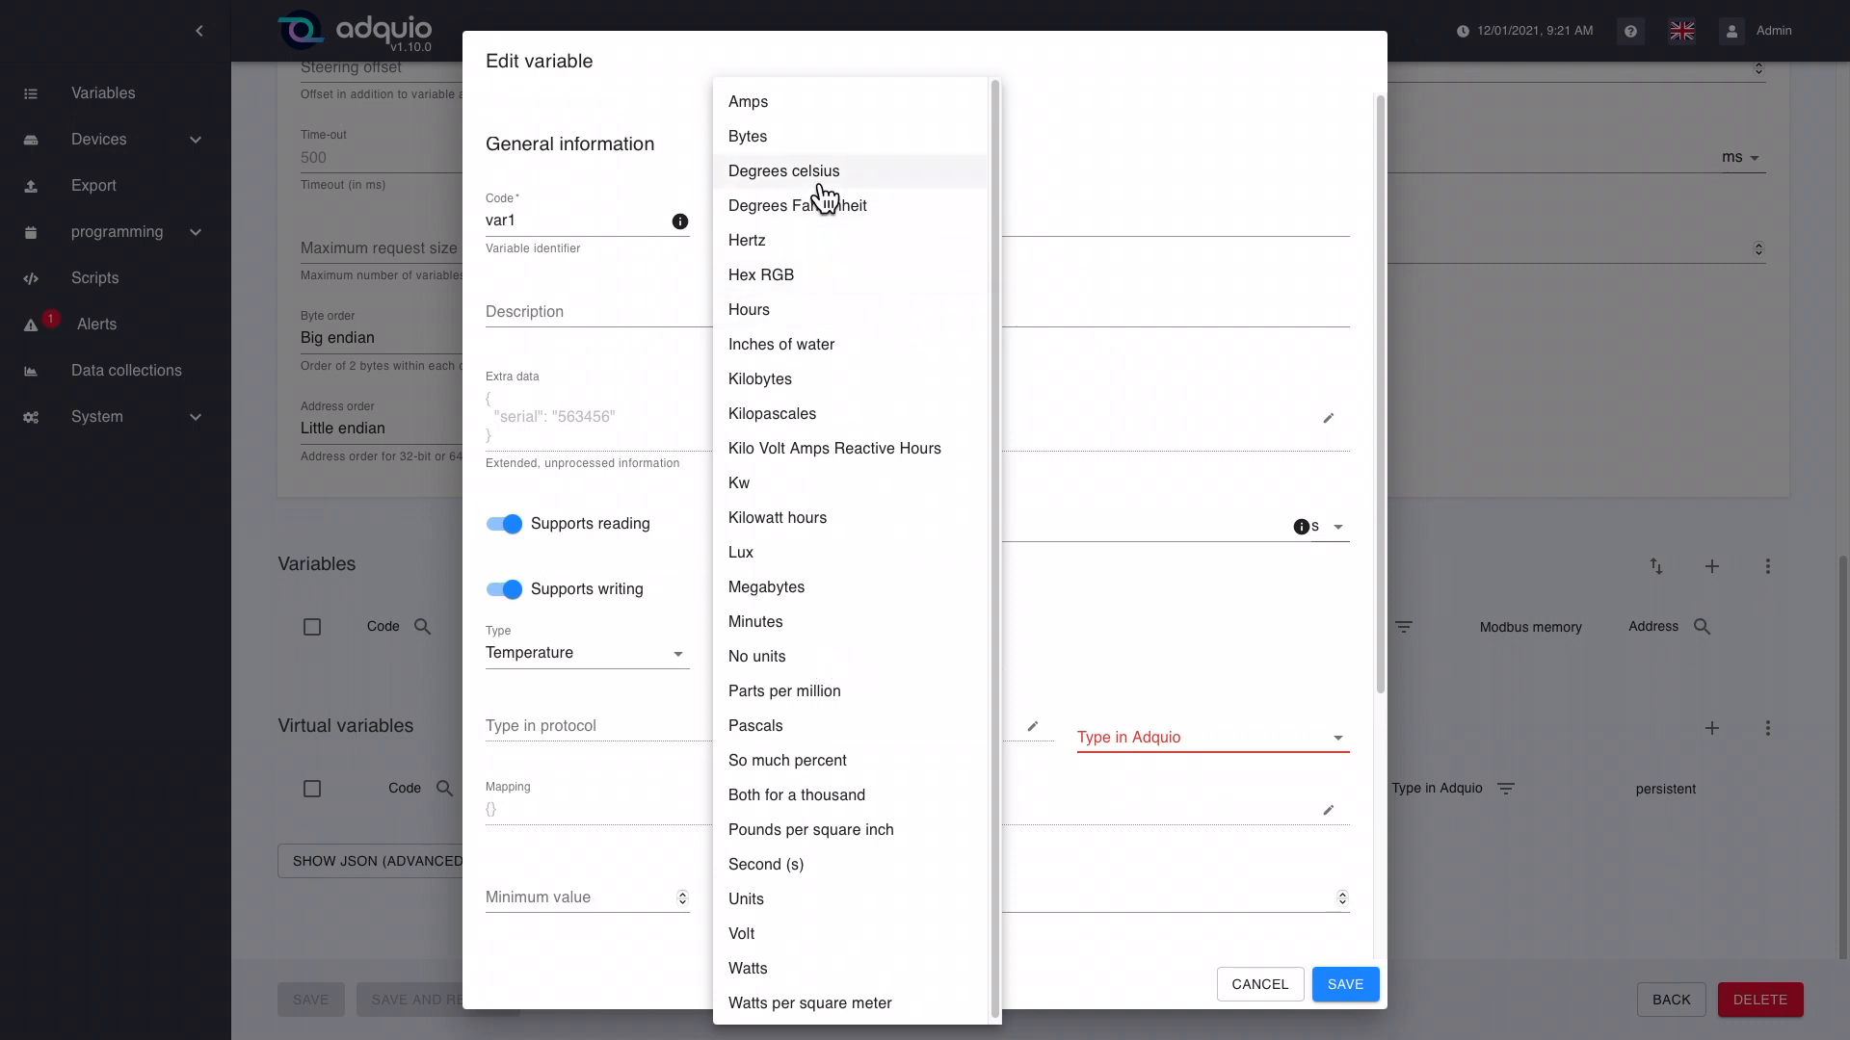
left_click(825, 185)
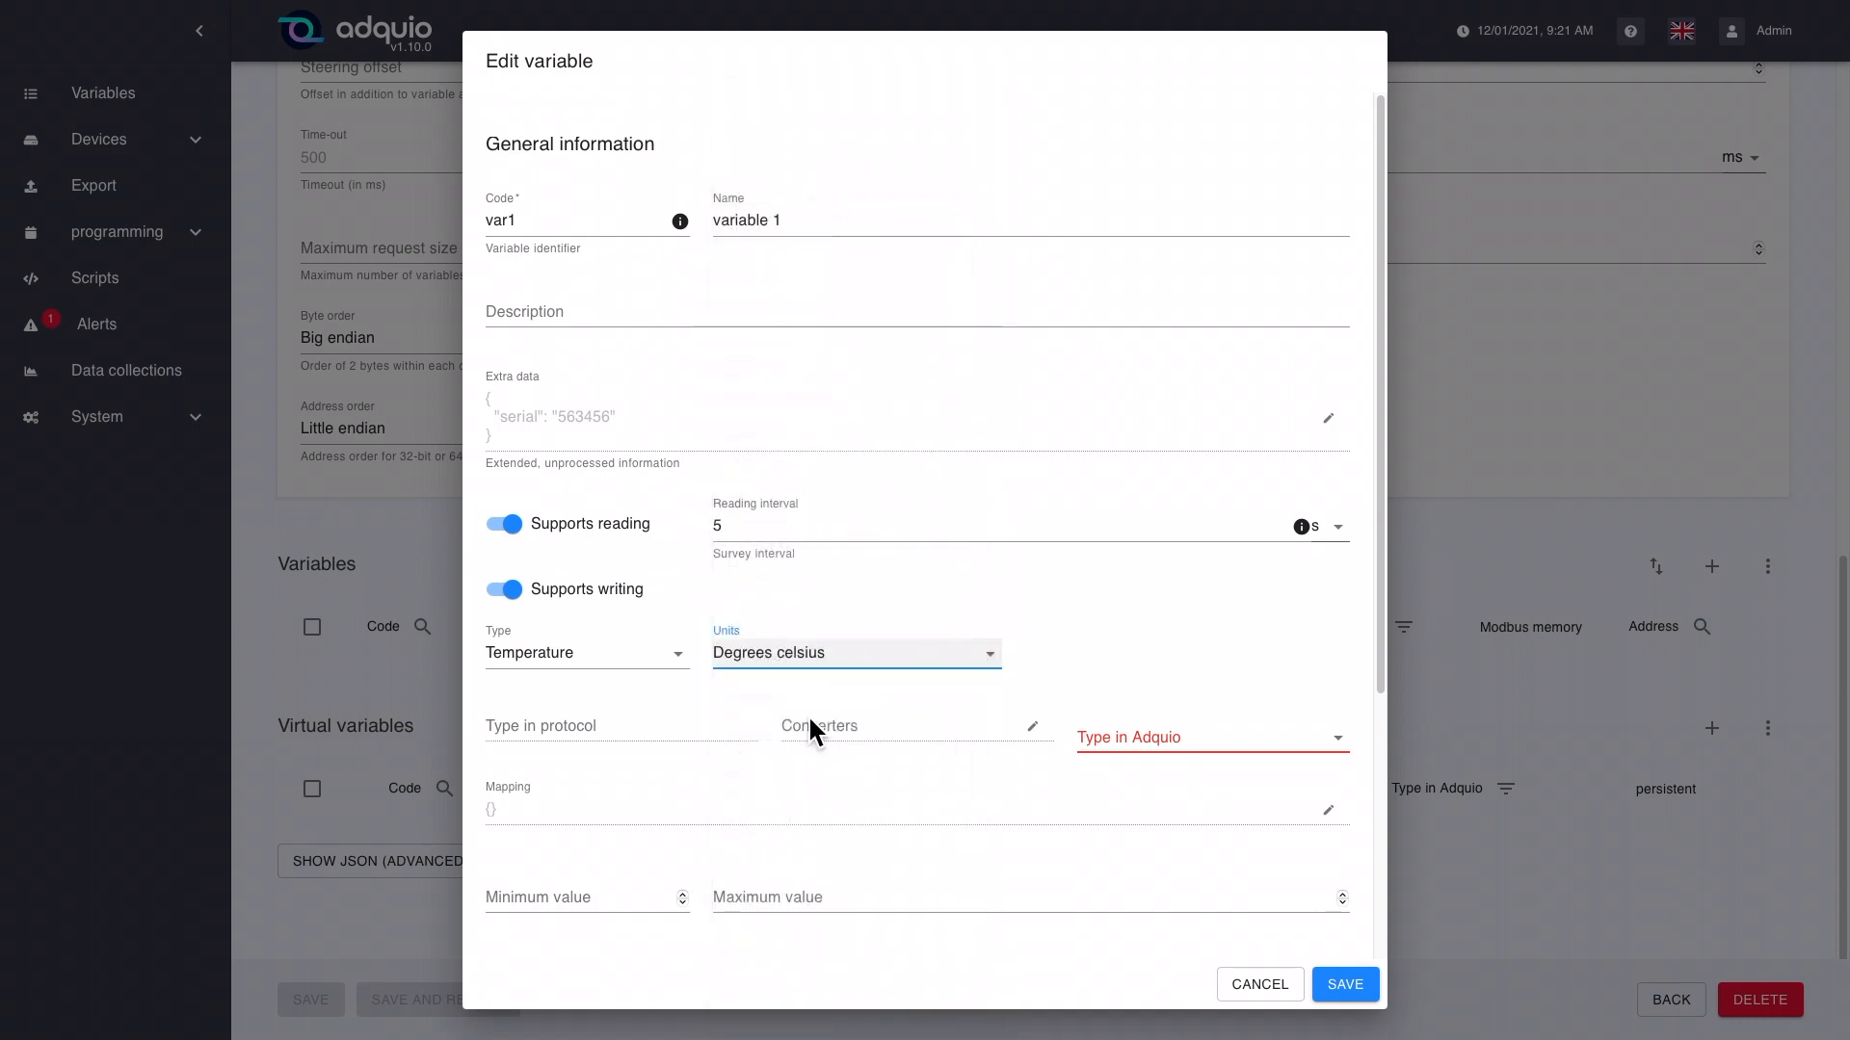
Step: Set the variable's data type in Adquio to Decimal (32b)
scroll(761, 724, "down", 2)
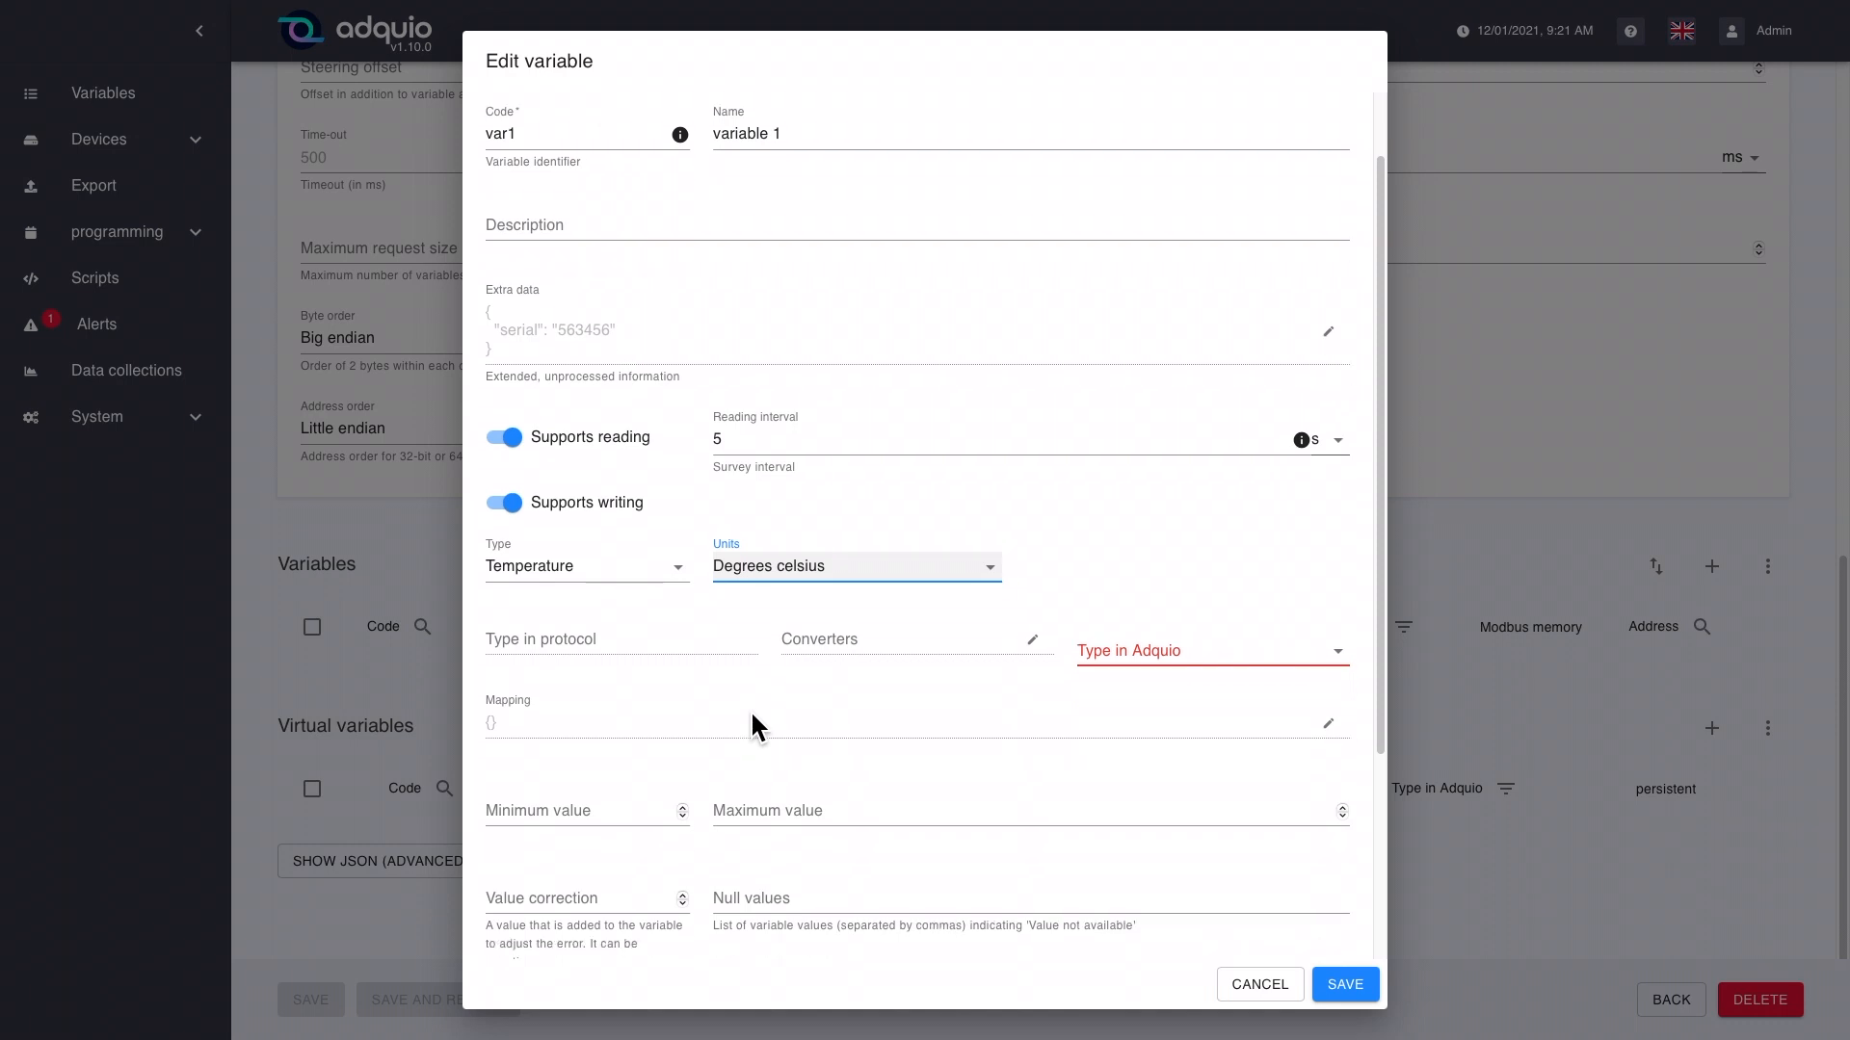
scroll(757, 711, "down", 1)
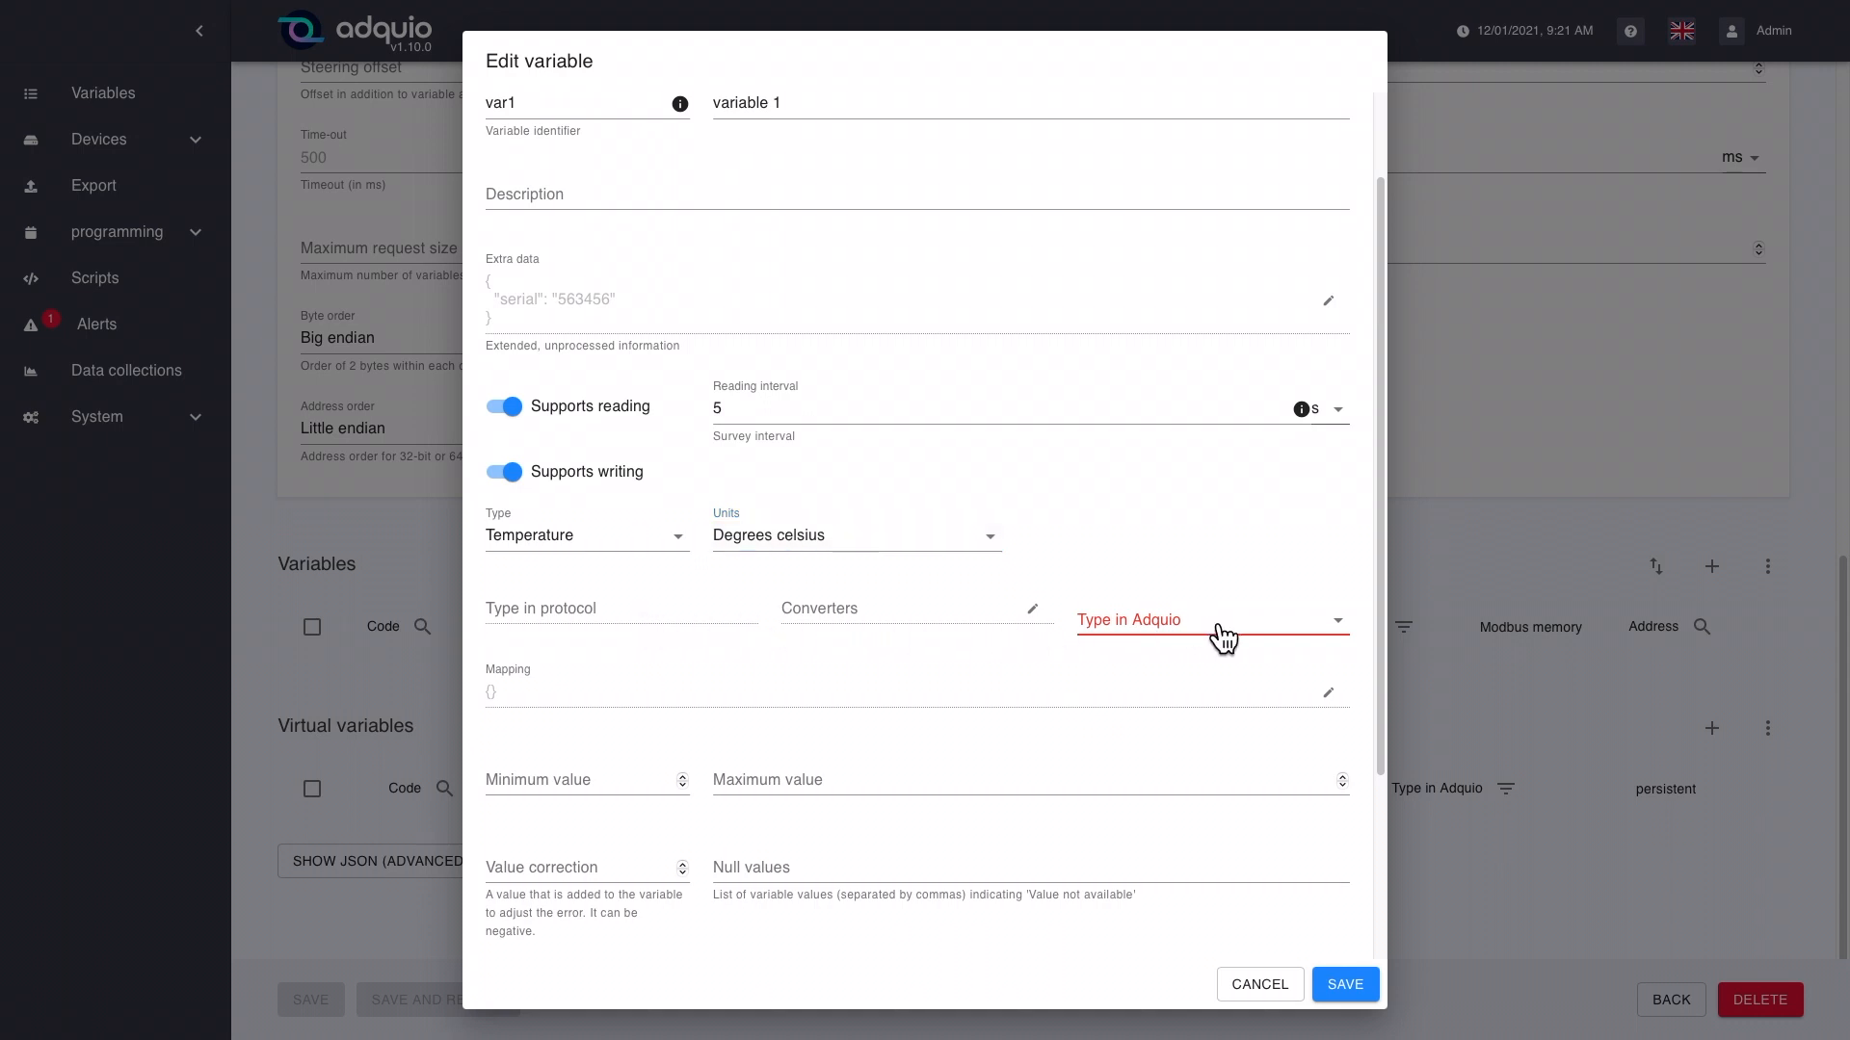
left_click(1243, 633)
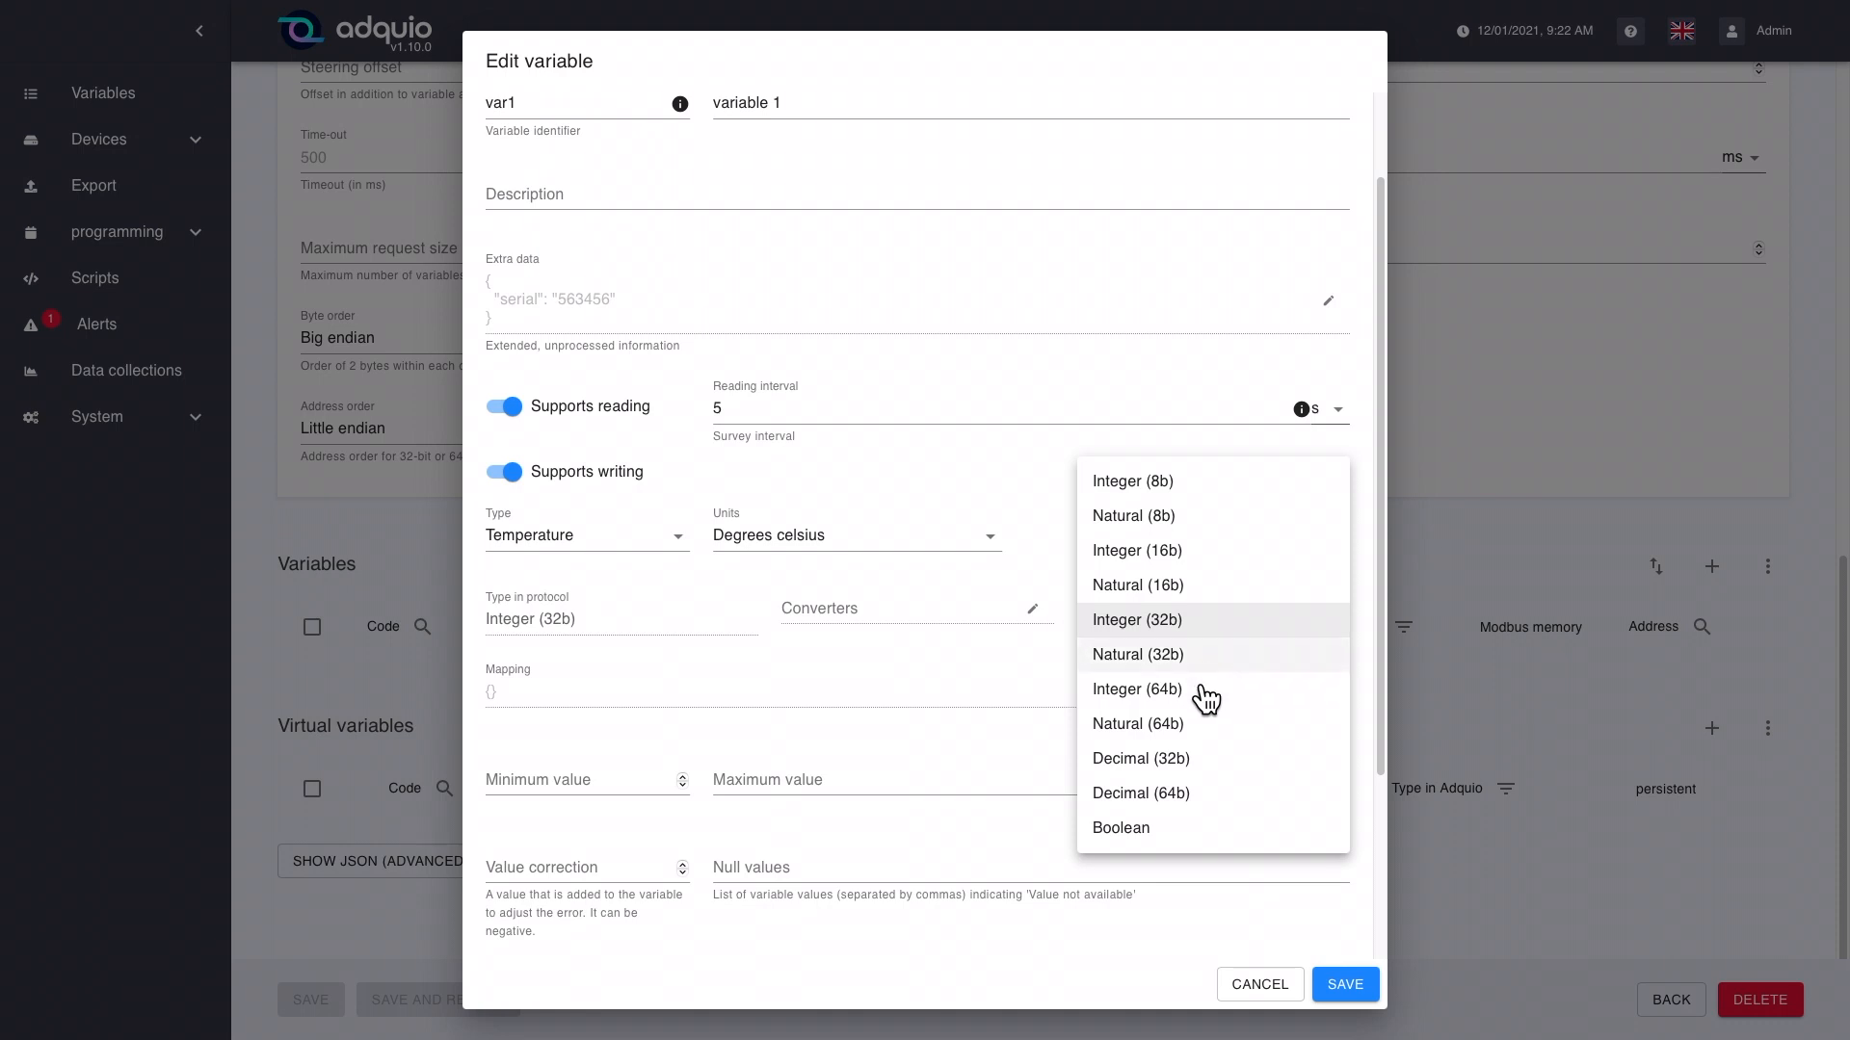
left_click(1166, 760)
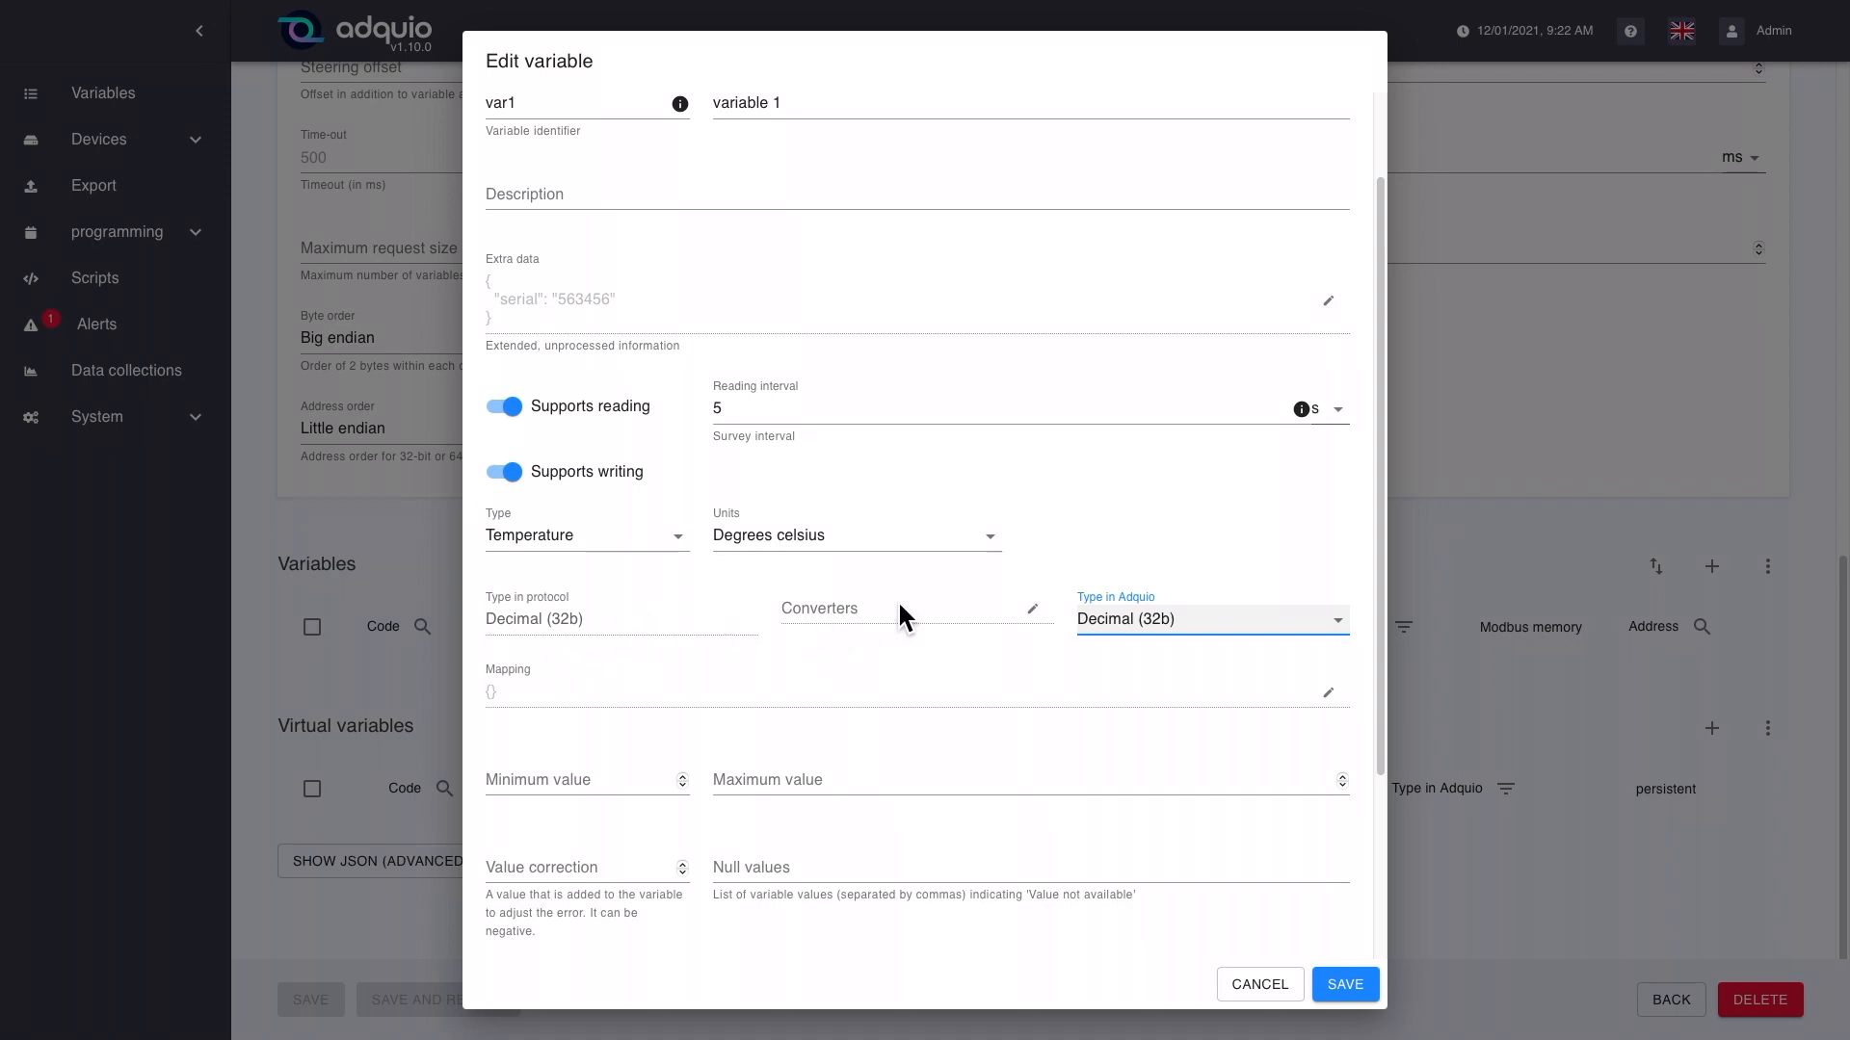
Step: Add a cast value converter with input type int32 and output type float32 to the variable and save it
left_click(1039, 620)
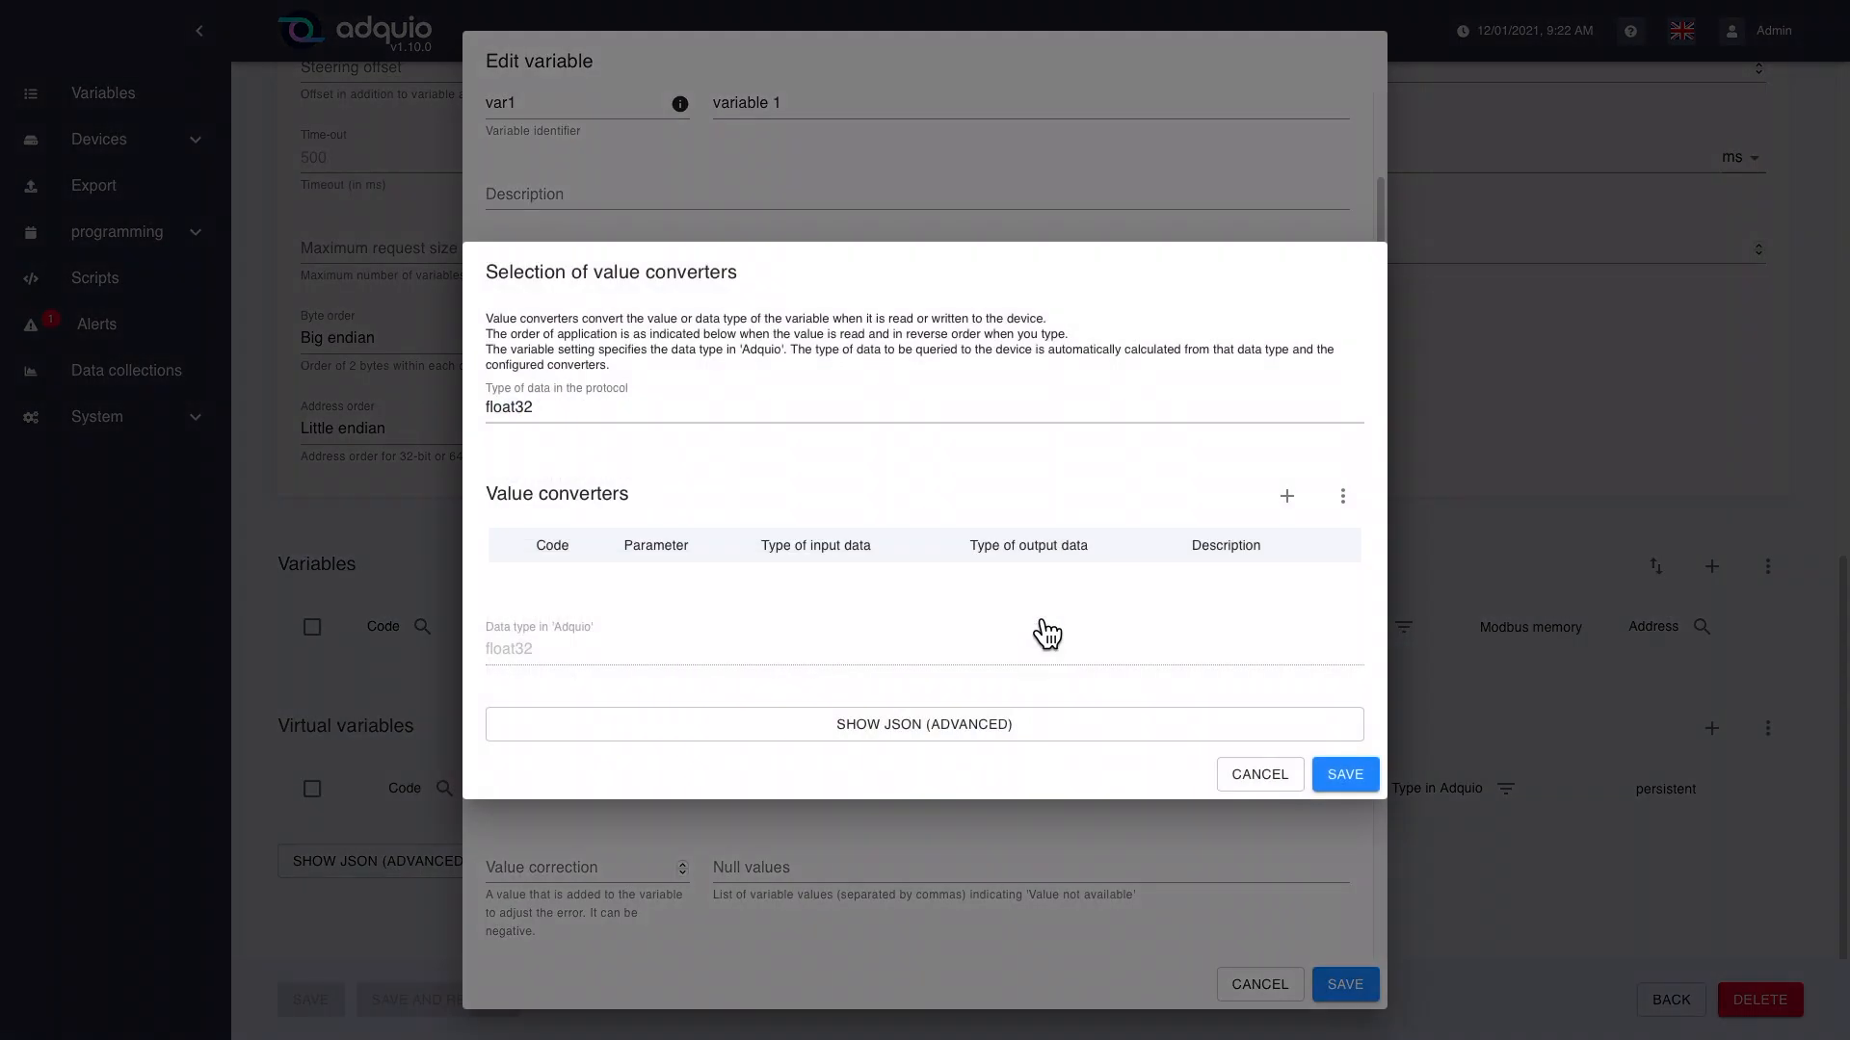
left_click(1287, 496)
left_click(637, 582)
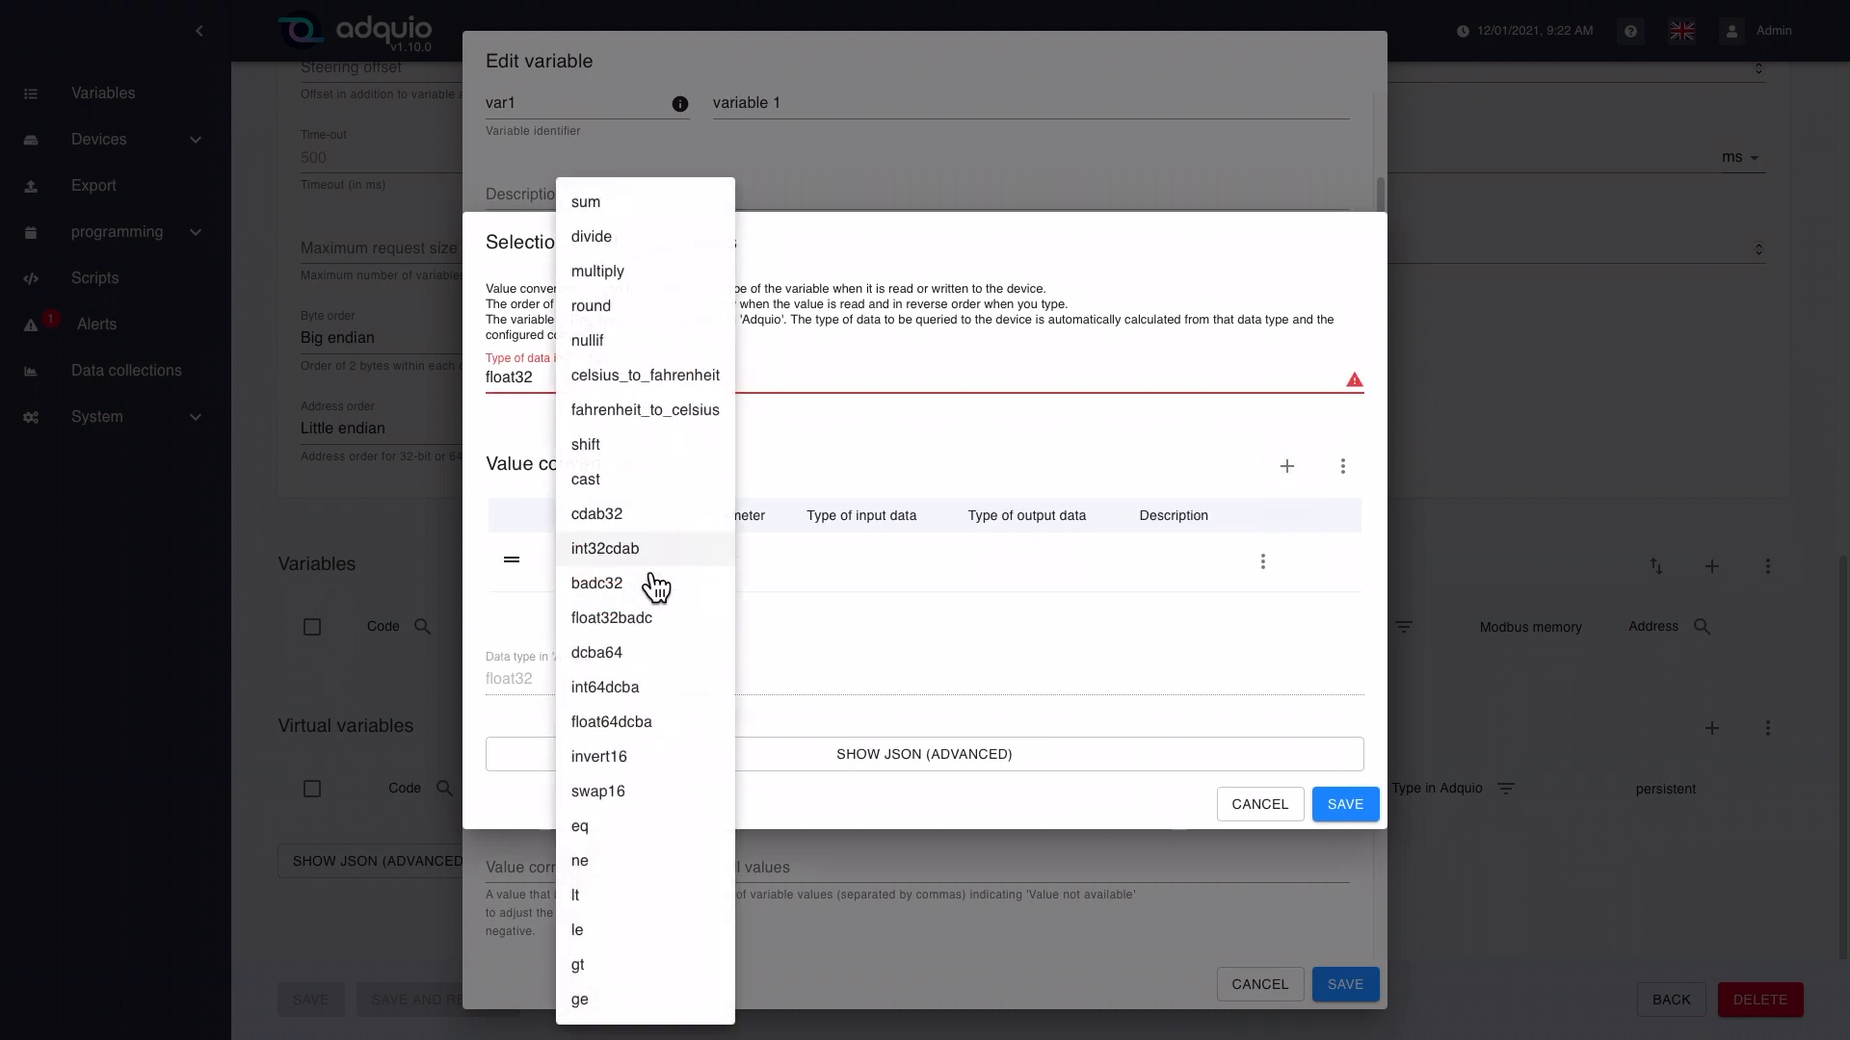
left_click(614, 490)
left_click(838, 598)
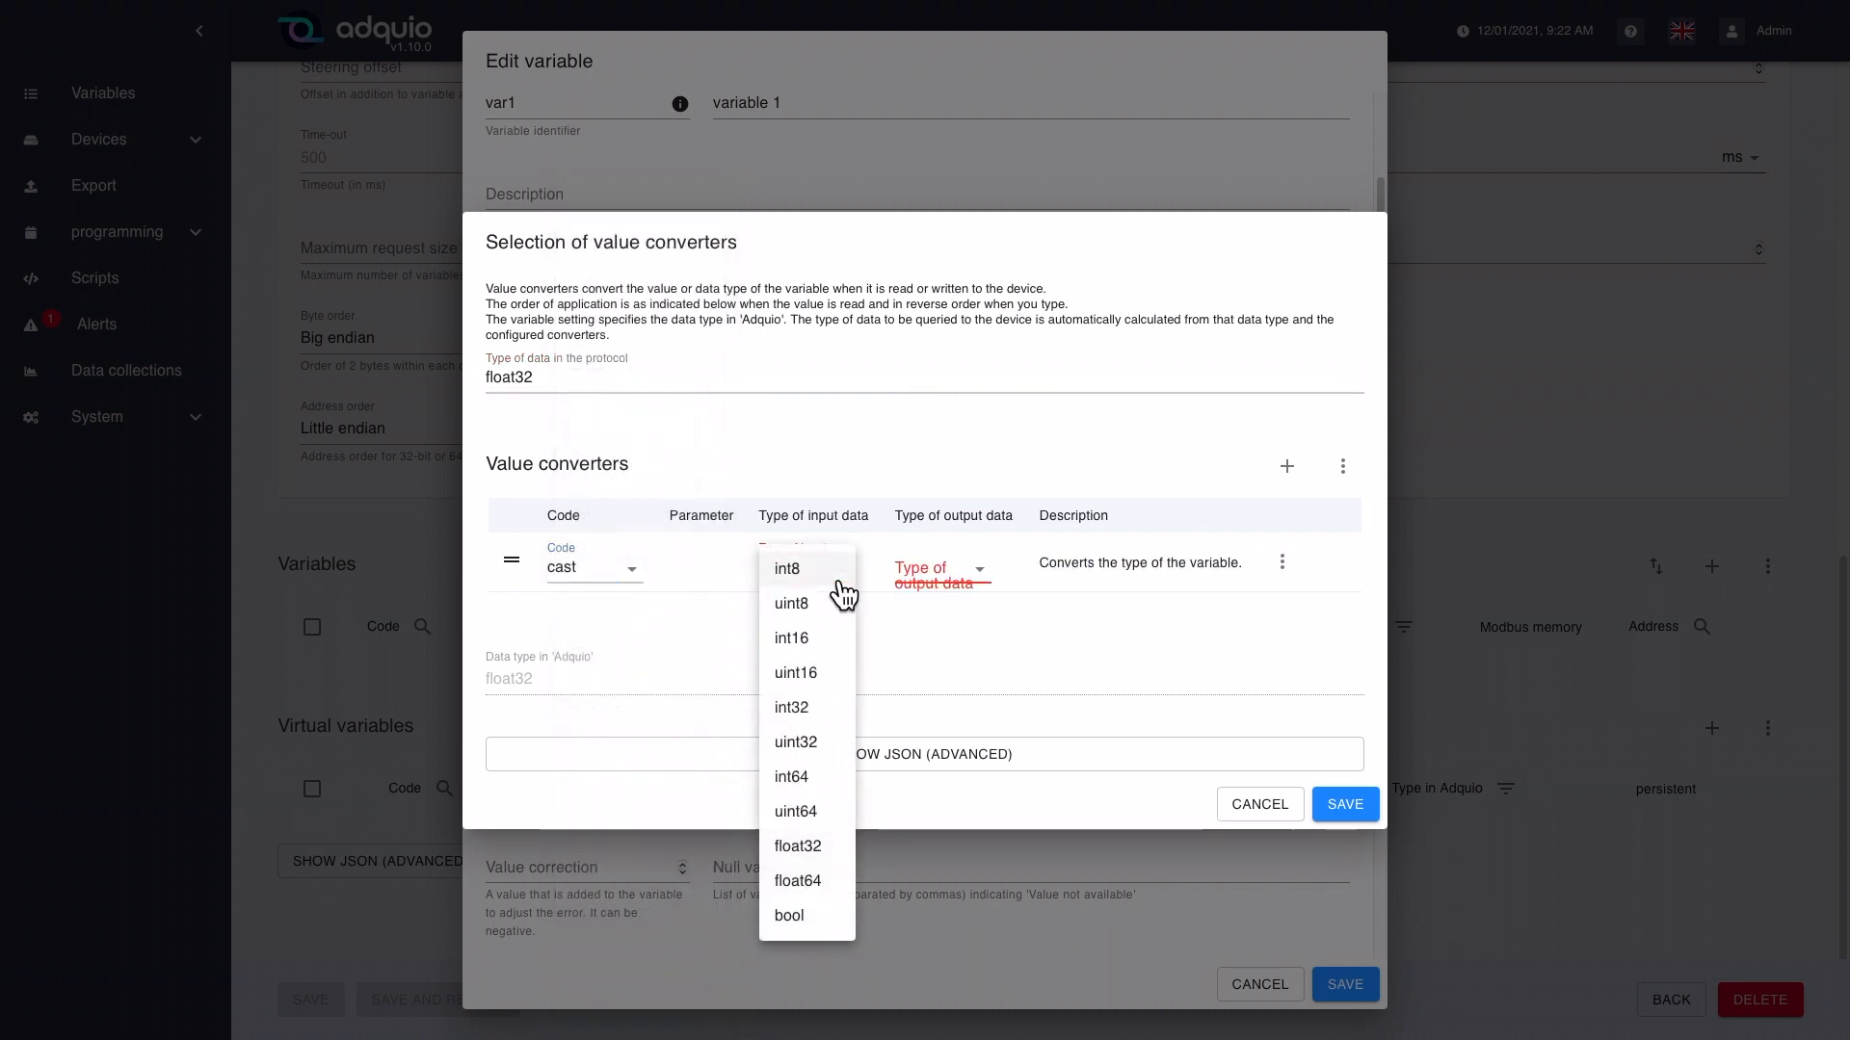
left_click(834, 715)
left_click(962, 600)
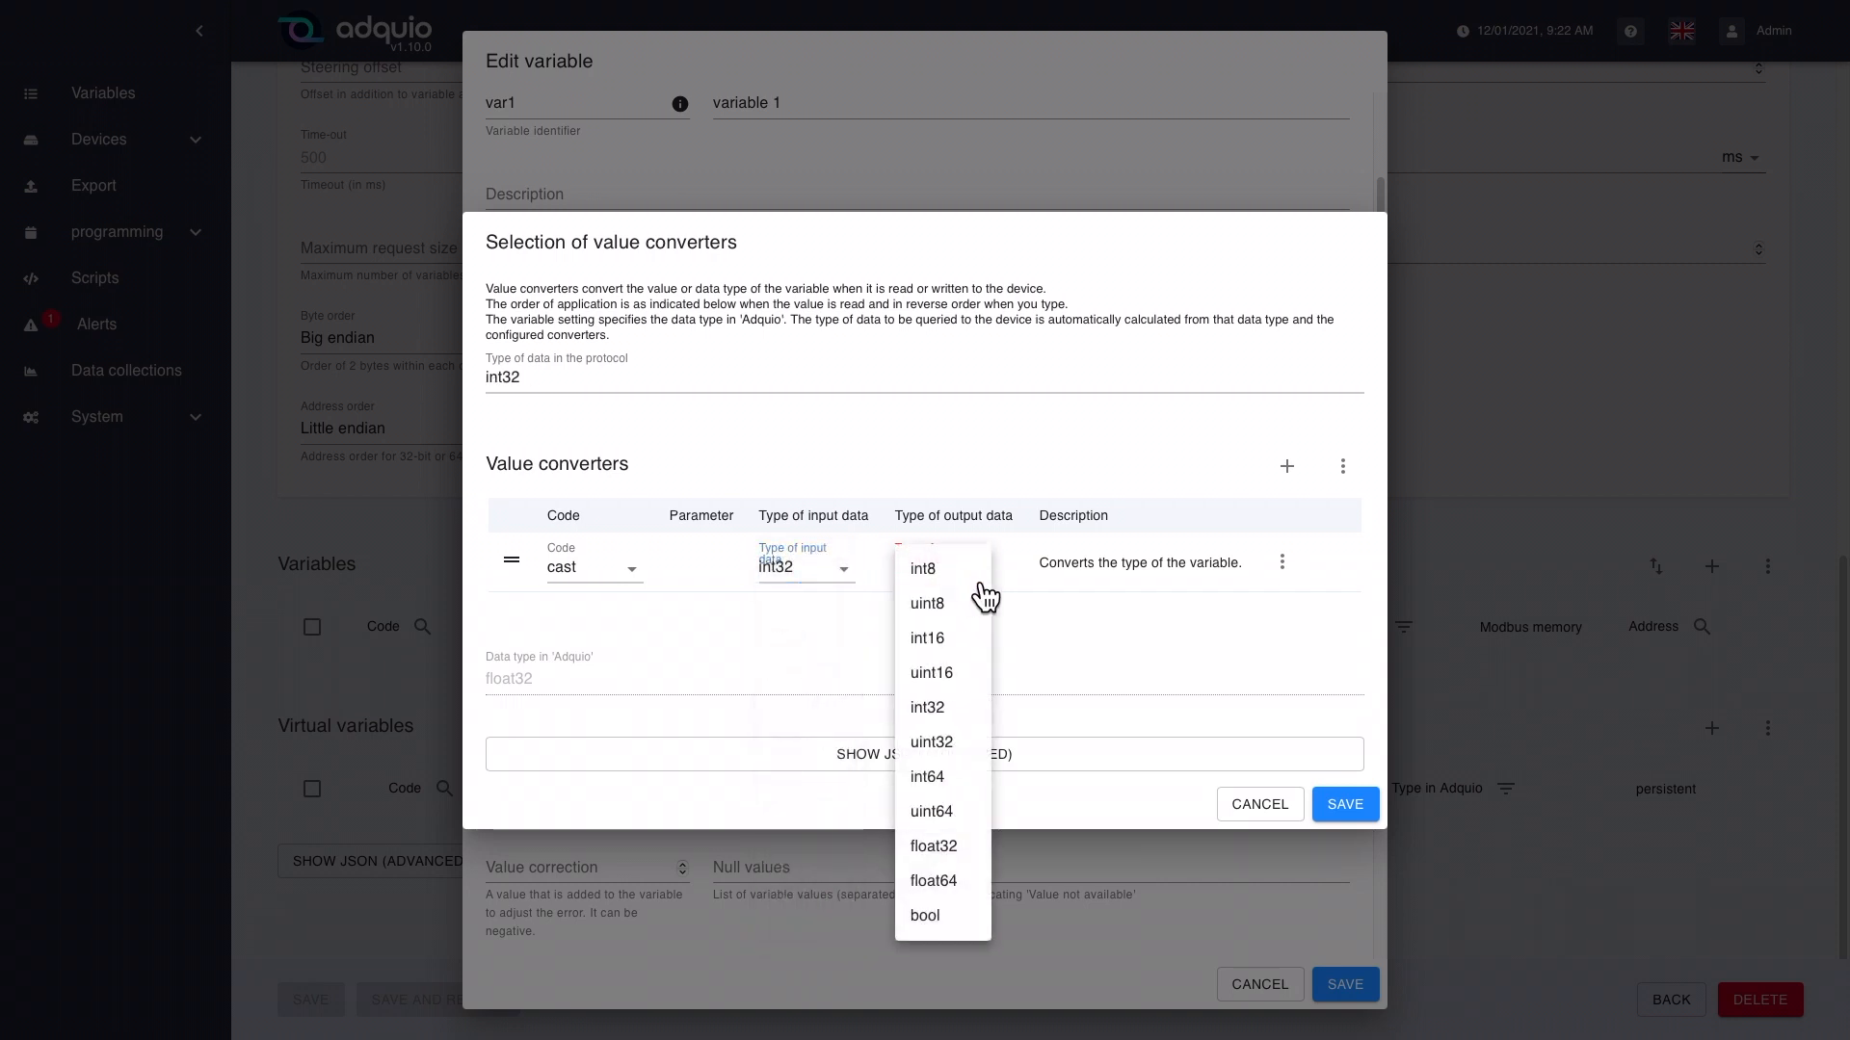
left_click(965, 845)
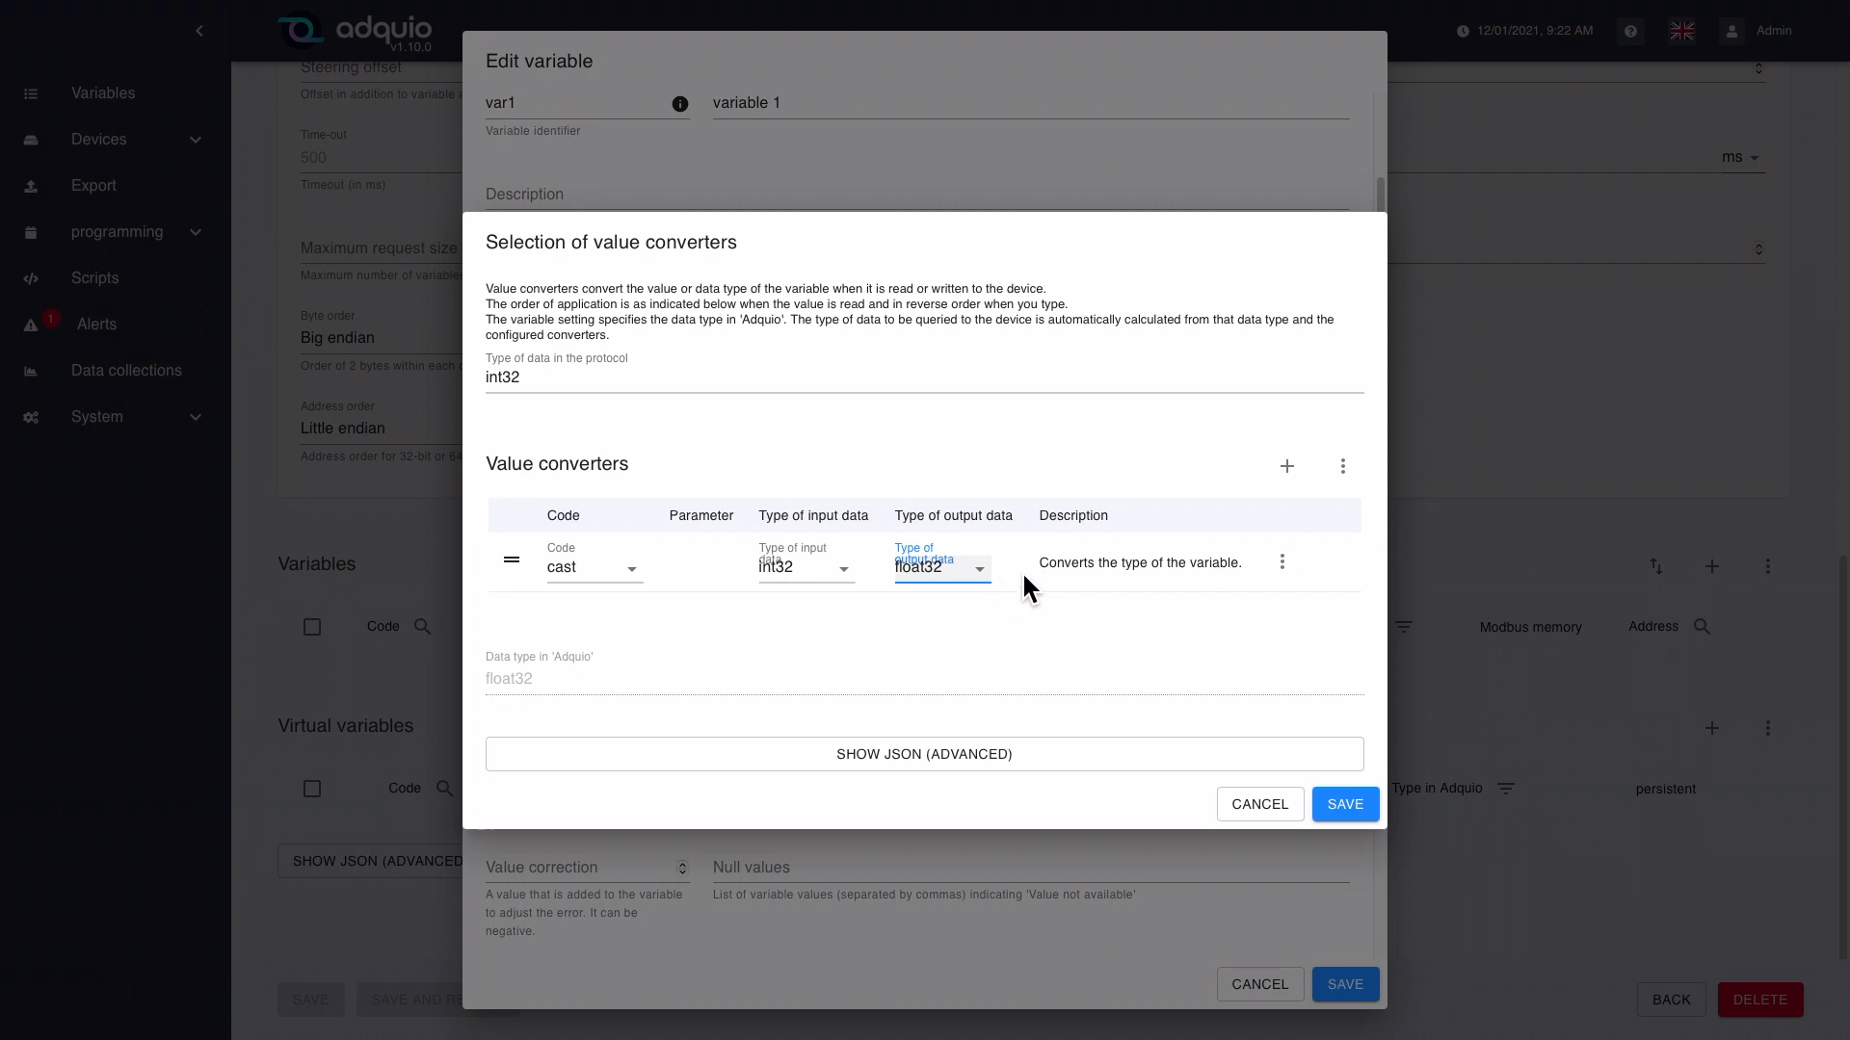
left_click(1353, 807)
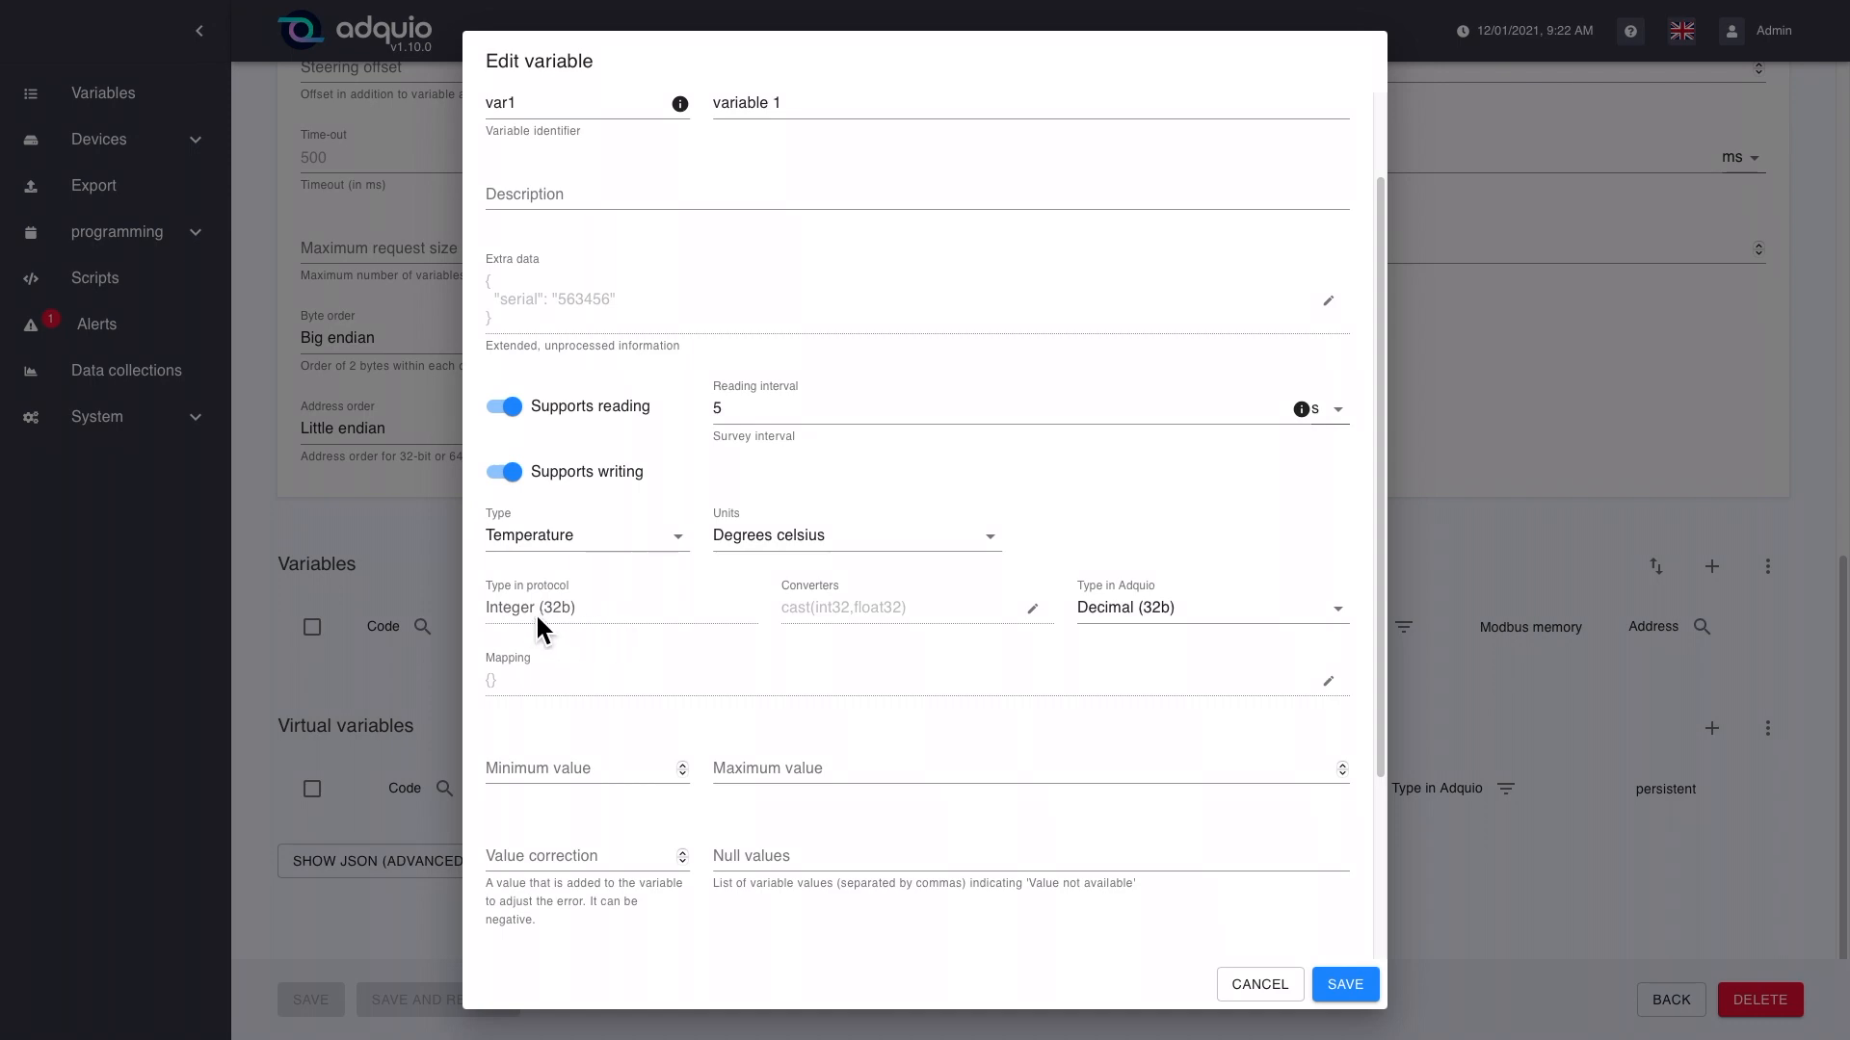
left_click(994, 617)
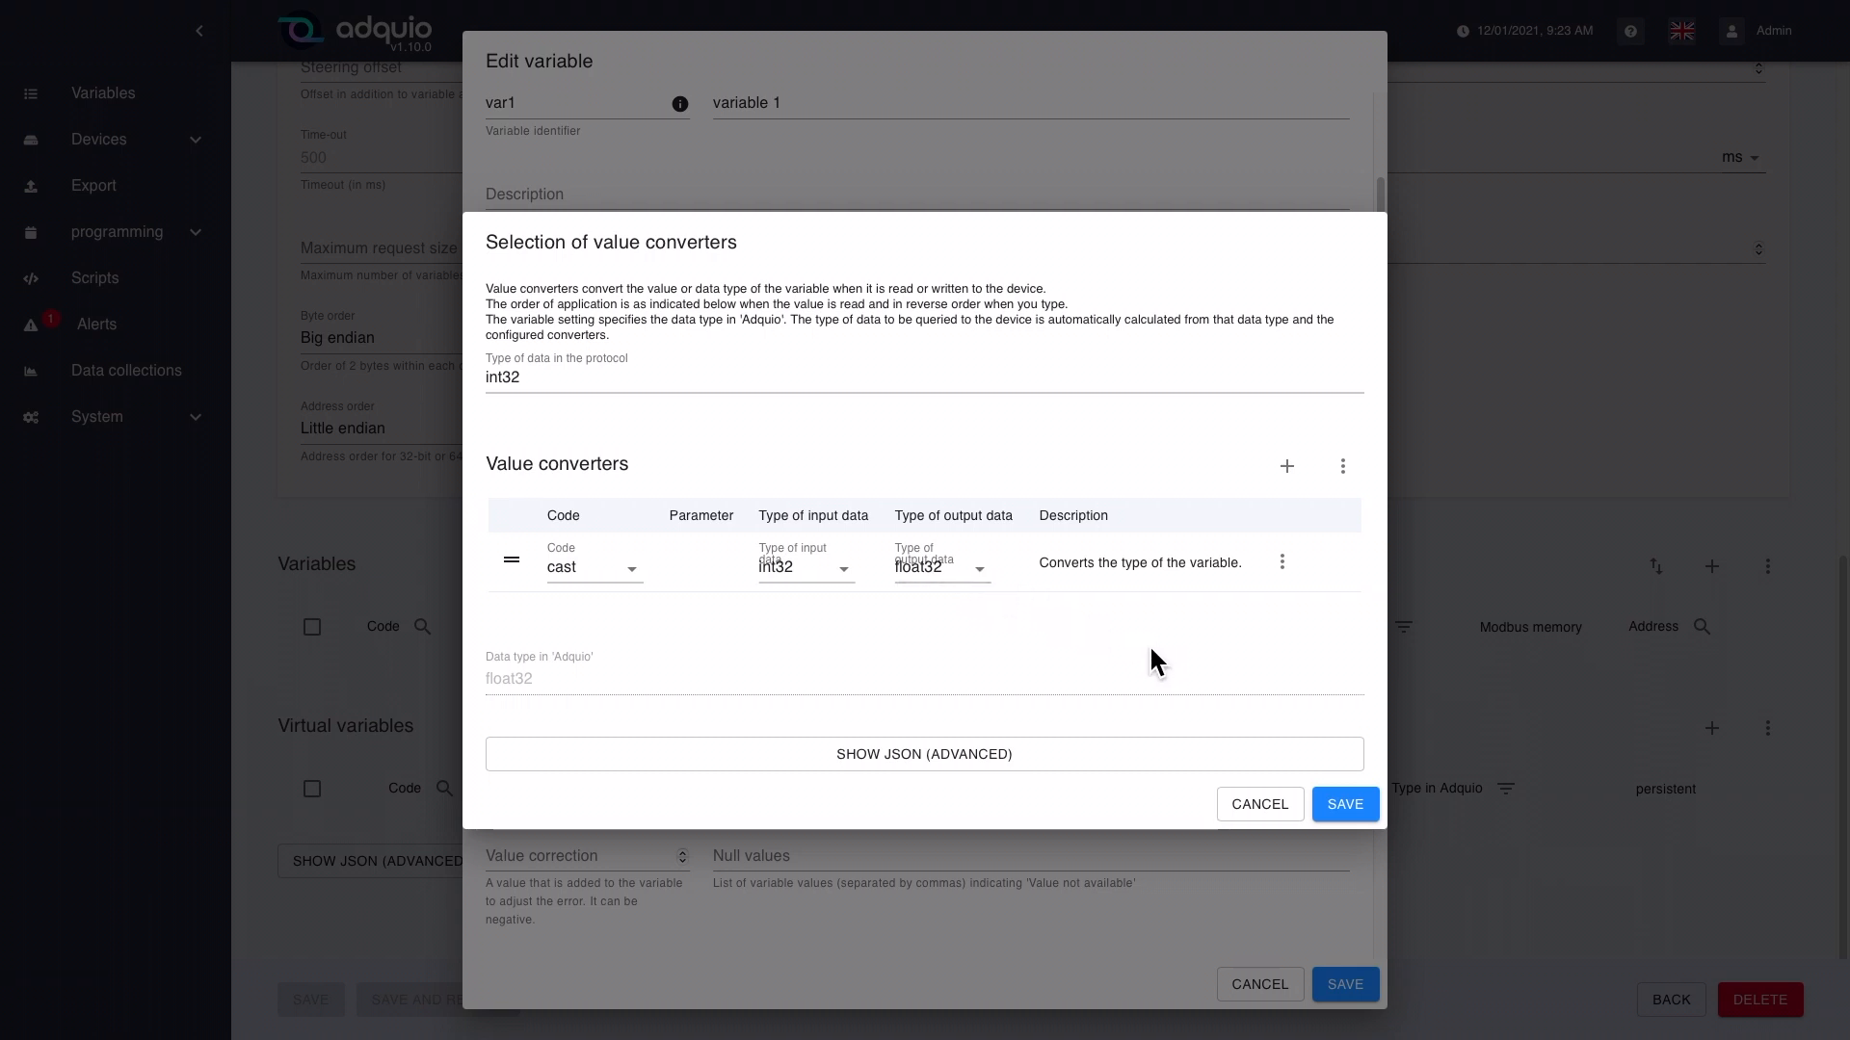
left_click(1345, 805)
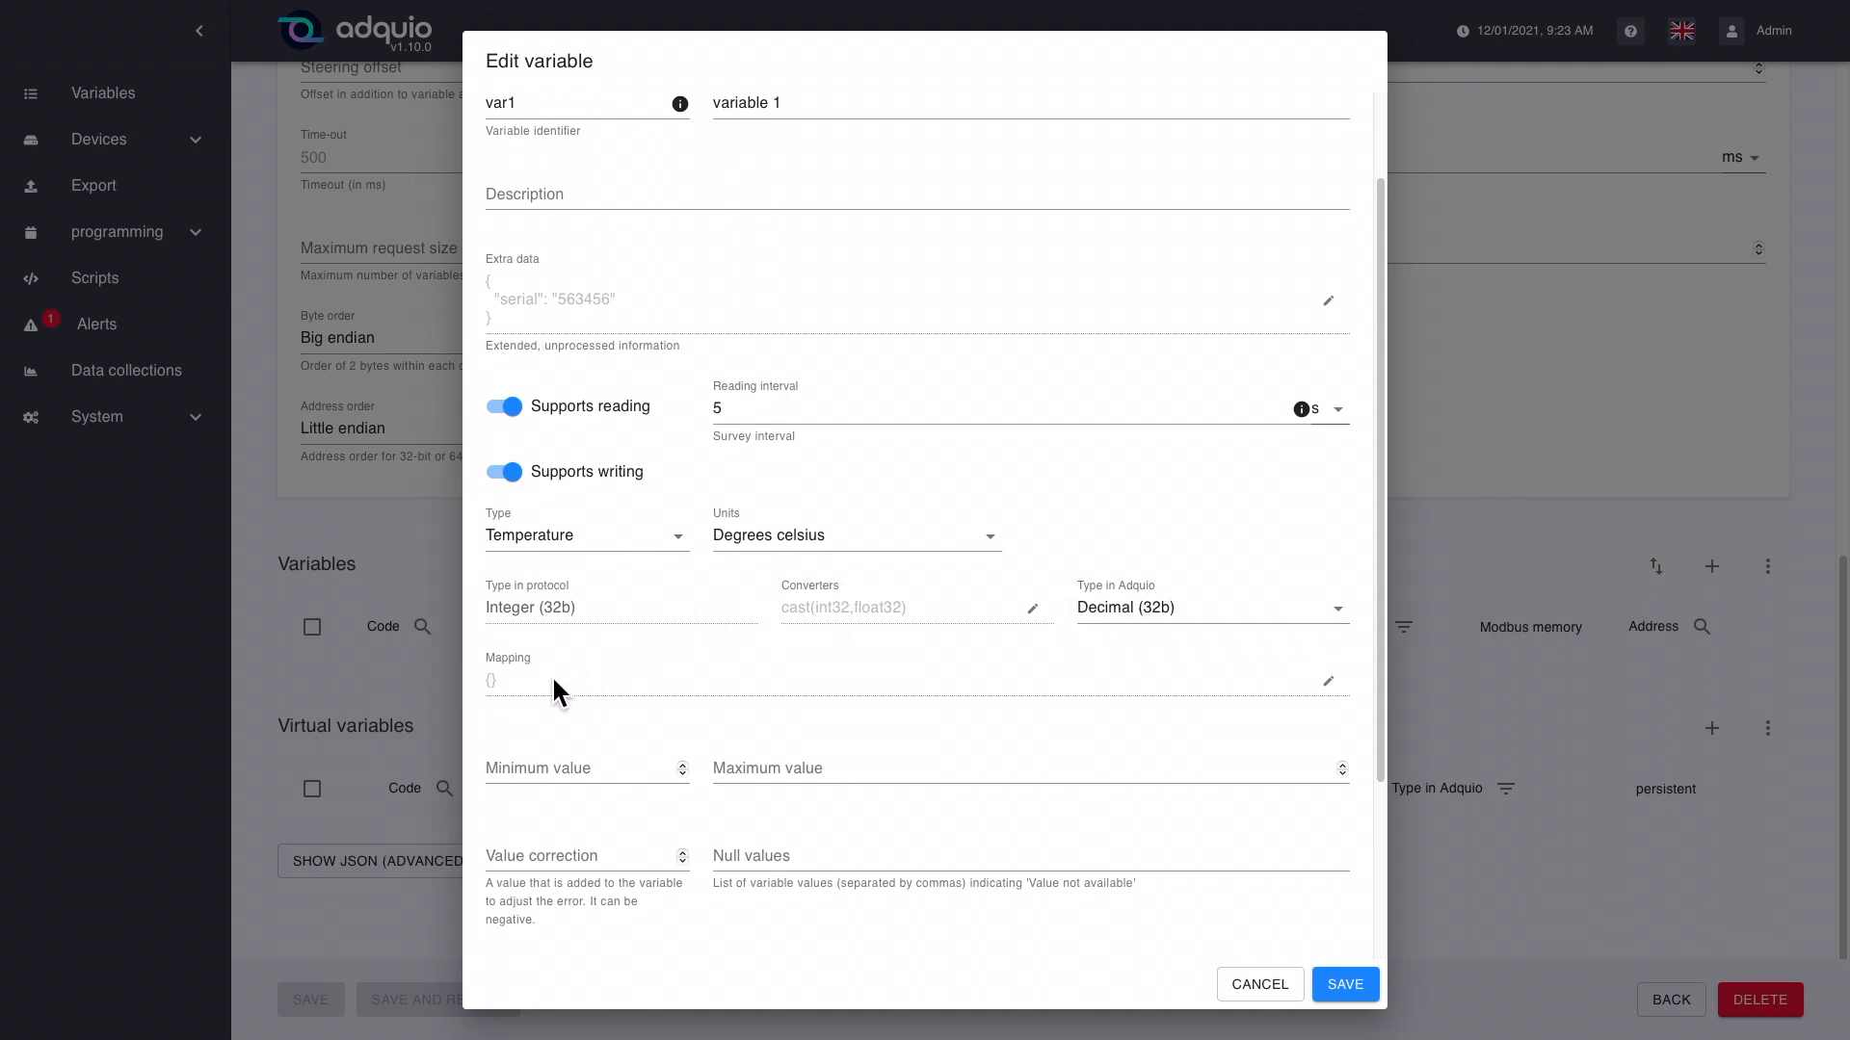
Step: Try a value mapping for the variable, using key 1 and then key 0 with the value "off", and discard it
left_click(526, 680)
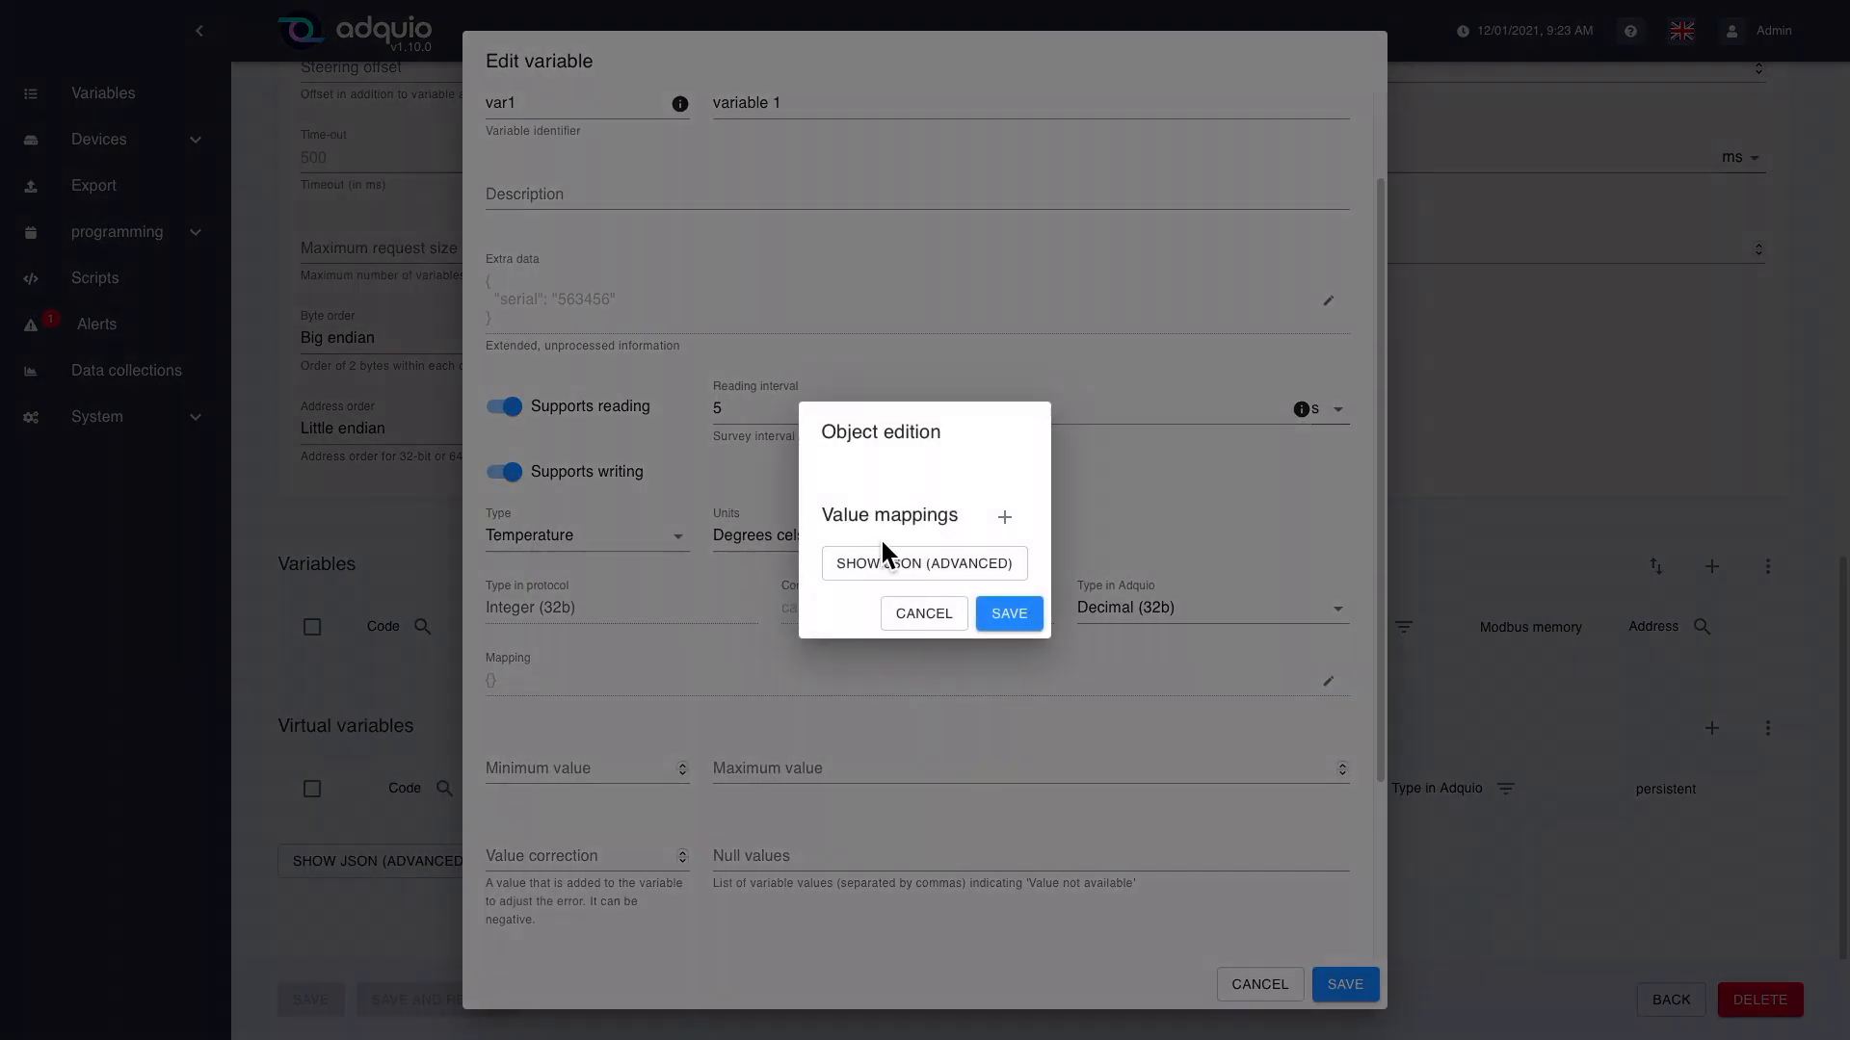
left_click(1005, 517)
left_click(767, 559)
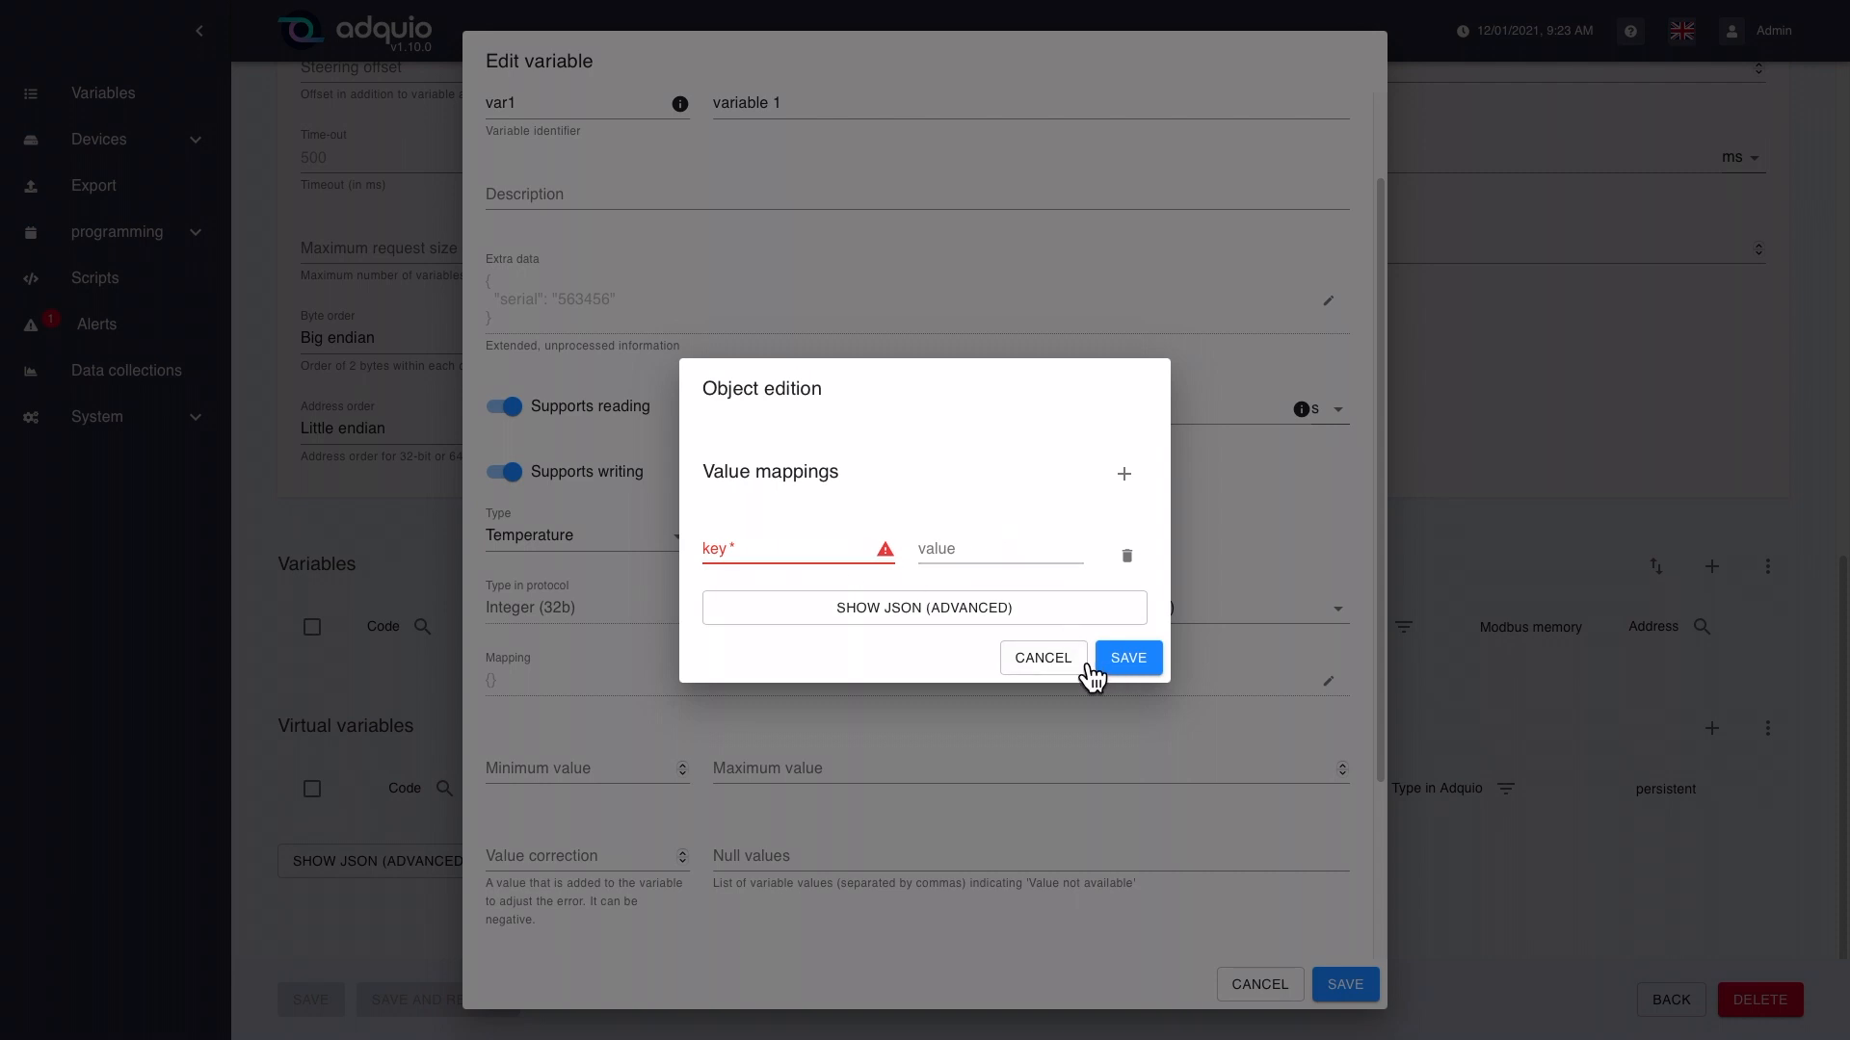
left_click(798, 559)
type("1")
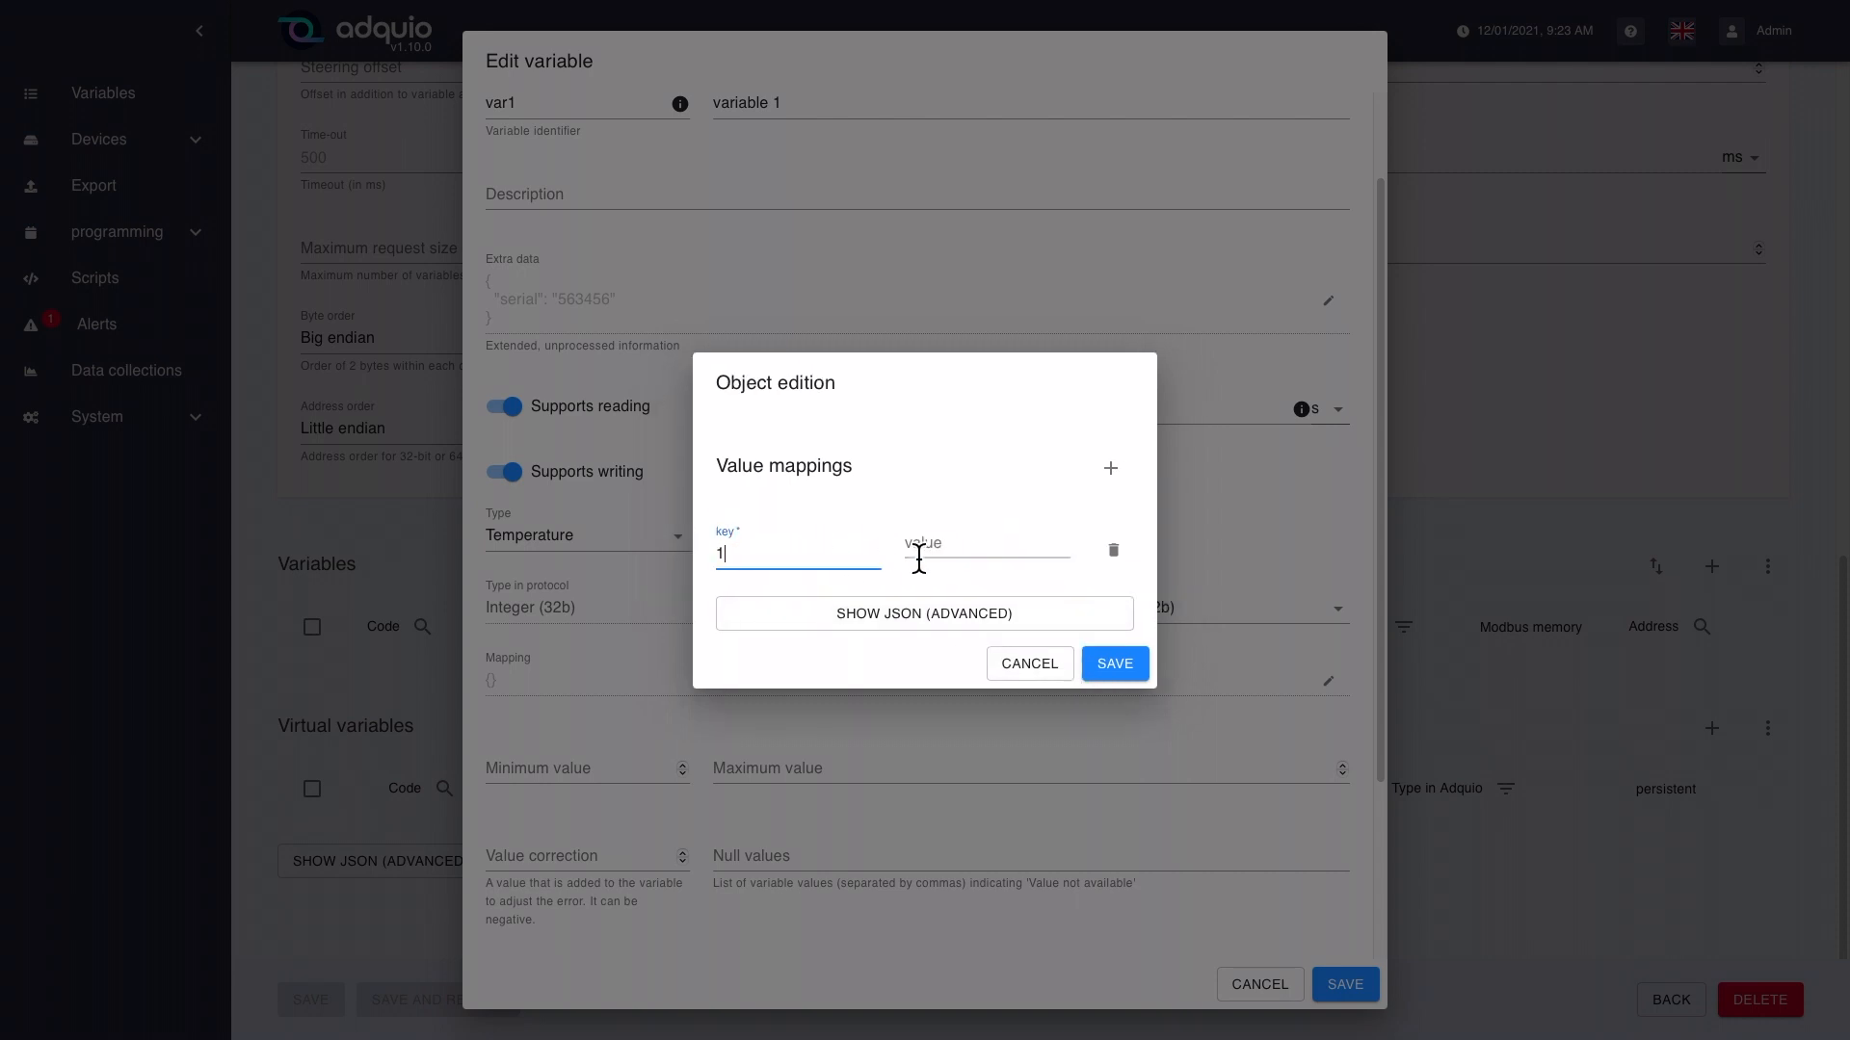
left_click(953, 547)
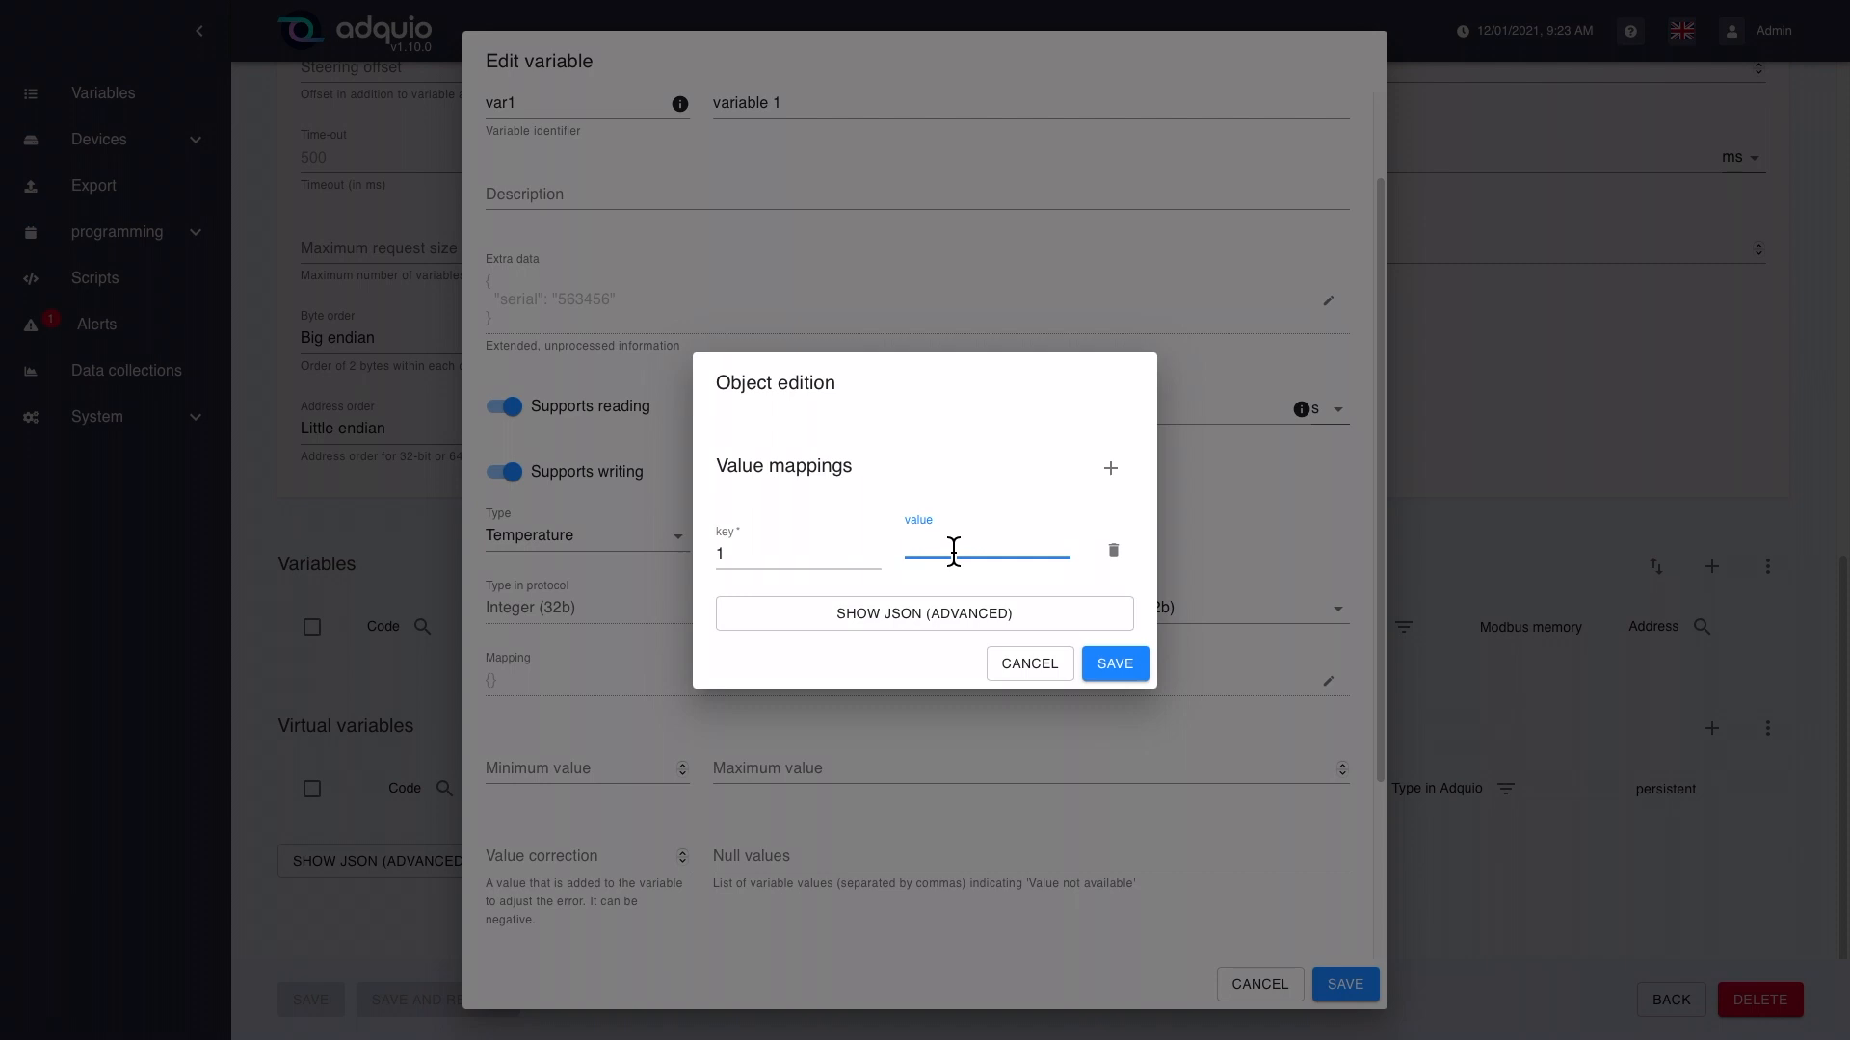
left_click(798, 558)
key("BackSpace")
type("0")
left_click(957, 545)
type("off")
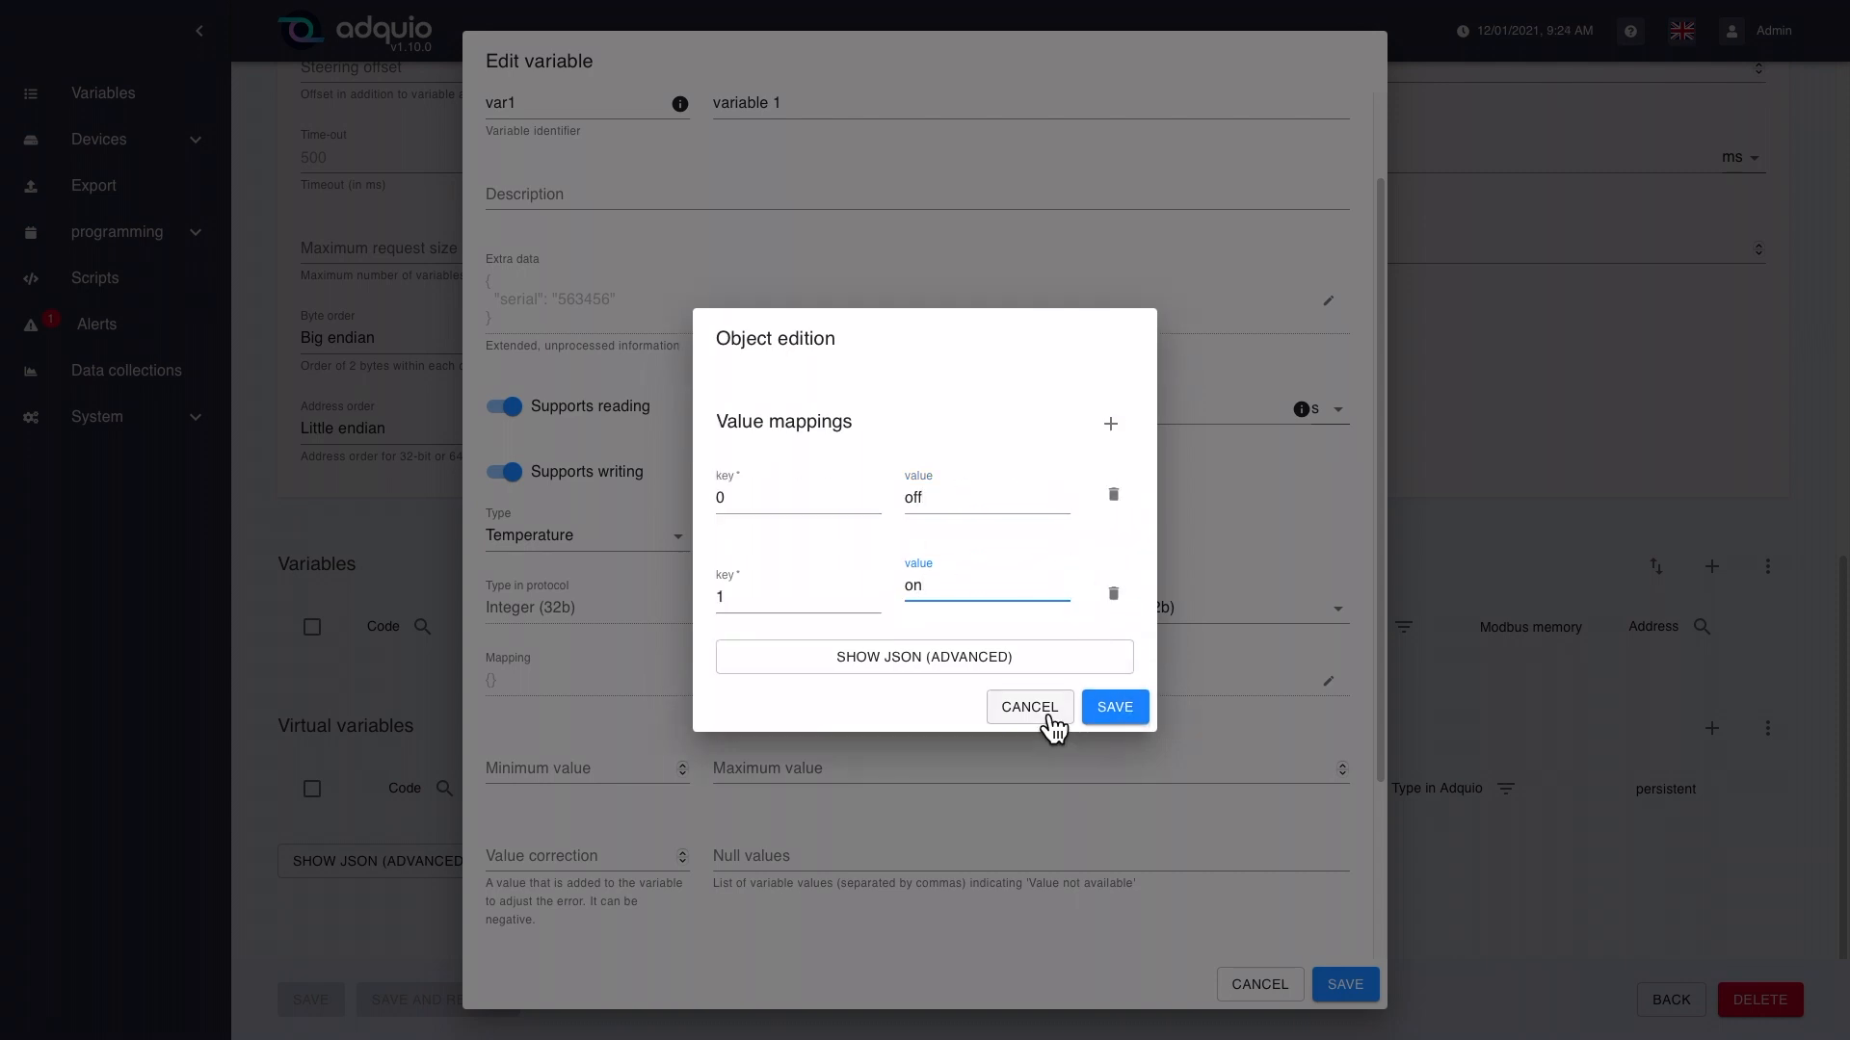
left_click(1047, 715)
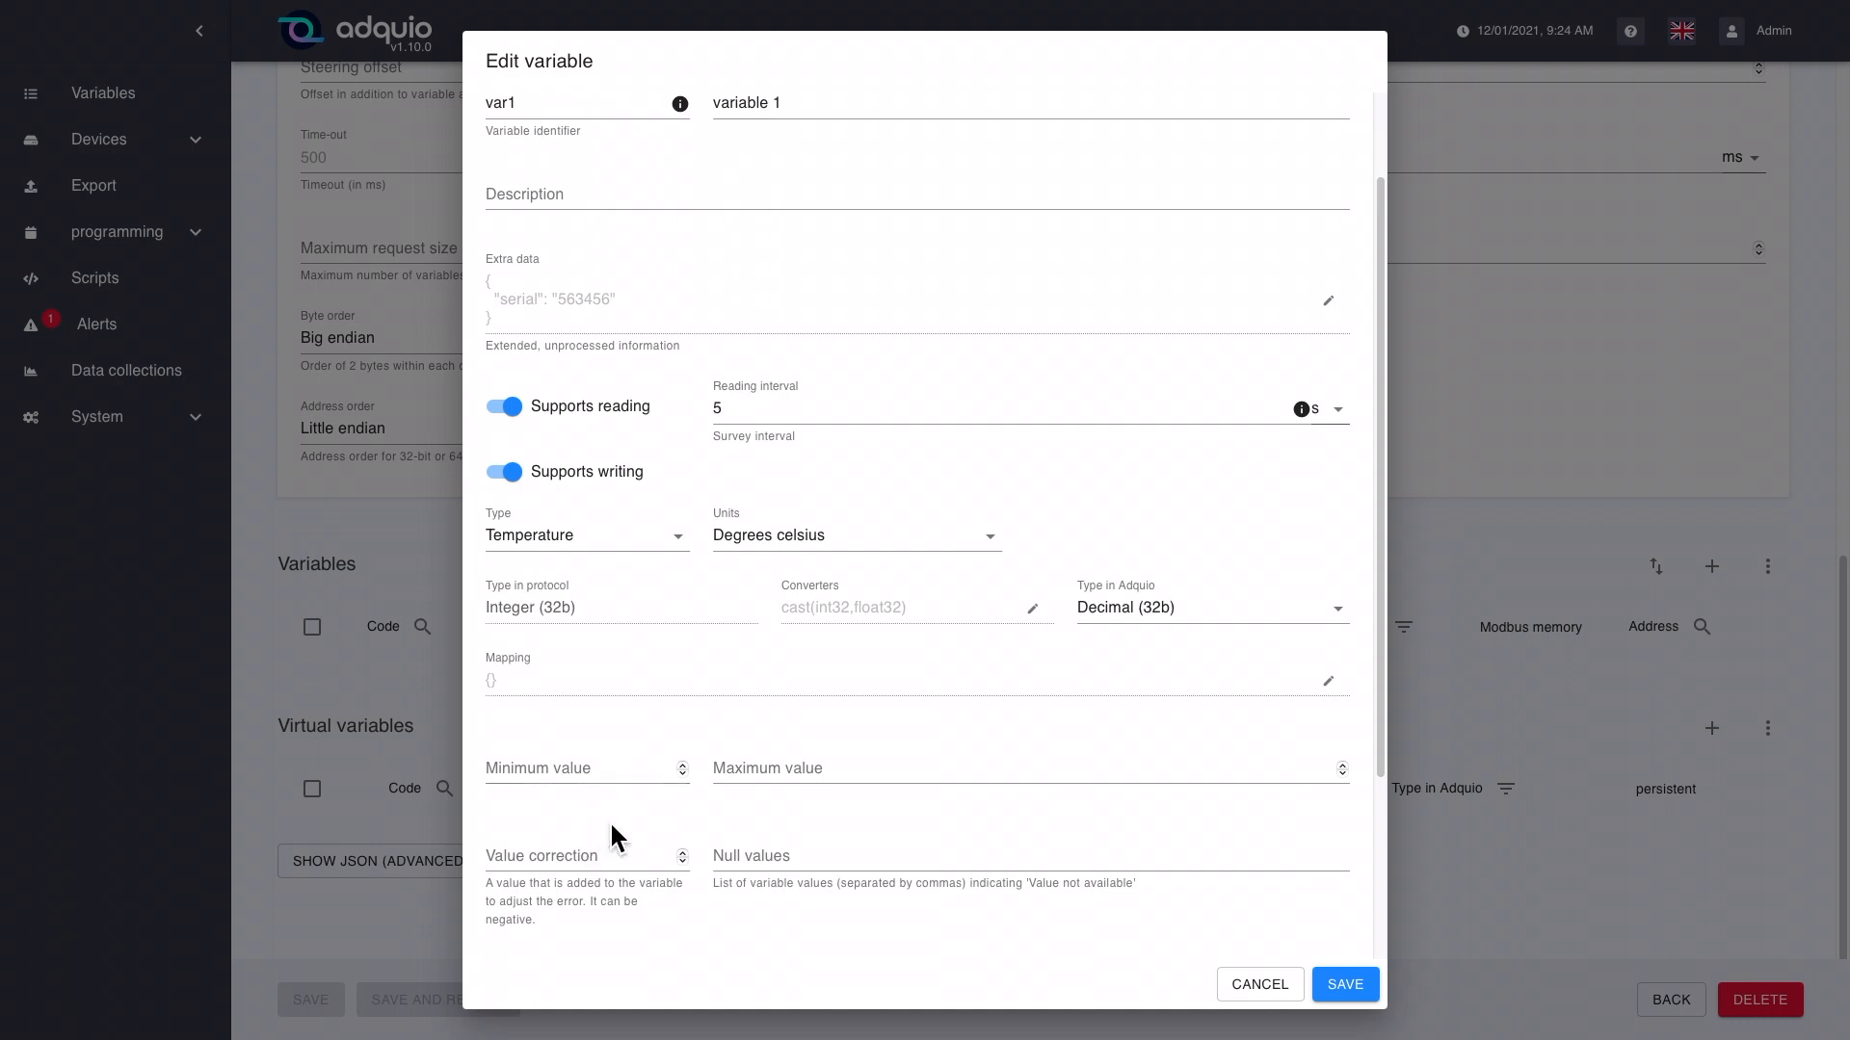
Step: Try a value correction of -2 for the variable and clear the field again
scroll(649, 795, "down", 1)
scroll(652, 796, "down", 1)
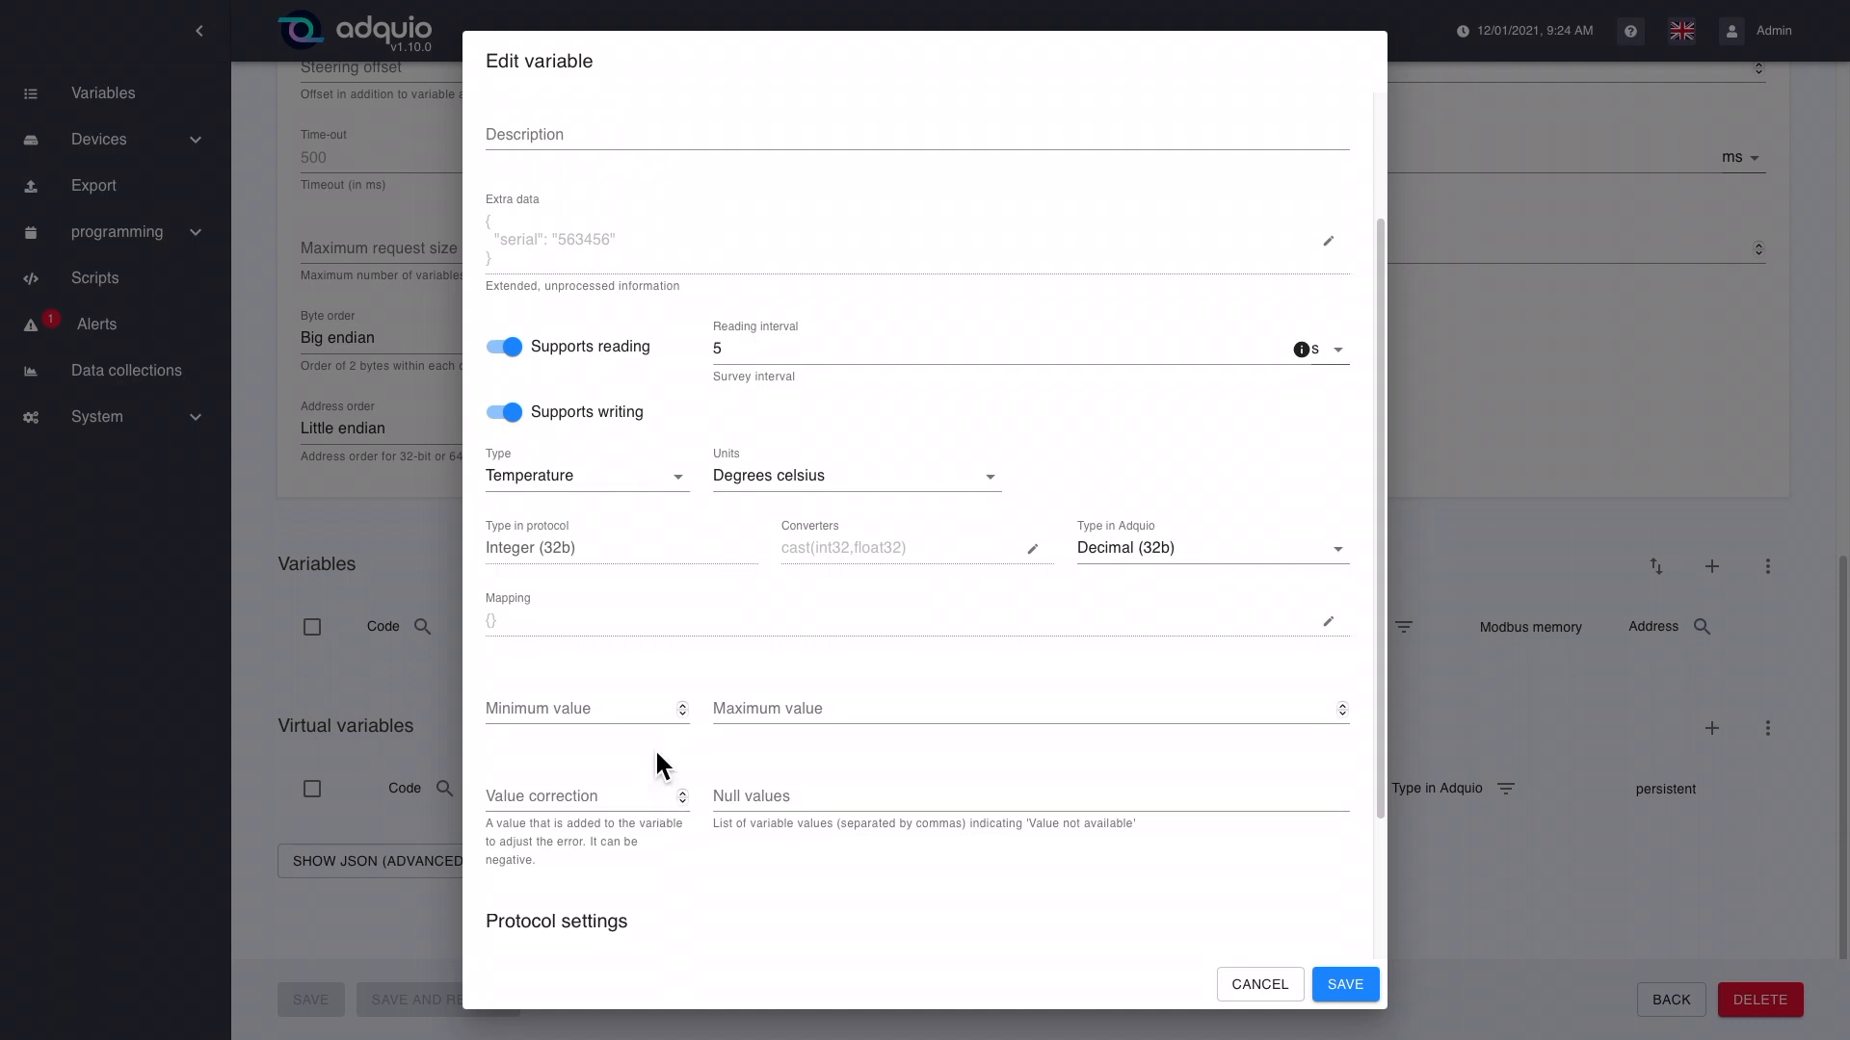
scroll(657, 751, "down", 2)
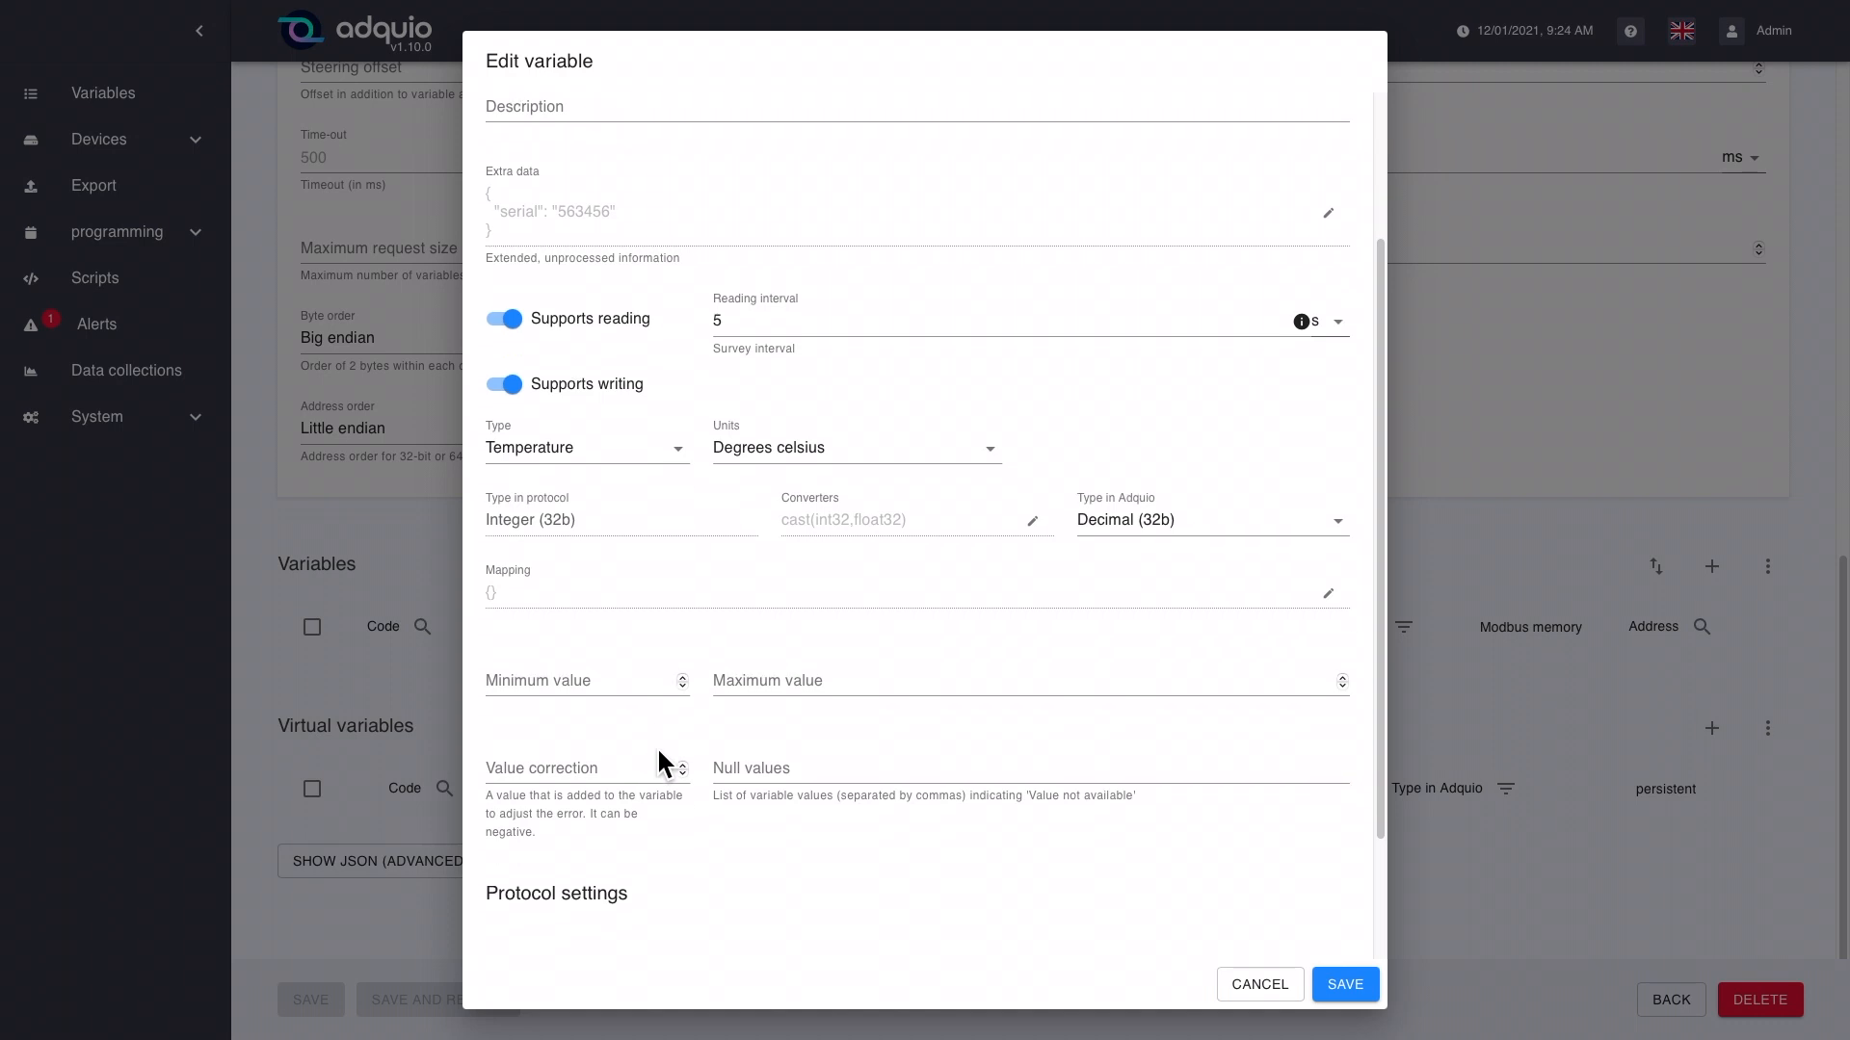
scroll(661, 771, "down", 1)
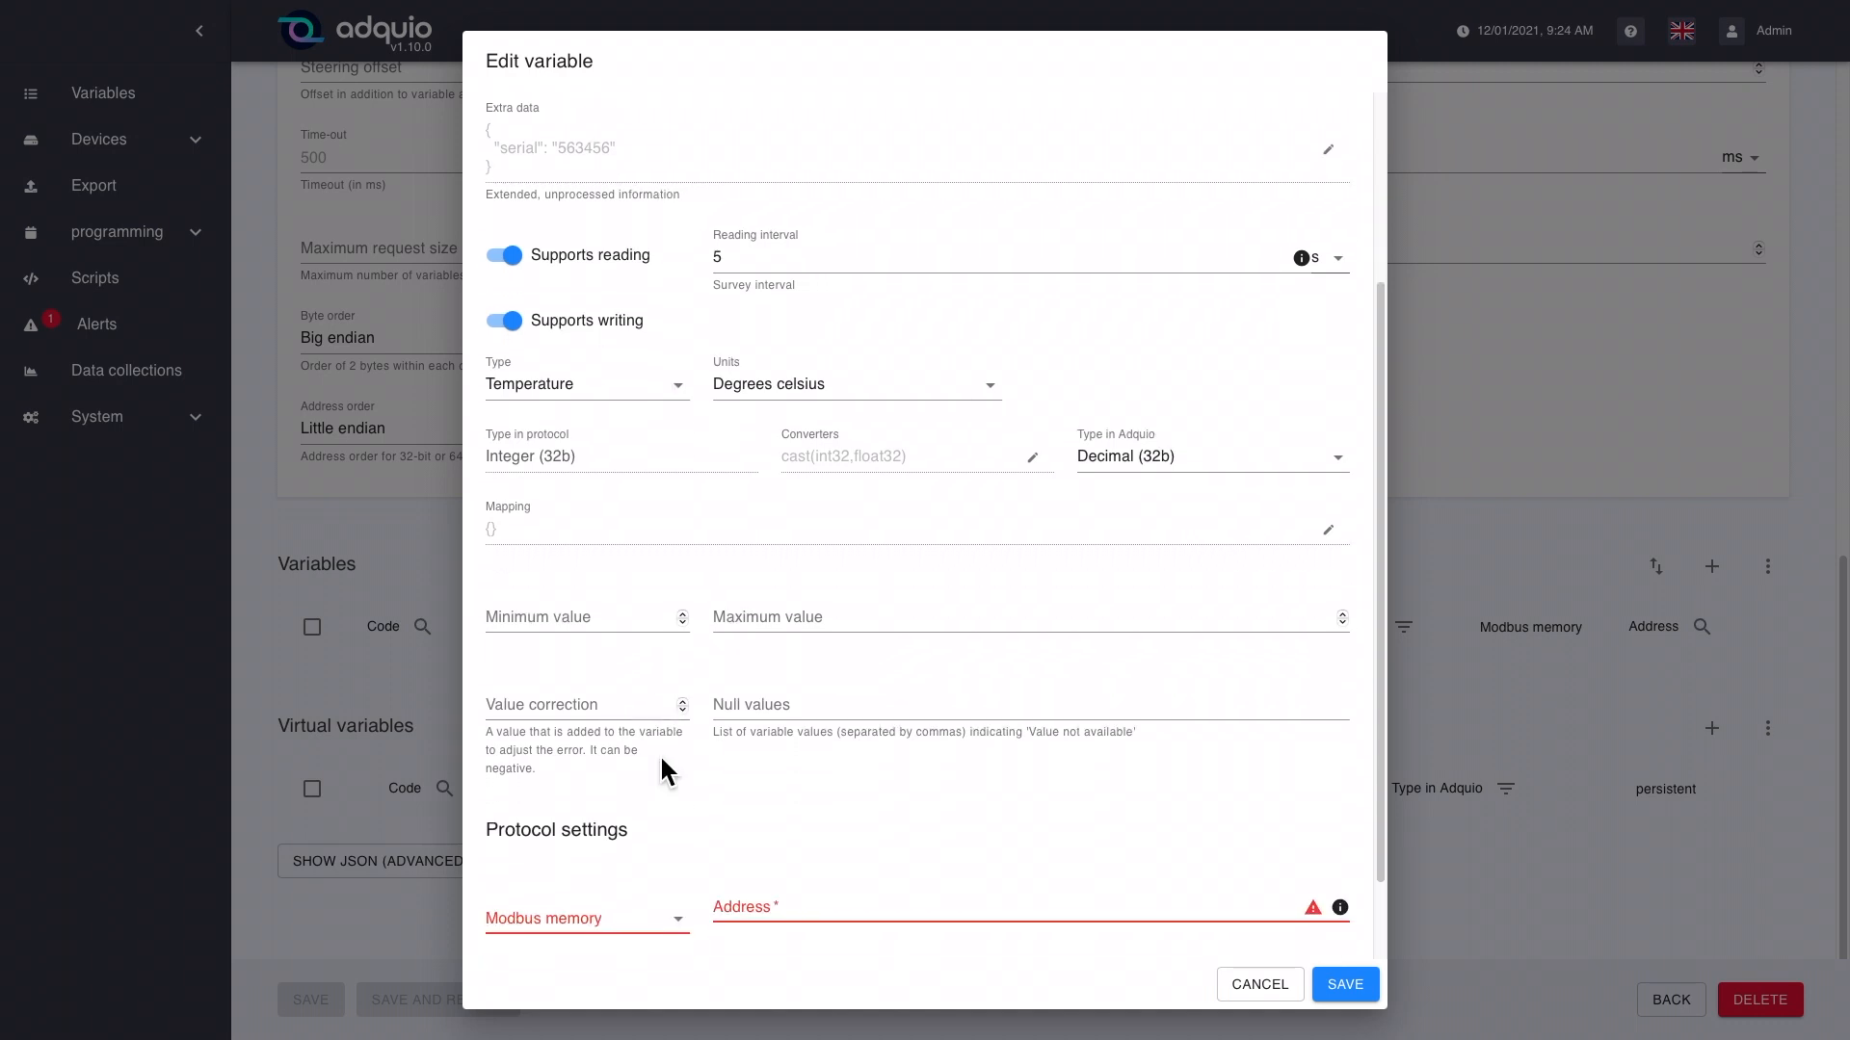
scroll(655, 760, "up", 1)
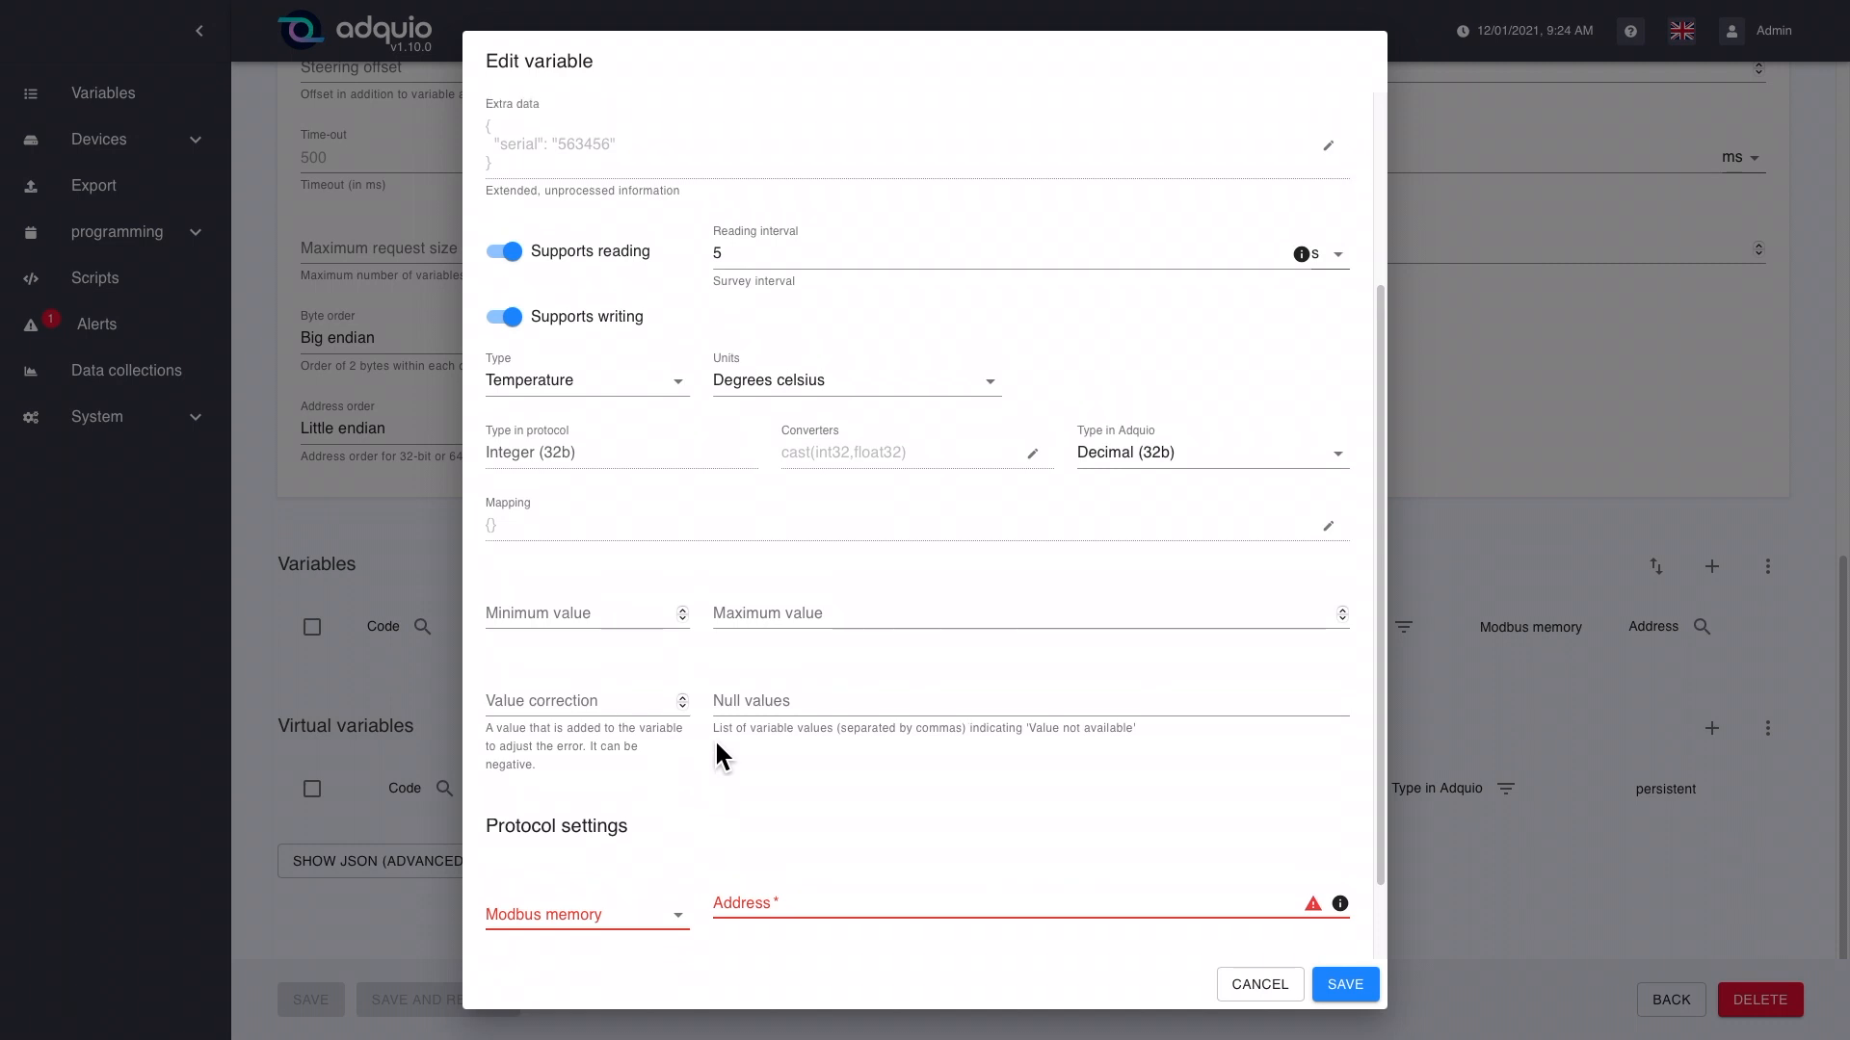
scroll(687, 743, "down", 1)
scroll(687, 745, "down", 1)
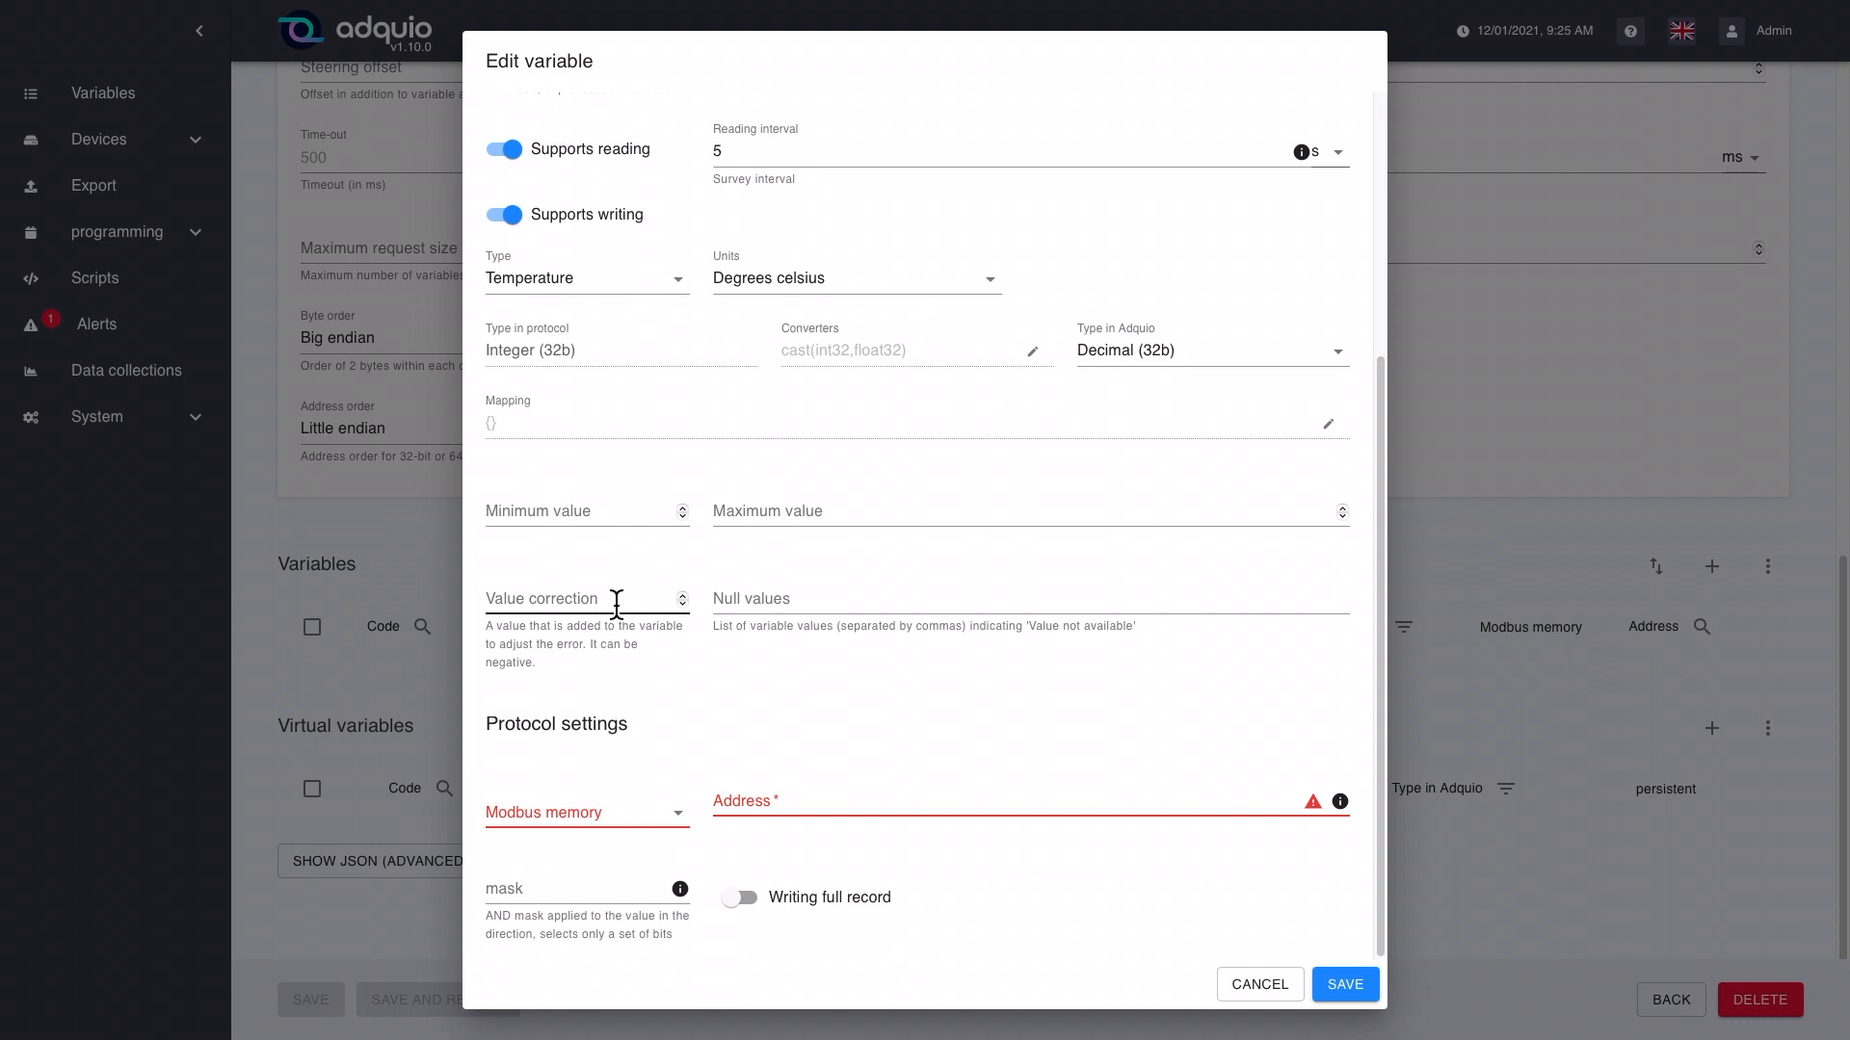
left_click(617, 603)
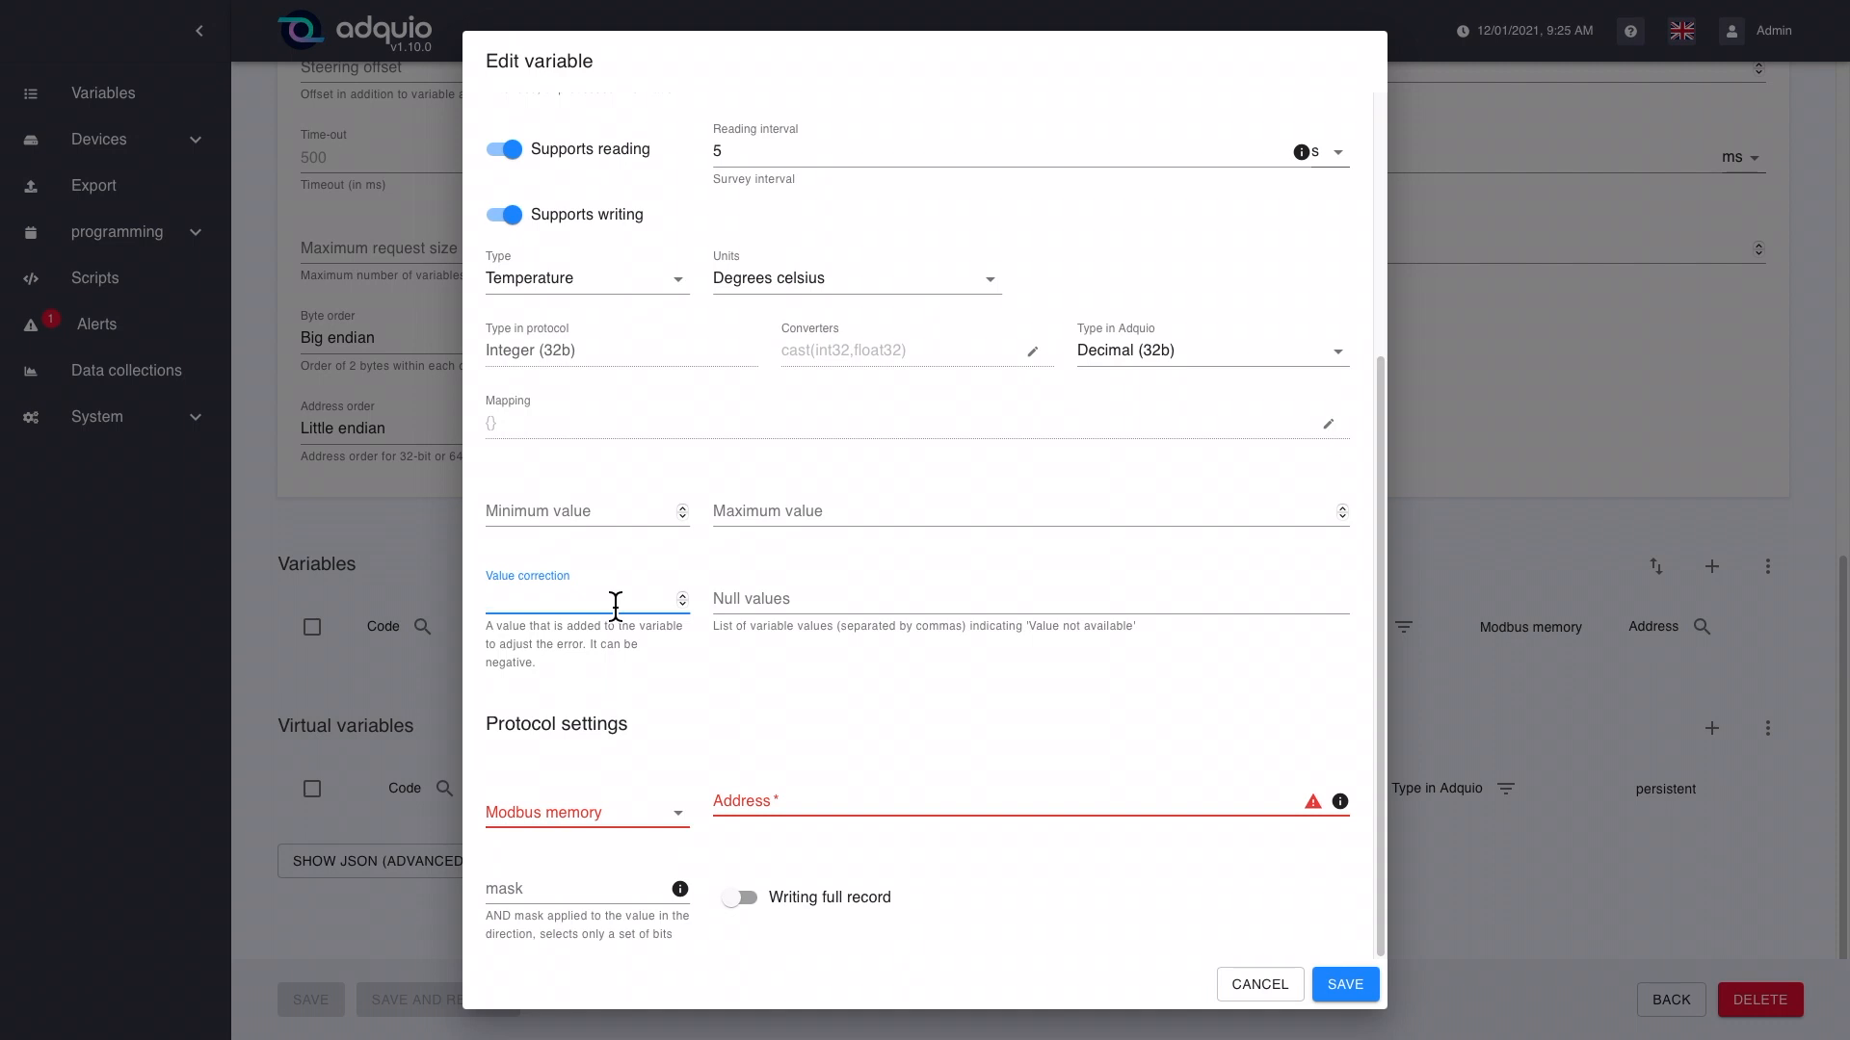
type("-2")
key("Tab")
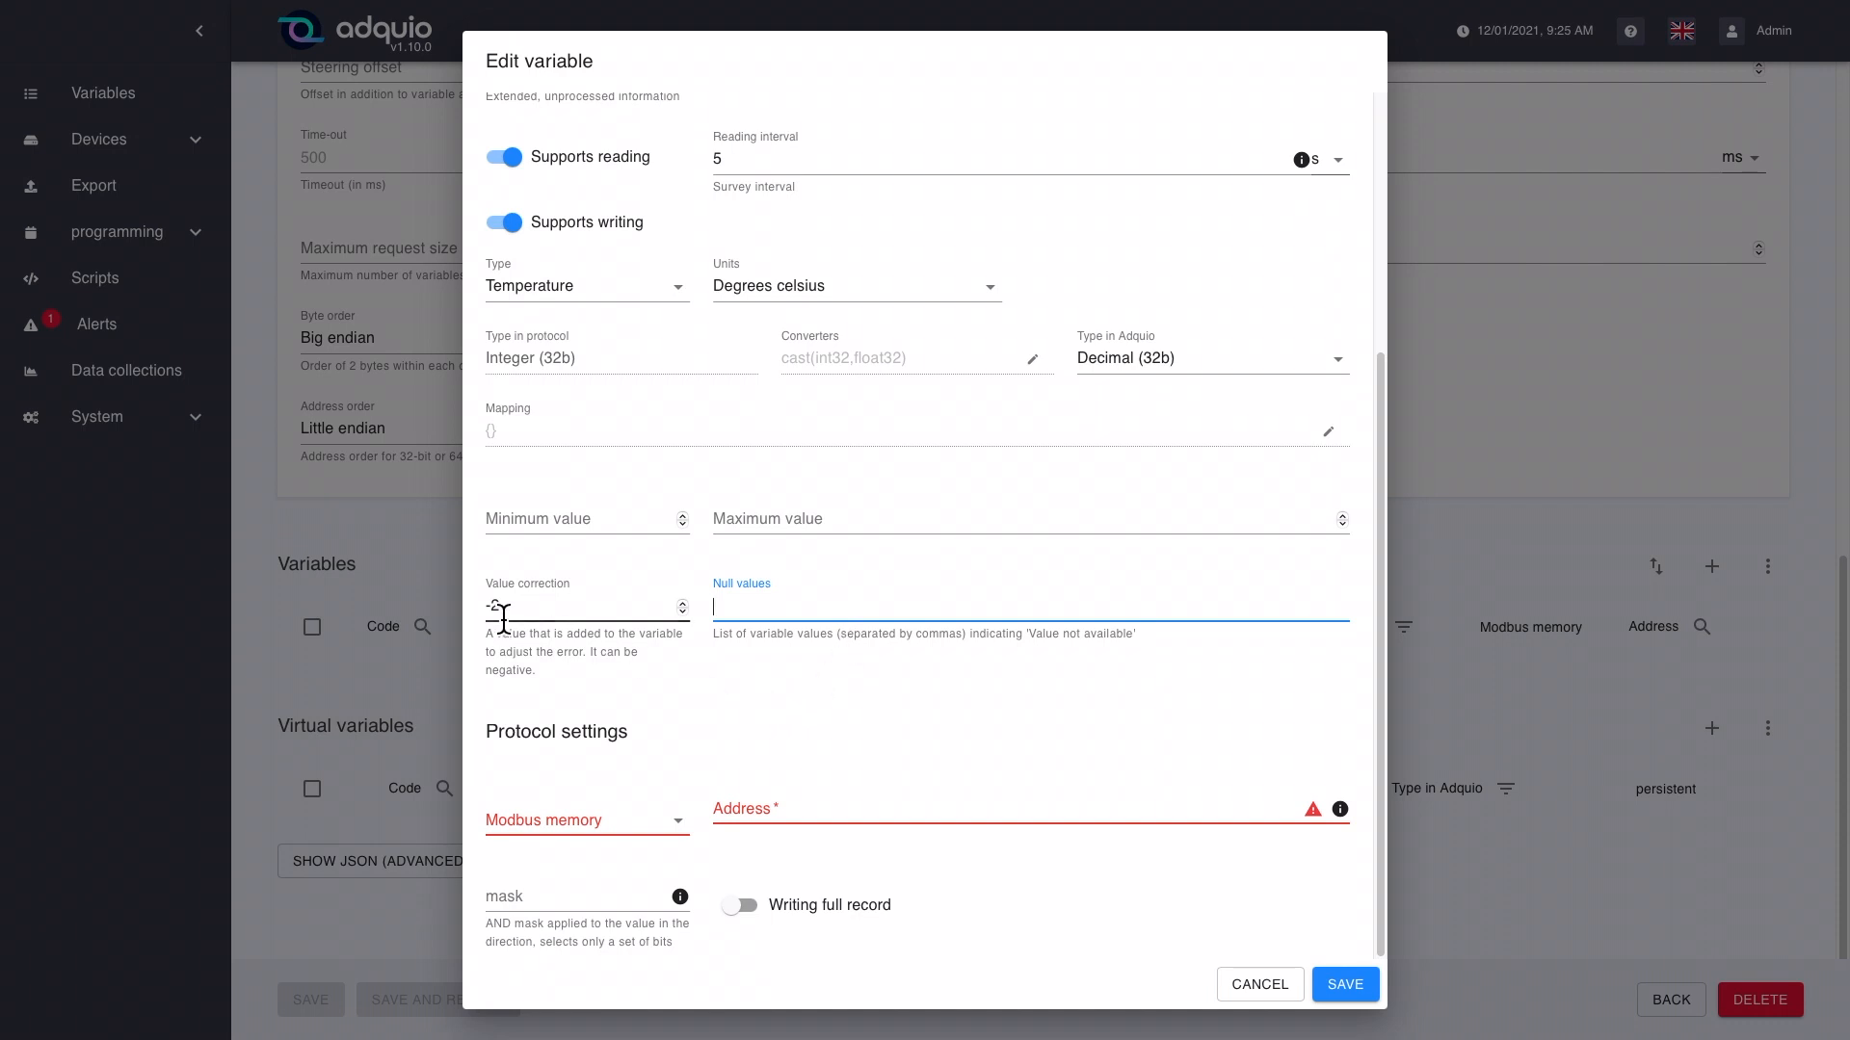
left_click_drag(524, 607, 448, 599)
key("BackSpace")
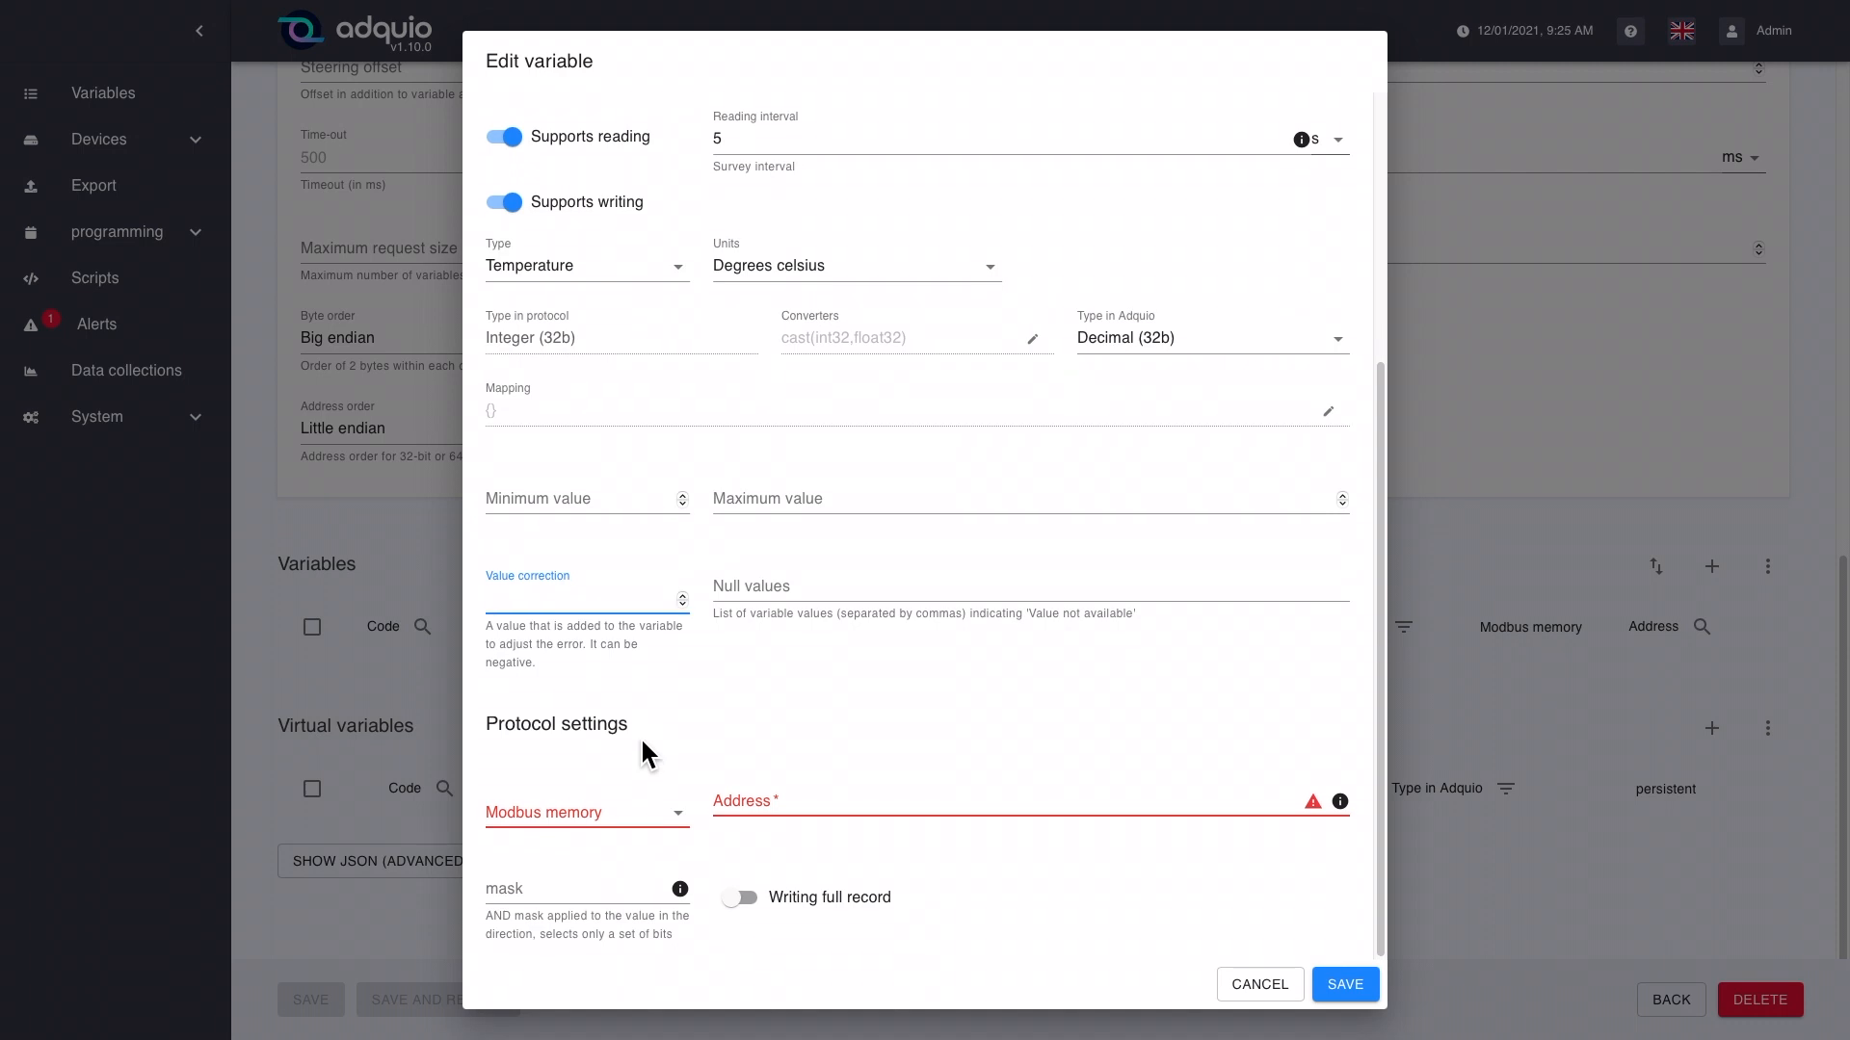
Step: Set the variable's Modbus memory to Coil and start editing its address
left_click(638, 836)
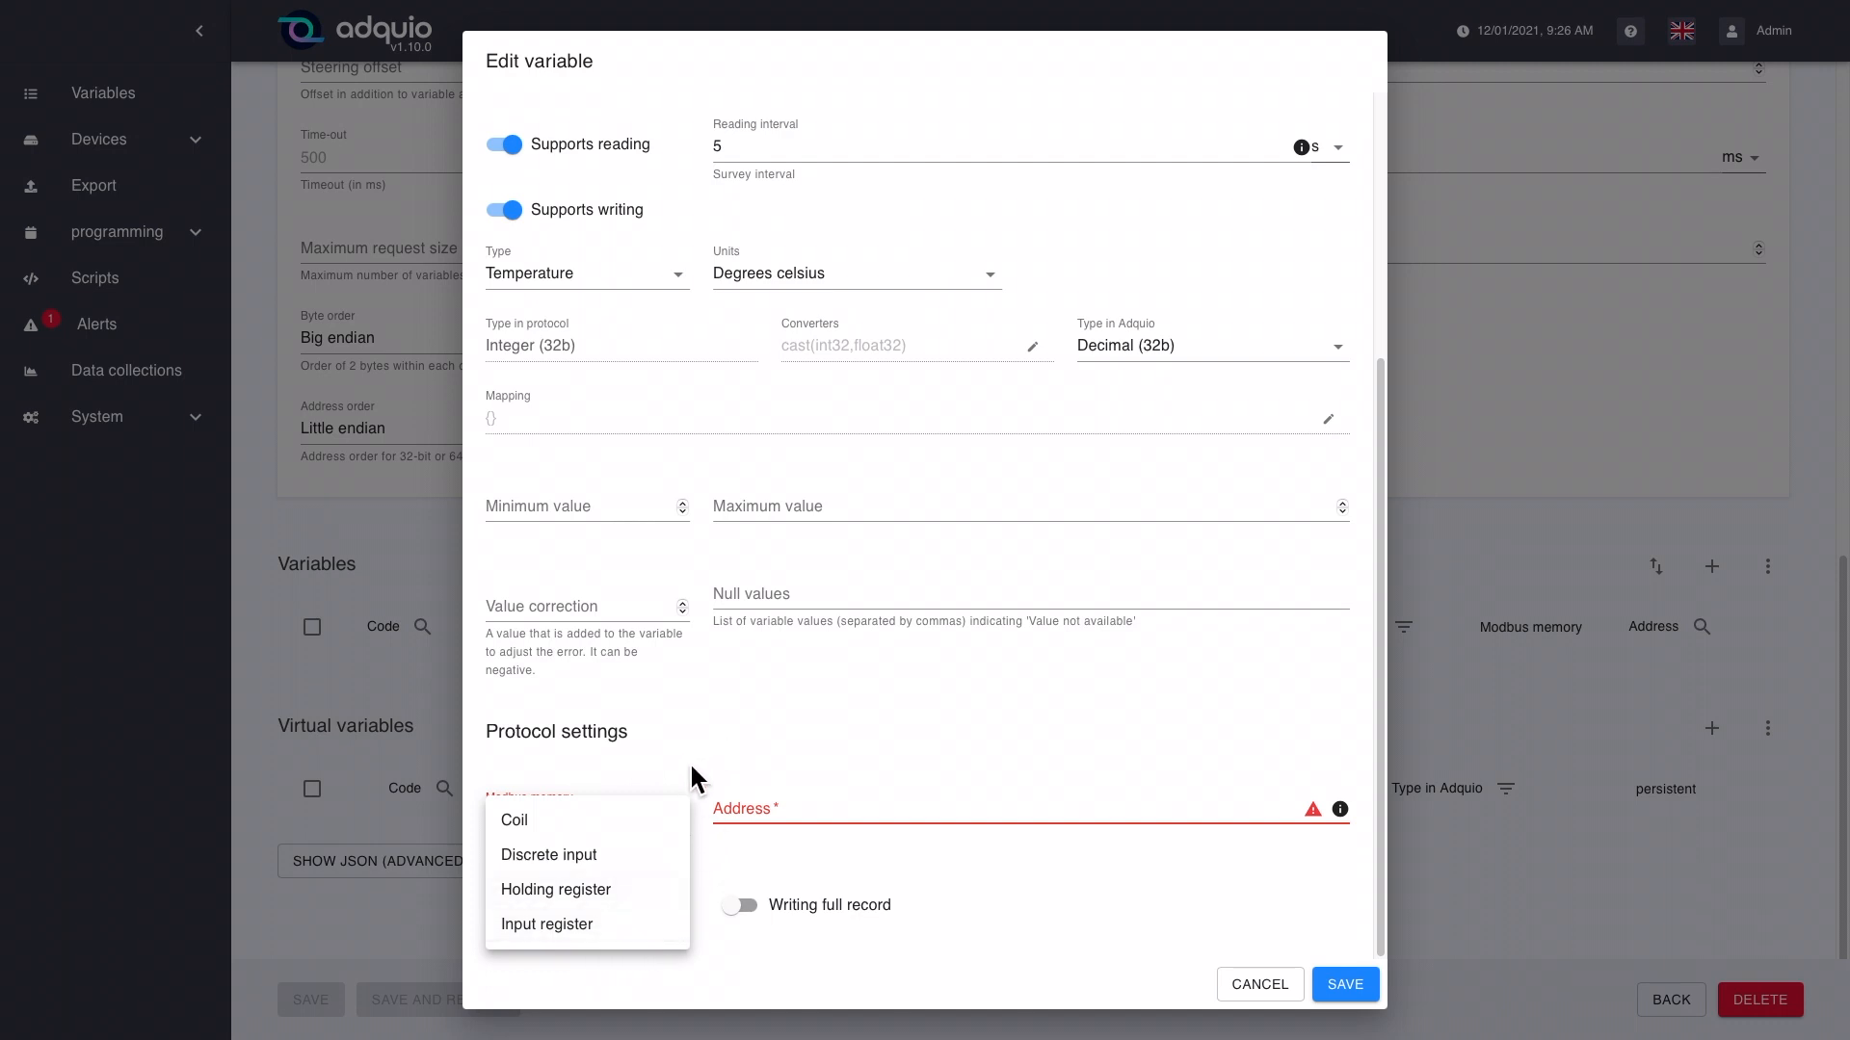
left_click(605, 827)
left_click(821, 815)
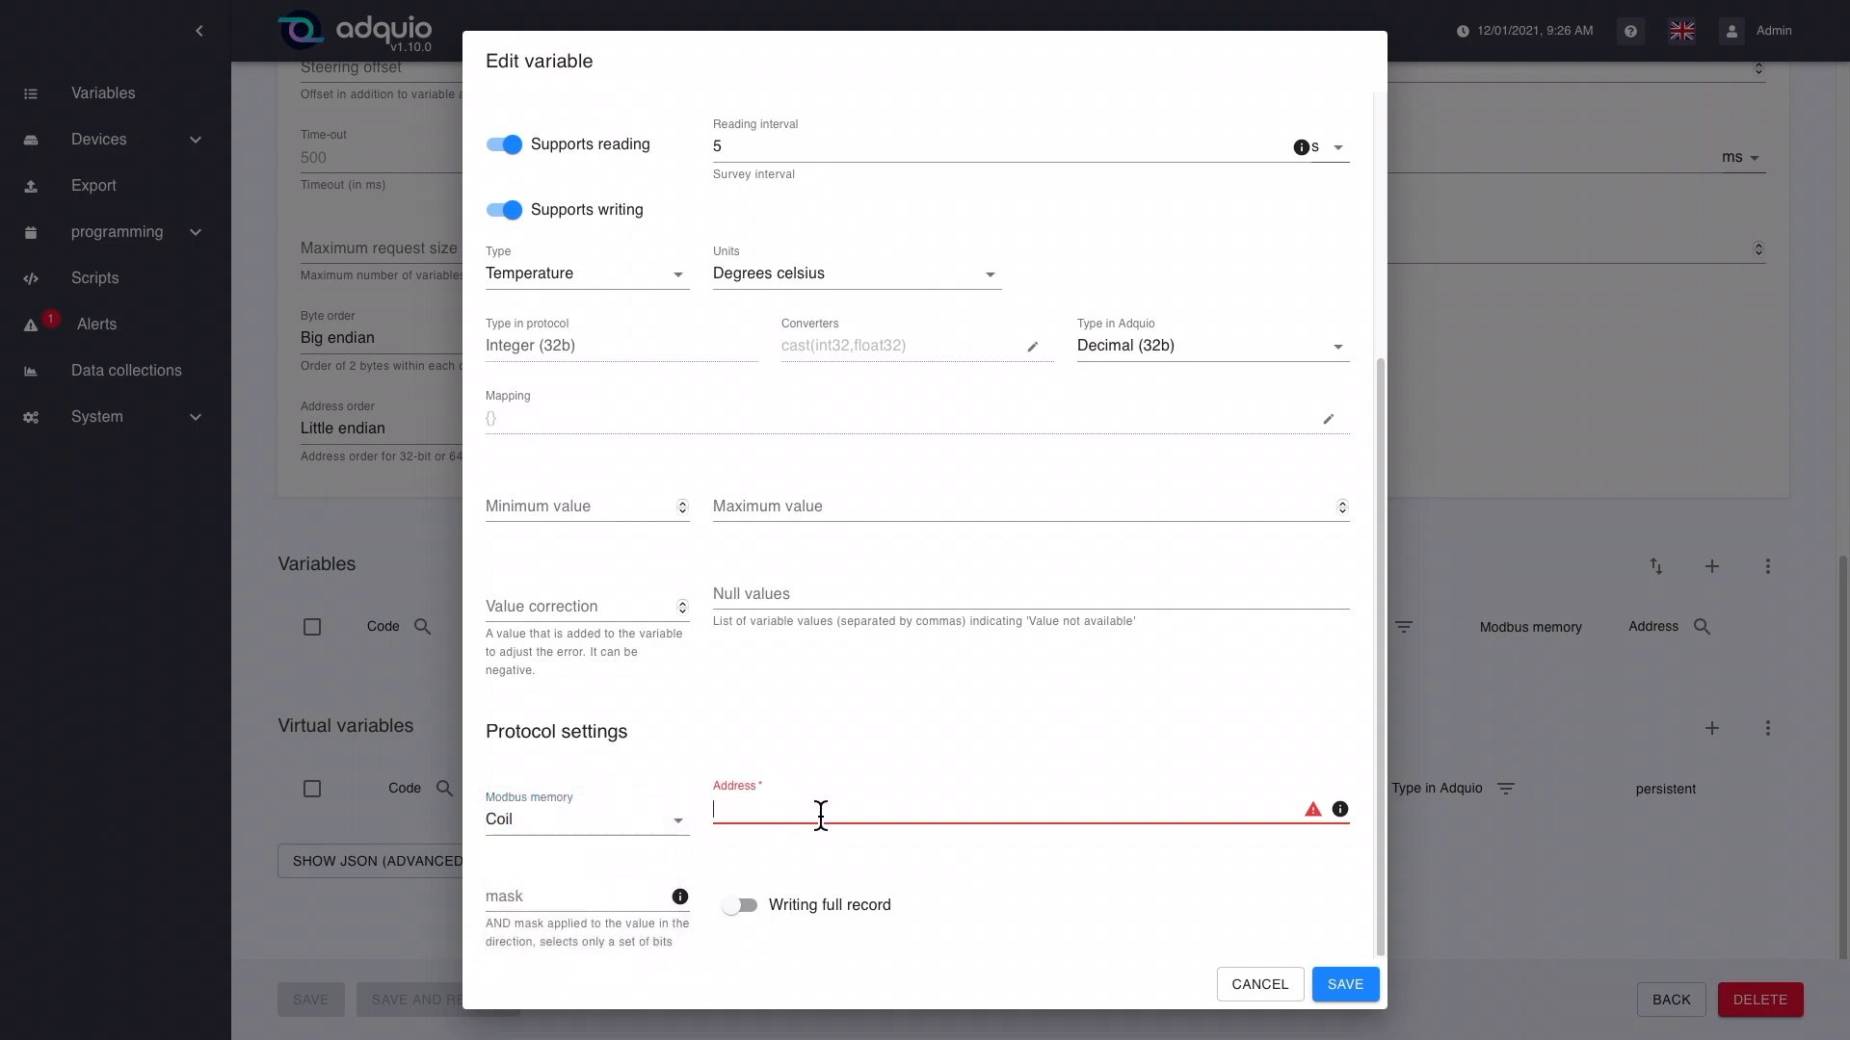
left_click(655, 838)
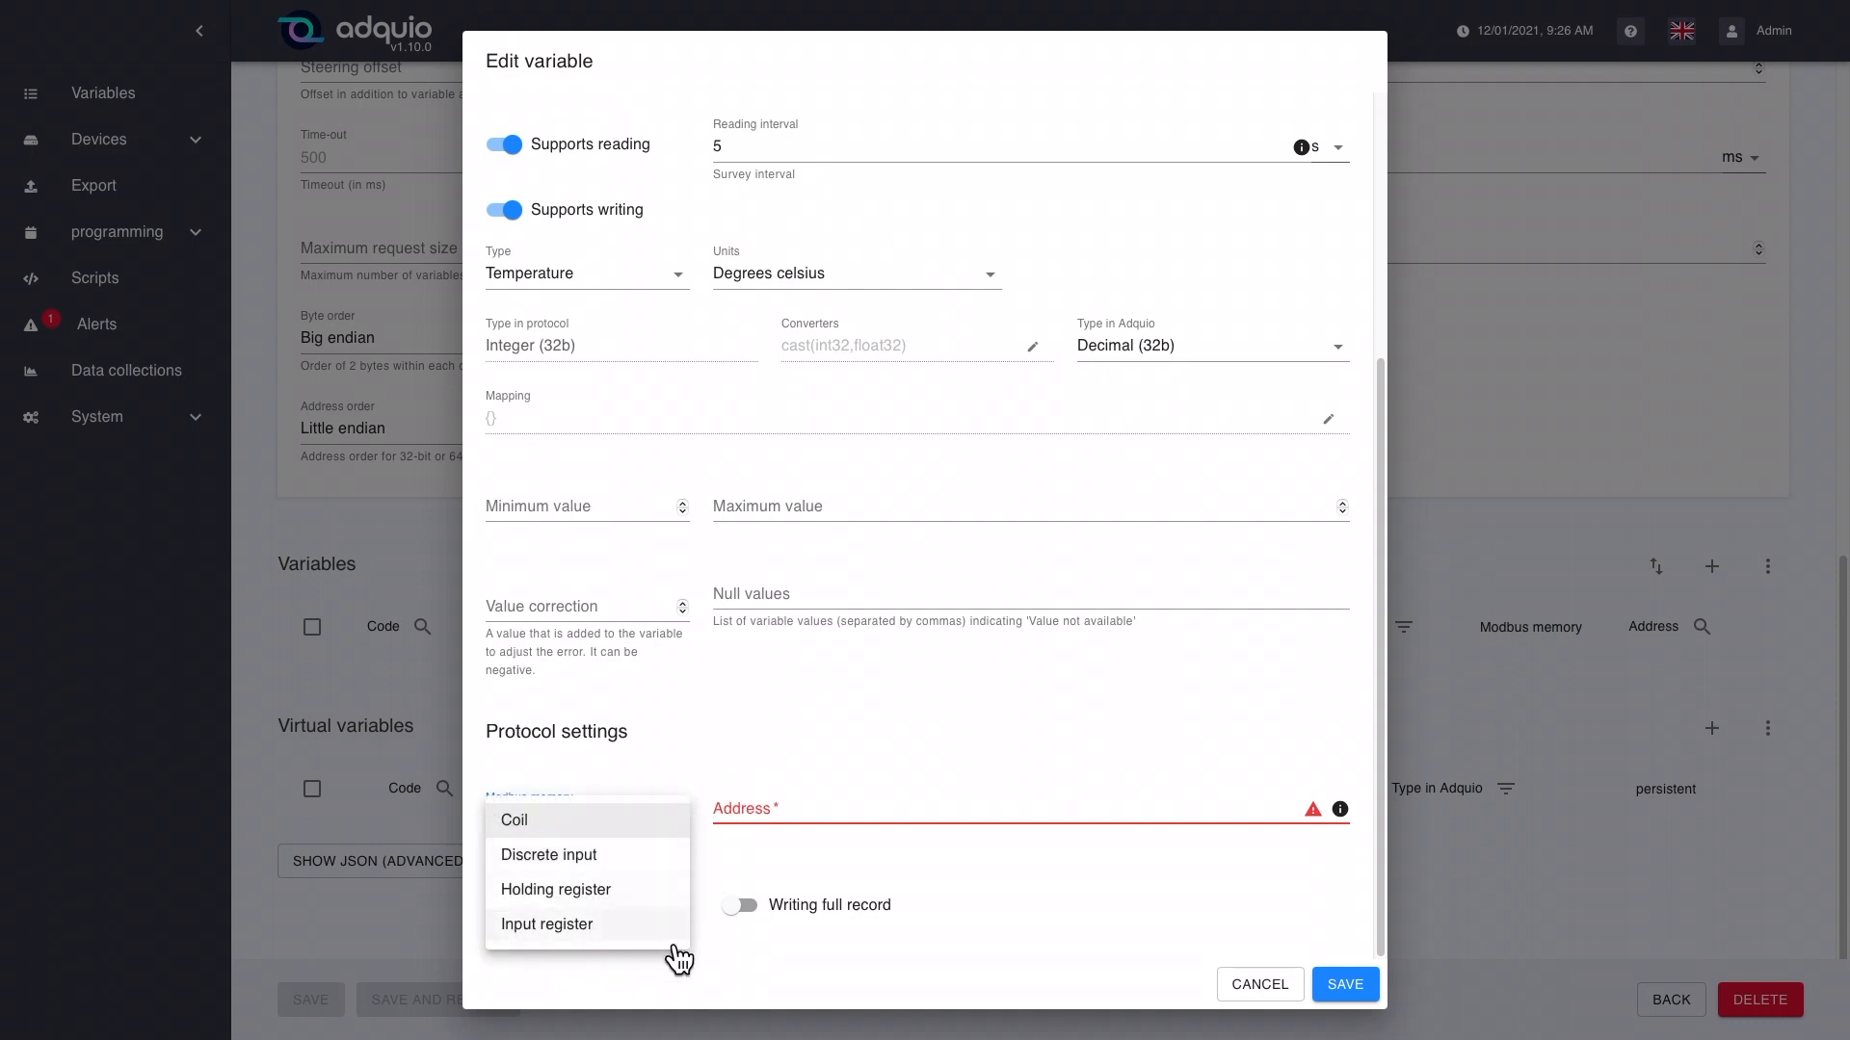
left_click(752, 805)
left_click(763, 811)
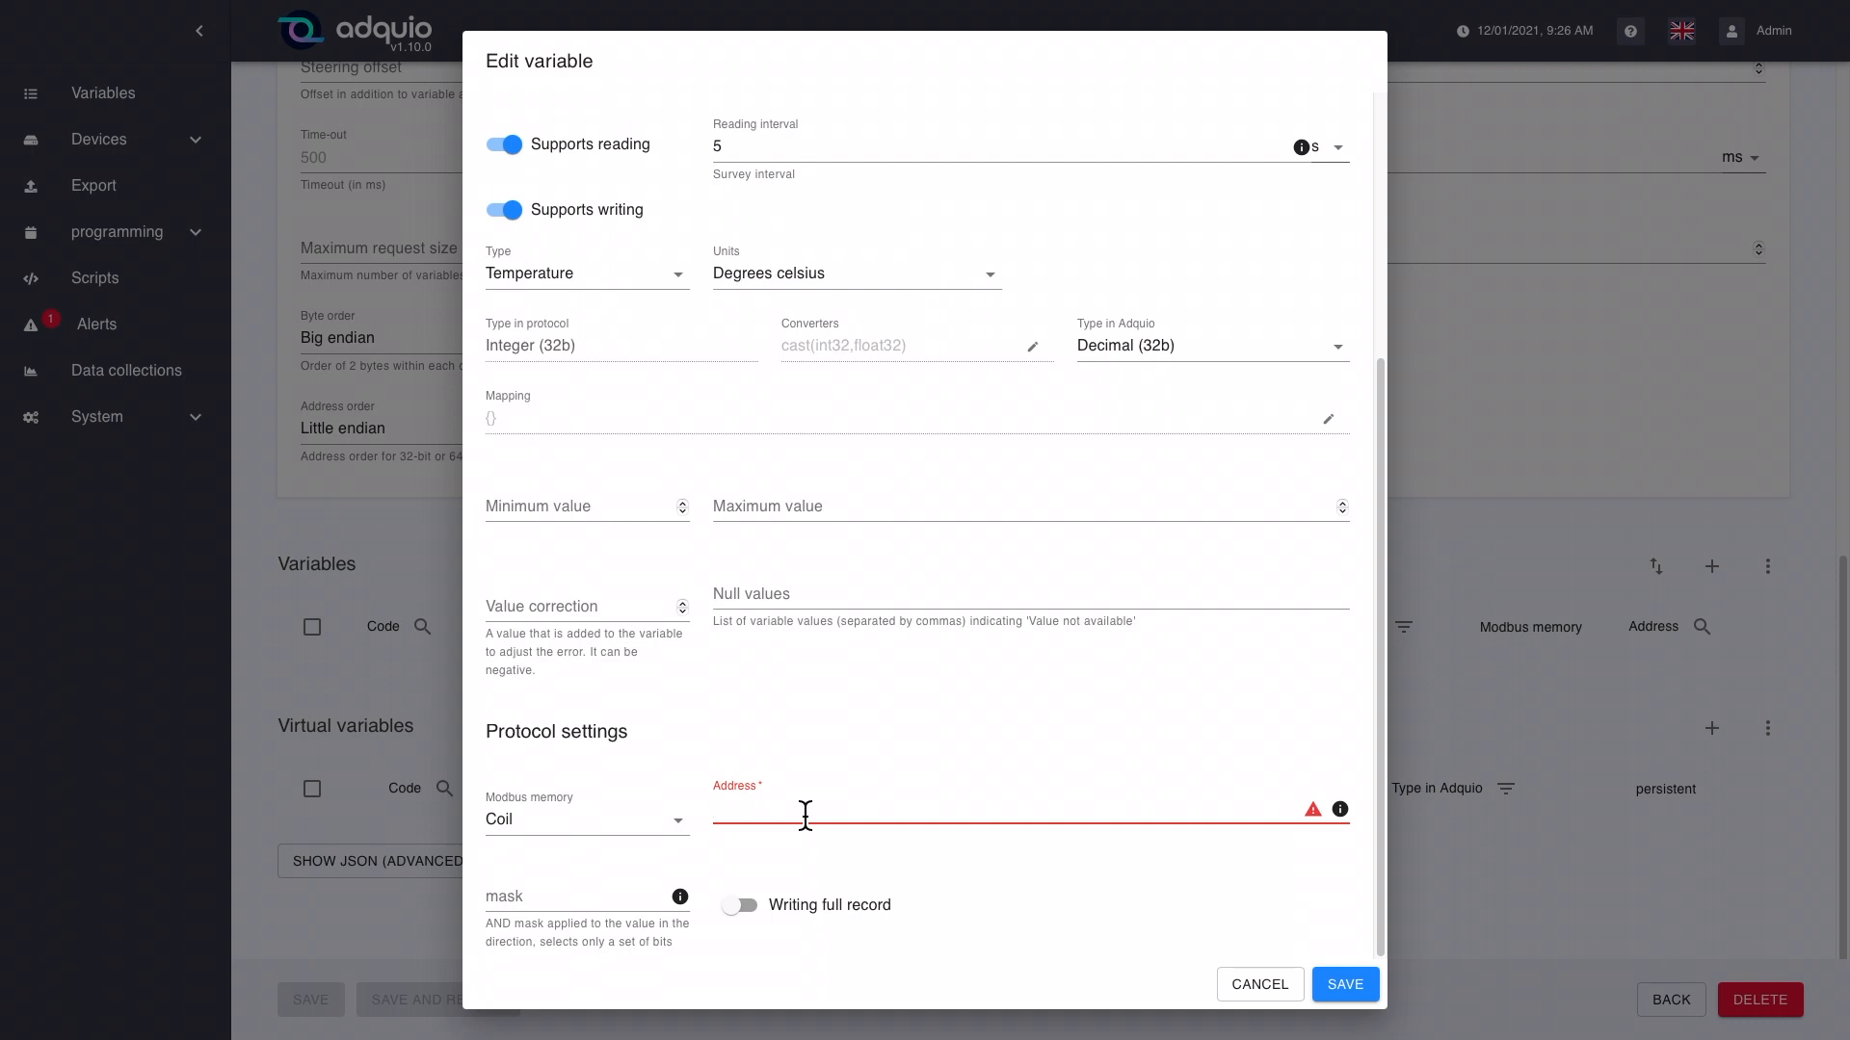
Step: Try the address formats 10.1, 5, 0X20 and 2.13 for the variable
type("10")
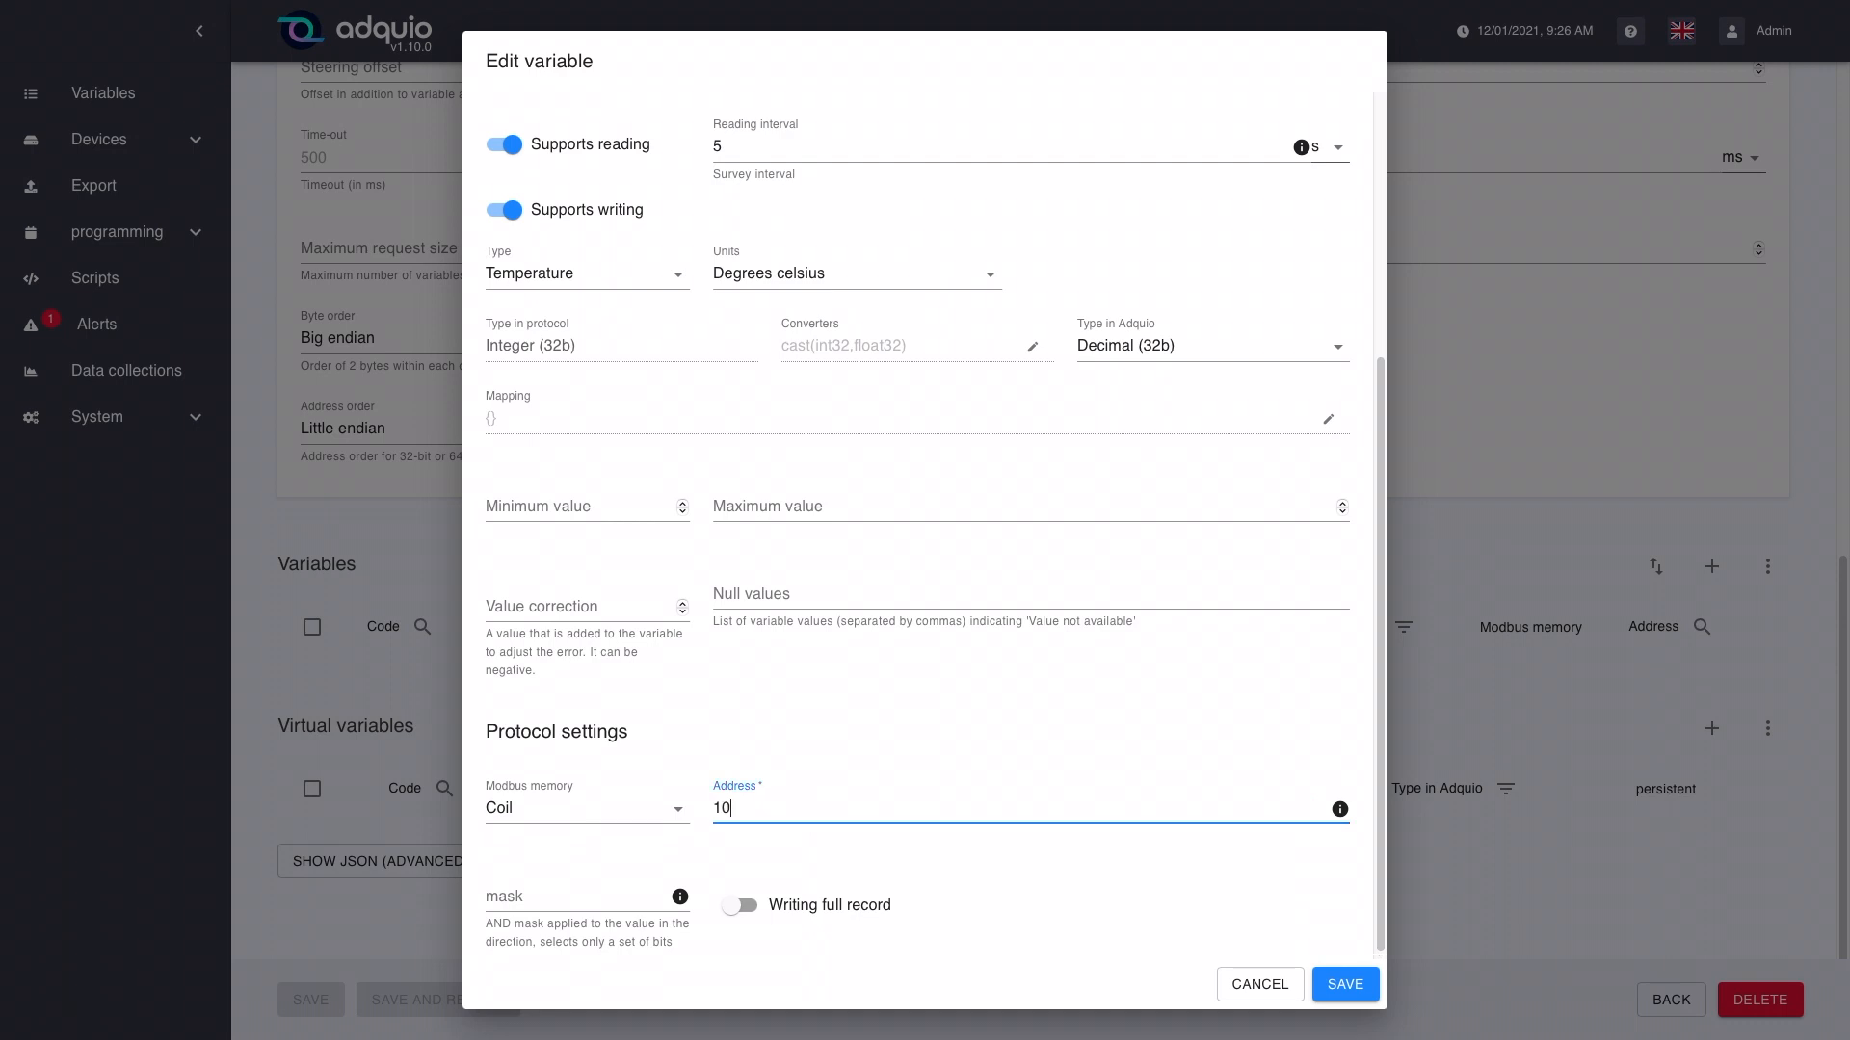
type(".1")
key("BackSpace")
key("BackSpace")
key("BackSpace")
key("BackSpace")
type("5")
key("BackSpace")
type("0X20")
key("BackSpace")
key("BackSpace")
key("BackSpace")
key("BackSpace")
type("2.13")
Step: Try the hexadecimal address 0X0F and replace it with address 1
key("BackSpace")
key("BackSpace")
key("BackSpace")
key("BackSpace")
type("0X0F")
key("BackSpace")
key("BackSpace")
key("BackSpace")
key("BackSpace")
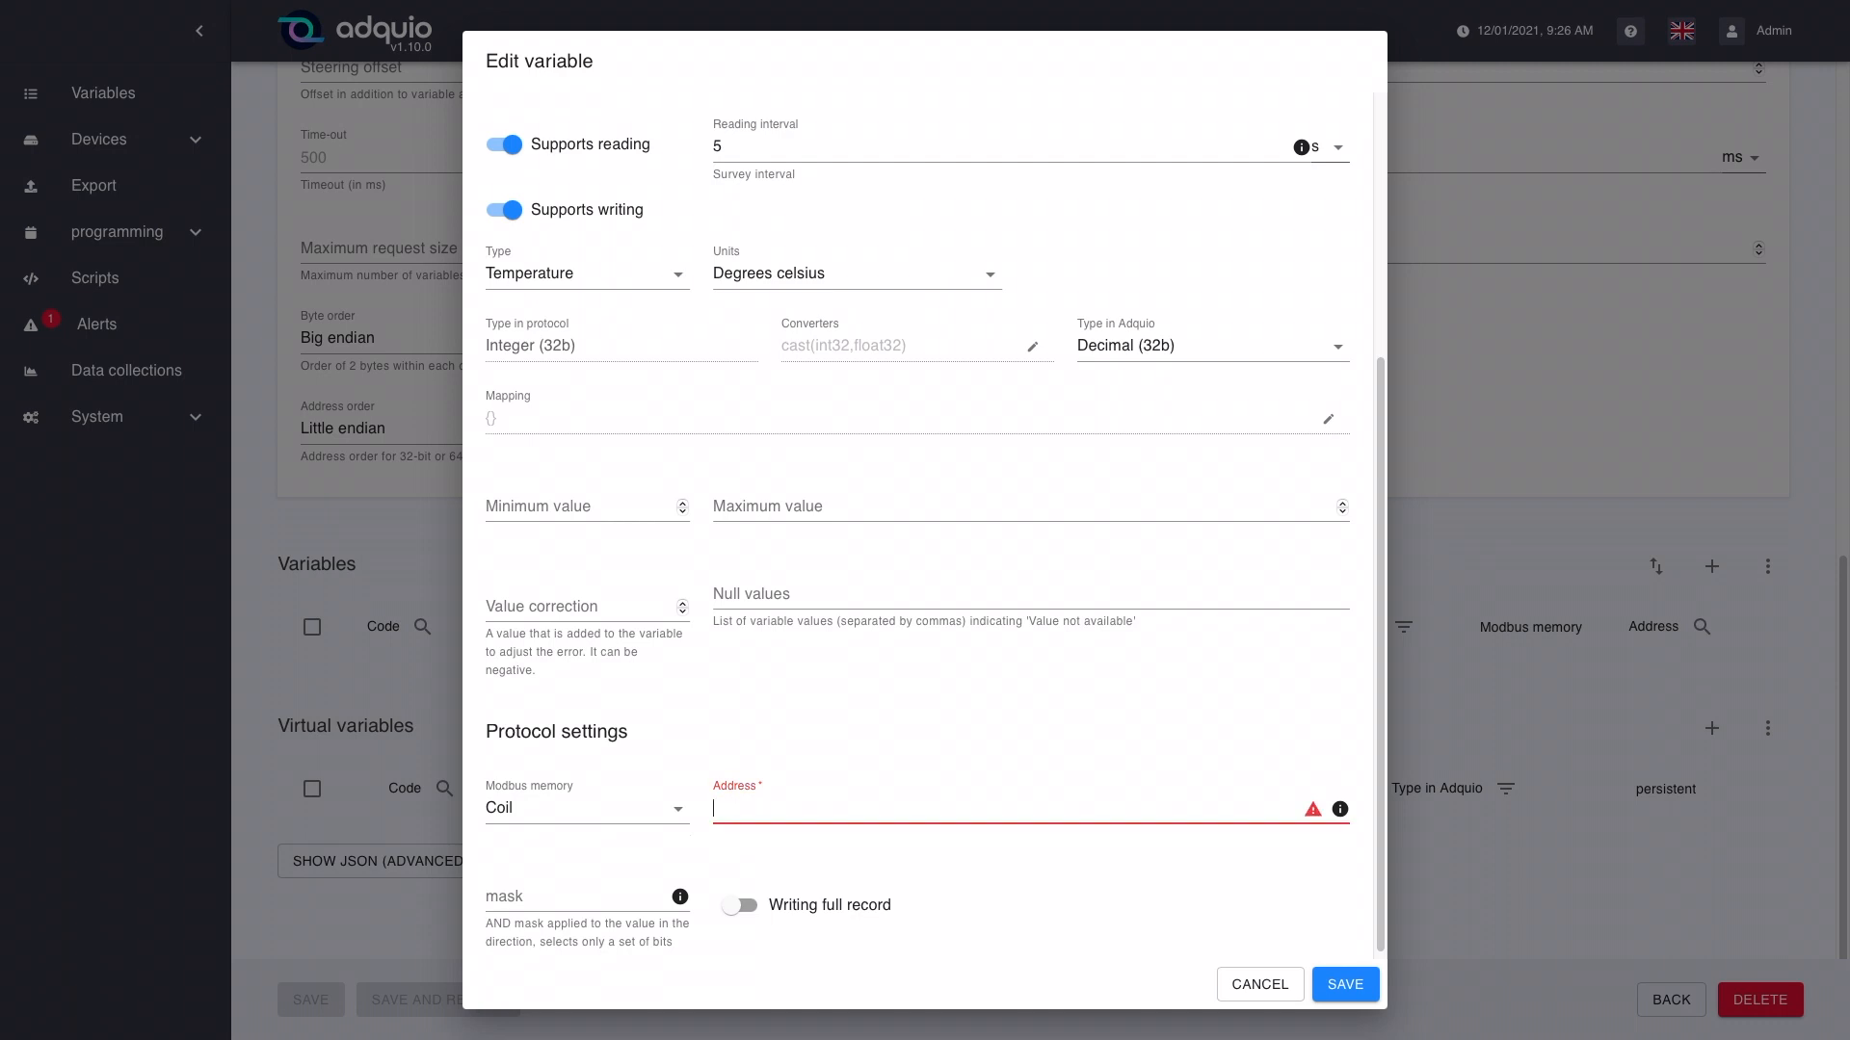
type("1")
Step: Change the Modbus memory to Holding register and show the format help for the mask
left_click(582, 901)
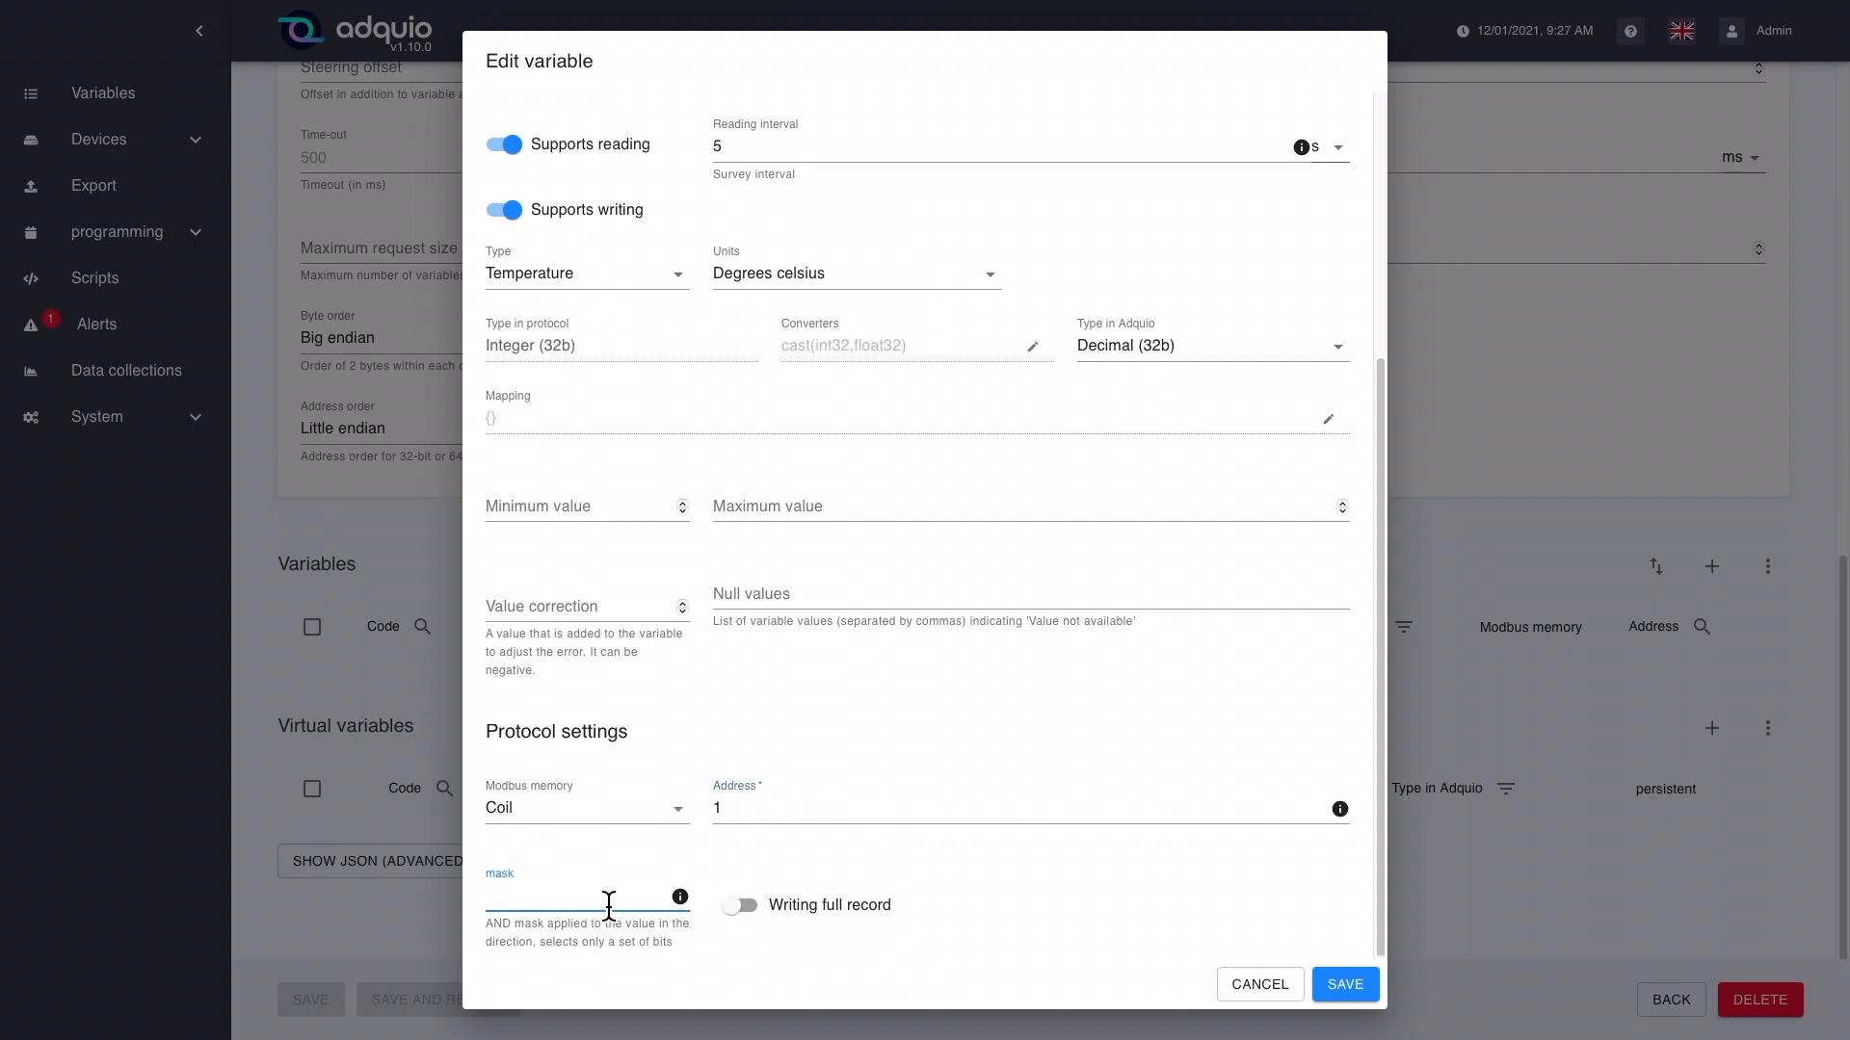
left_click(640, 817)
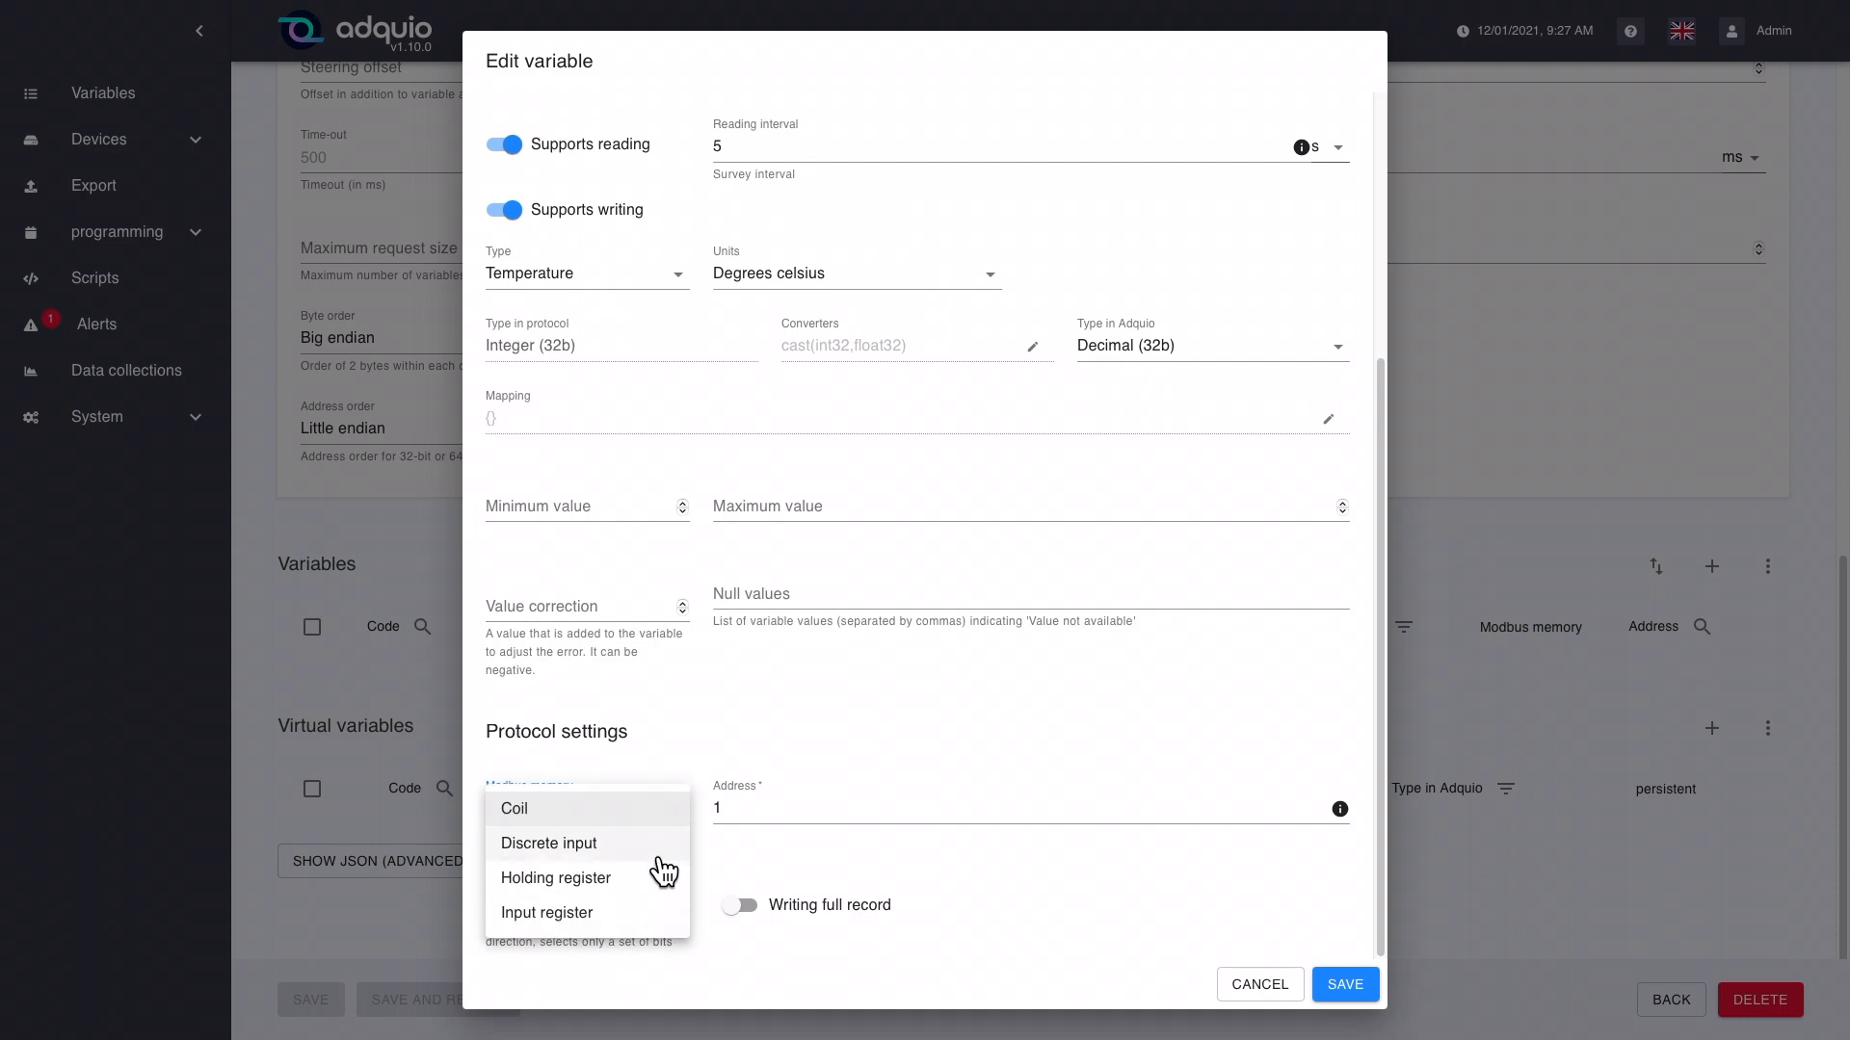
left_click(653, 879)
left_click(584, 904)
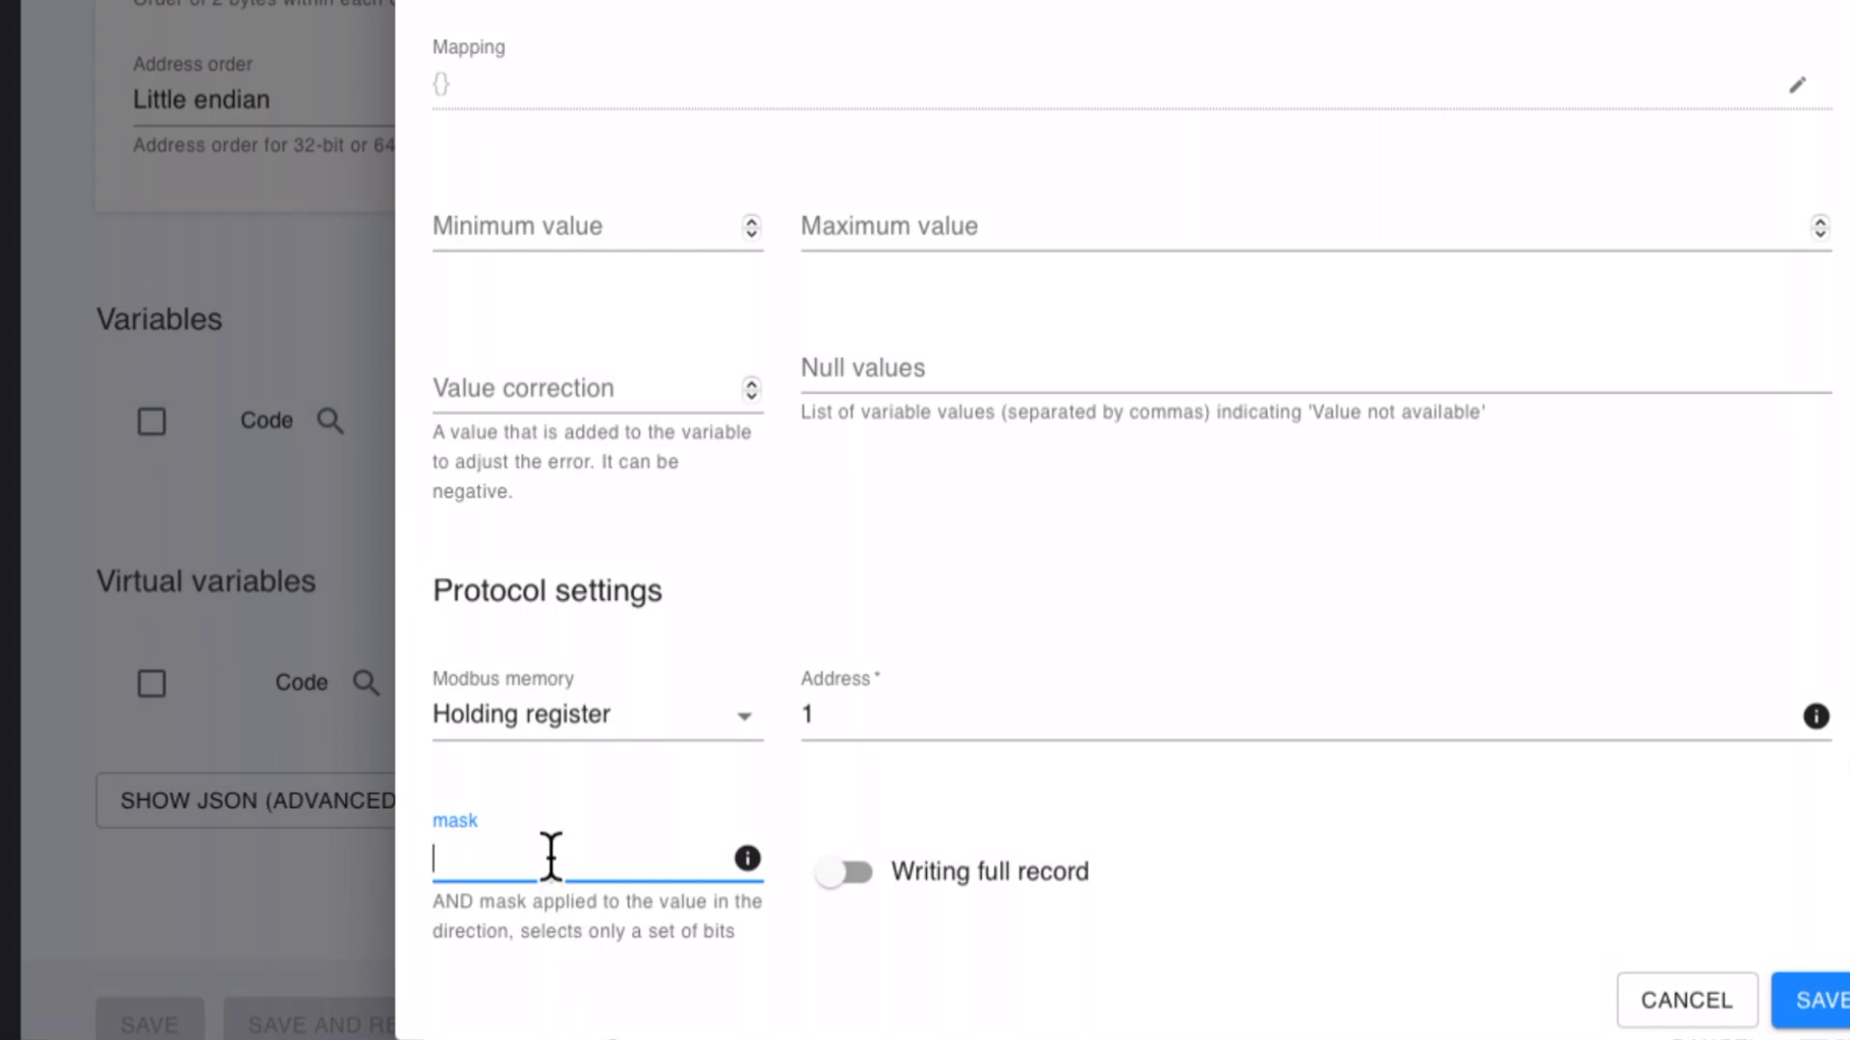
left_click(747, 860)
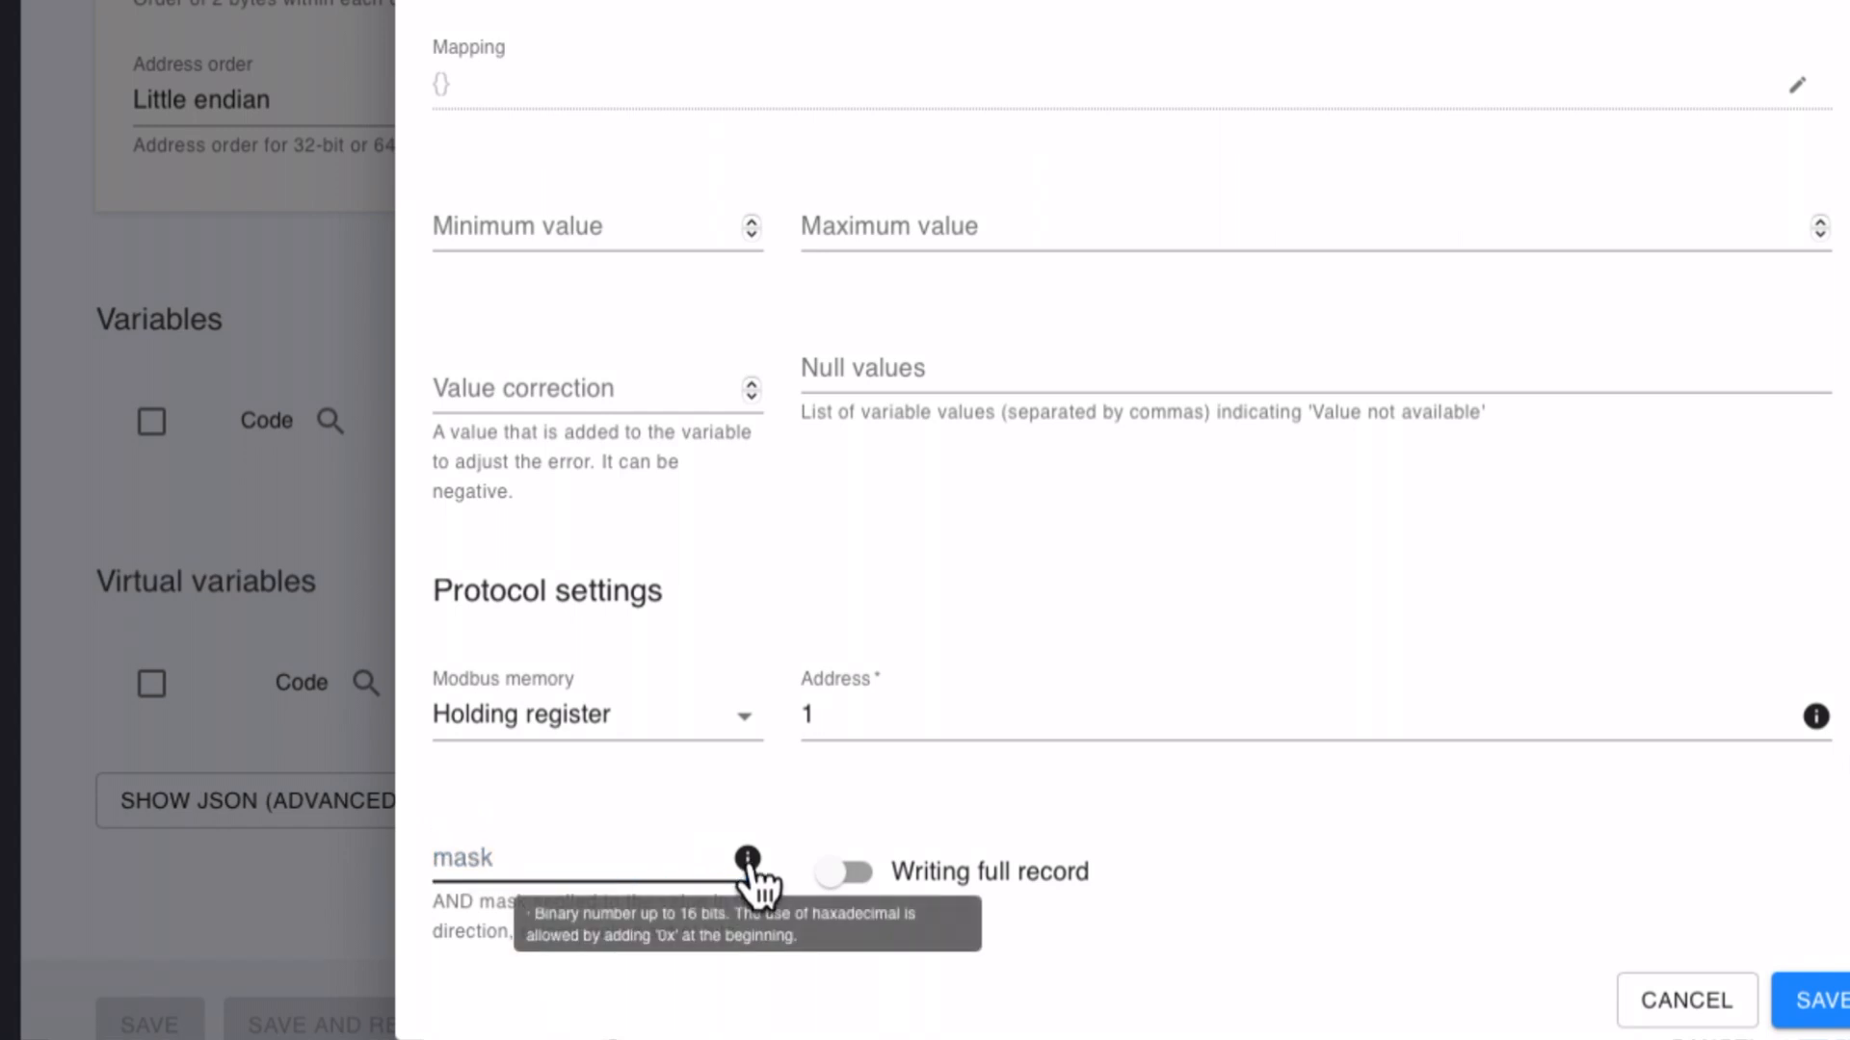
left_click(588, 858)
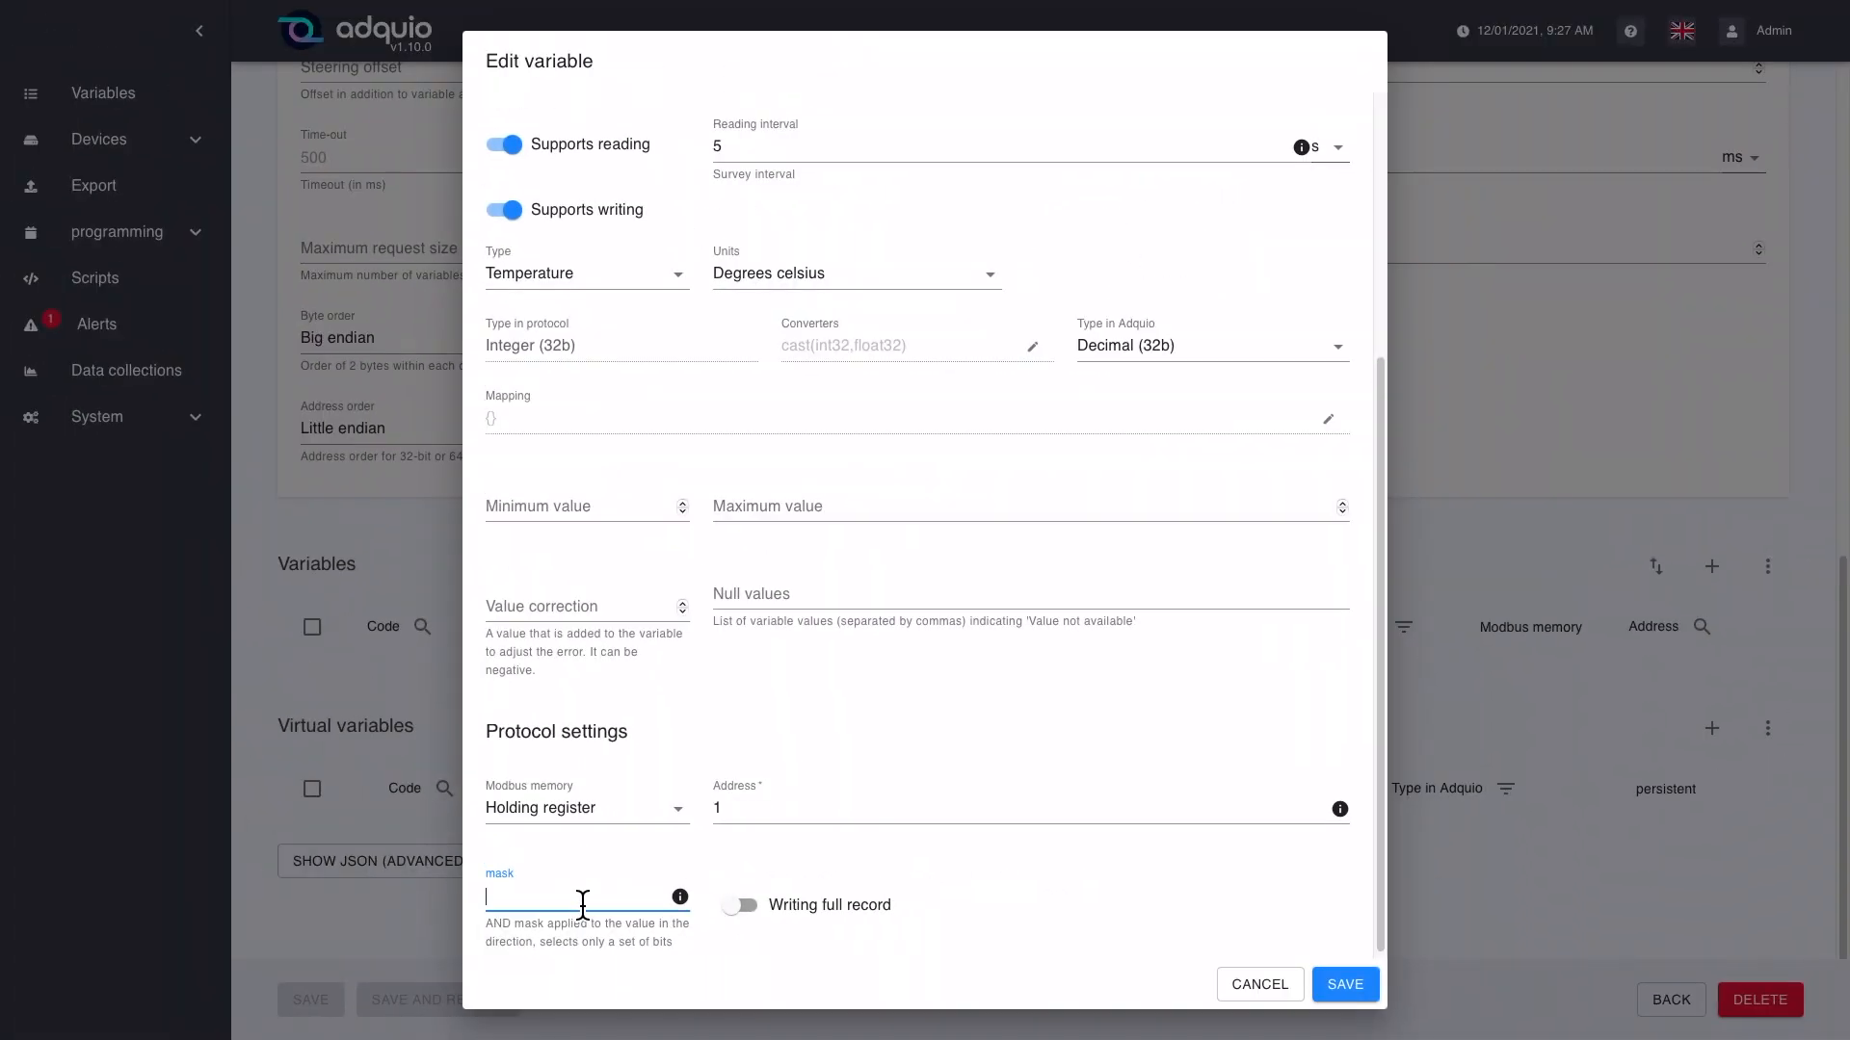
Step: Try the hexadecimal masks 0X1234, 0X0FF0 and 0X0023, separated by spaces, in the variable's mask
type("0")
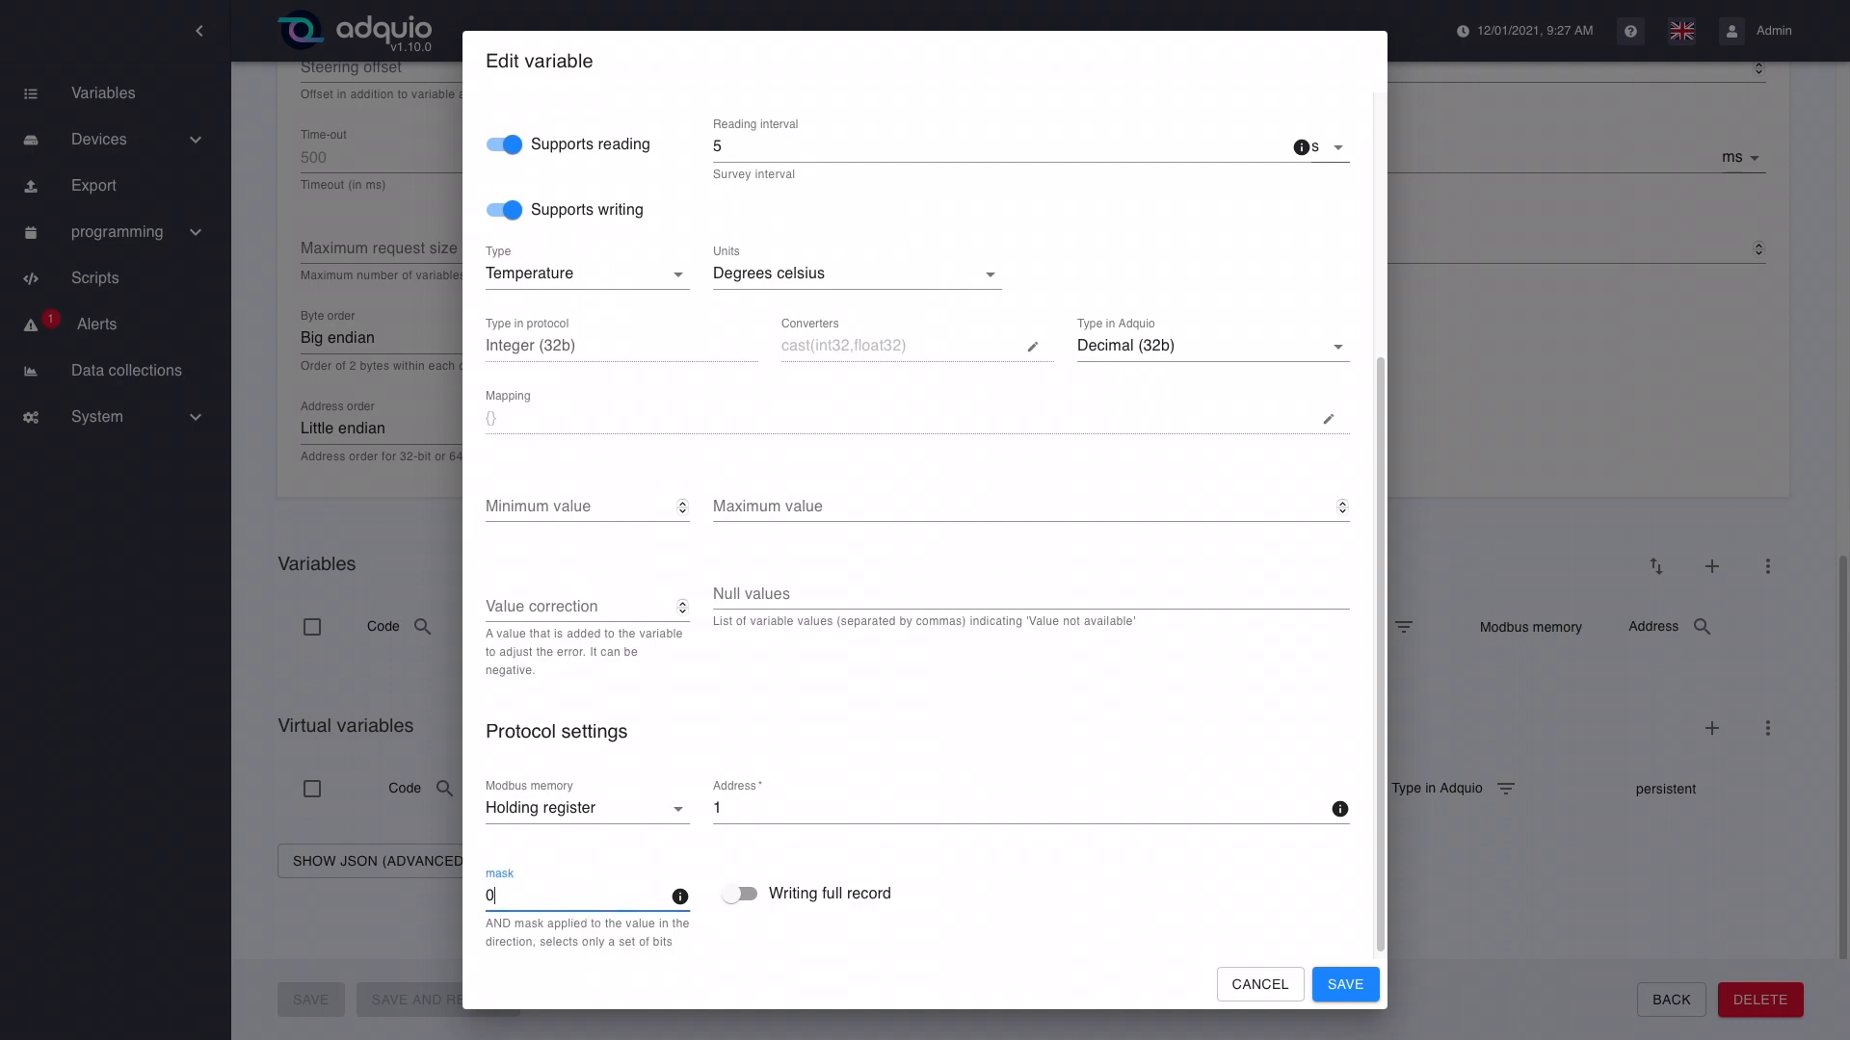
type("X1234 0X0FF0 0X00")
type("23")
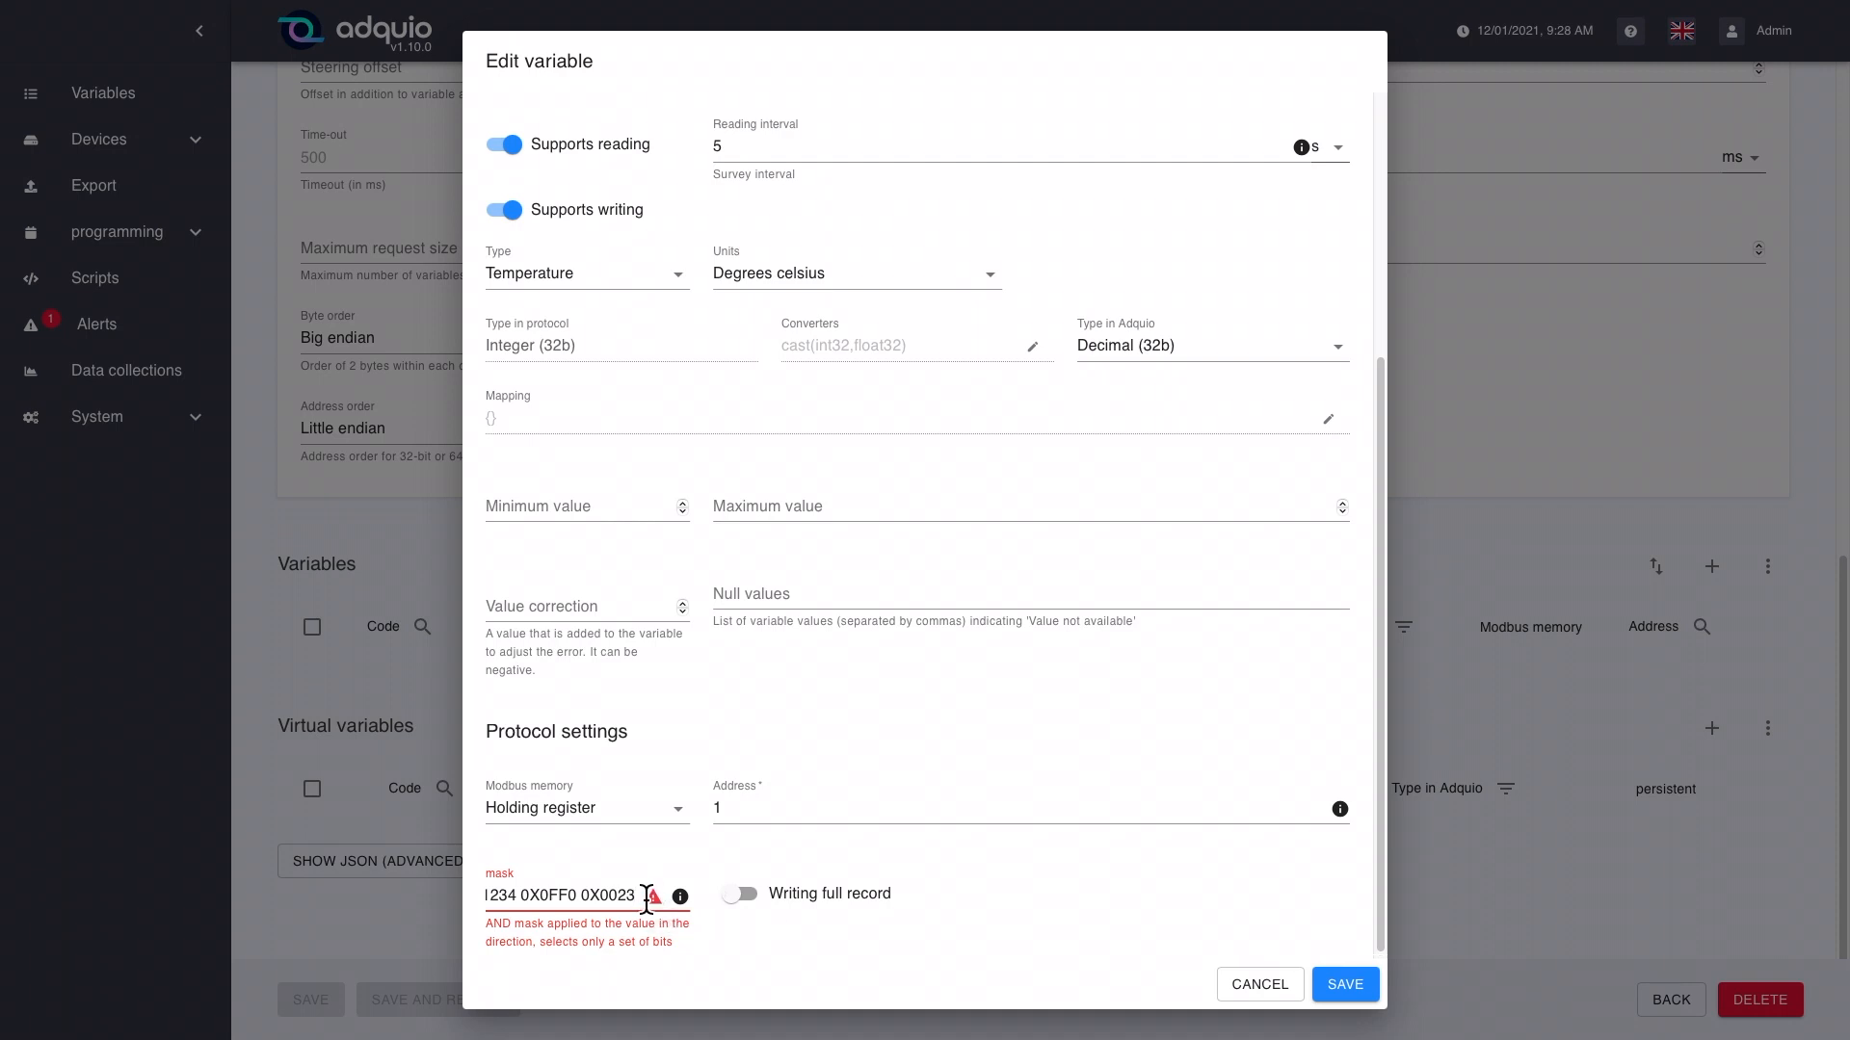
Step: Clear the whole mask entry of the variable
left_click_drag(661, 908, 464, 896)
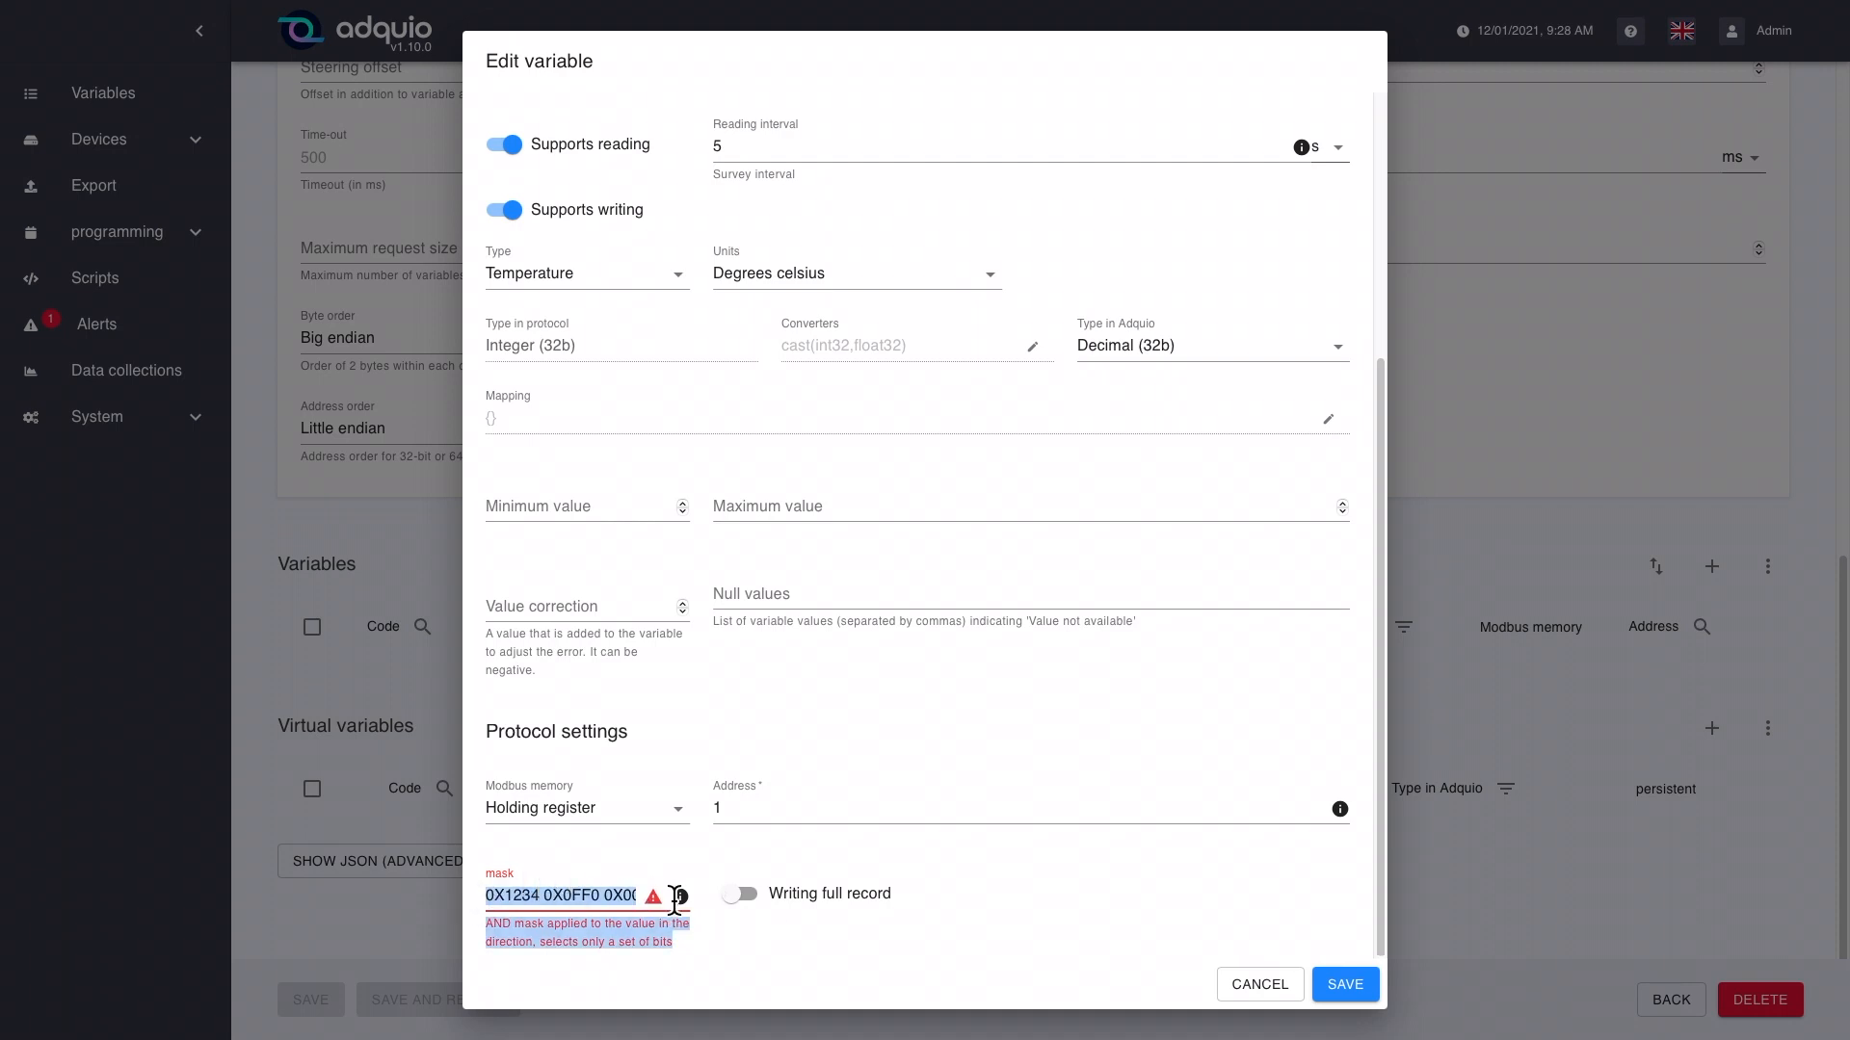
mouse_move(678, 907)
left_click_drag(648, 902, 479, 887)
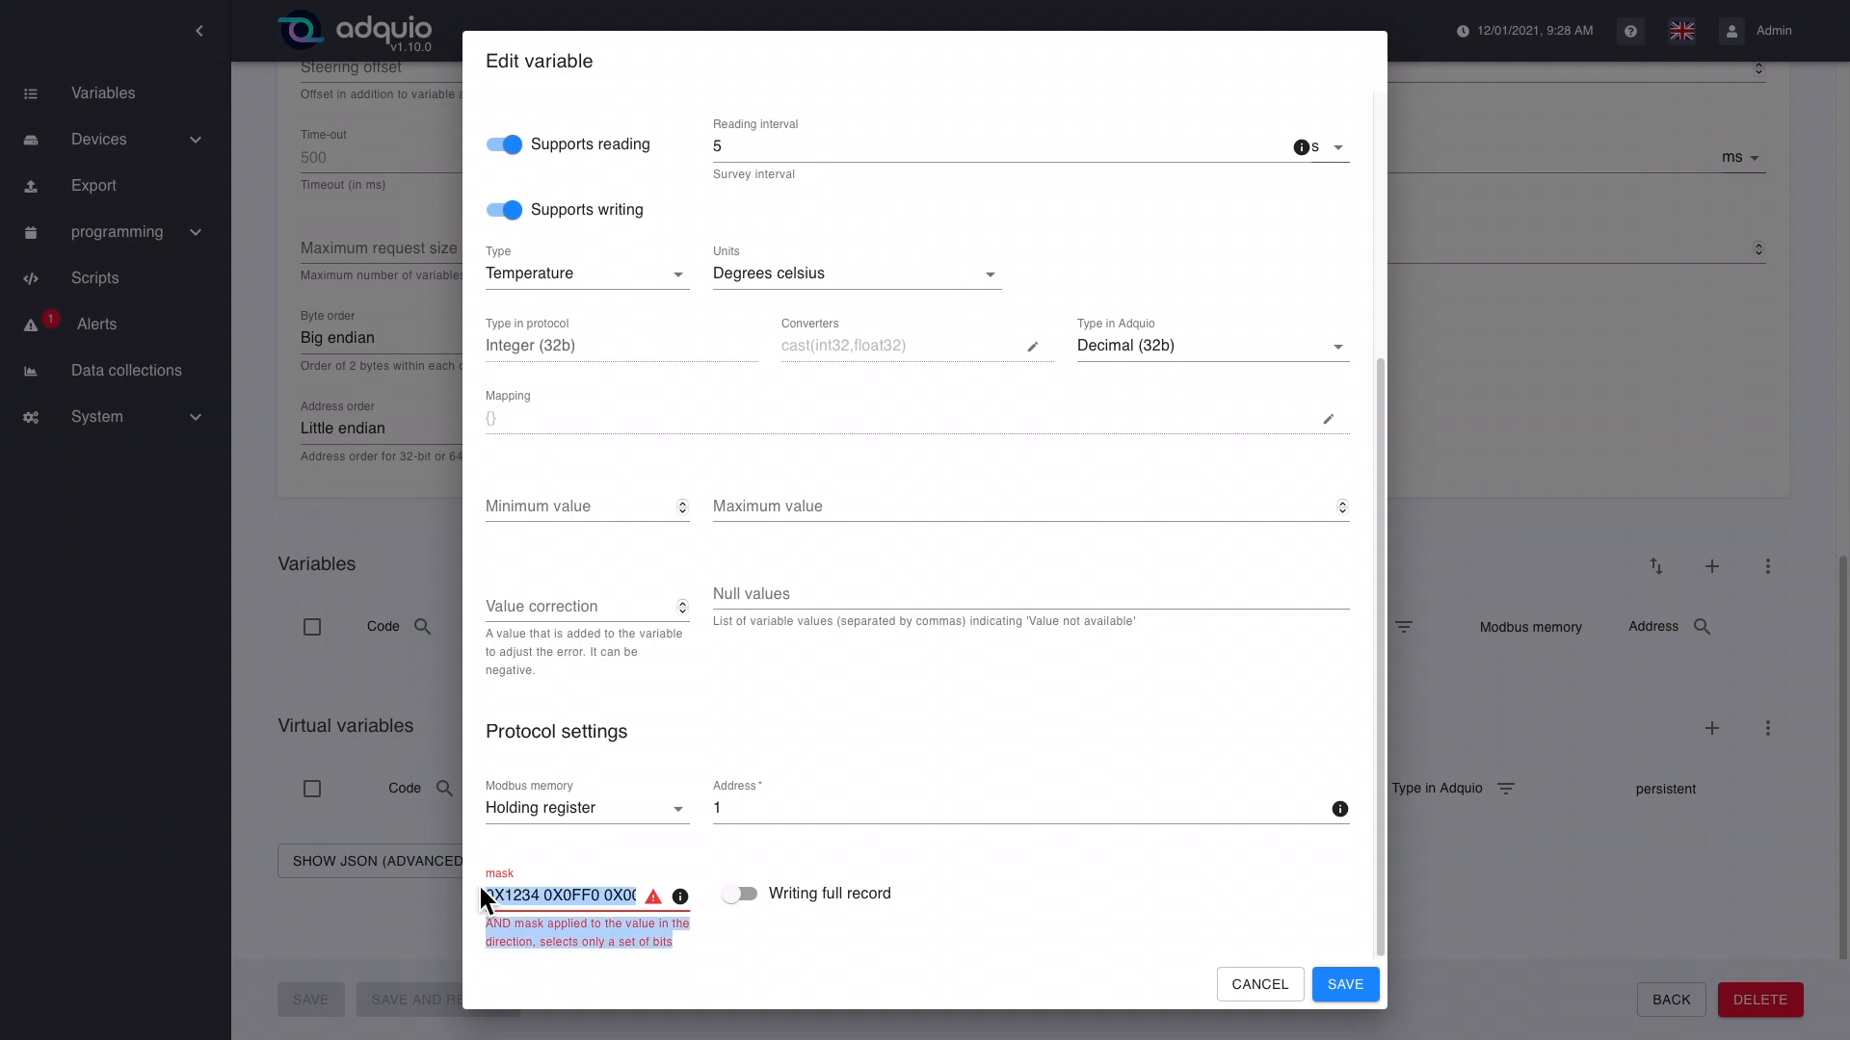
left_click(654, 886)
key("BackSpace")
key("BackSpace")
key("BackSpace")
key("BackSpace")
key("BackSpace")
key("BackSpace")
key("BackSpace")
key("BackSpace")
key("BackSpace")
key("BackSpace")
key("BackSpace")
key("BackSpace")
key("BackSpace")
key("BackSpace")
key("BackSpace")
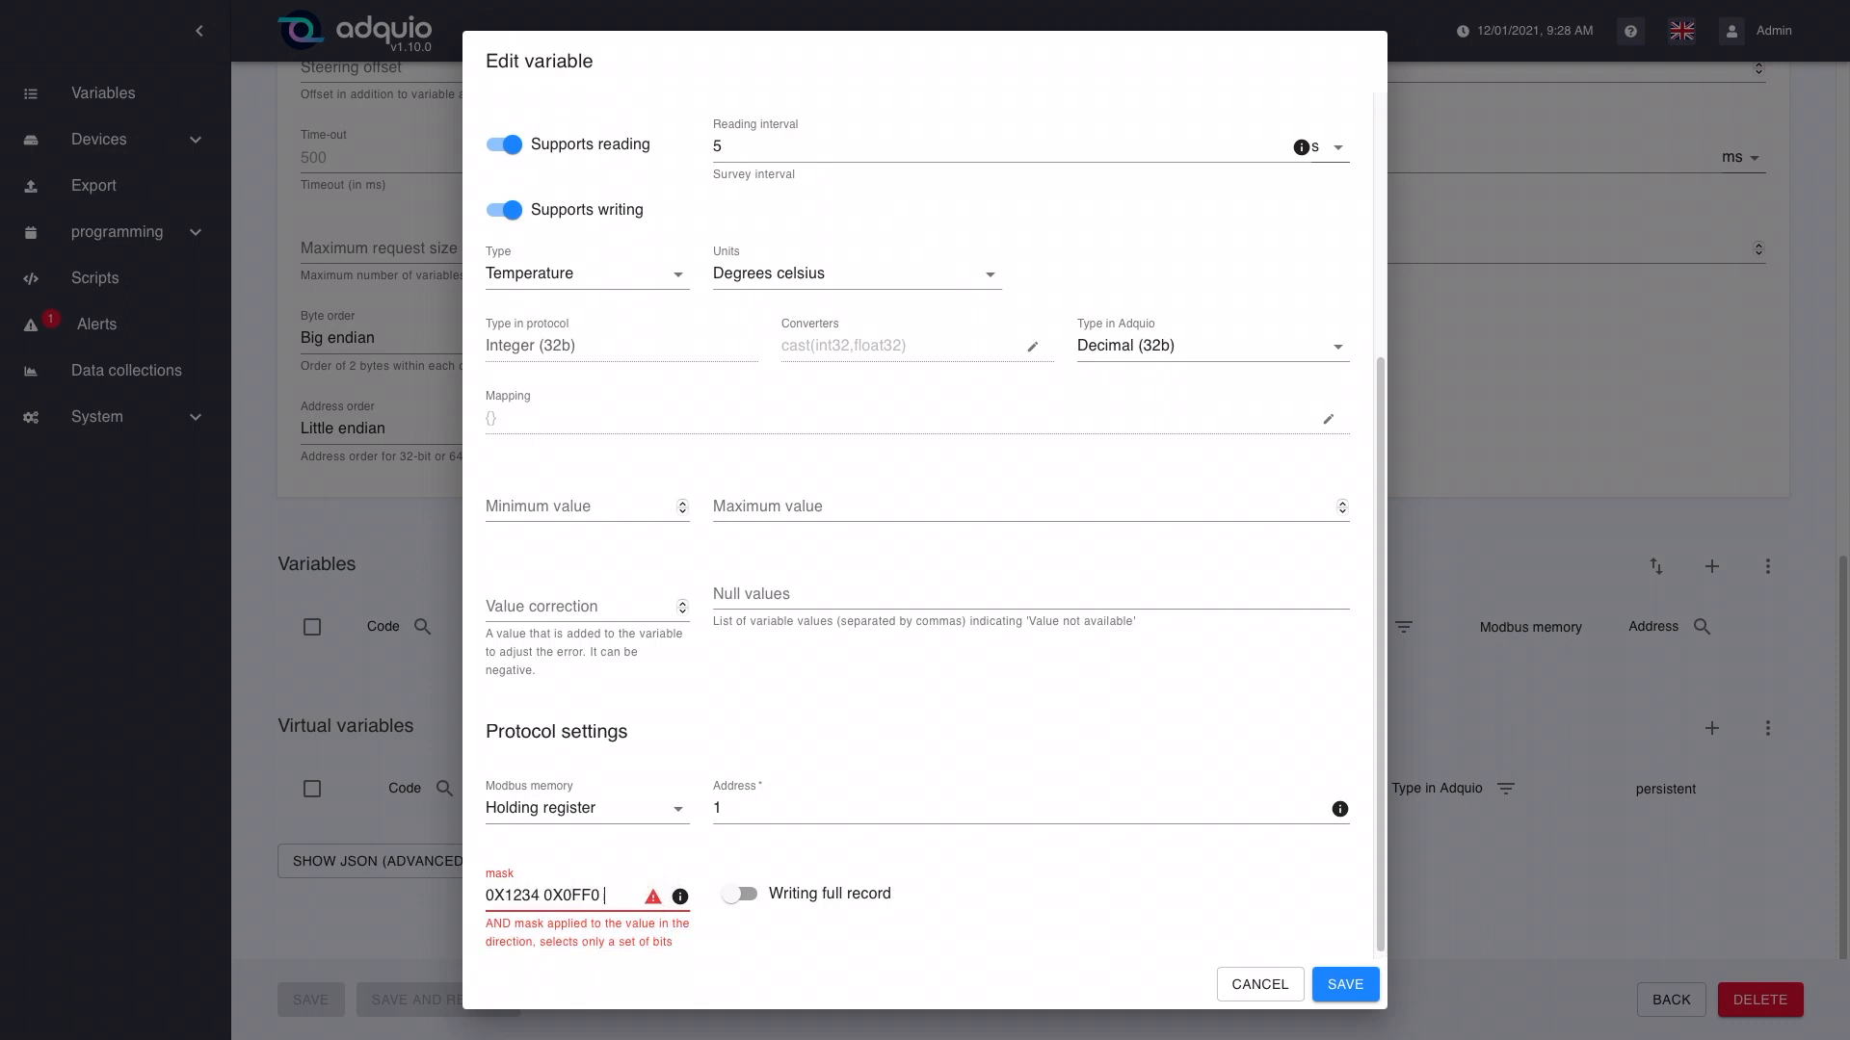
key("BackSpace")
key("BackSpace")
key("BackSpace")
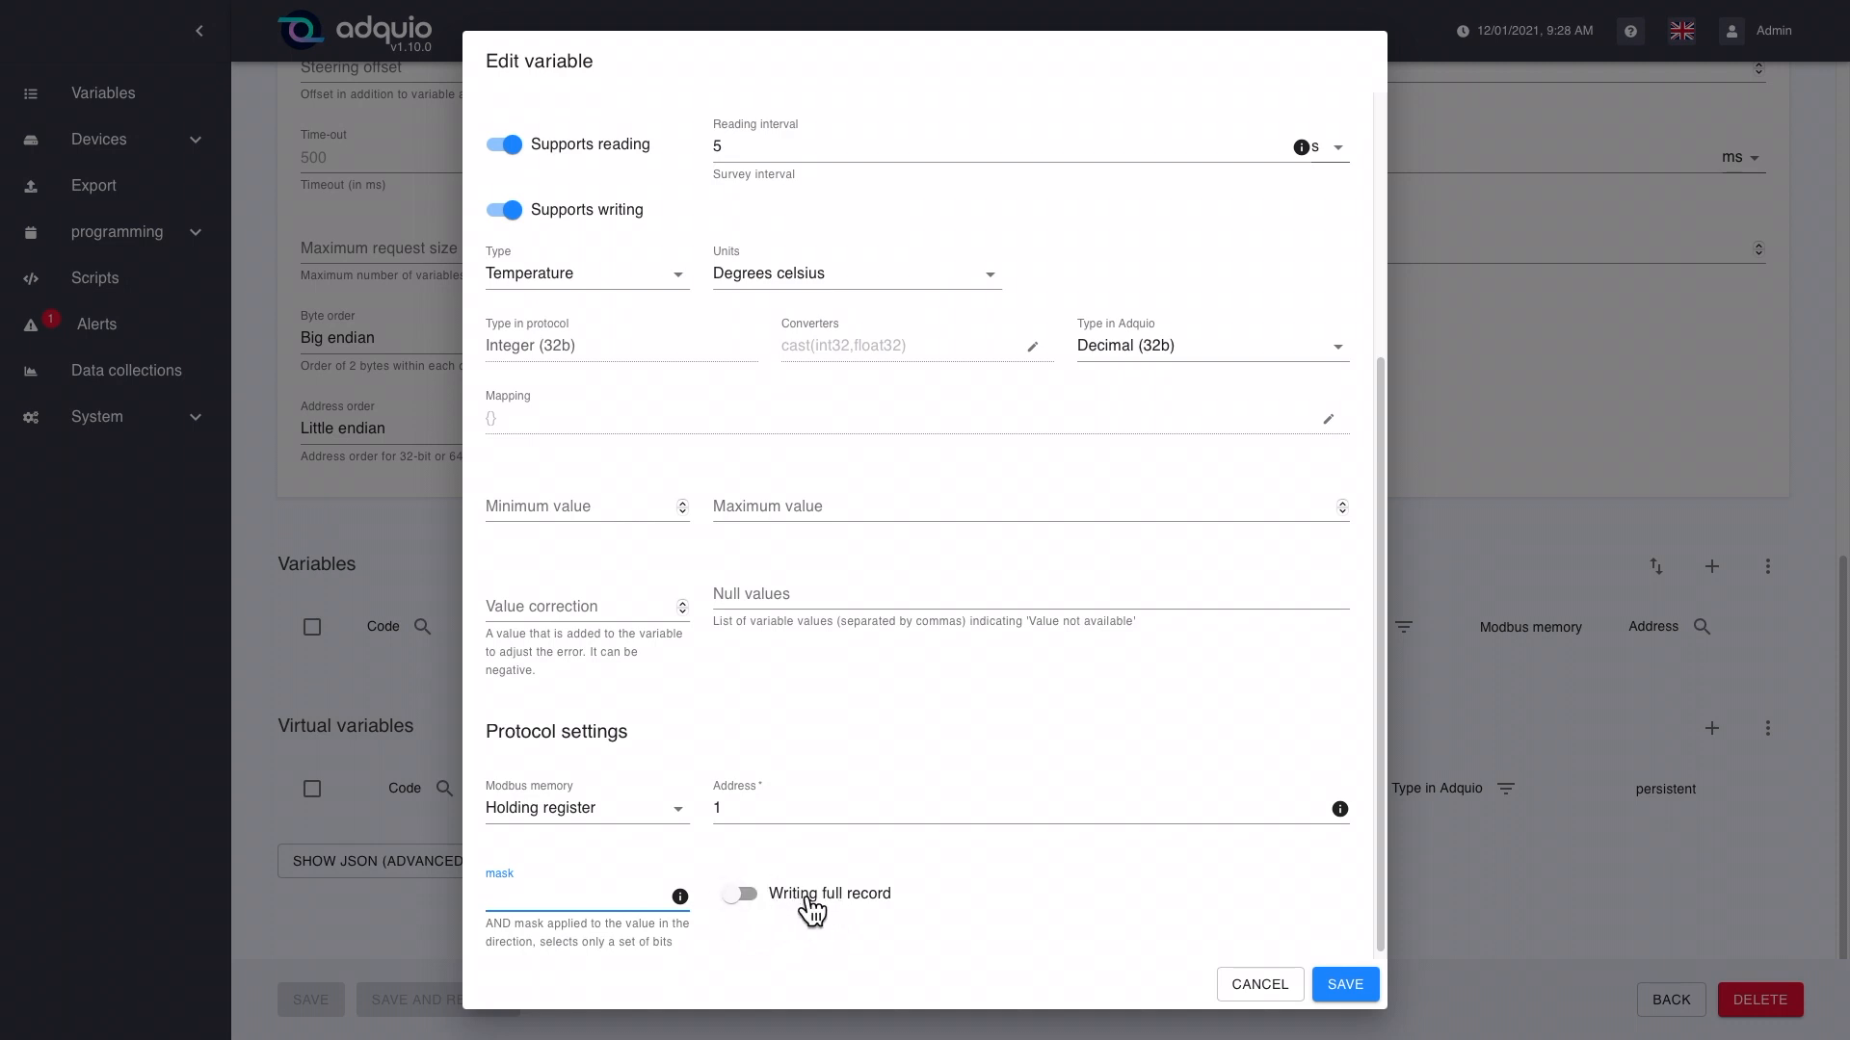
Step: Switch full-record writing on and off again, and discard the variable without saving
left_click(756, 906)
left_click(750, 908)
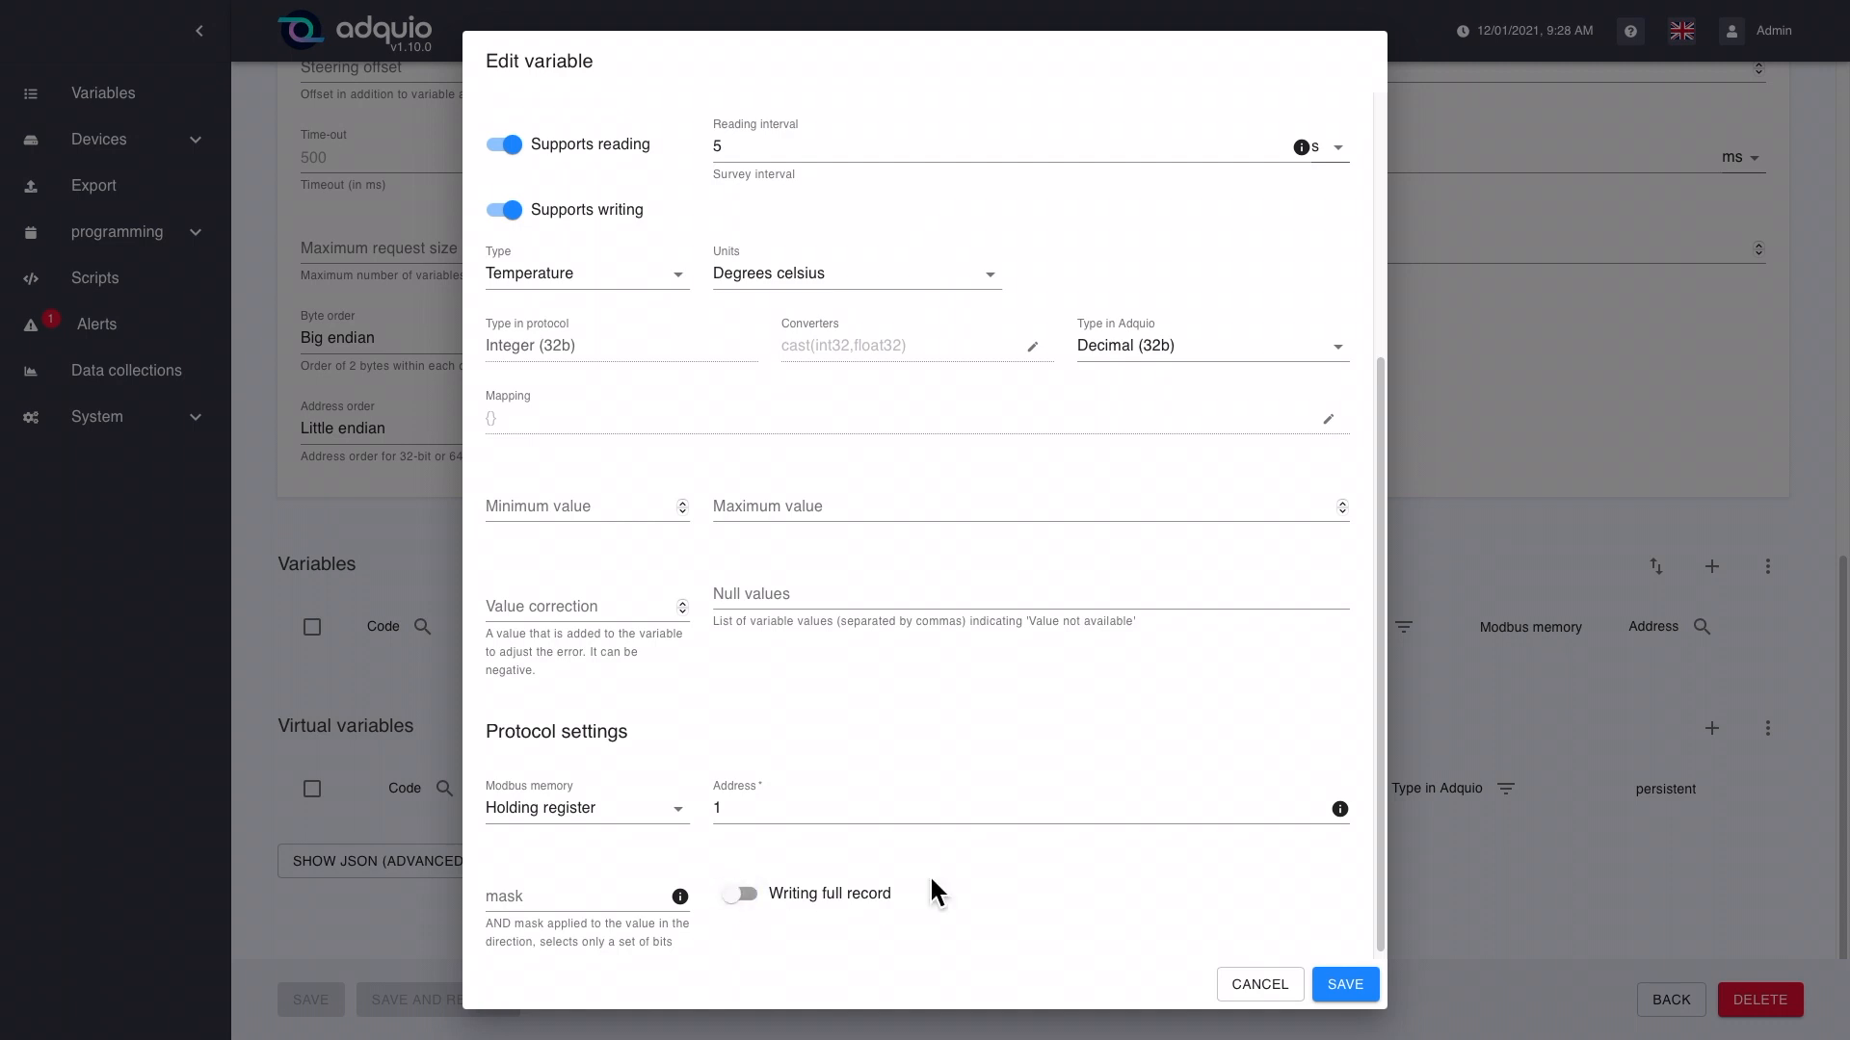
scroll(1060, 886, "down", 1)
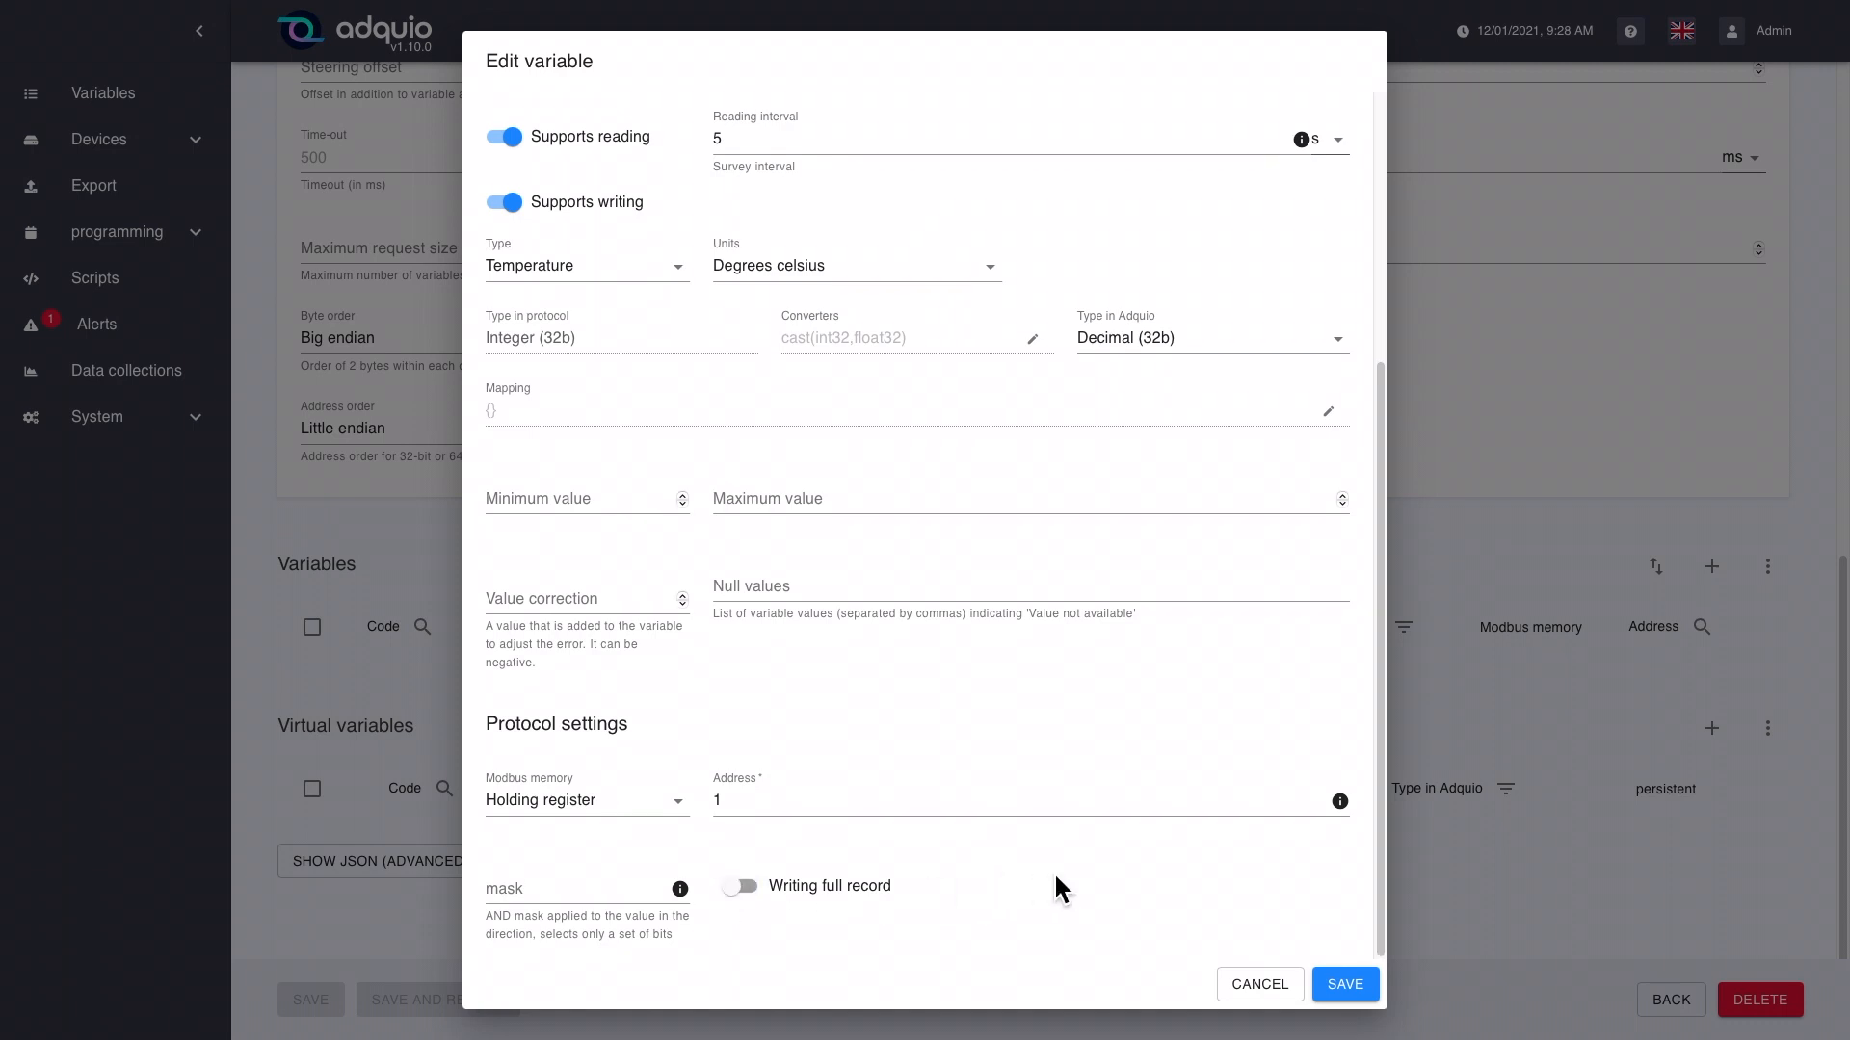
left_click(1262, 987)
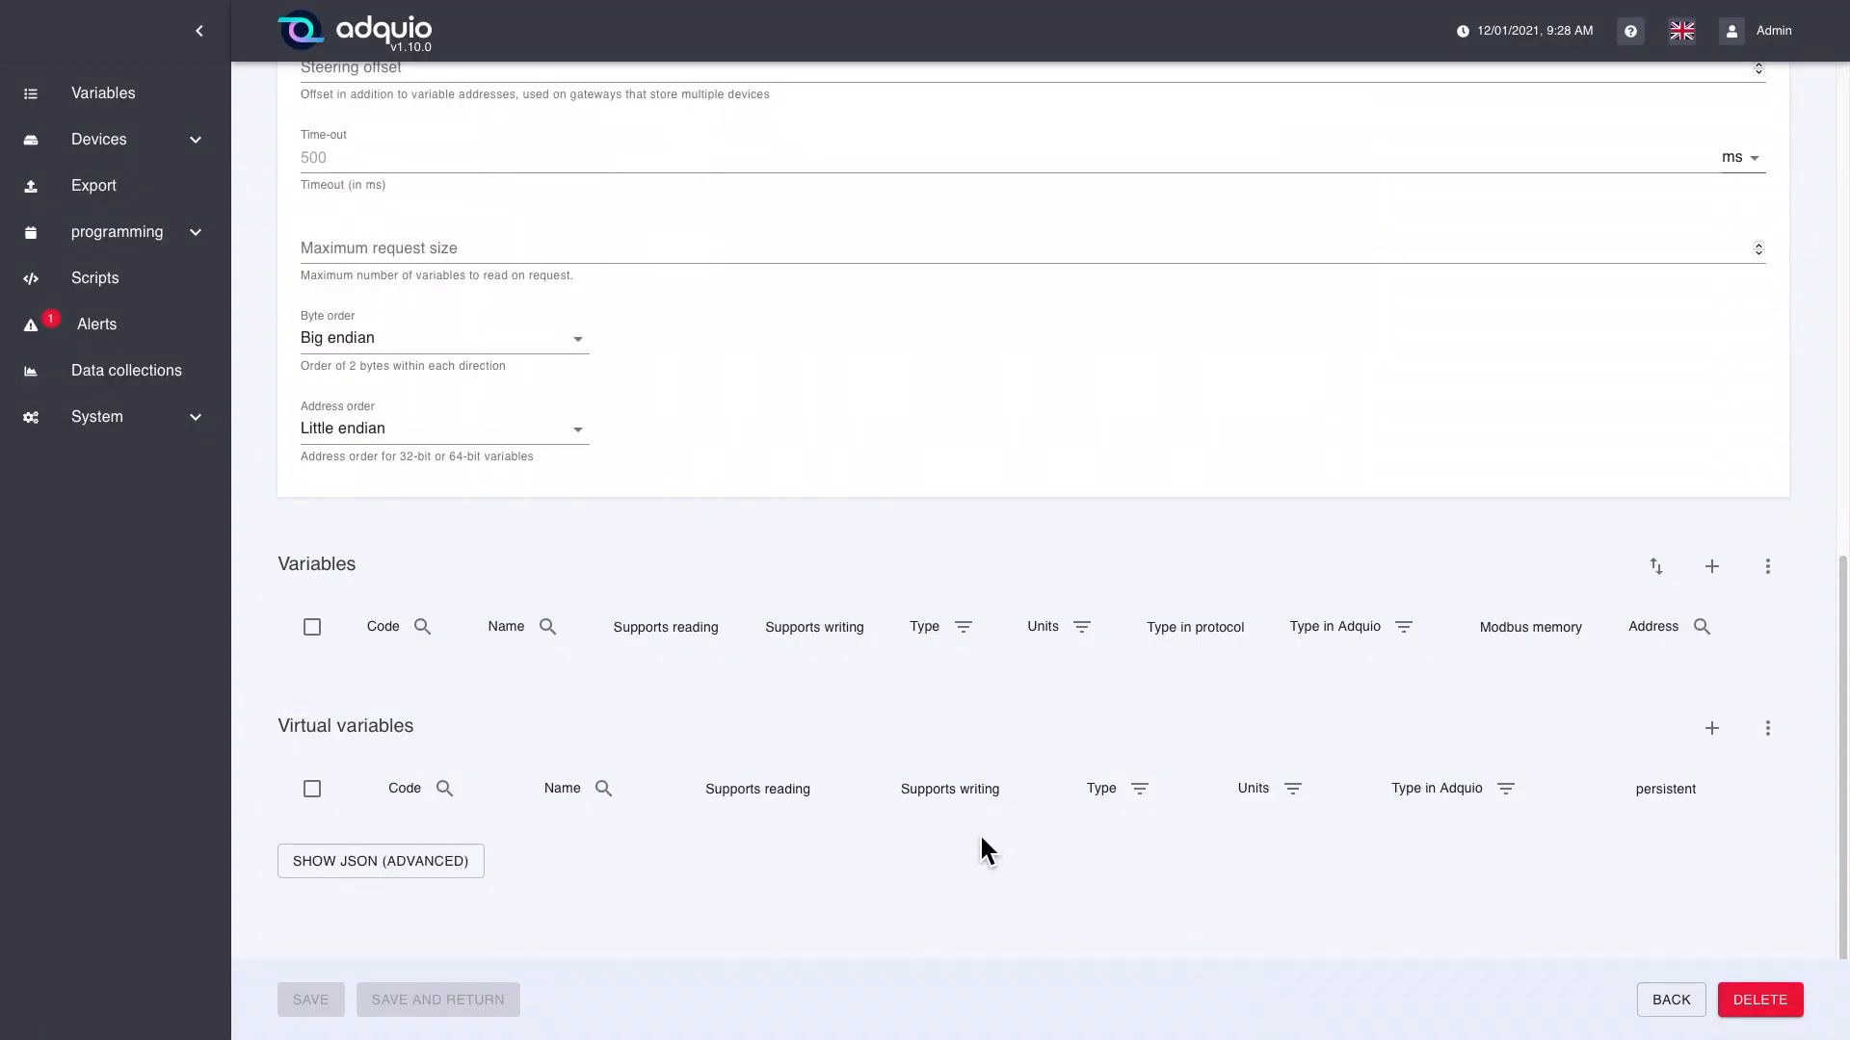
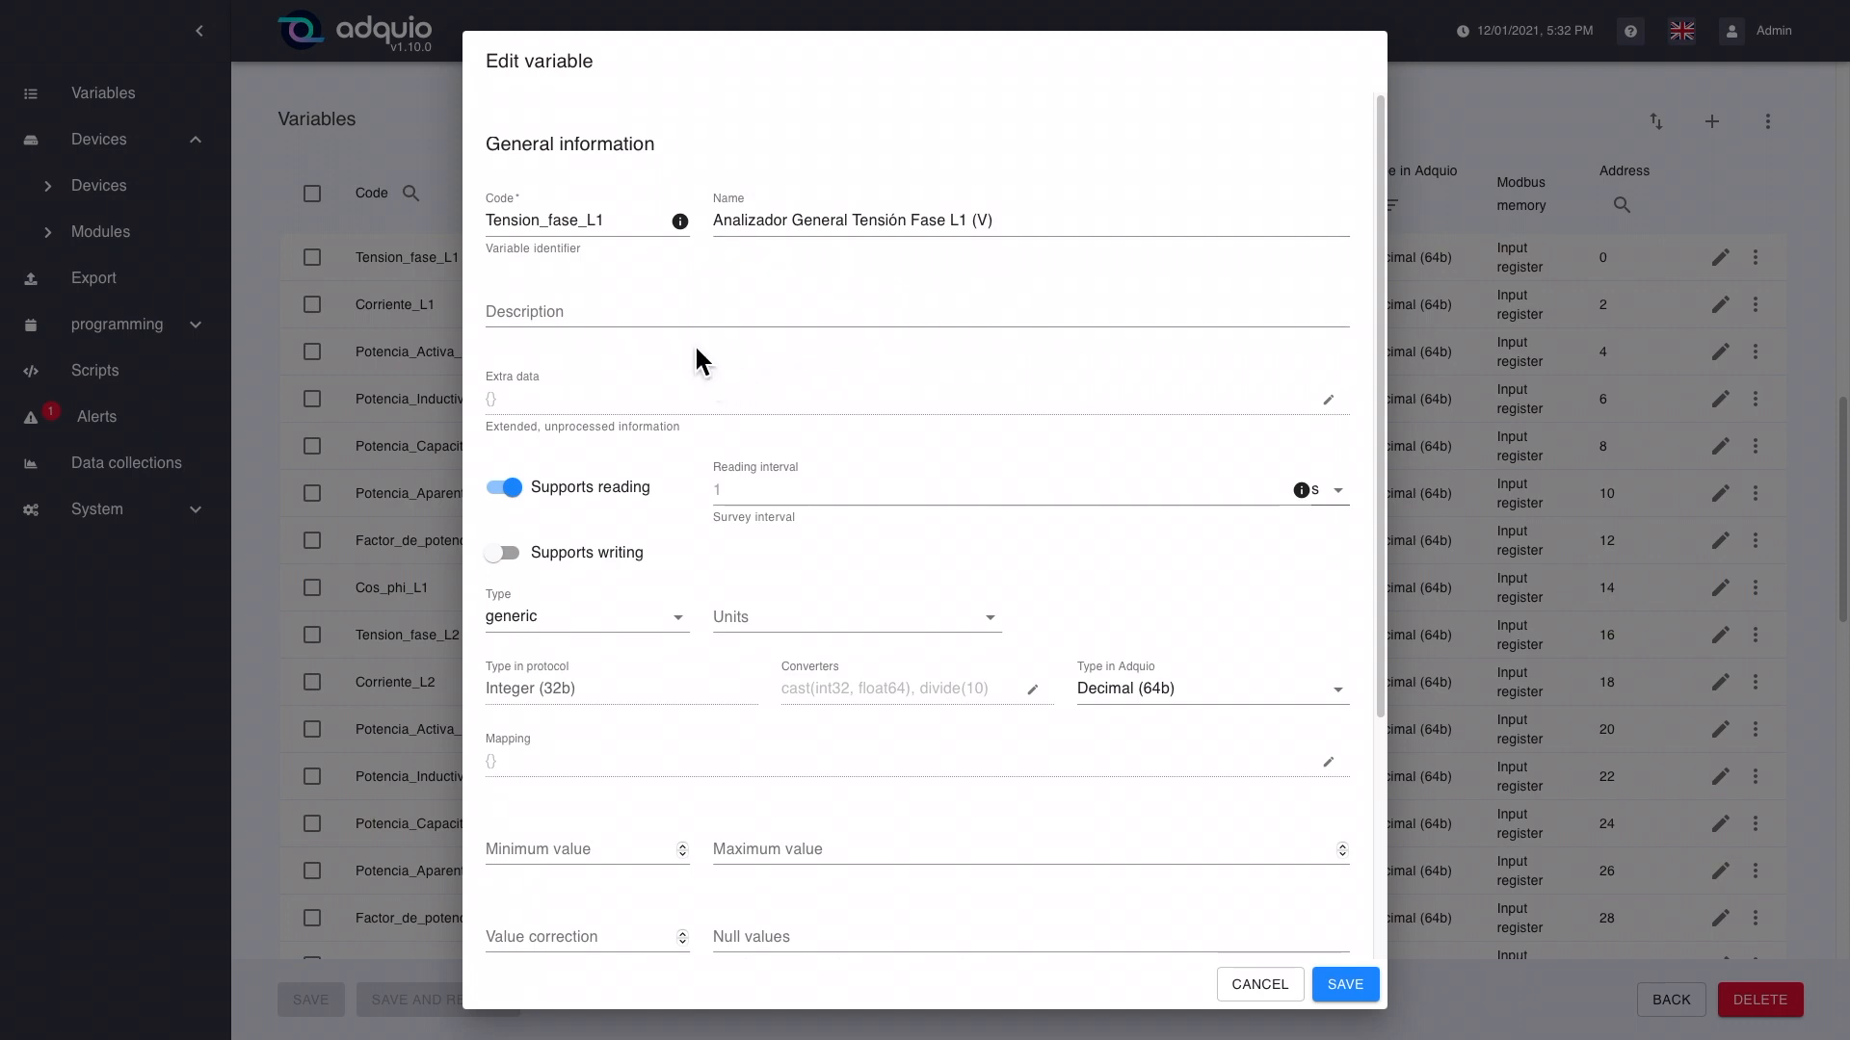
Step: Try setting the Tension_fase_L1 variable's type to voltage and its units to Volt
scroll(680, 366, "down", 1)
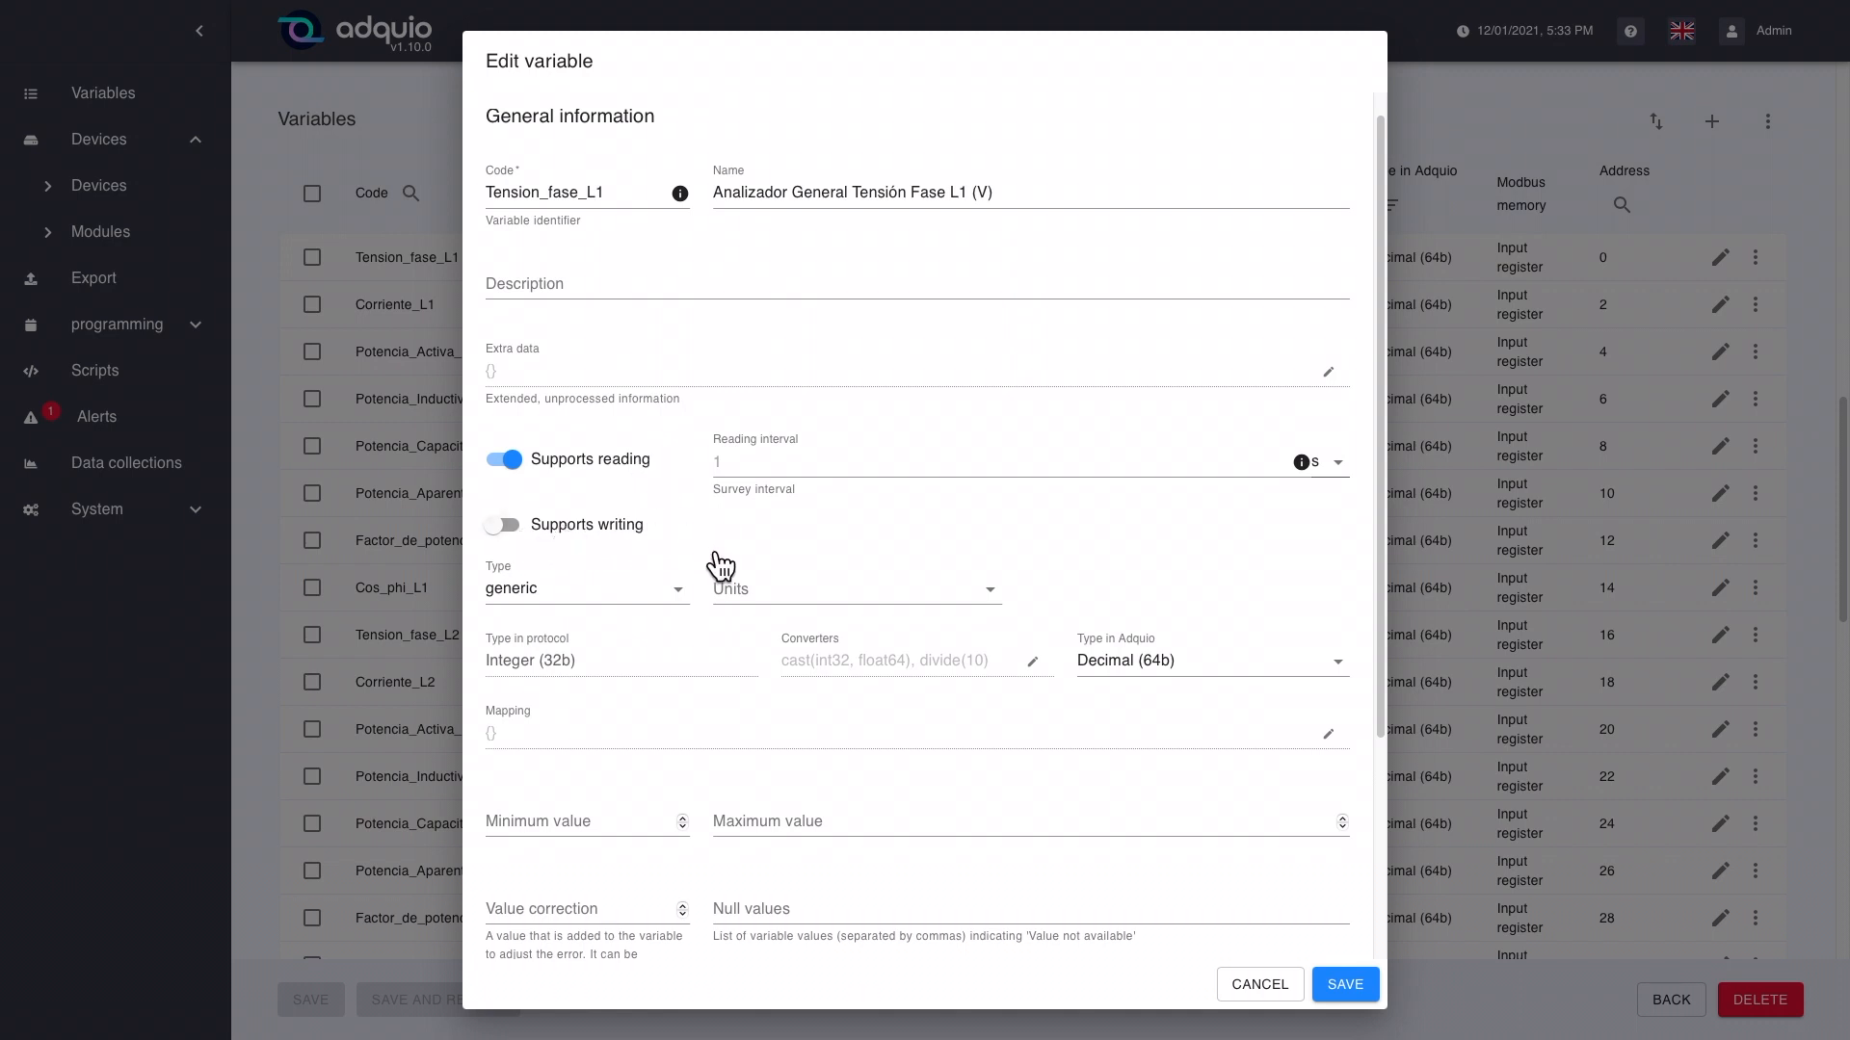
left_click(718, 465)
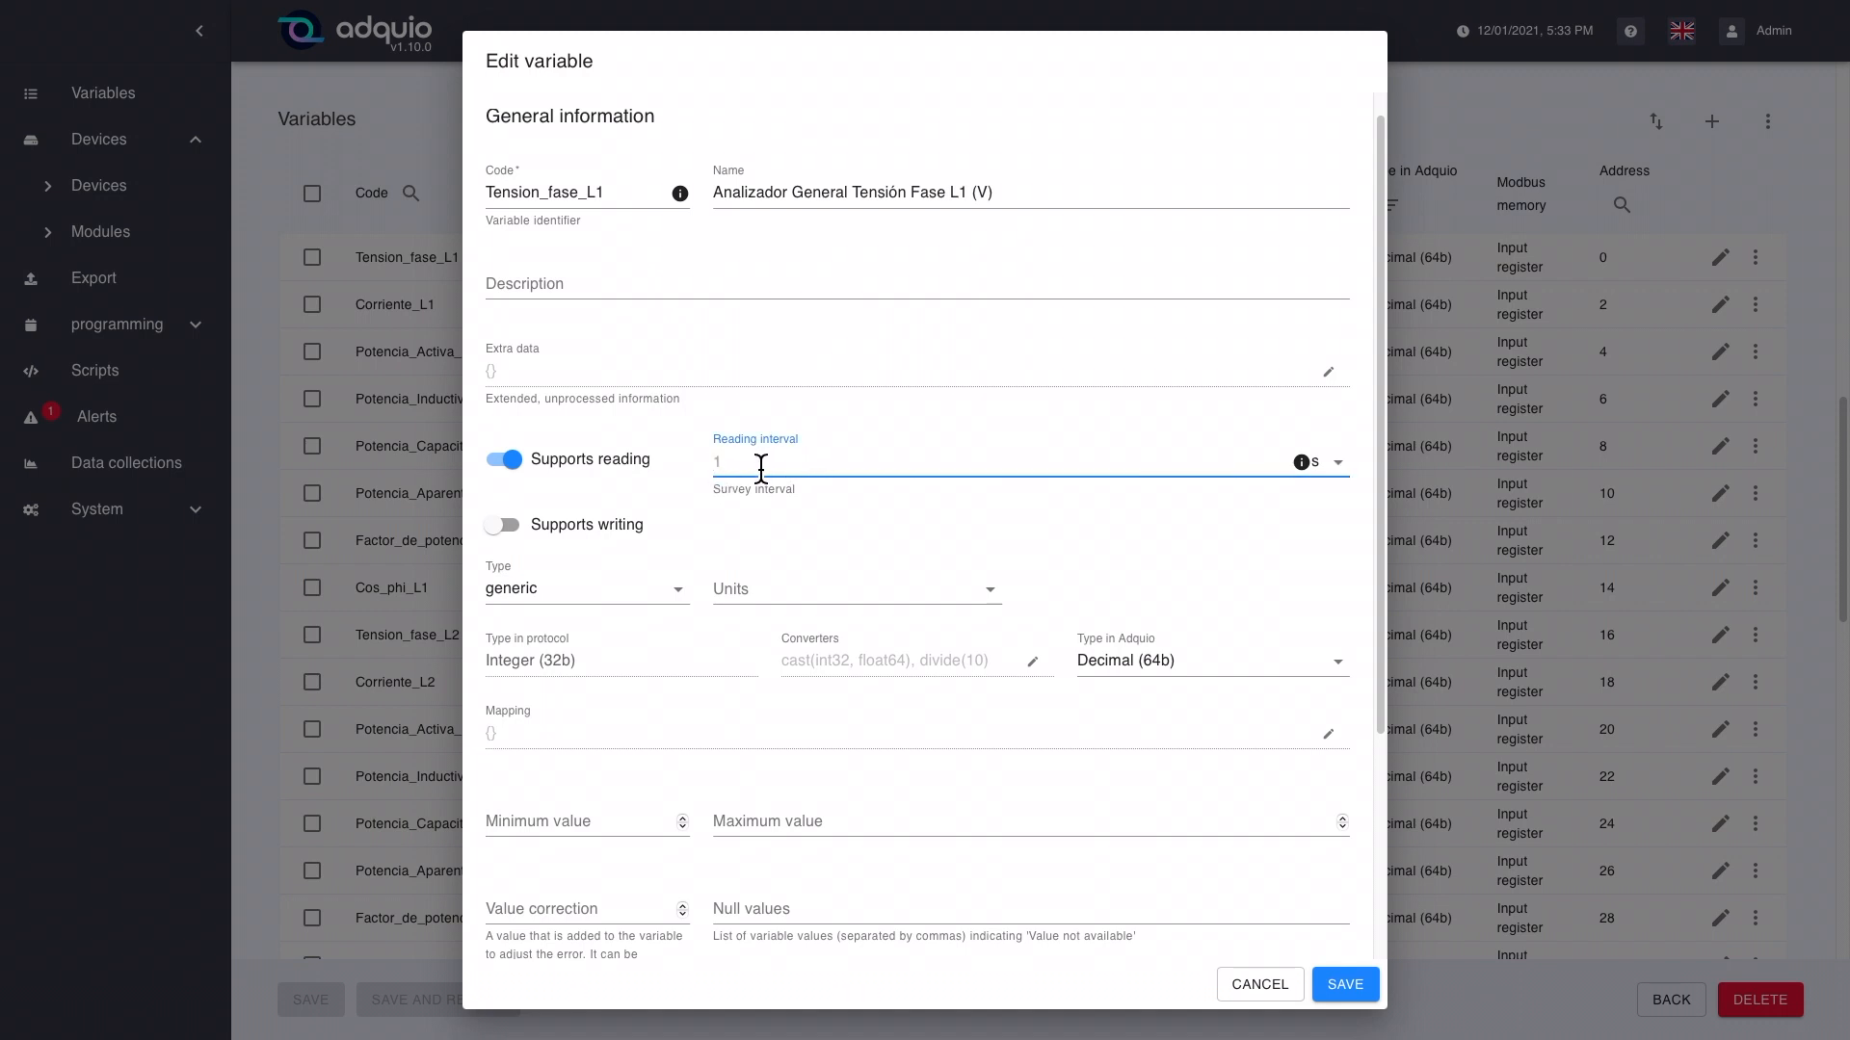
scroll(853, 500, "down", 1)
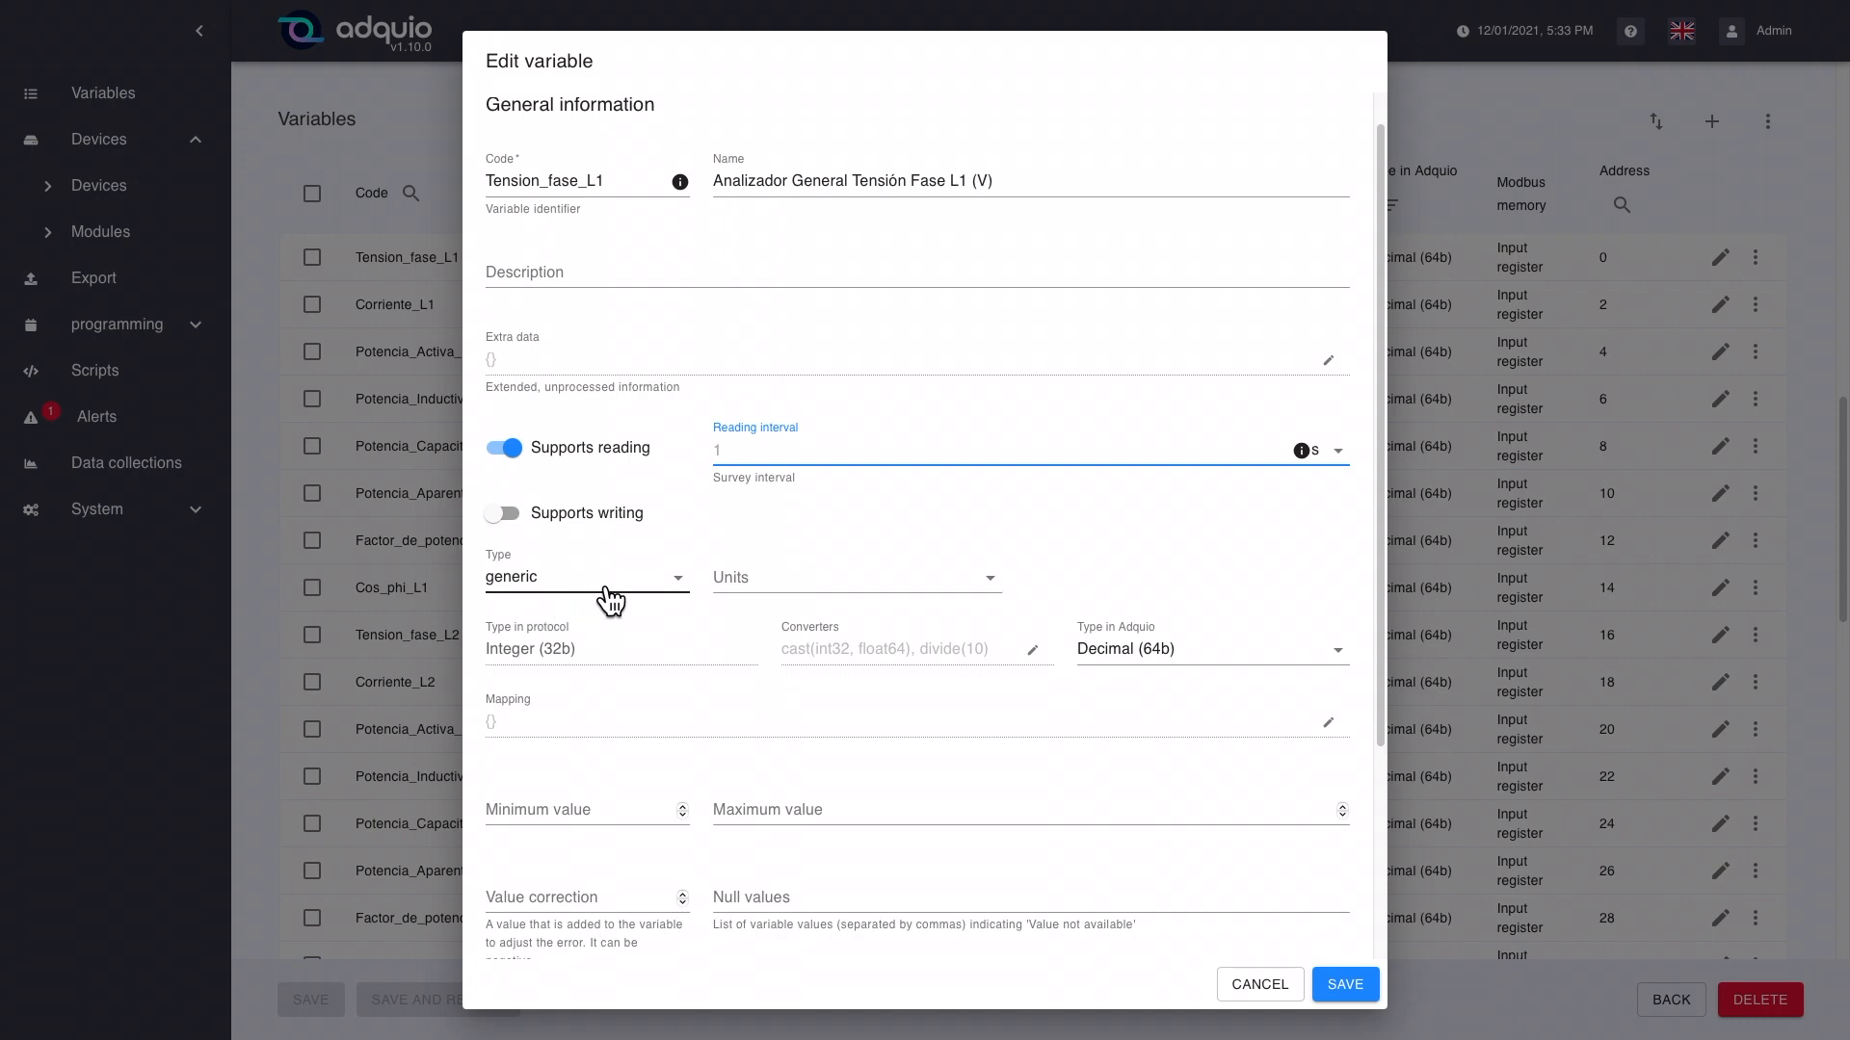
left_click(680, 580)
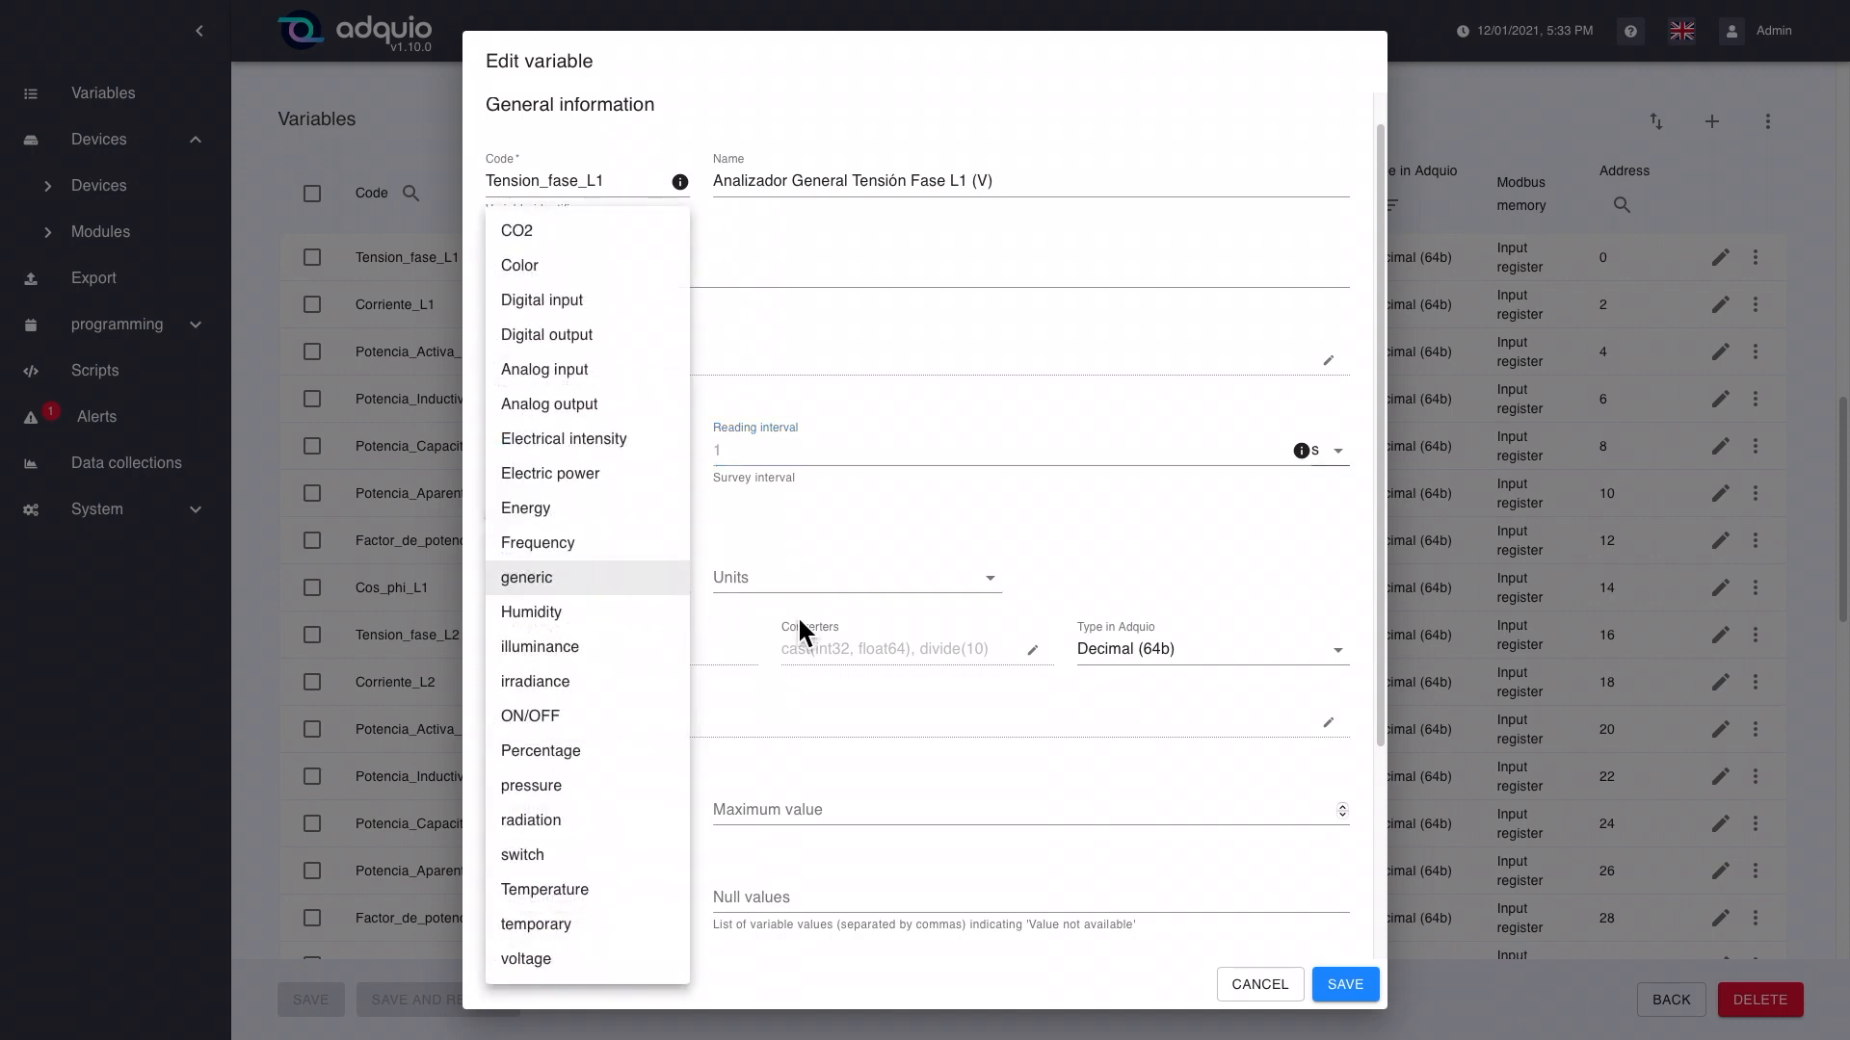
left_click(599, 963)
left_click(848, 589)
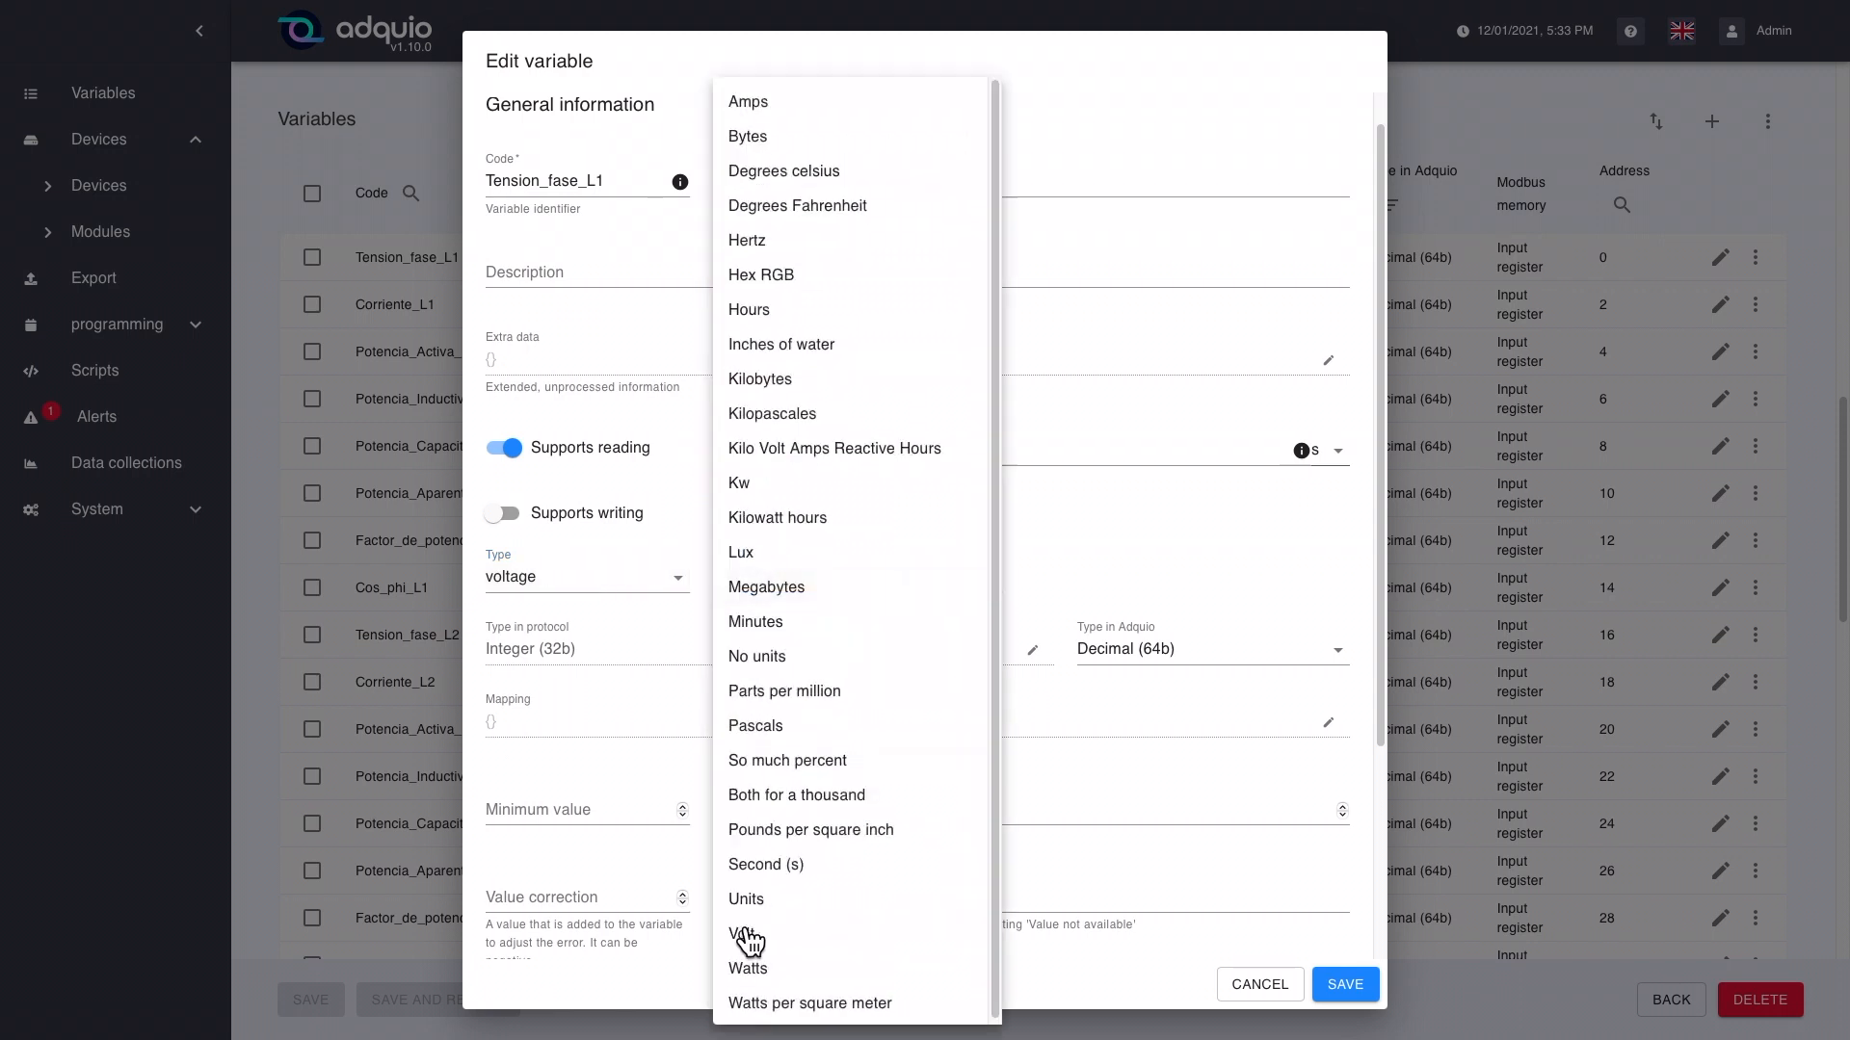
left_click(761, 937)
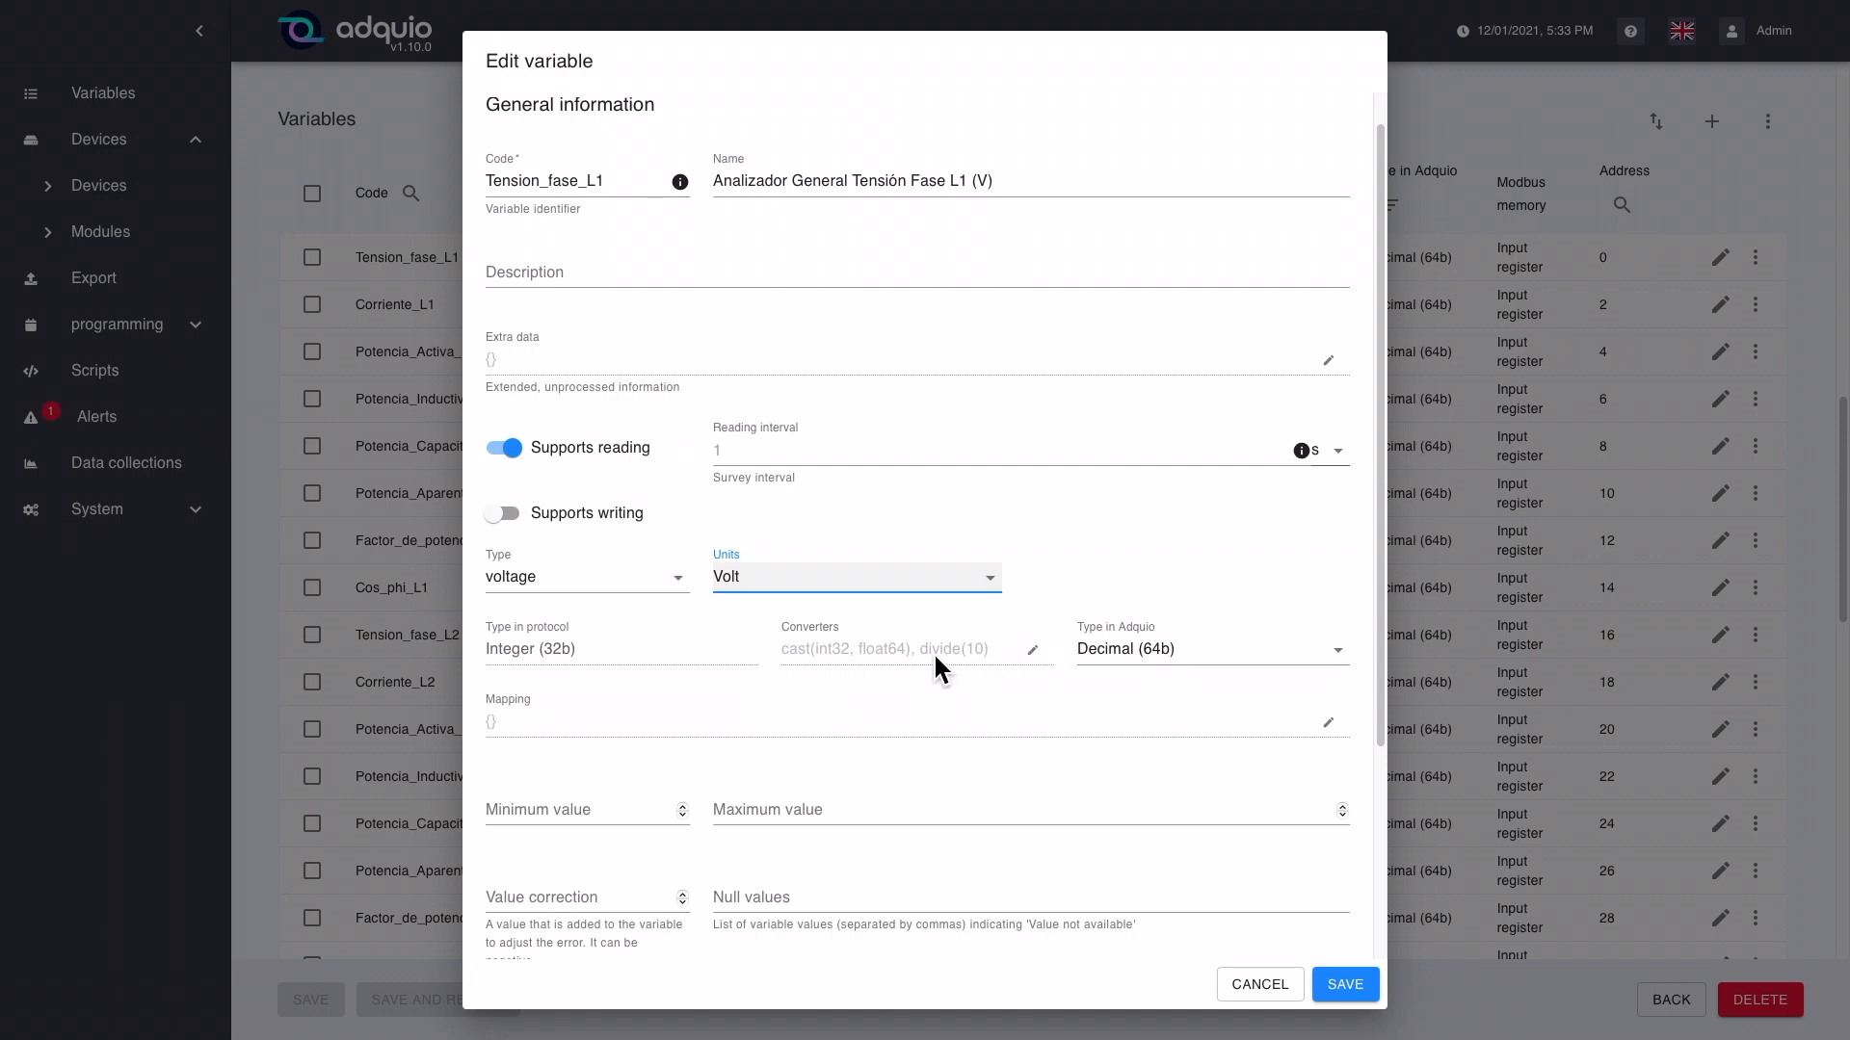
Step: Examine the value converters and protocol settings of Tension_fase_L1, and close the variable without saving
left_click(1044, 658)
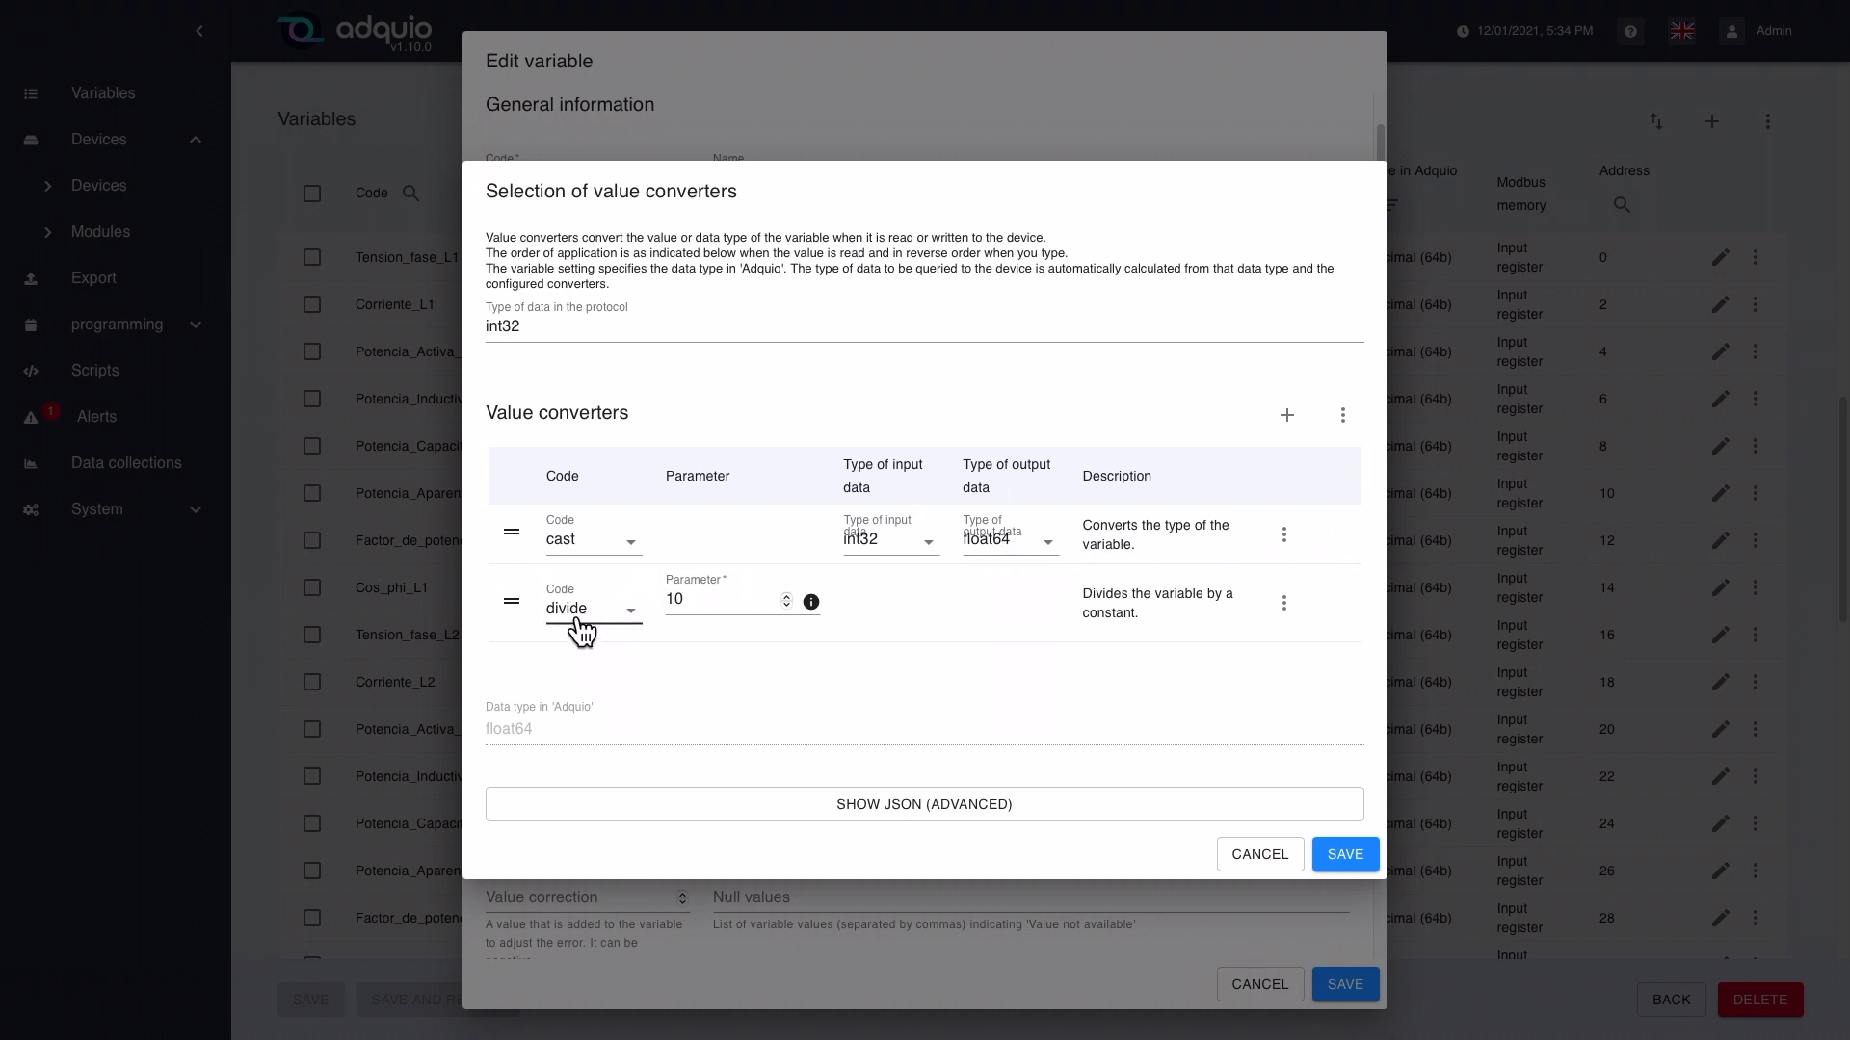
left_click(696, 600)
left_click(1263, 854)
scroll(744, 617, "down", 1)
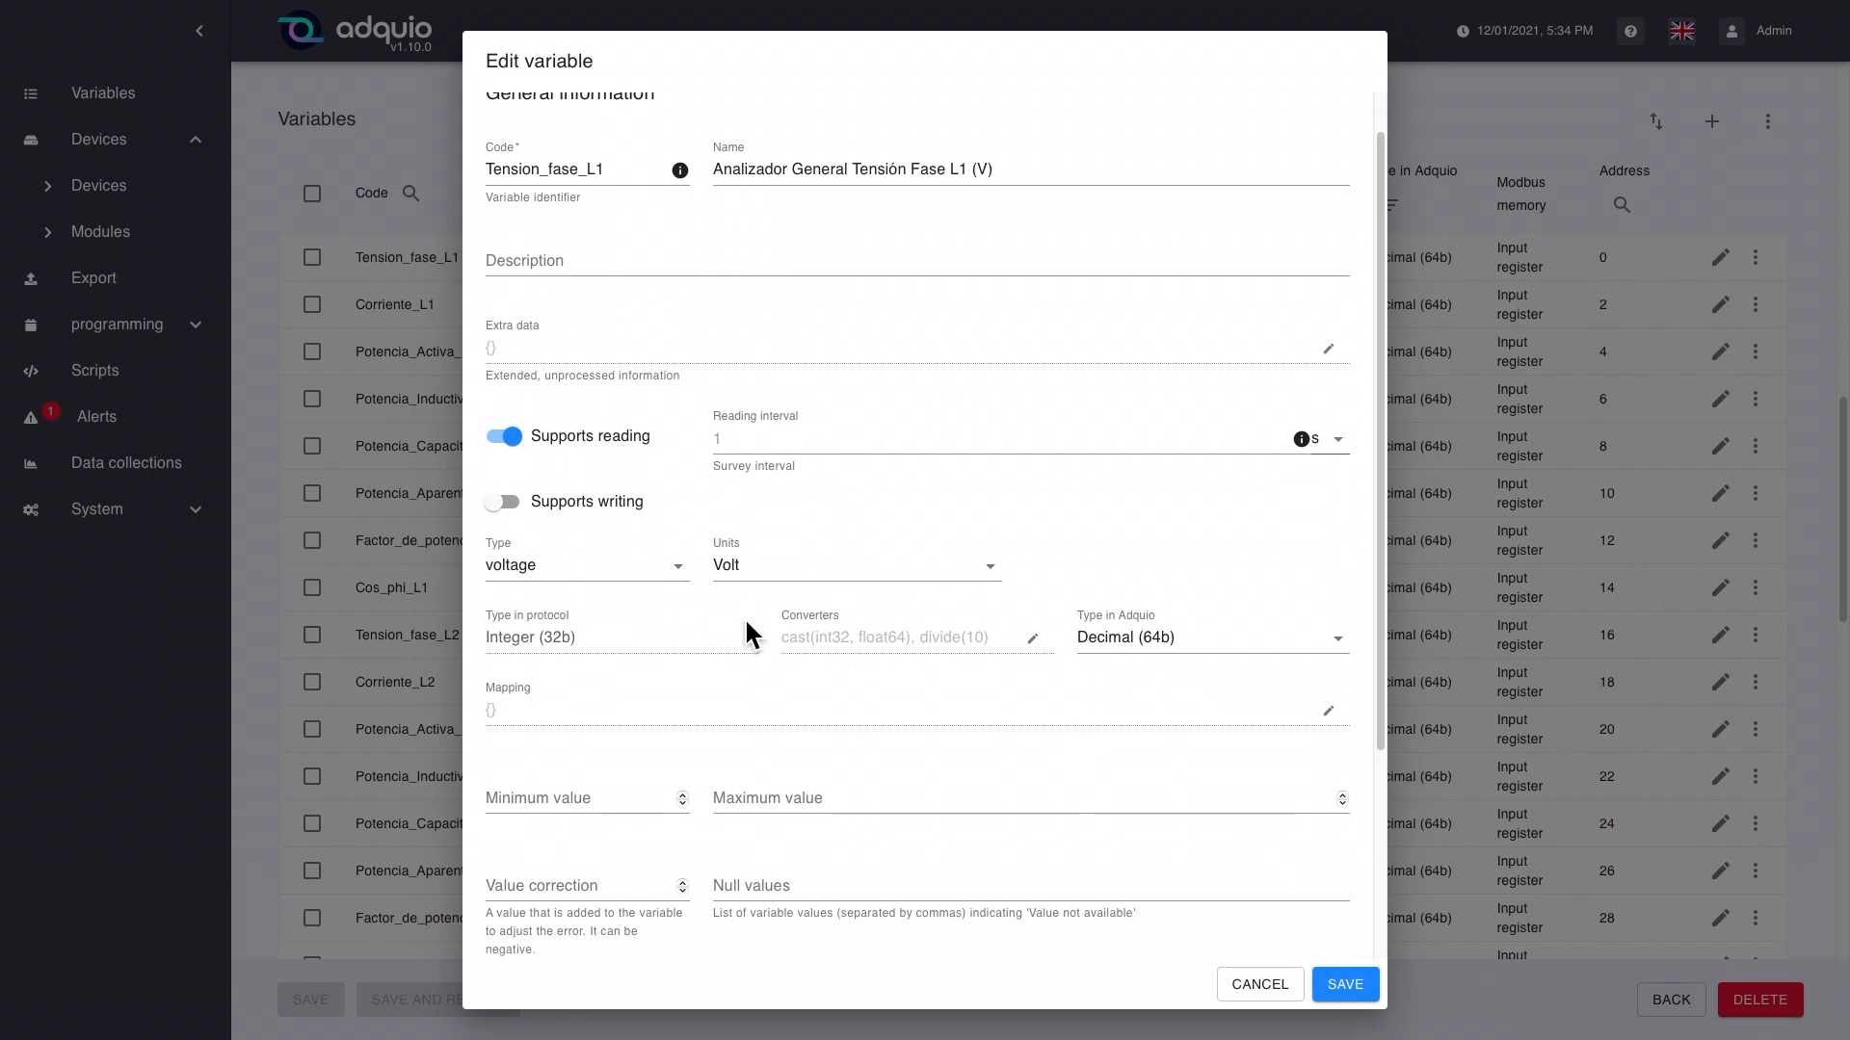
scroll(747, 620, "down", 3)
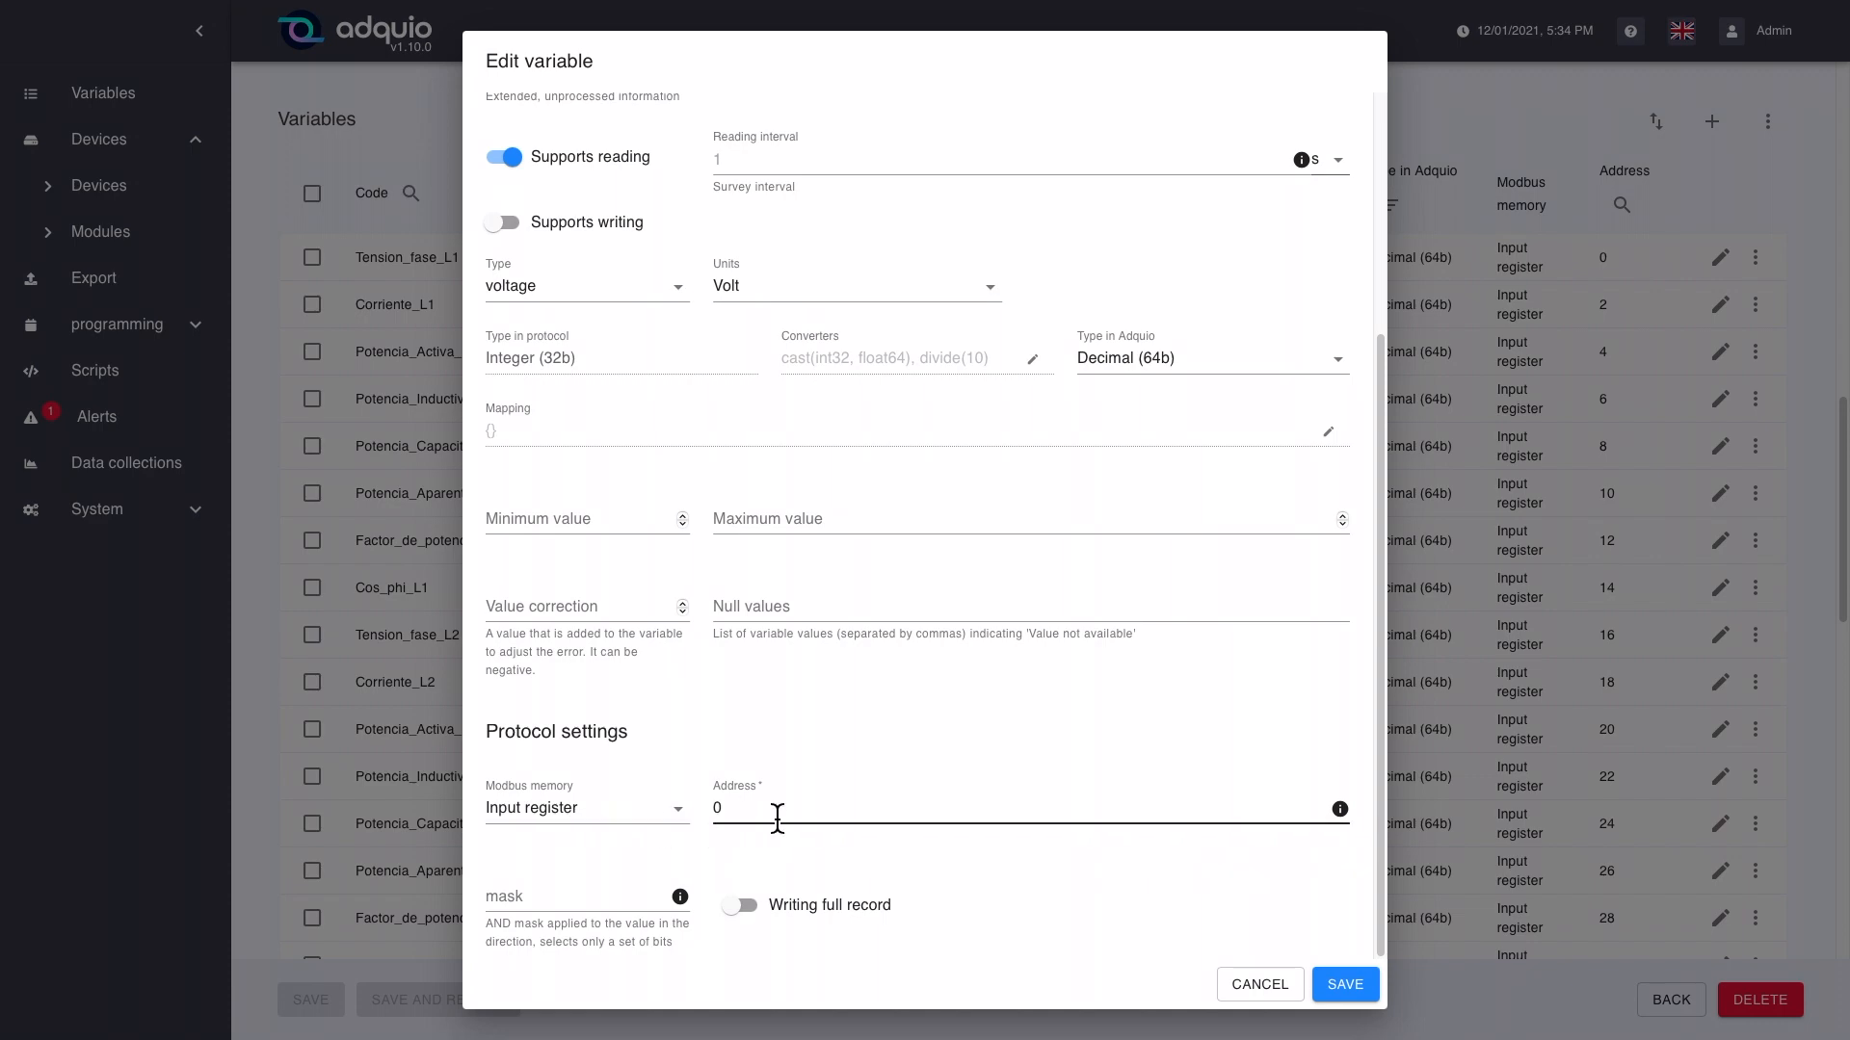
left_click(1259, 985)
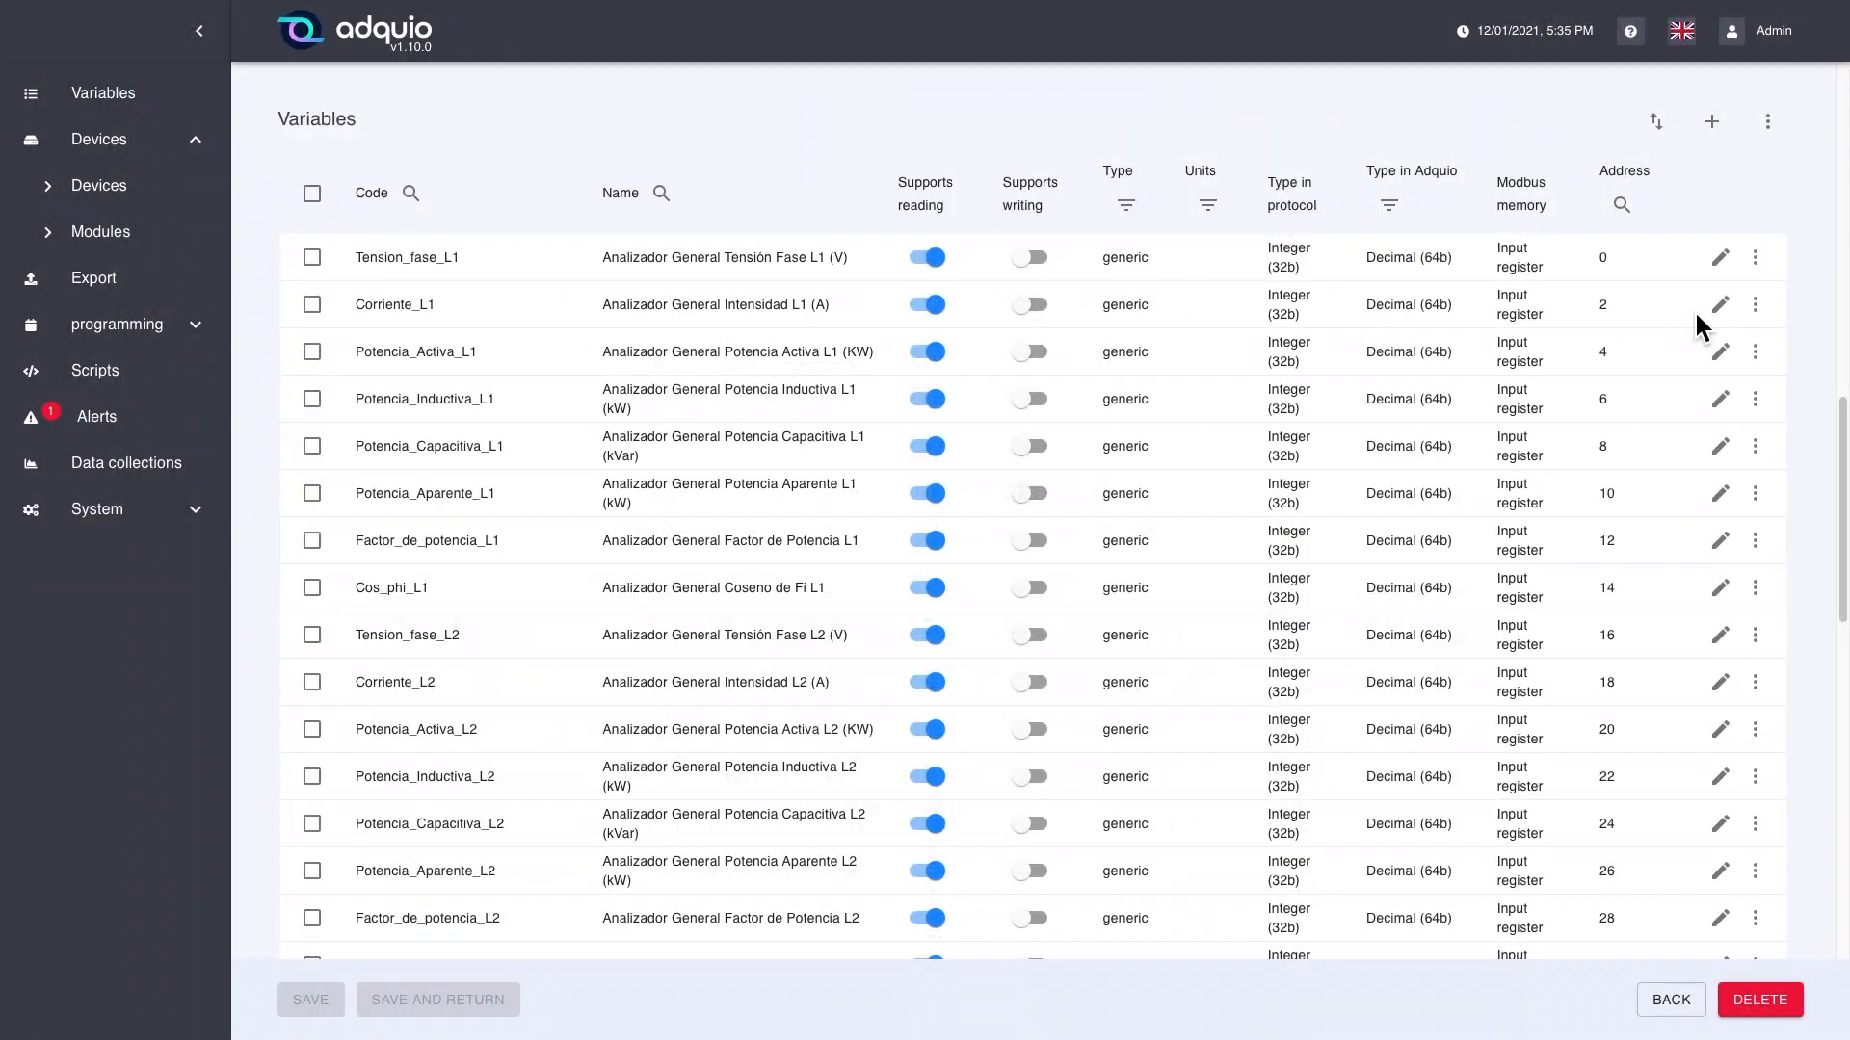
Step: Edit the Corriente_L1 variable, setting its type to Electrical intensity and its units to Amps
left_click(1721, 304)
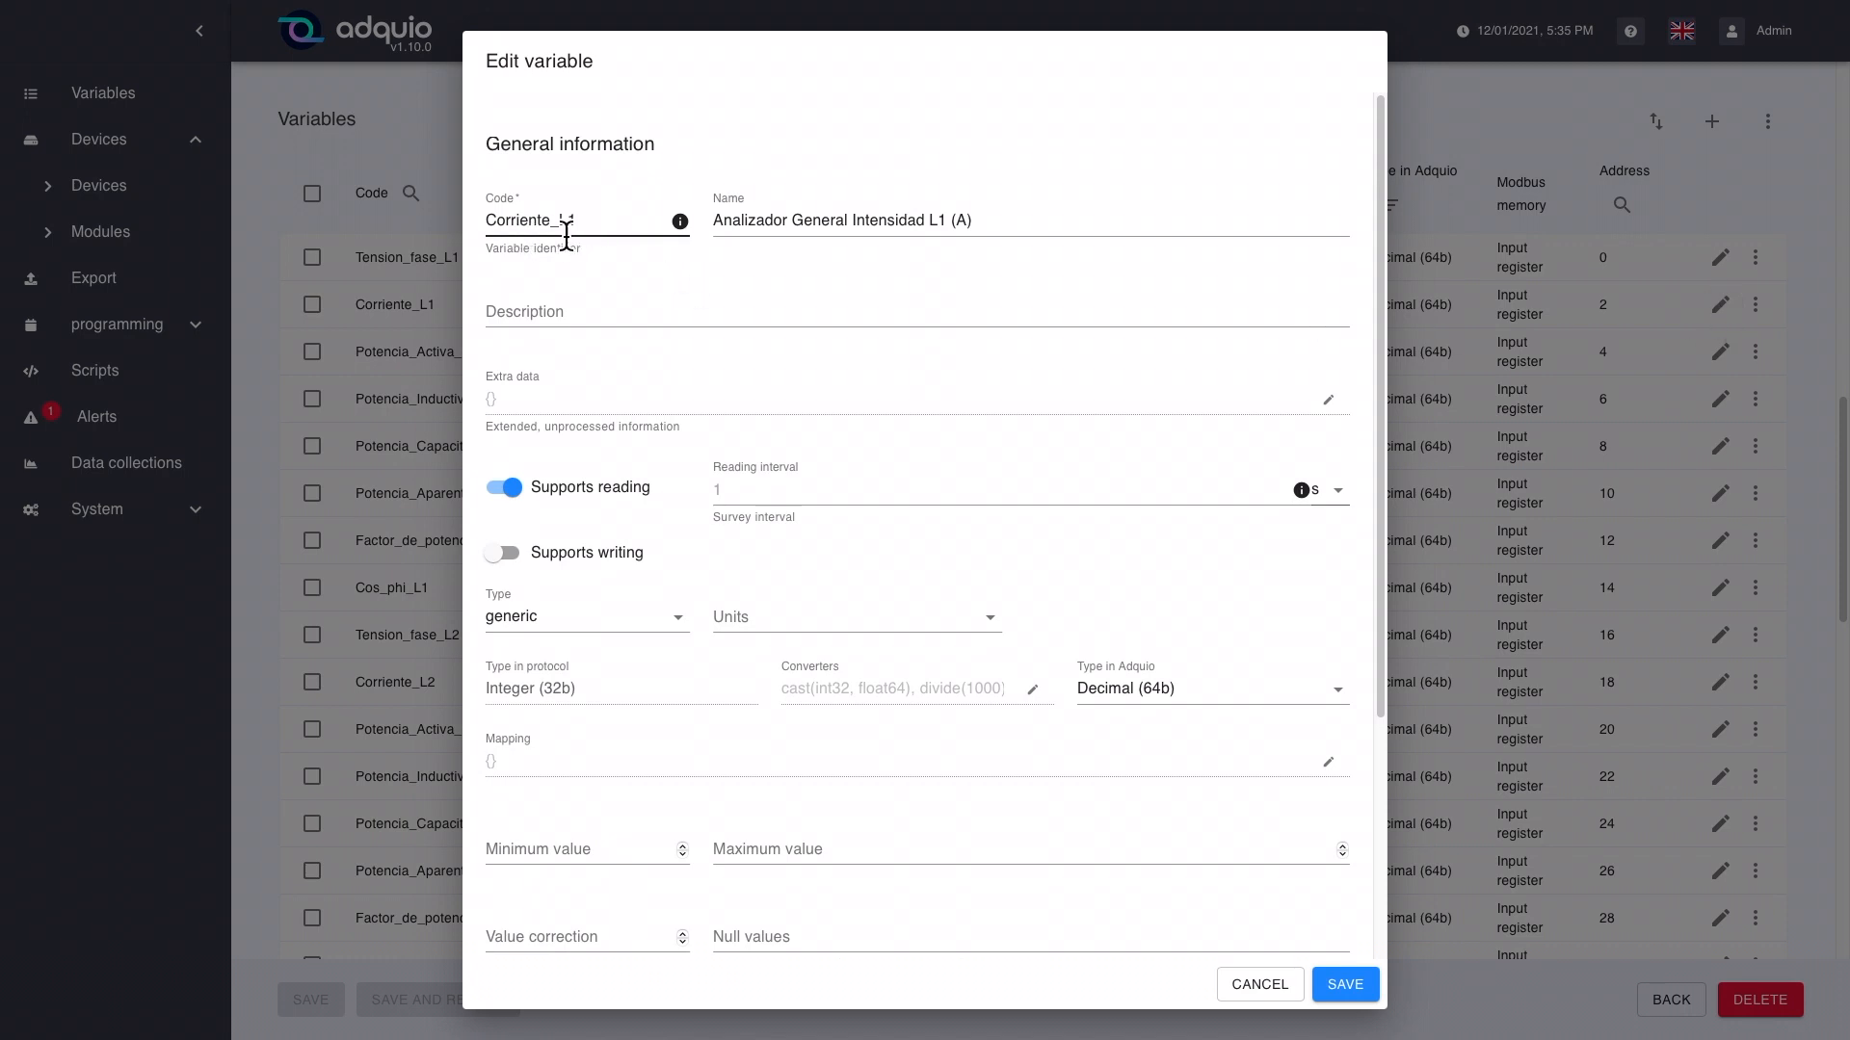
left_click(735, 231)
scroll(707, 578, "down", 1)
left_click(682, 603)
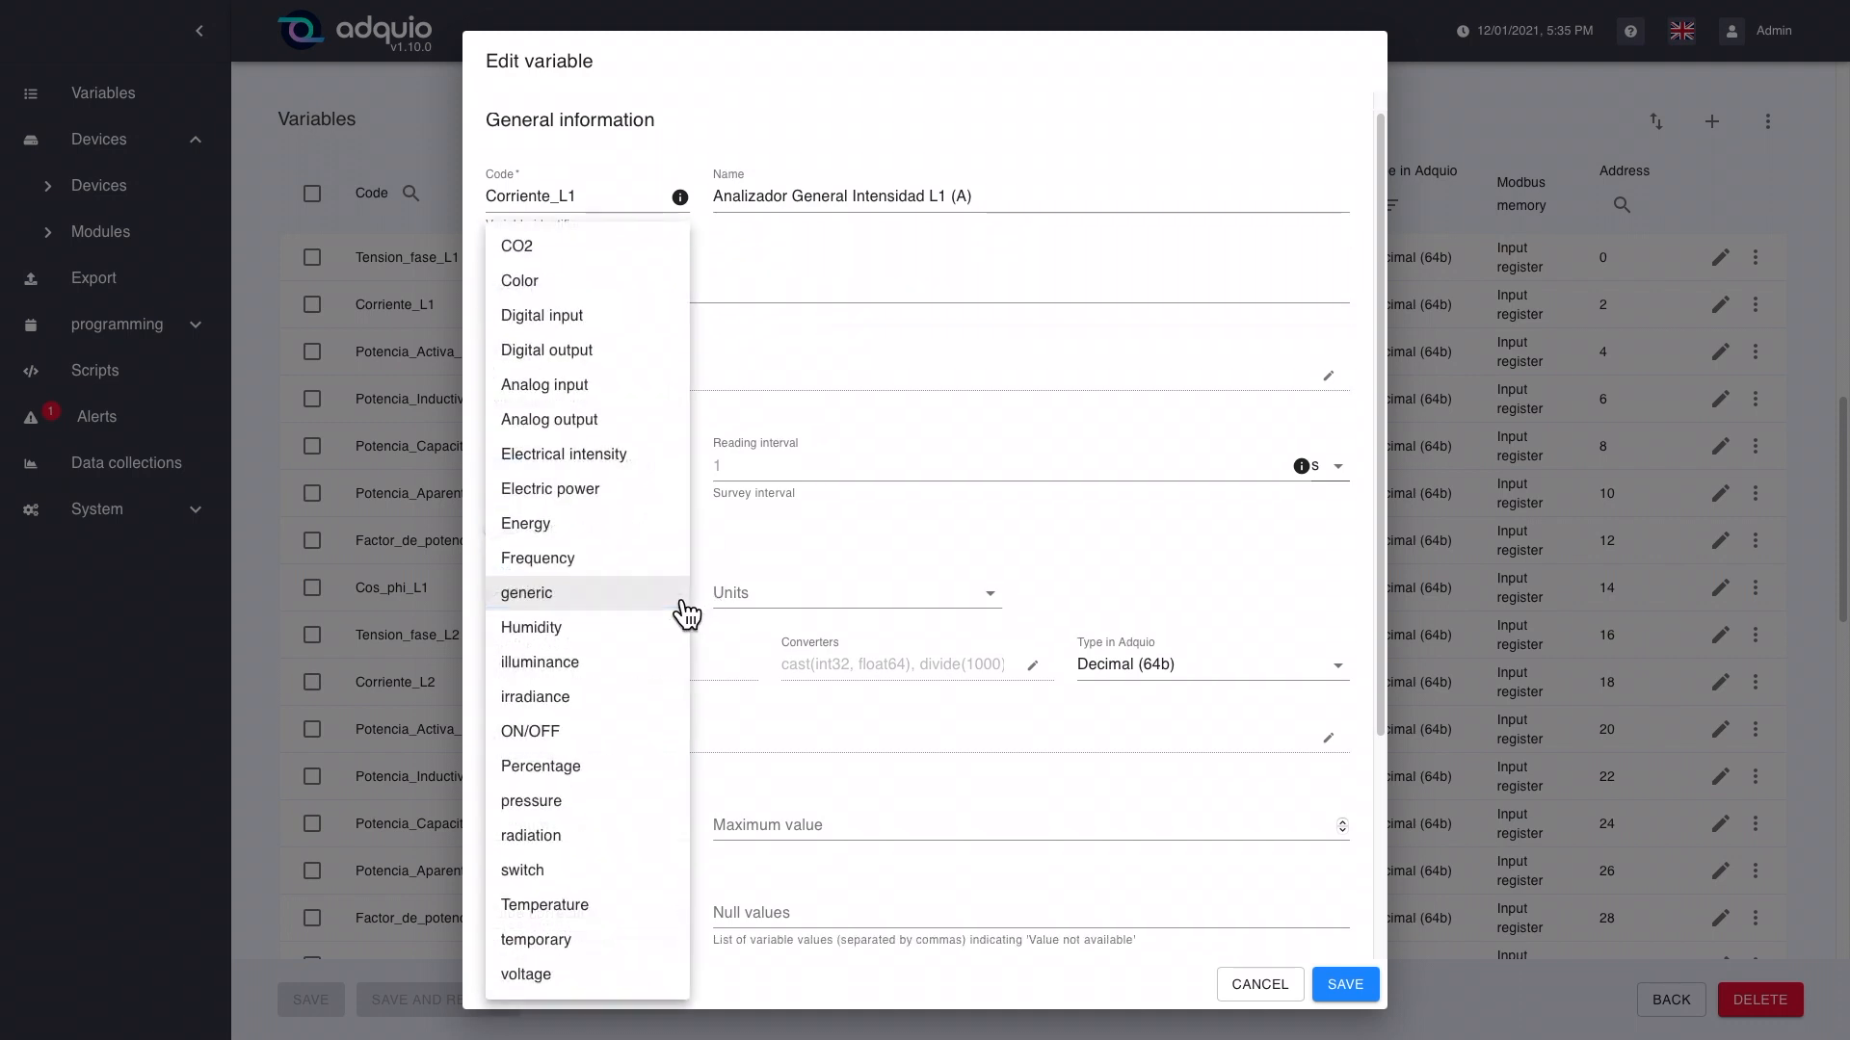
left_click(661, 471)
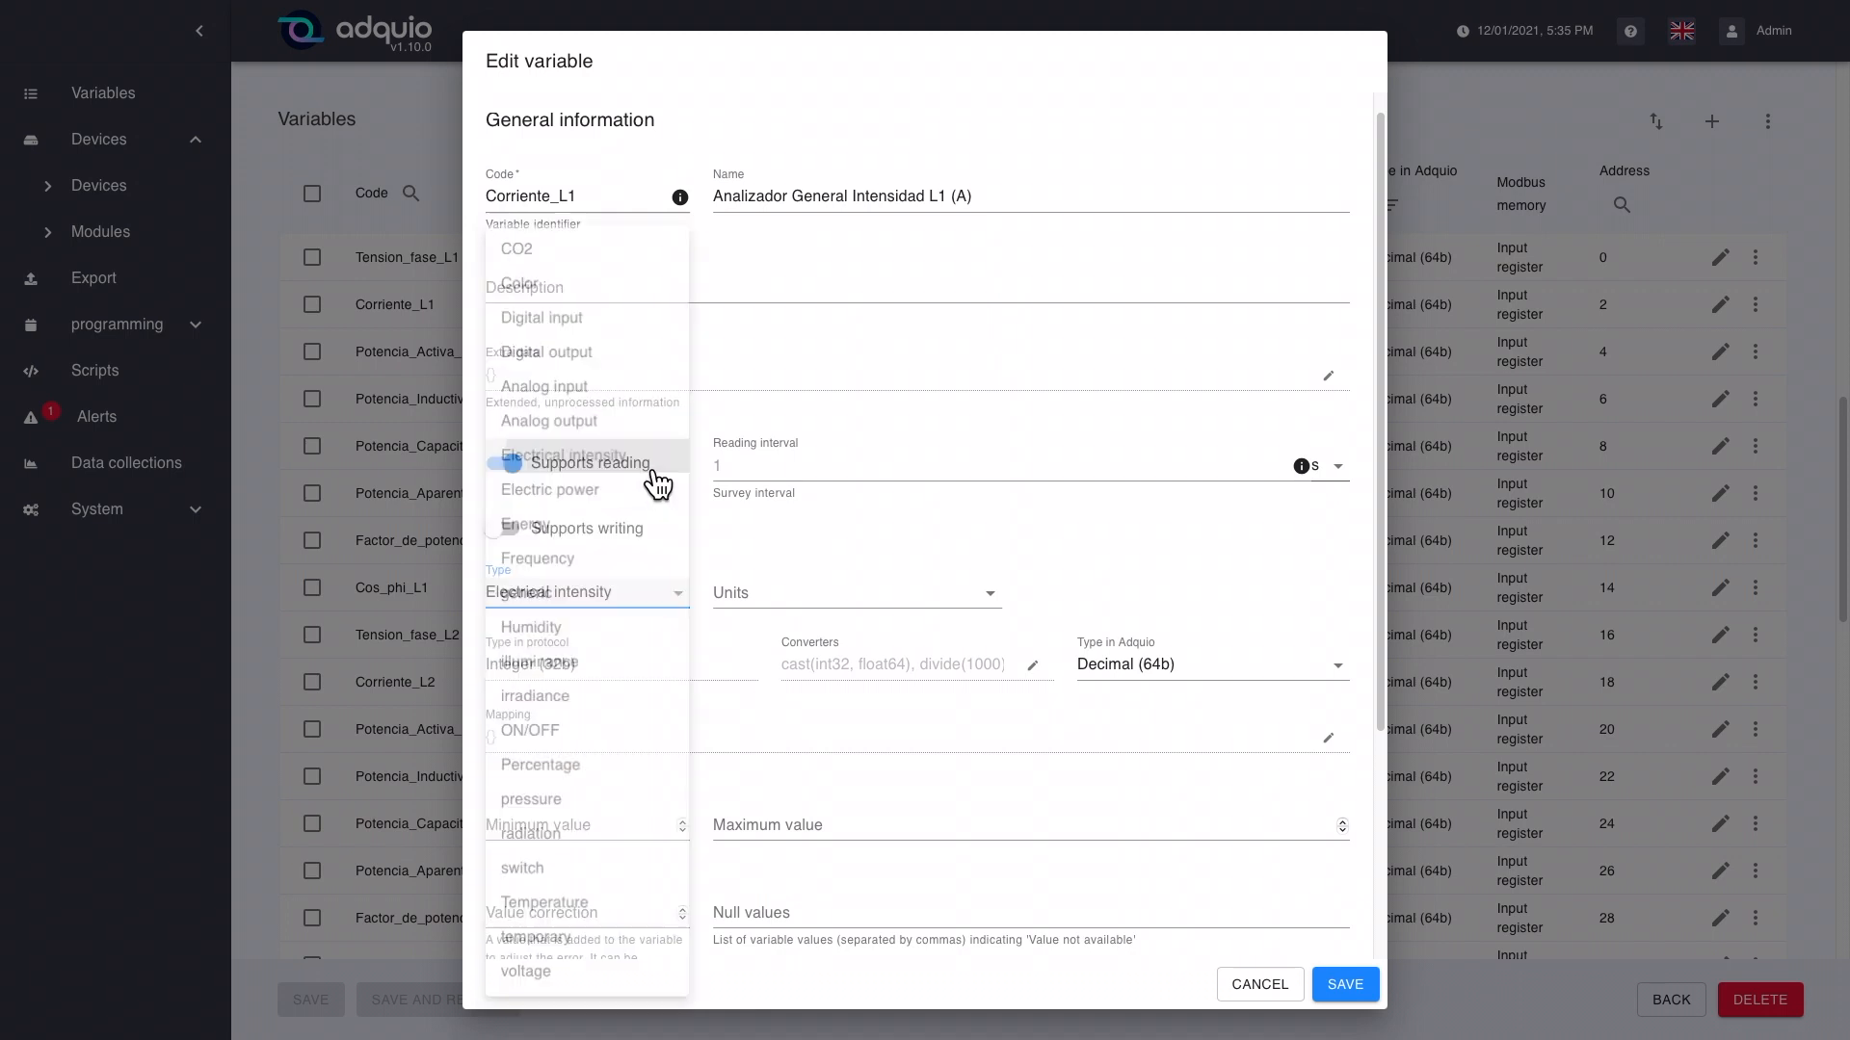
left_click(851, 596)
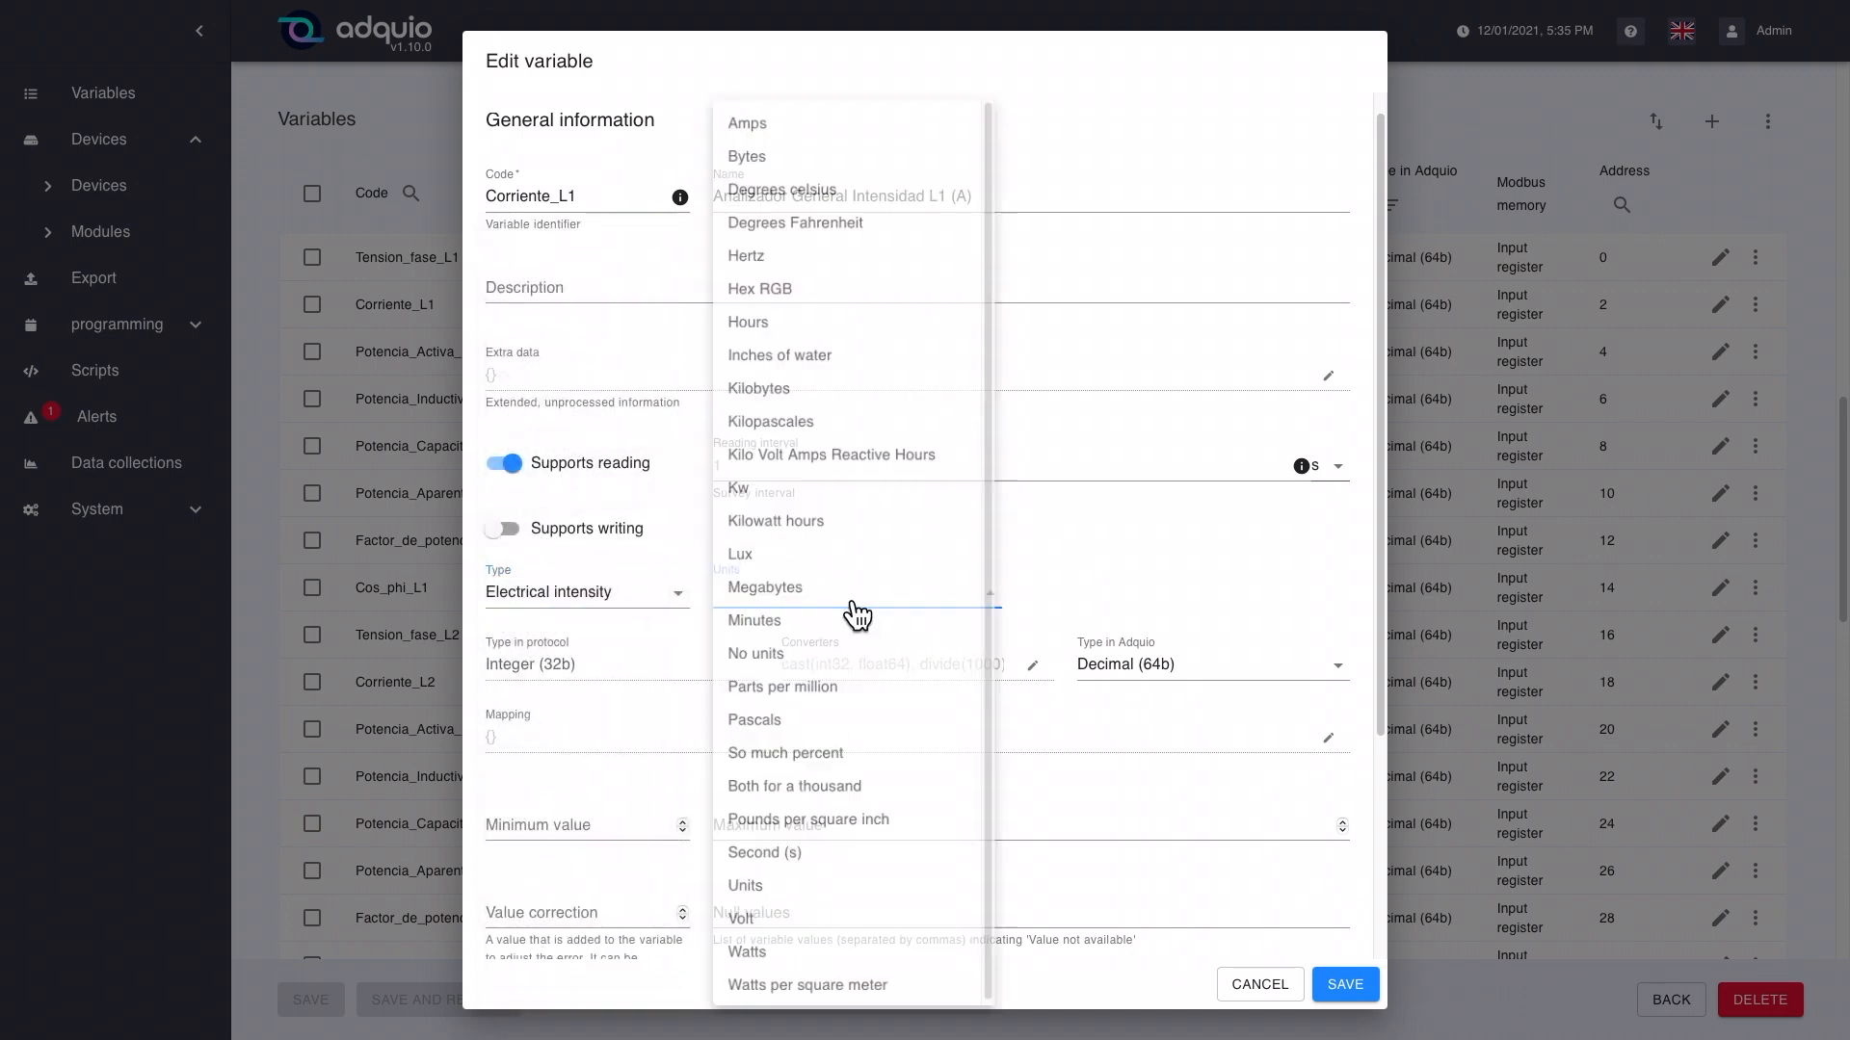
left_click(811, 114)
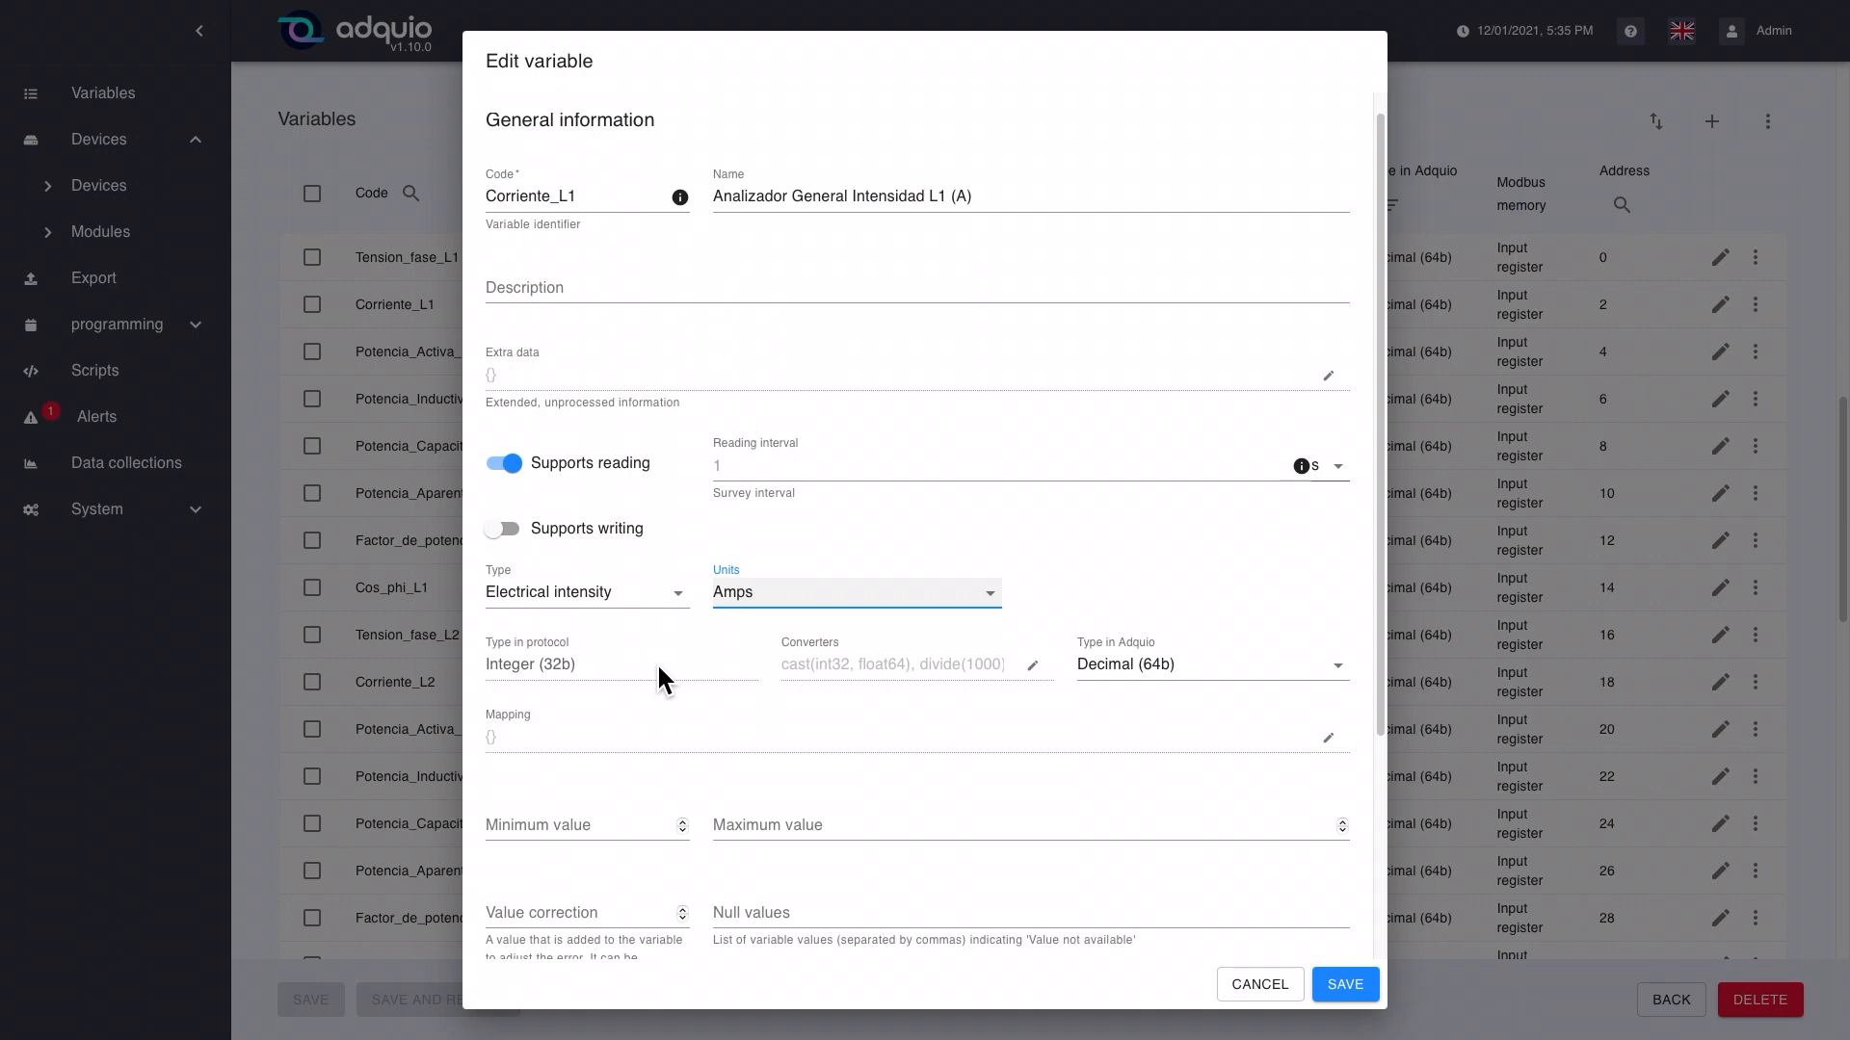
Step: Check the value converters of Corriente_L1 without changing them, and save the variable
scroll(666, 663, "down", 2)
scroll(667, 661, "down", 3)
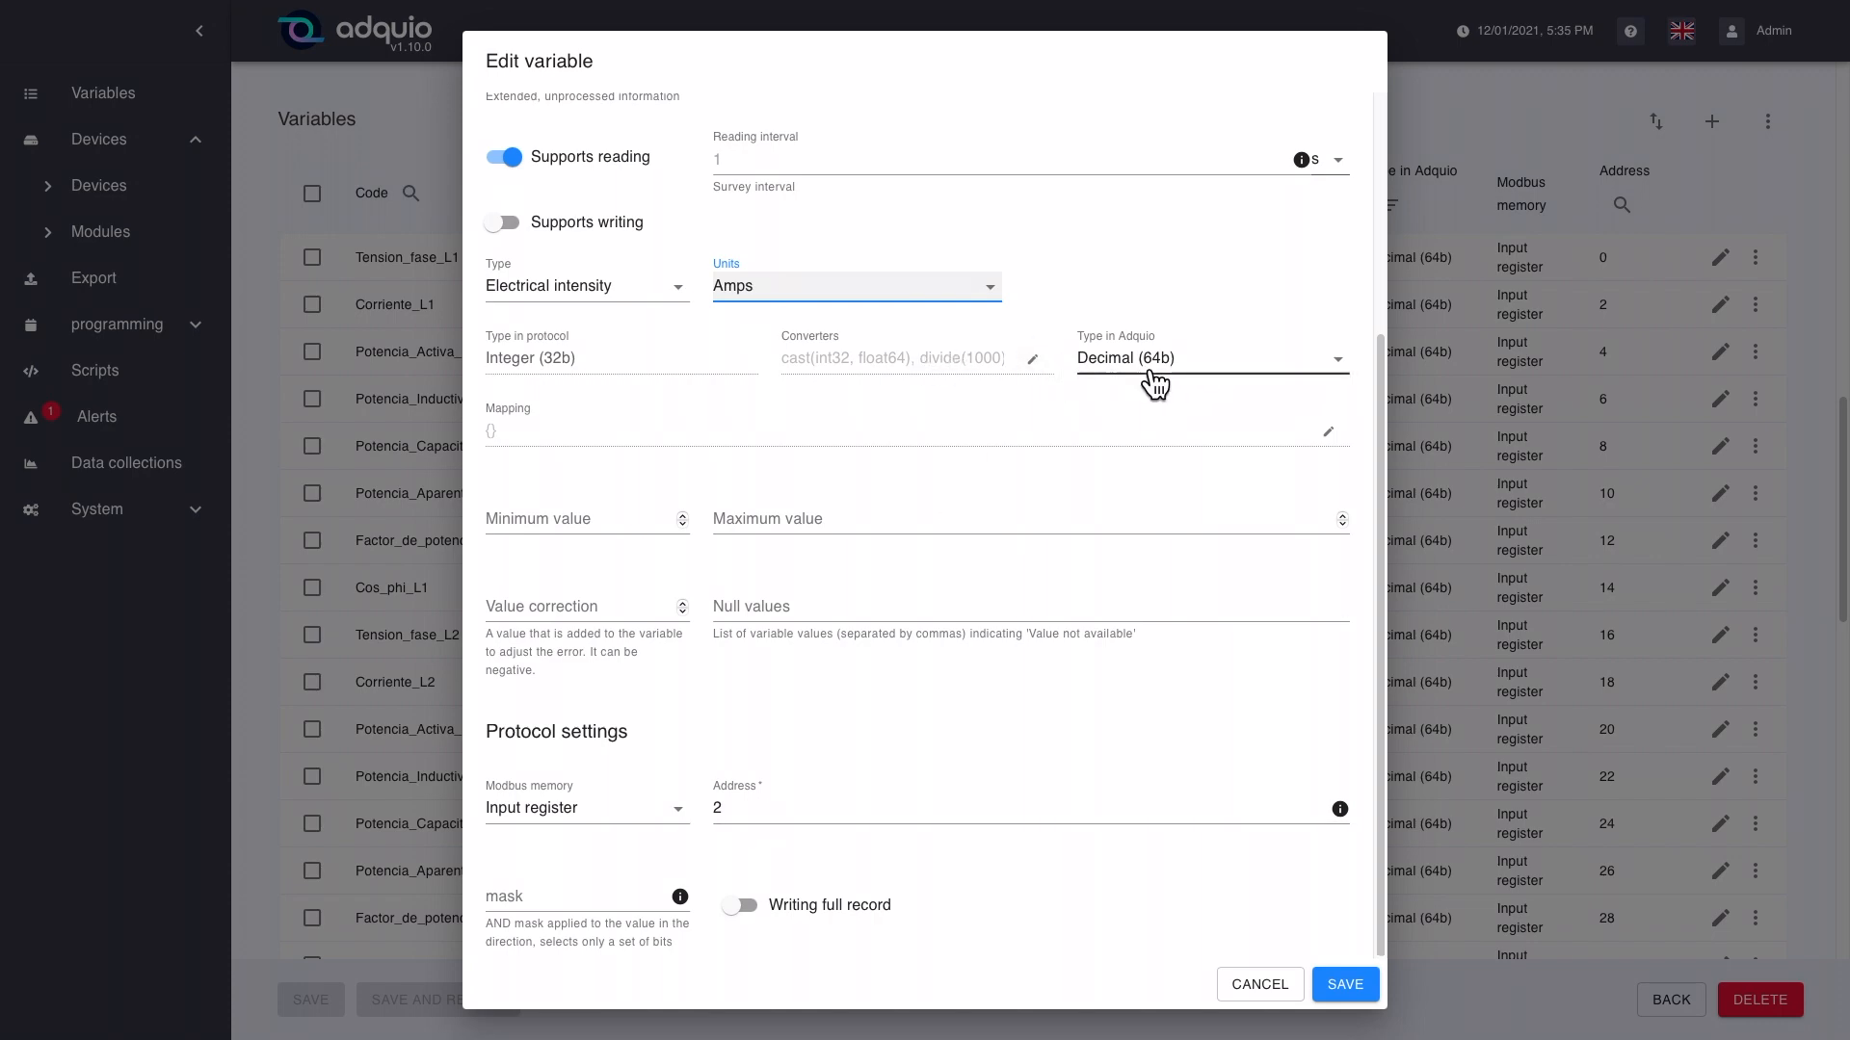
left_click(1040, 369)
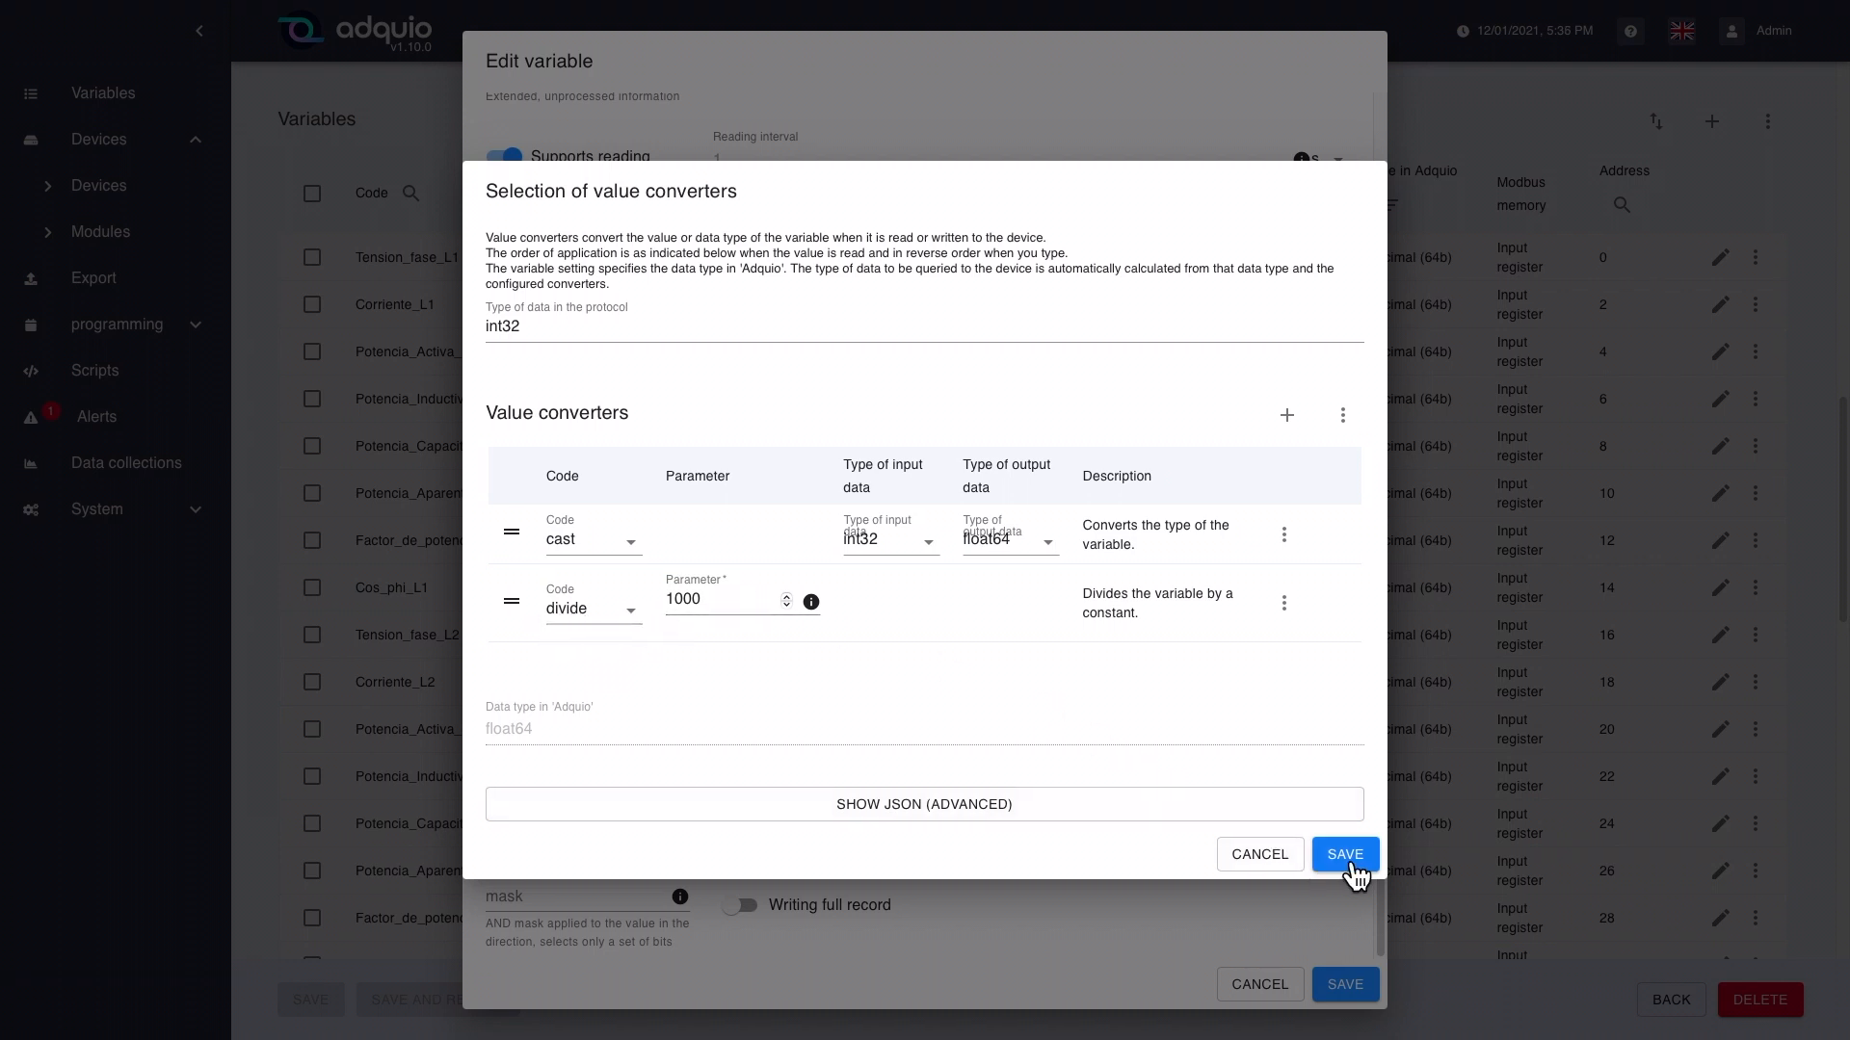
left_click(1265, 858)
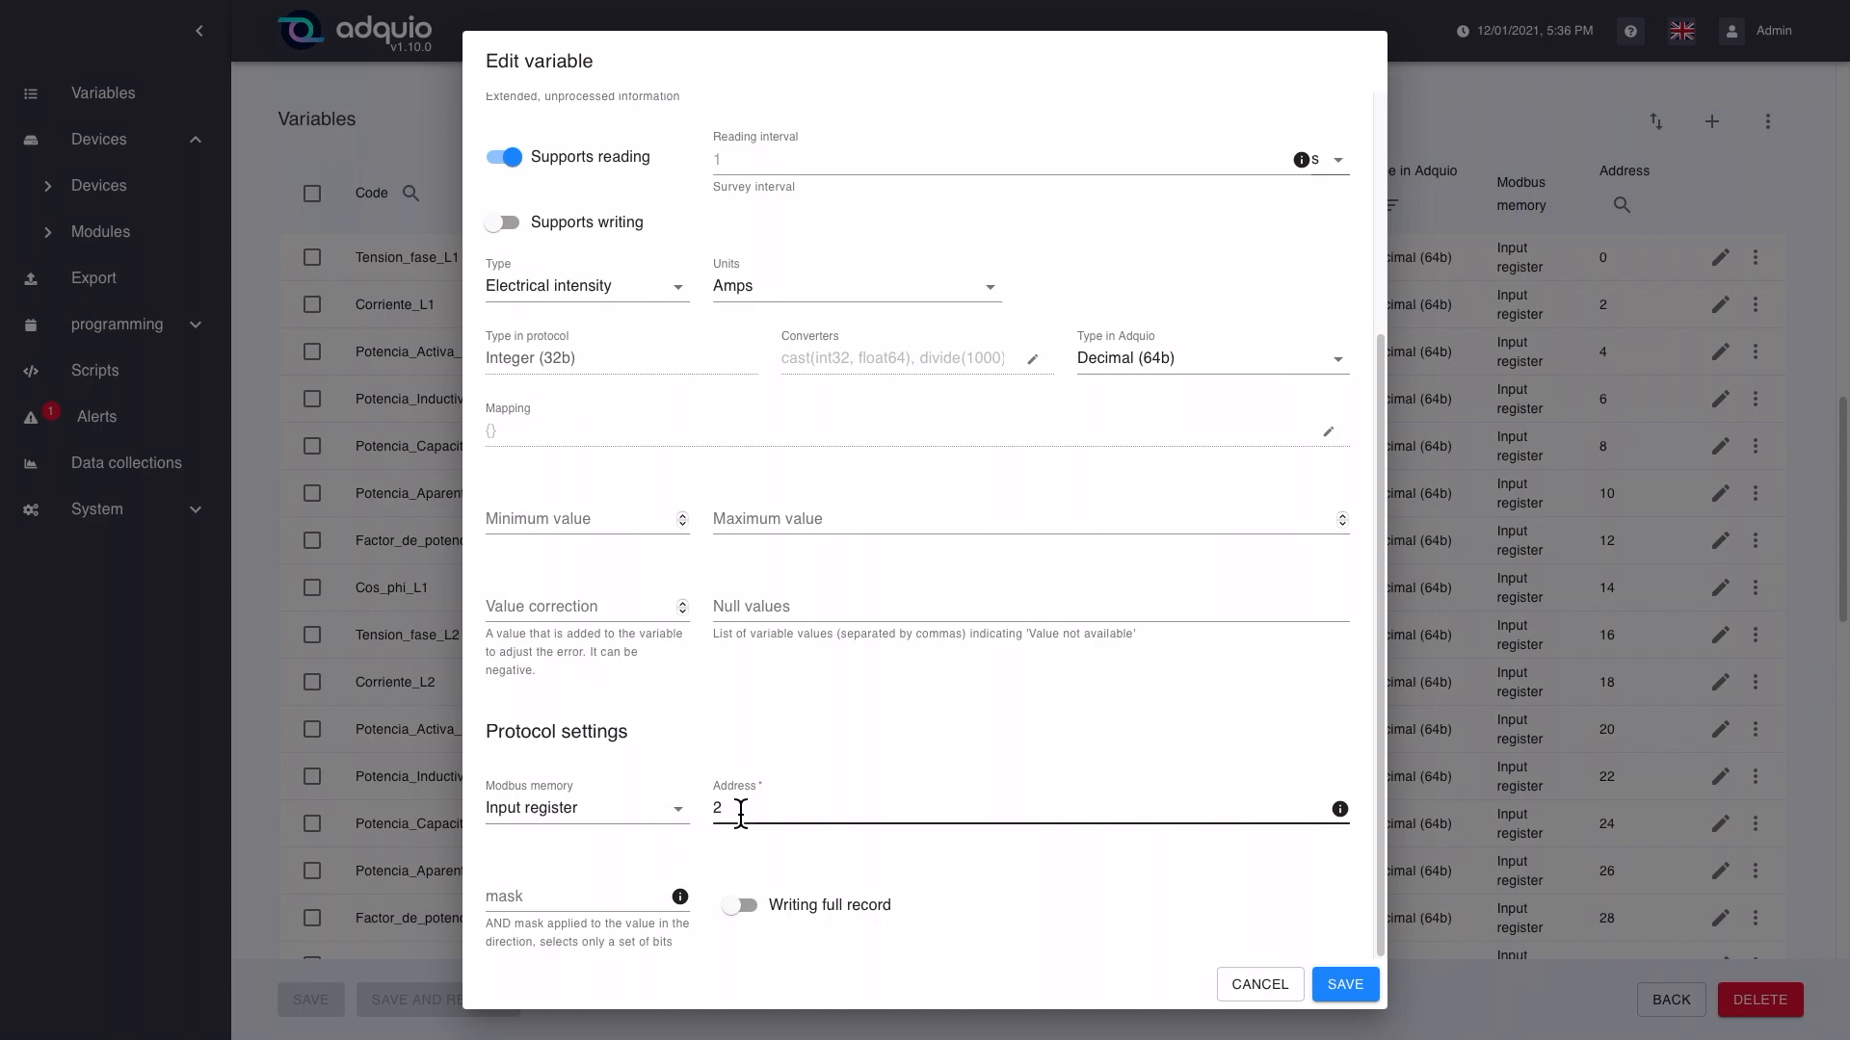
left_click(1341, 980)
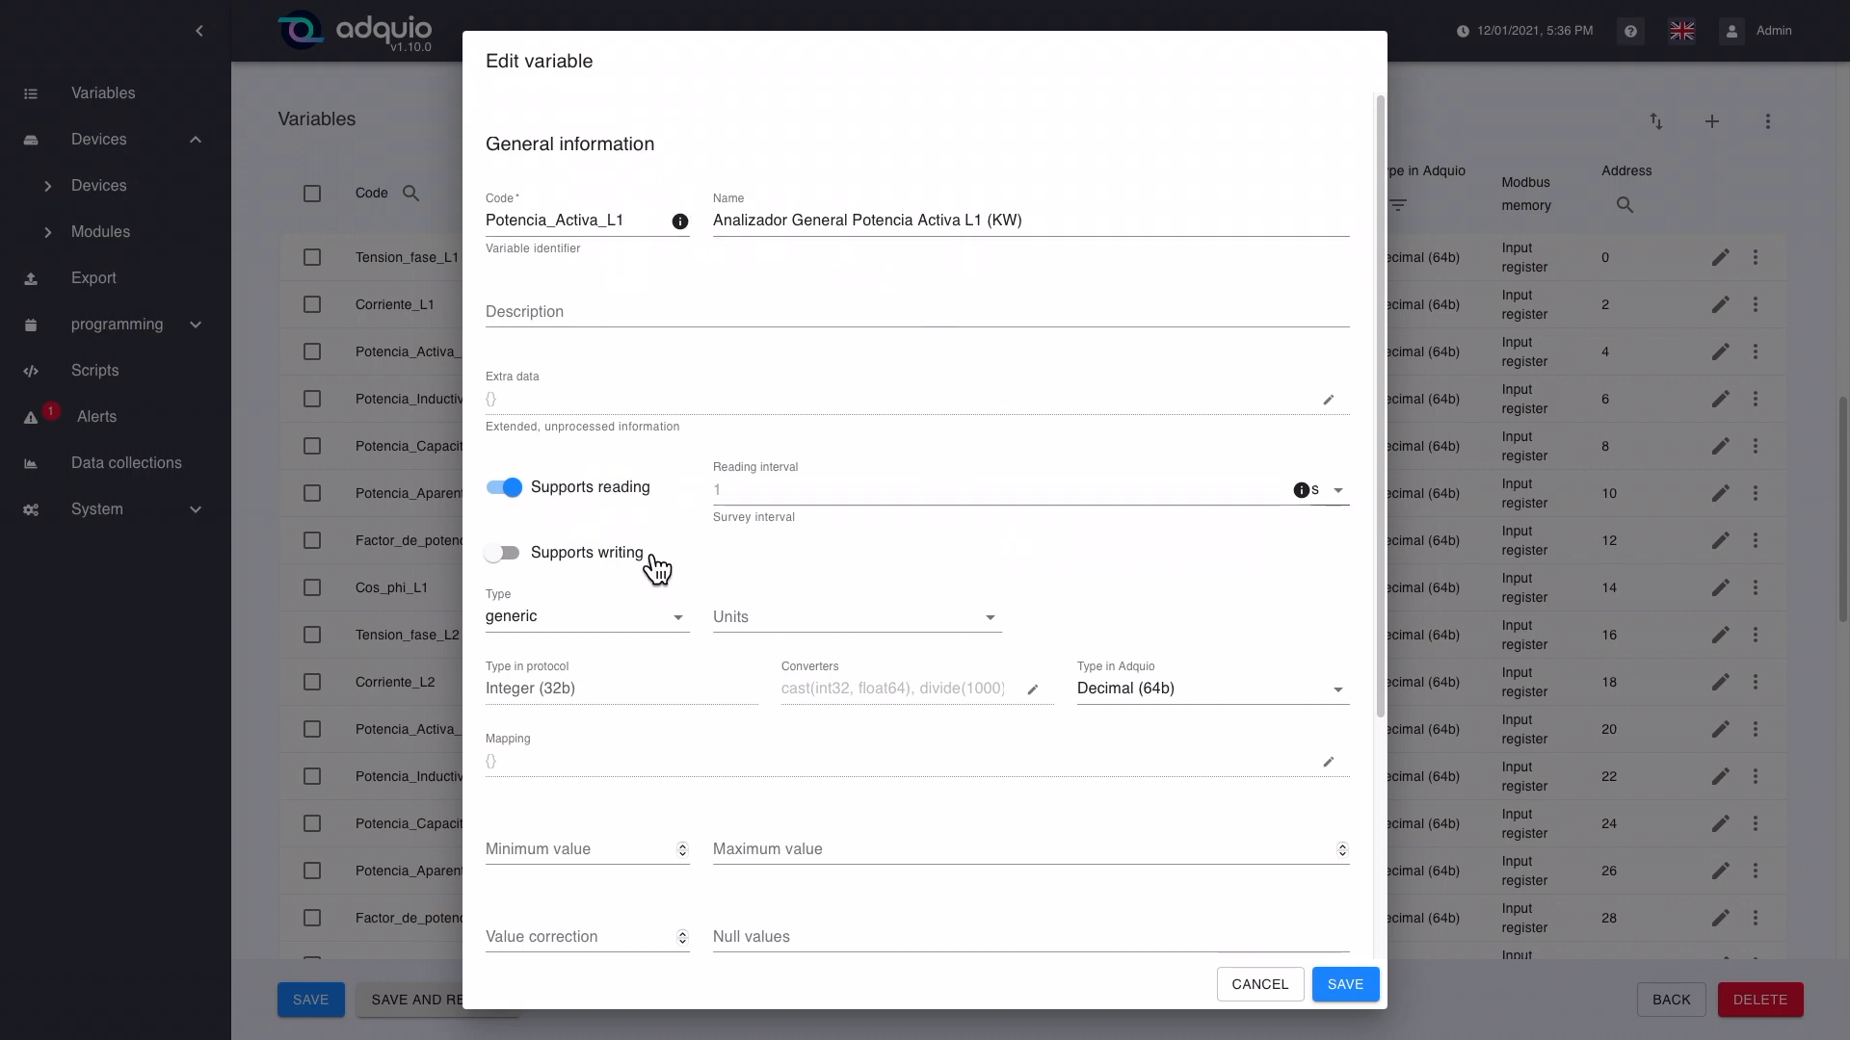
Step: Try setting the Potencia_Activa_L1 variable's type to Electric power and its units to Watts, and open its value converters
left_click(659, 636)
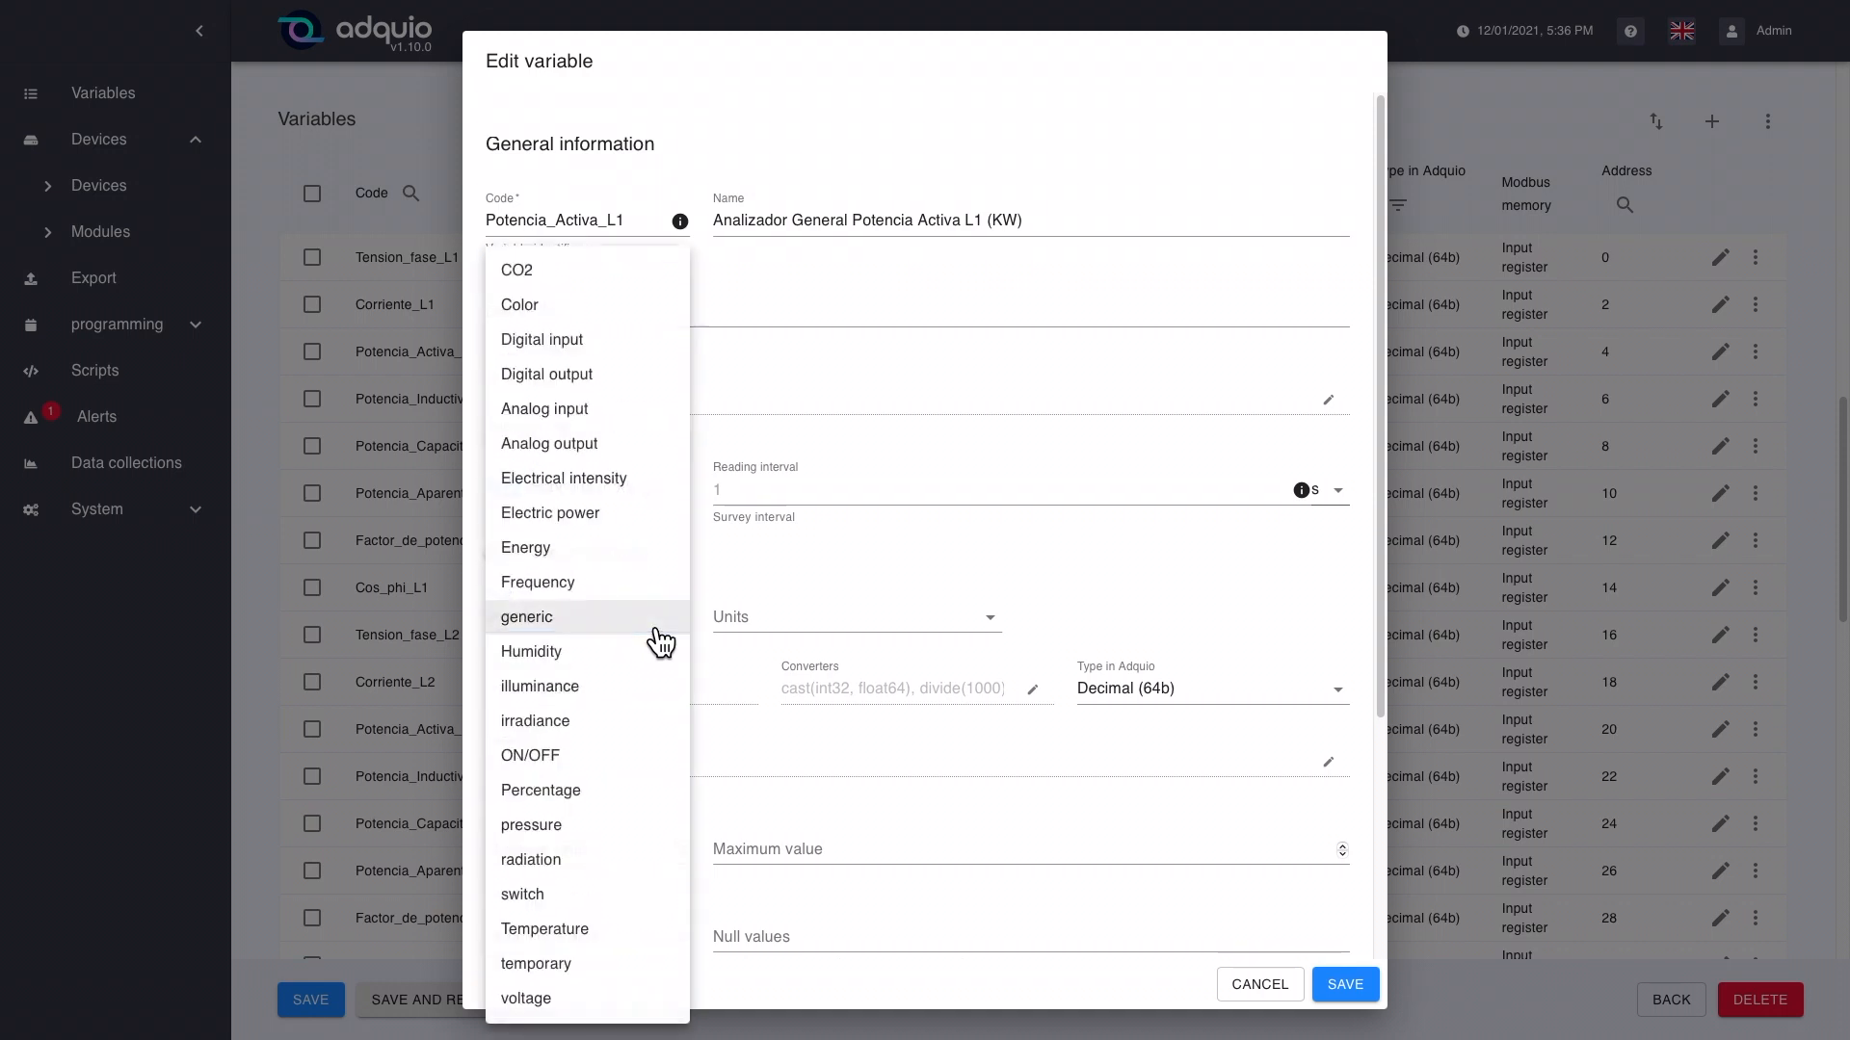
left_click(621, 517)
left_click(850, 612)
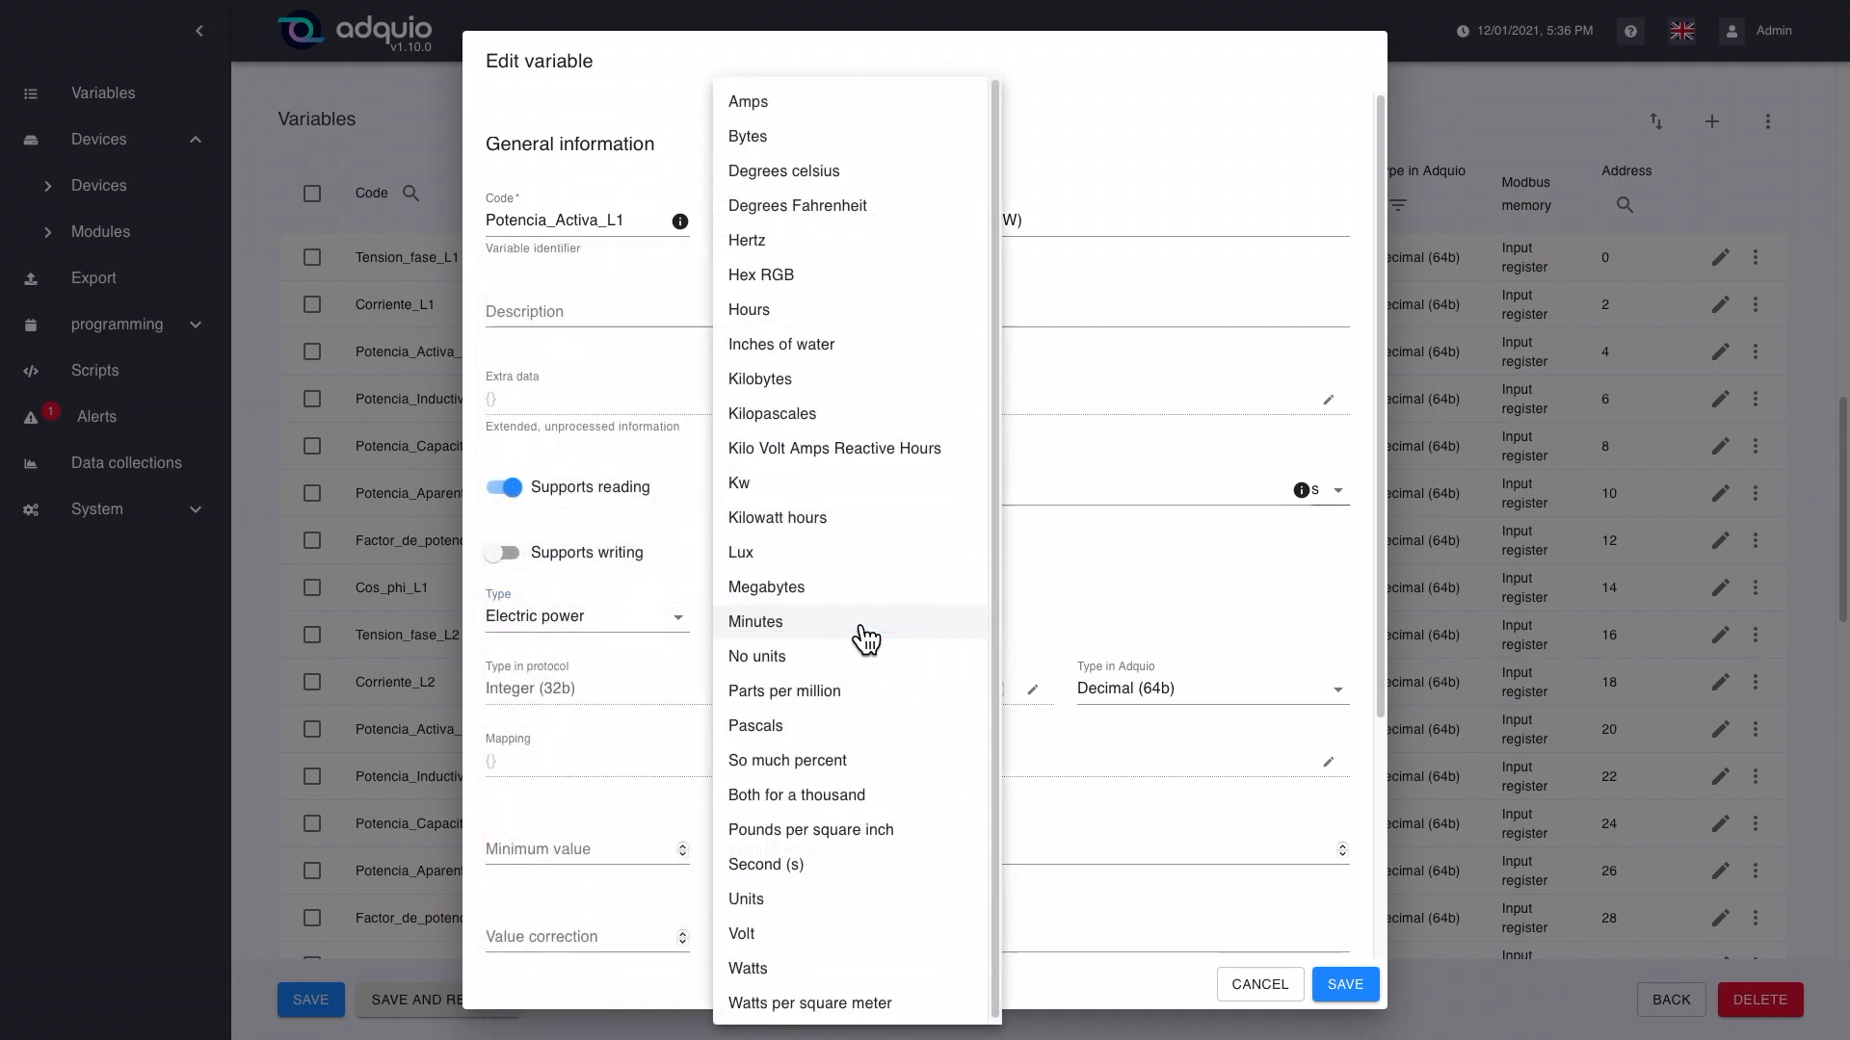
left_click(780, 975)
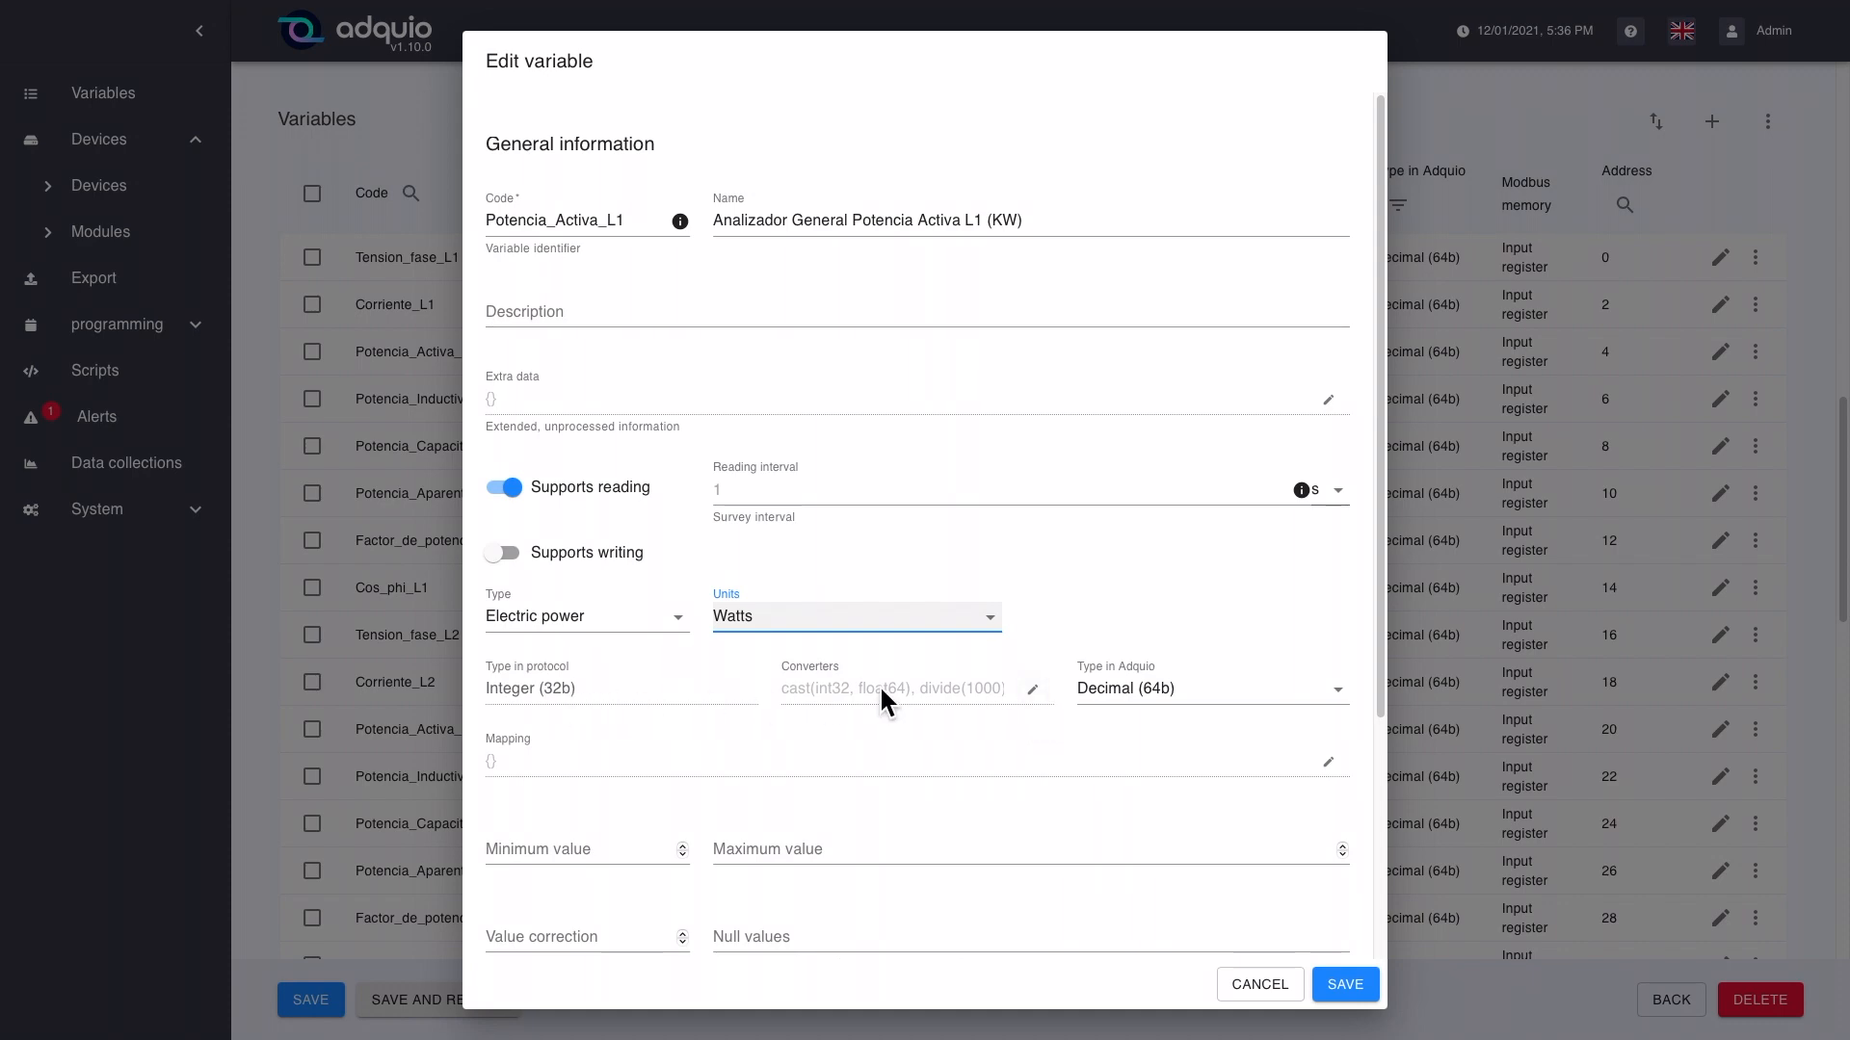
left_click(1032, 689)
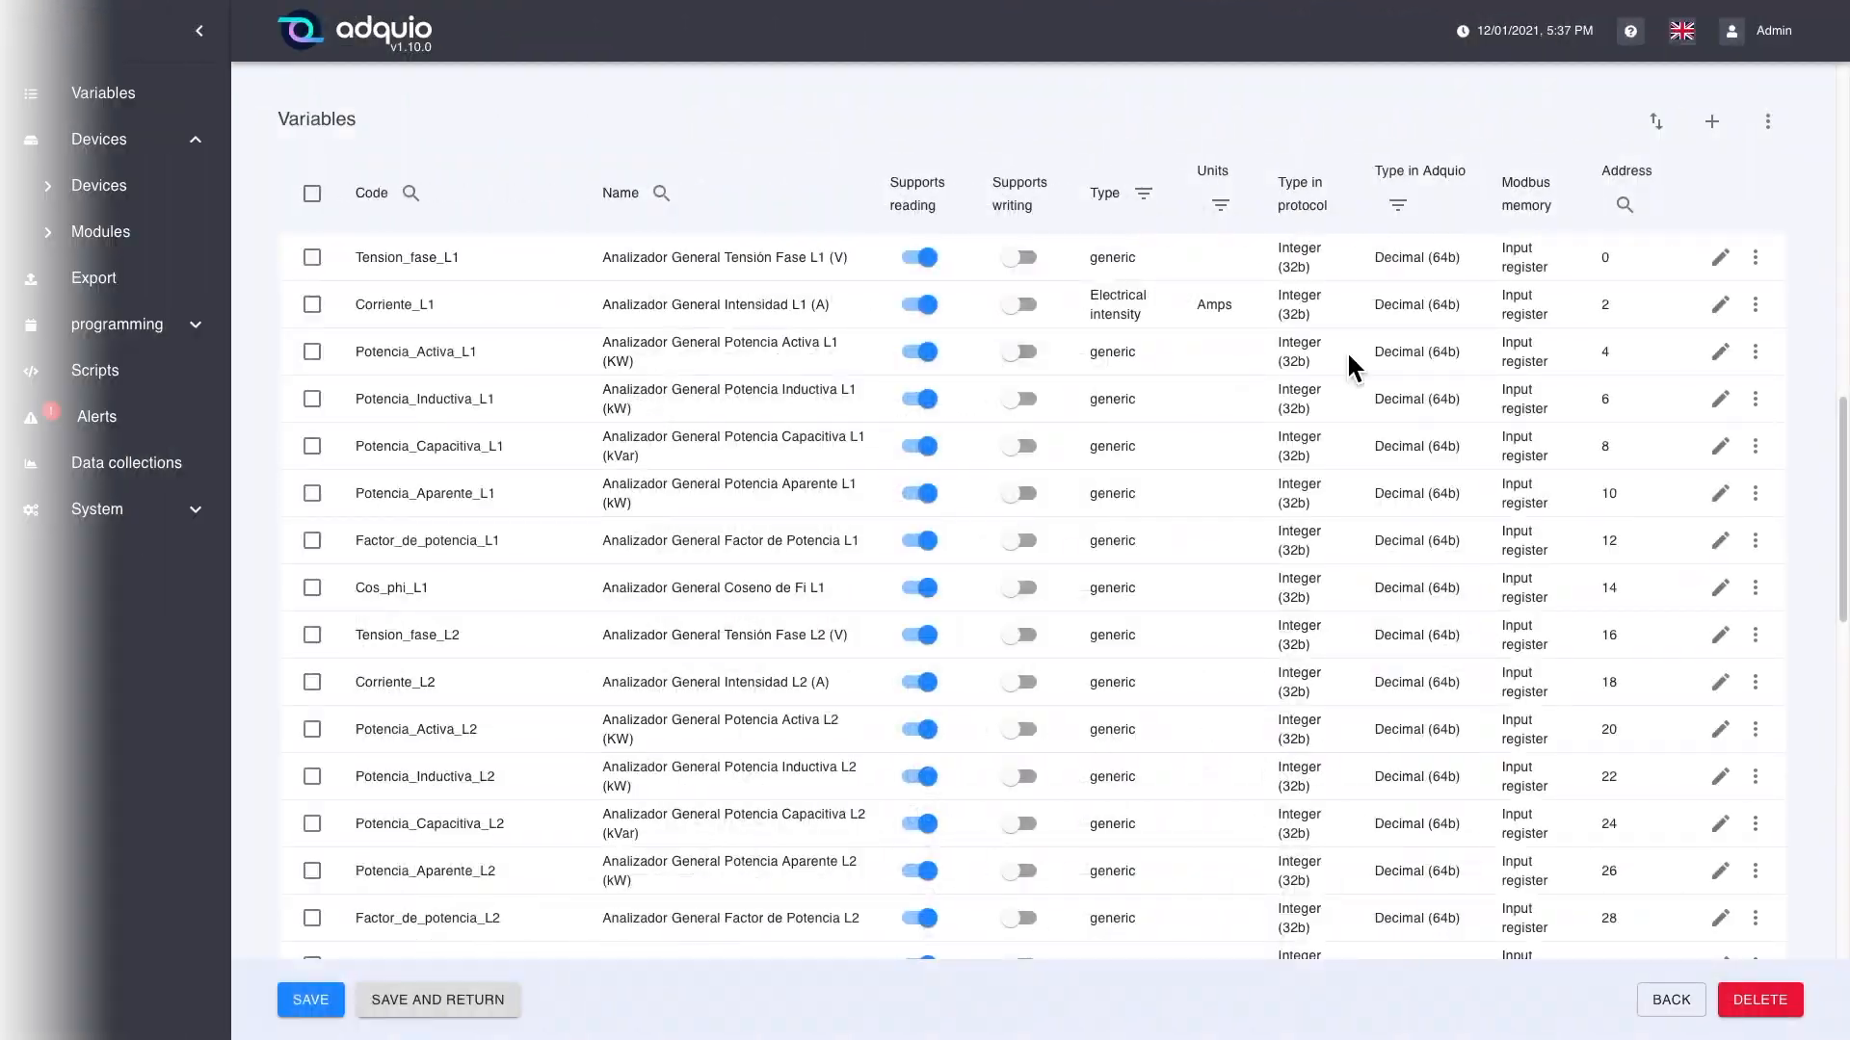
Step: Examine the protocol settings and value converters of Potencia_Activa_L1, and close the variable without saving
left_click(1720, 352)
scroll(756, 551, "down", 1)
scroll(756, 550, "down", 5)
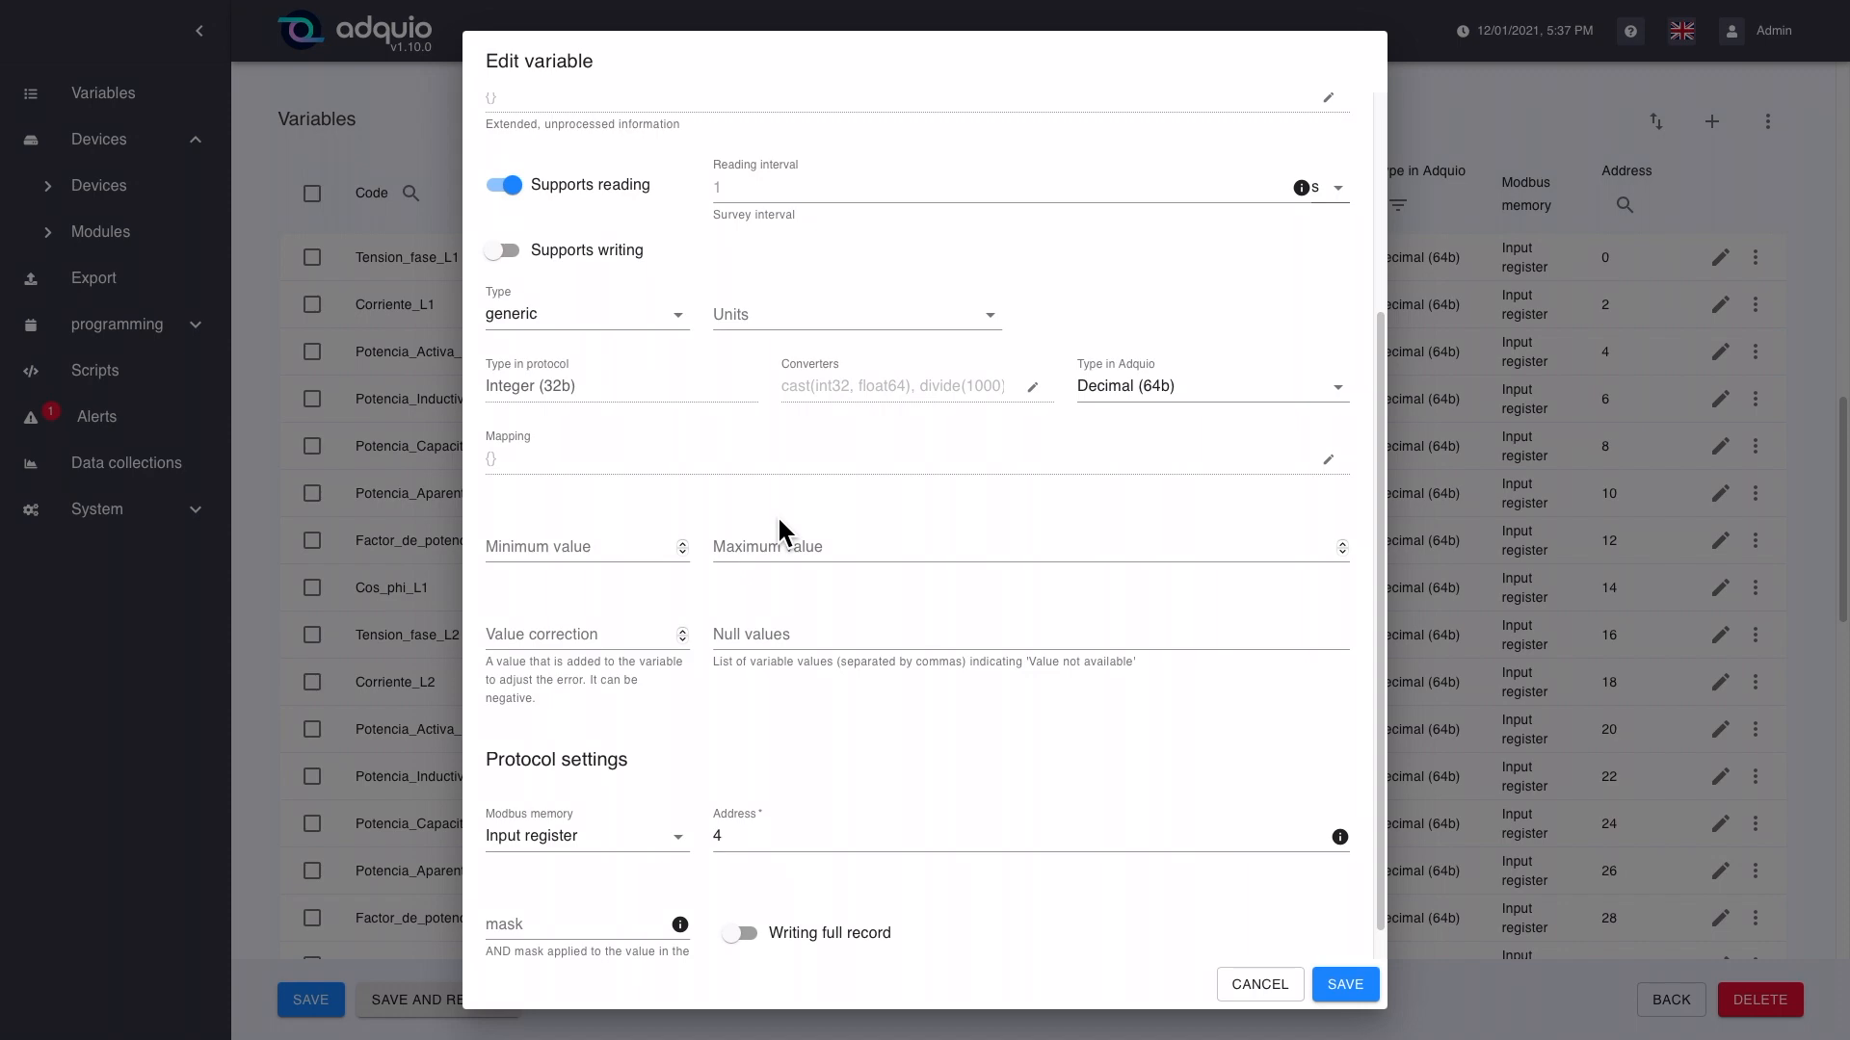
scroll(796, 510, "down", 1)
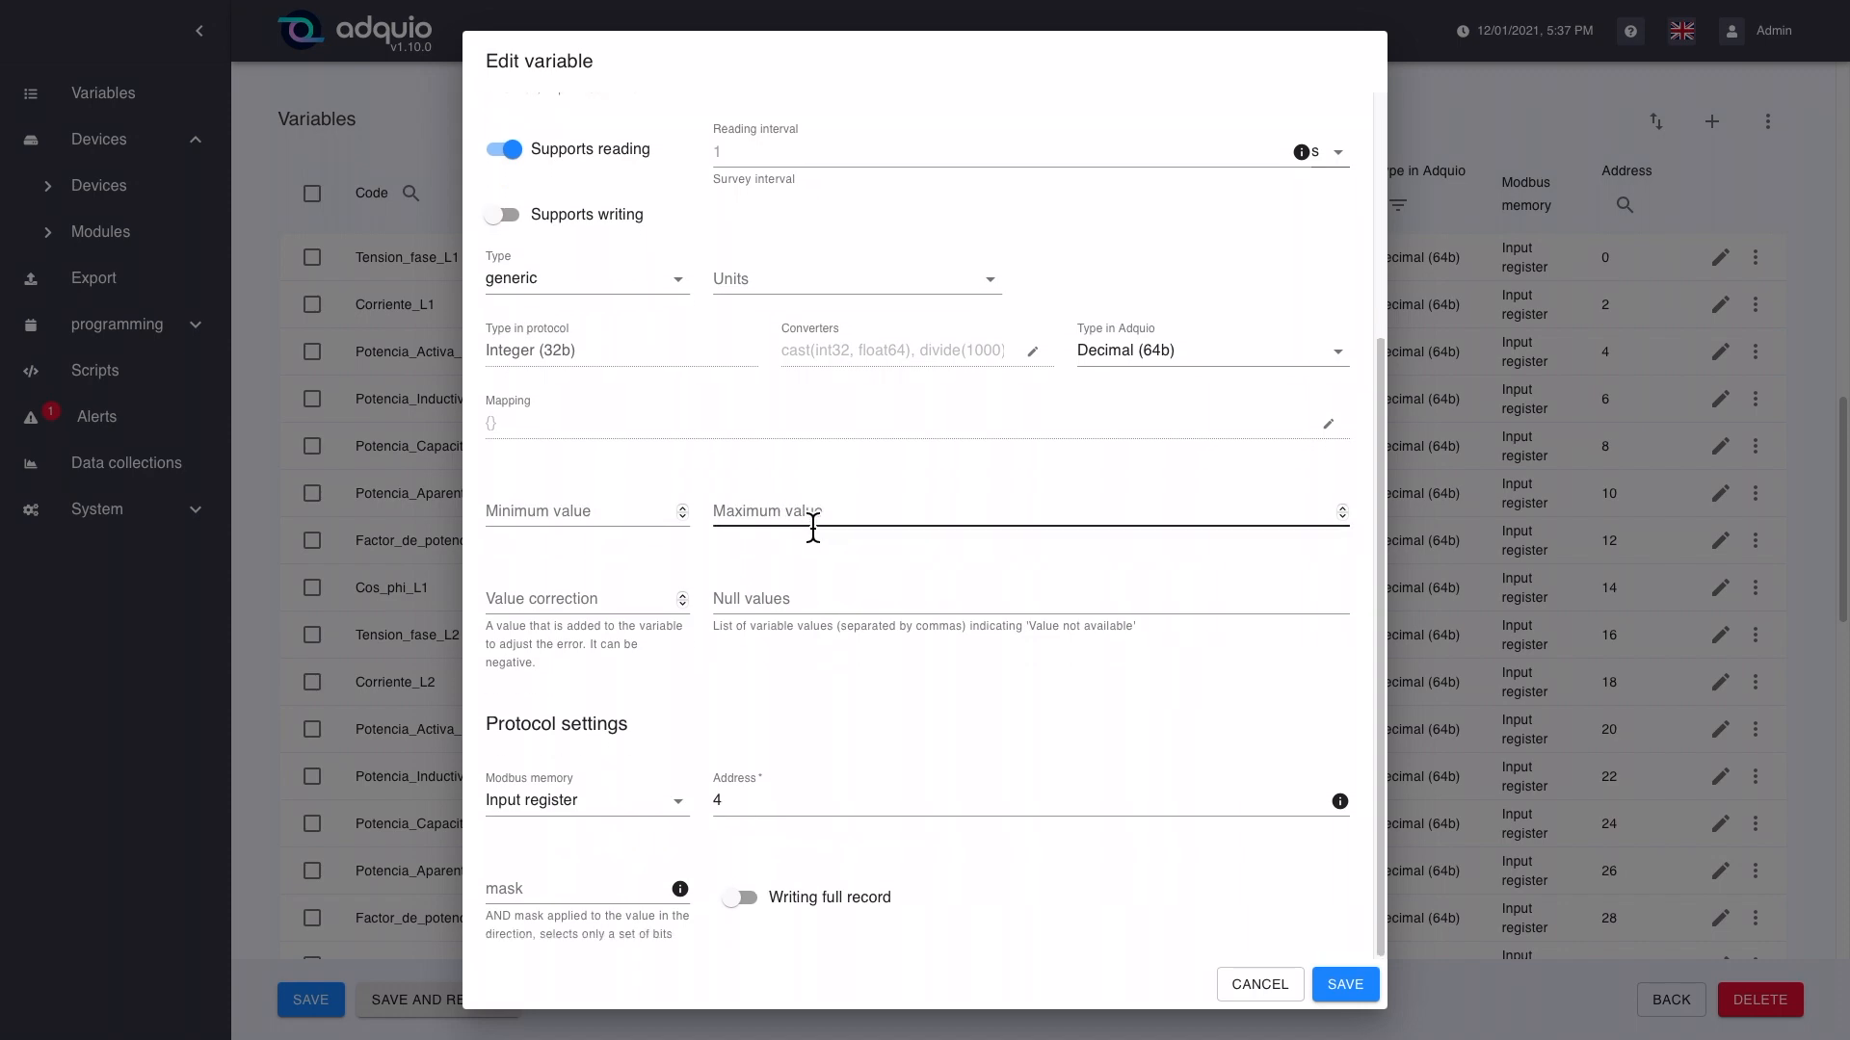
left_click(1042, 357)
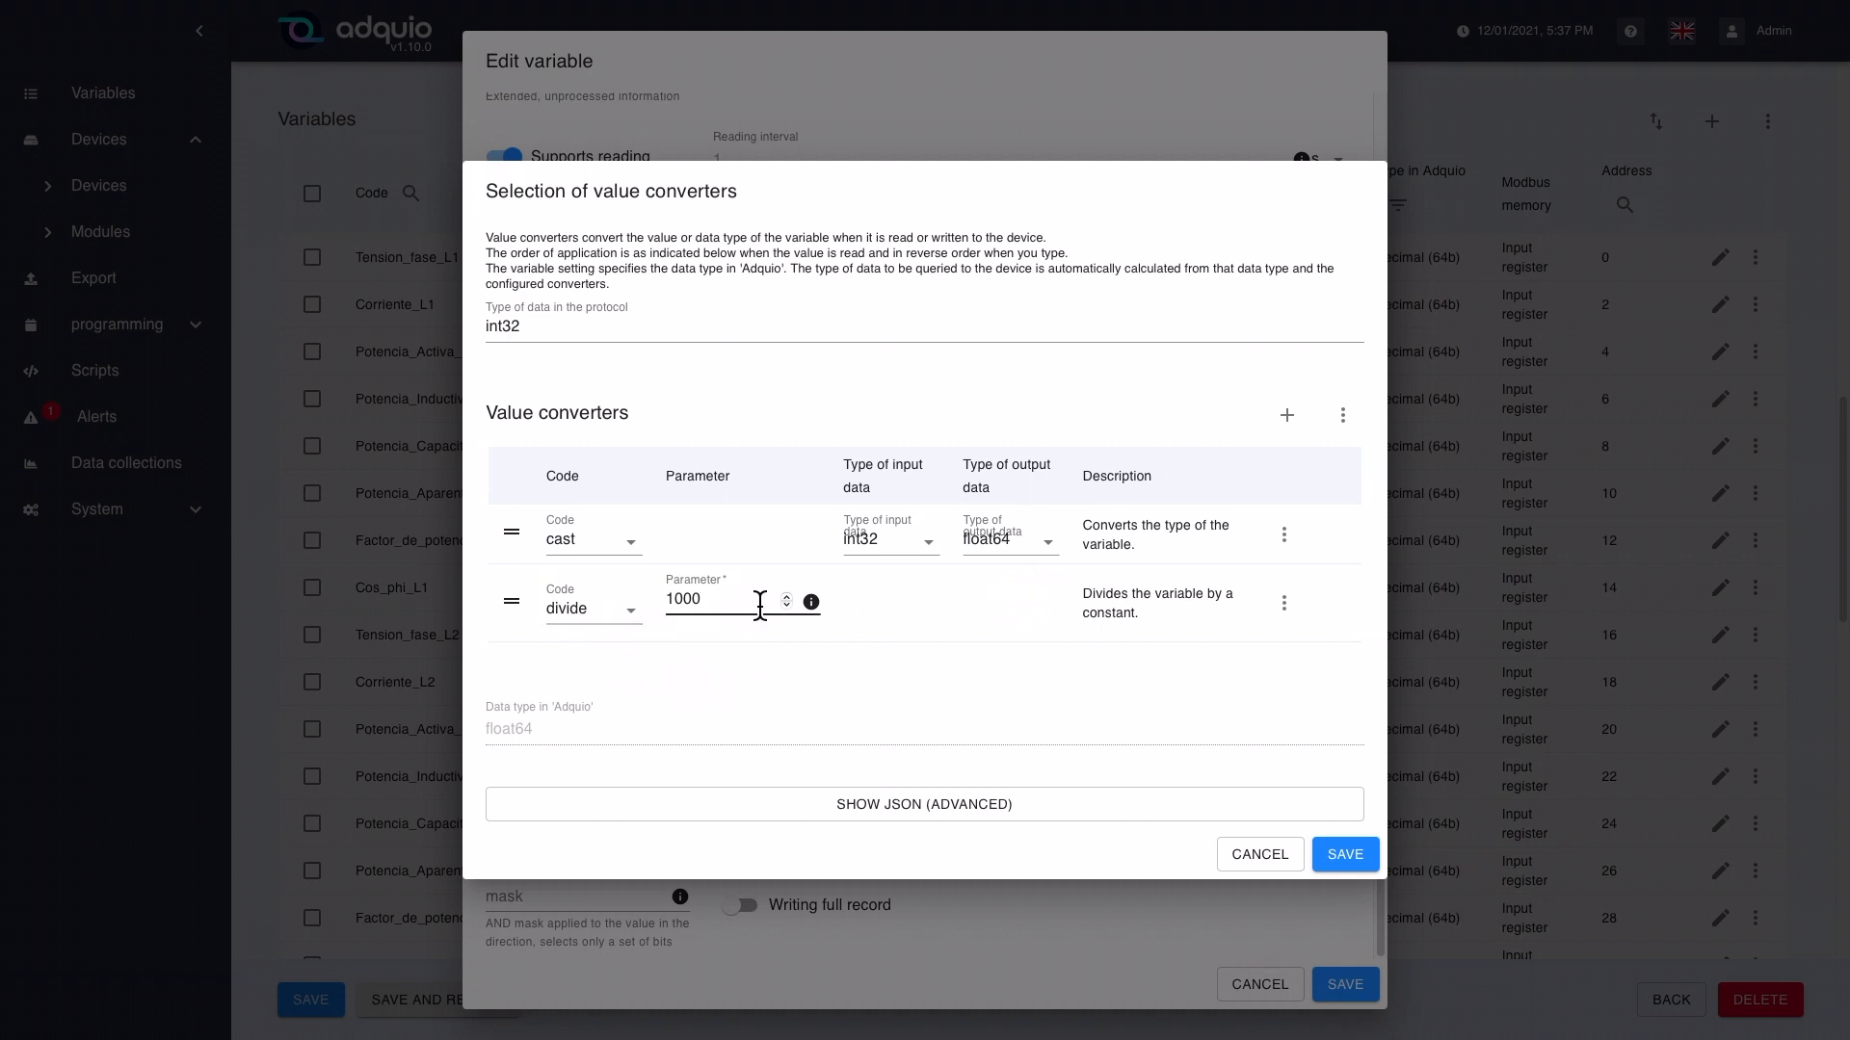
left_click(1260, 854)
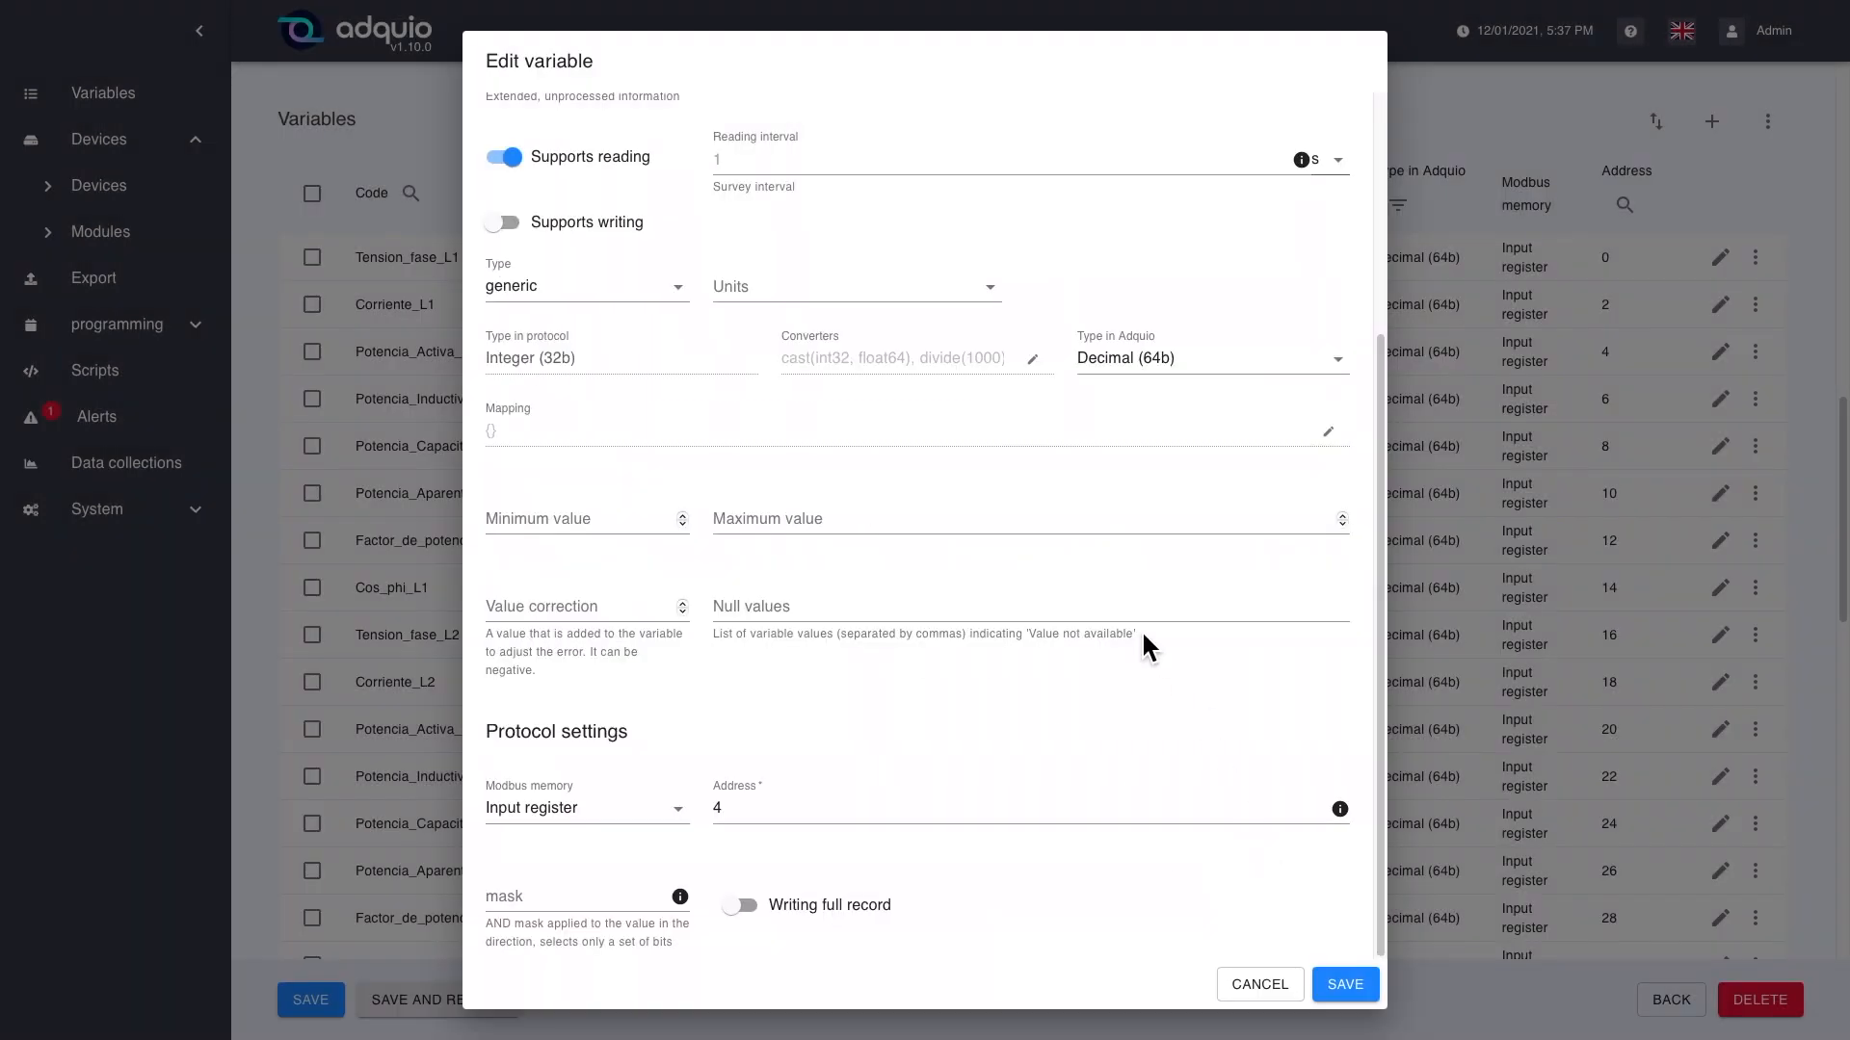
left_click(1260, 984)
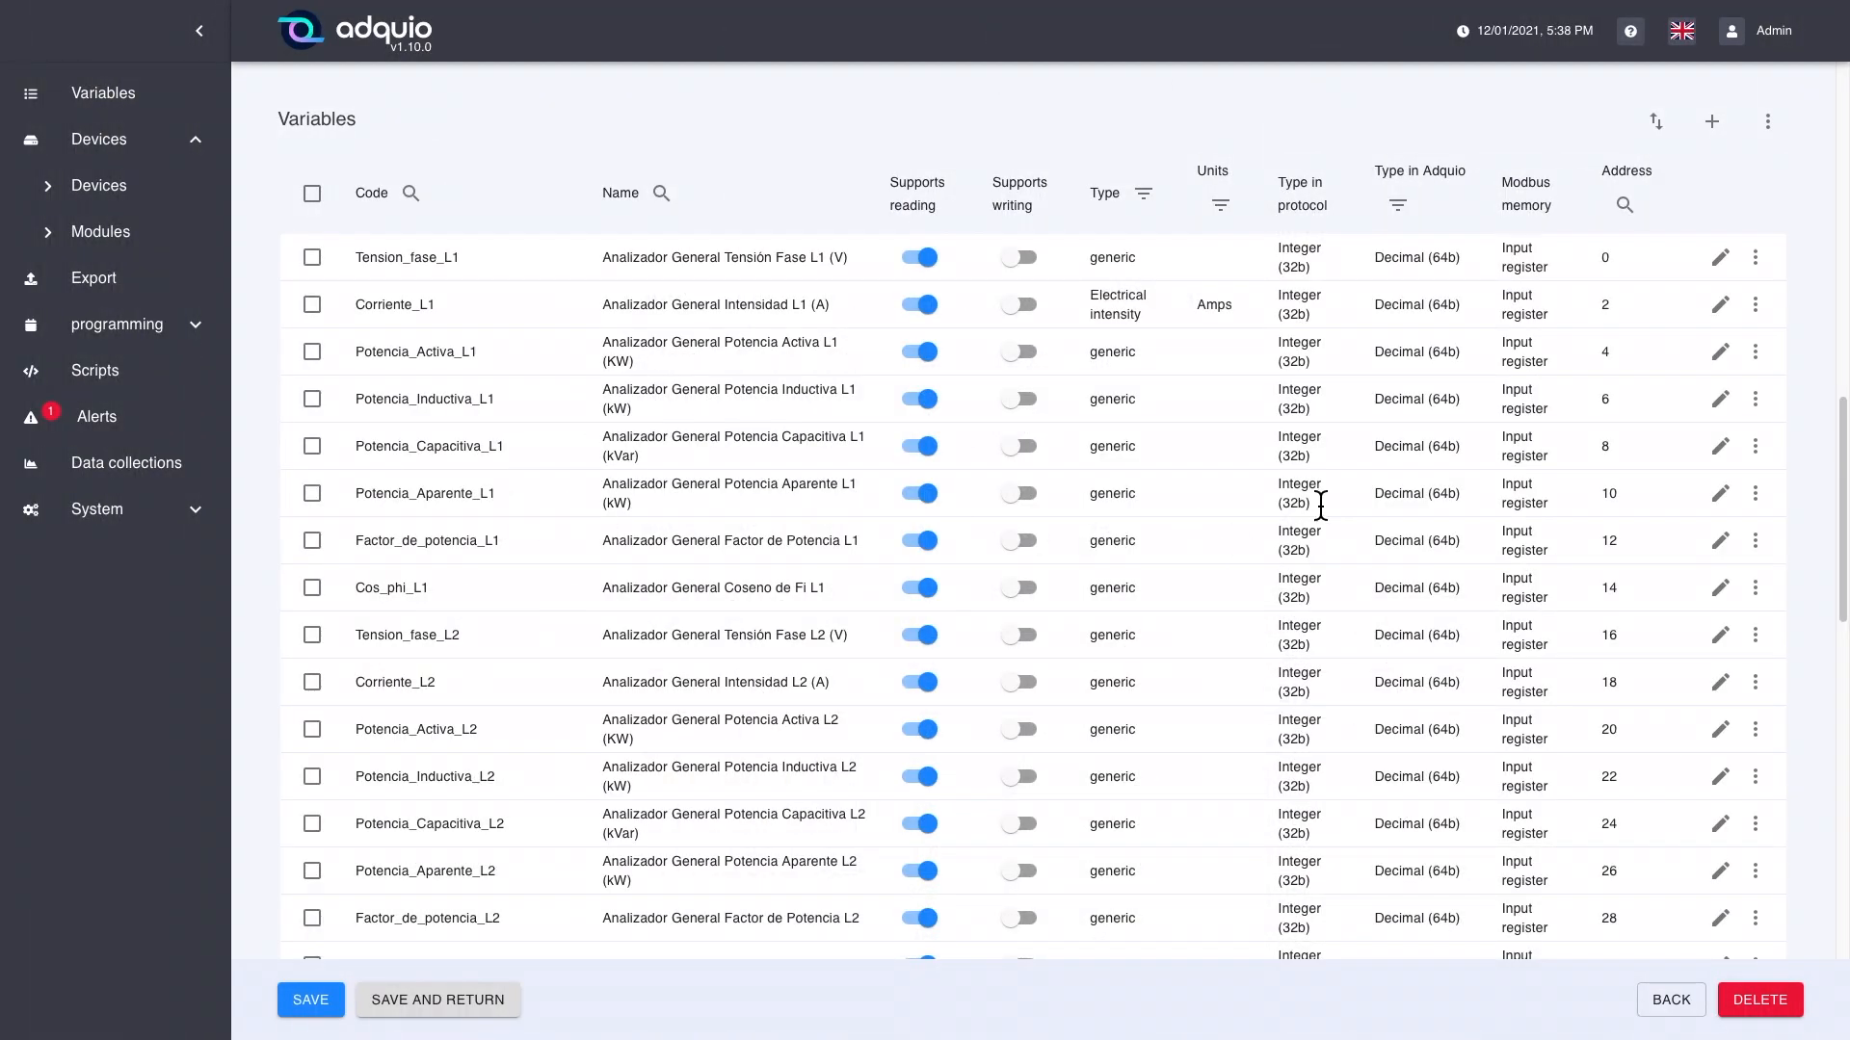
Step: Examine the protocol settings and value converters of Potencia_Aparente_L1, and close the variable without saving
left_click(1719, 496)
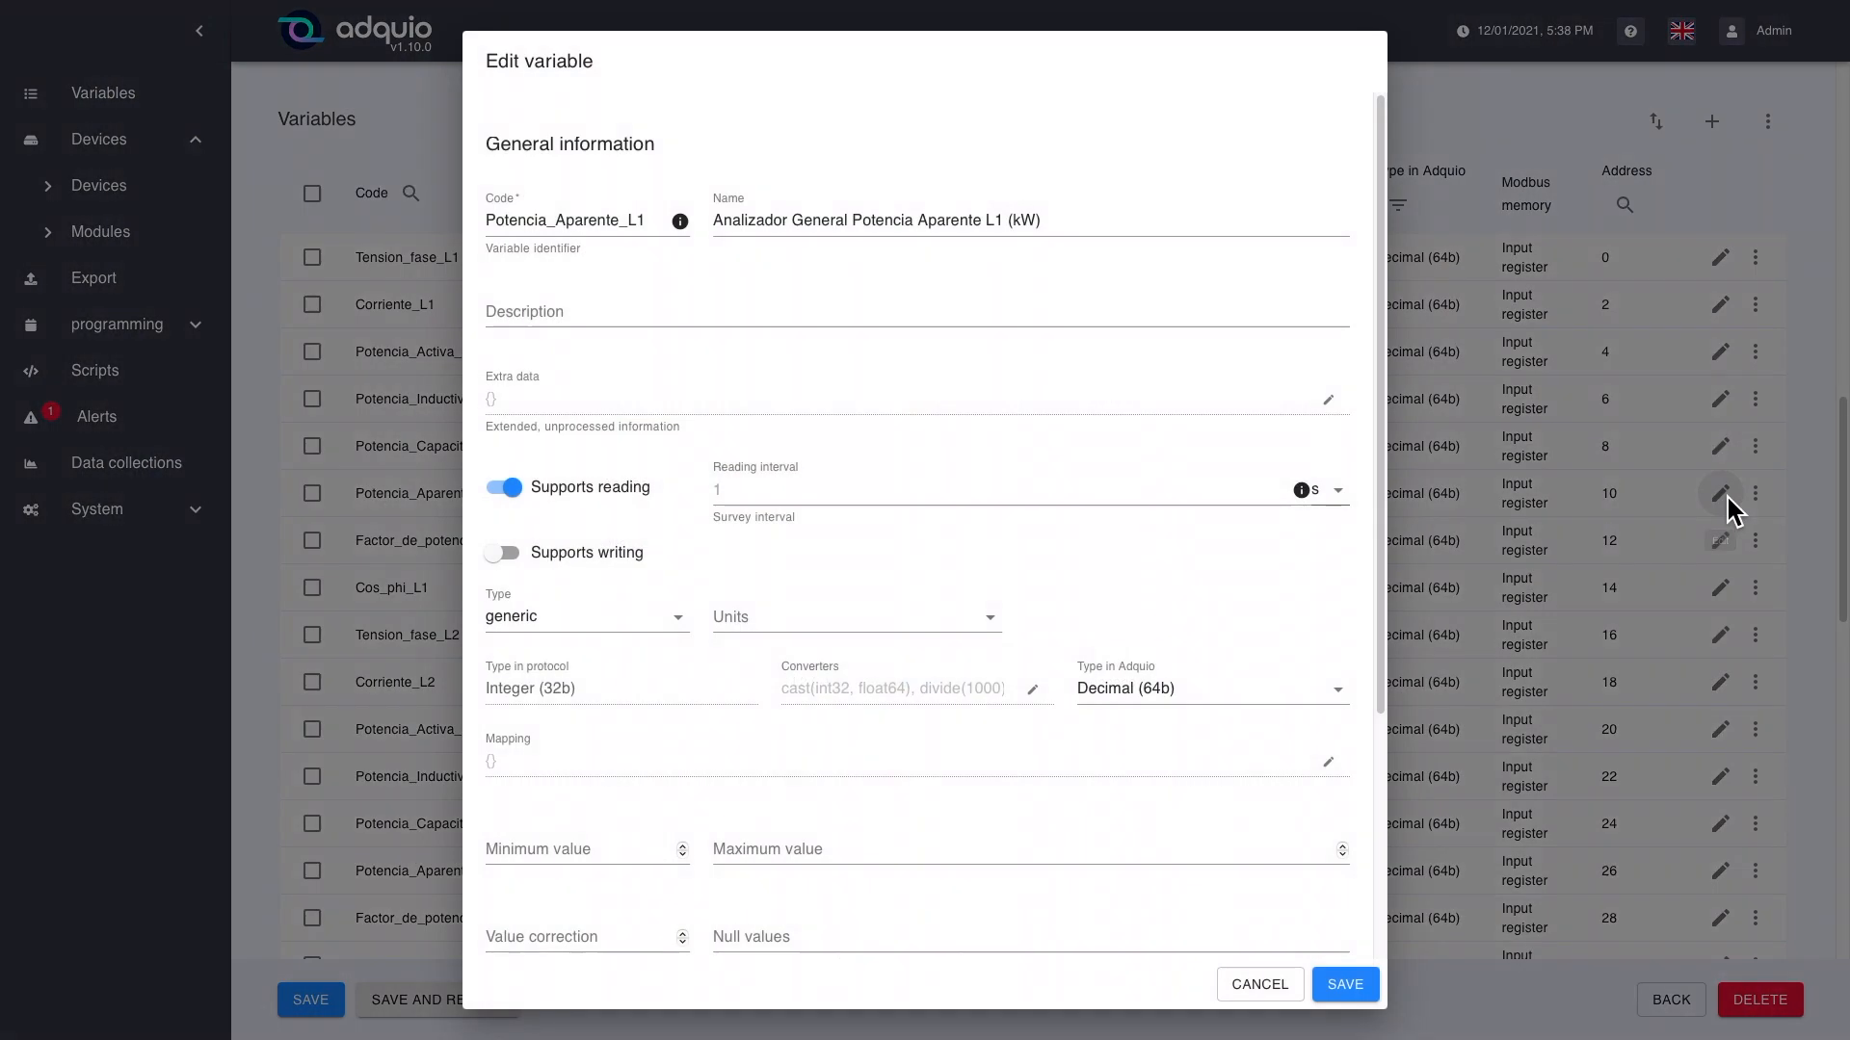
scroll(752, 677, "down", 4)
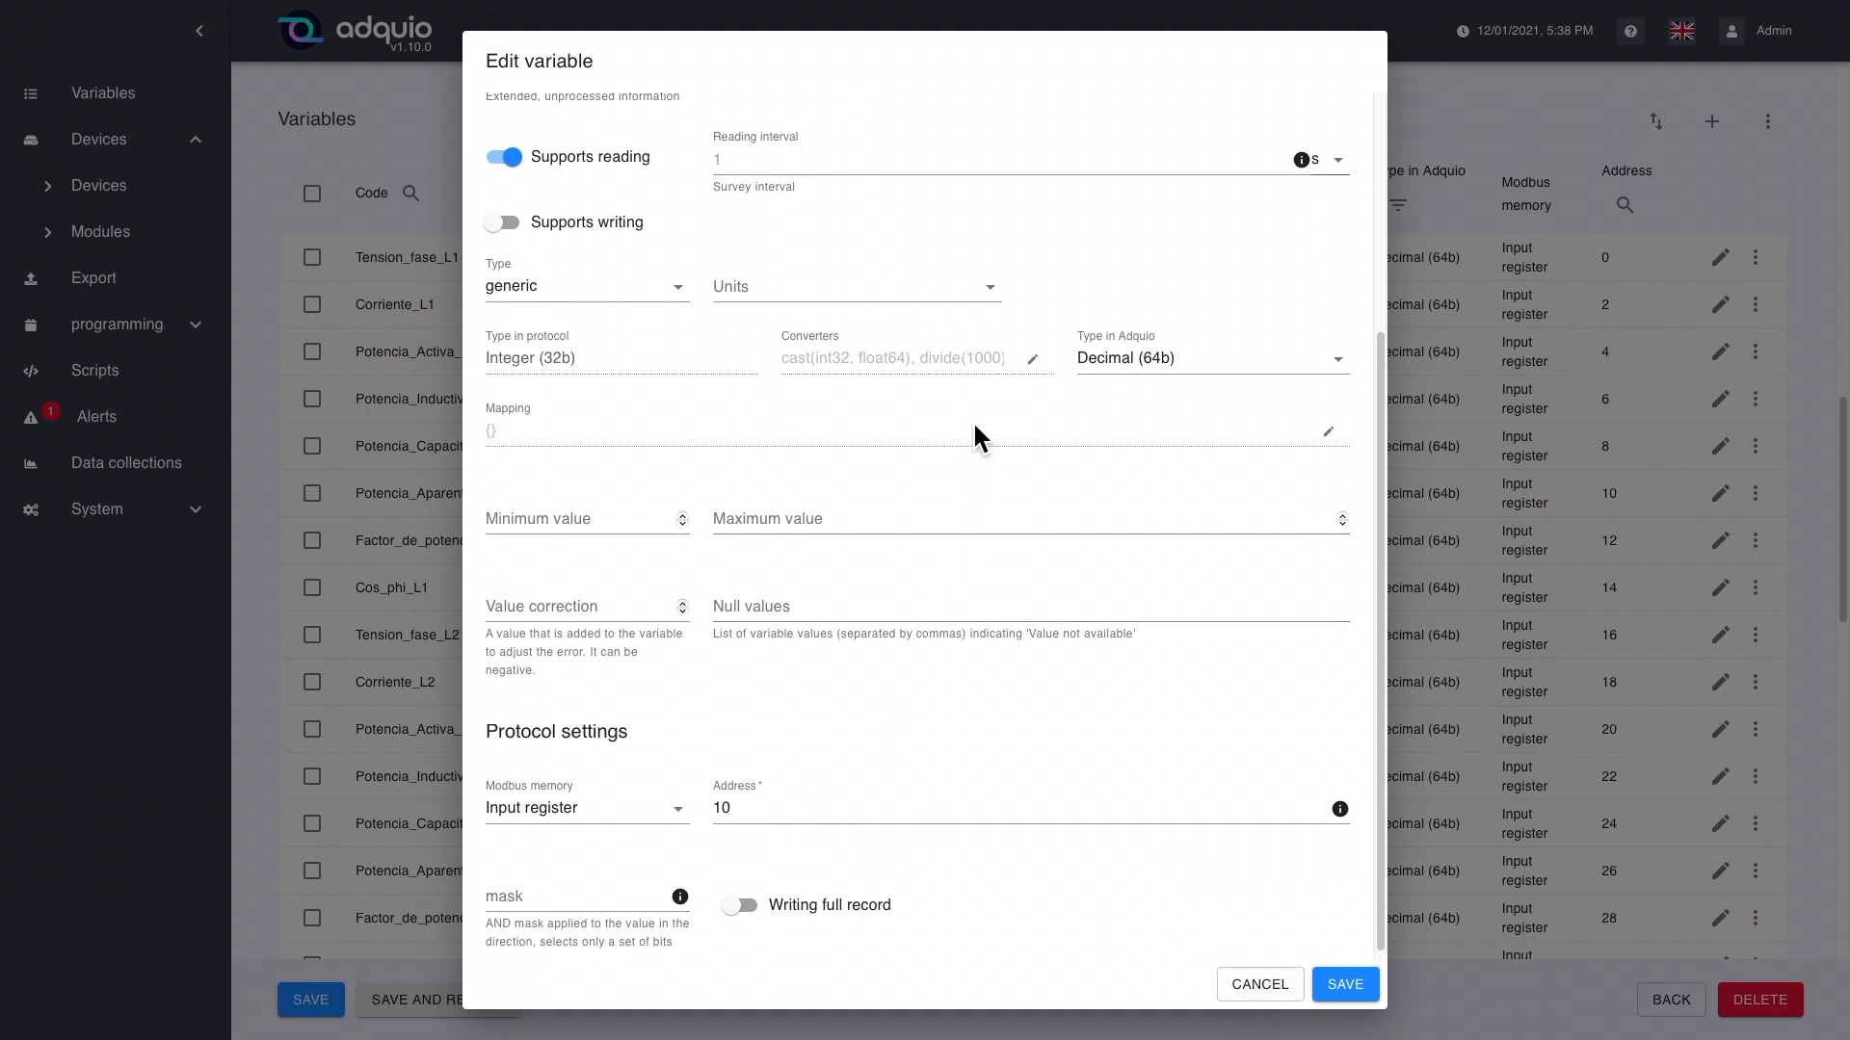
left_click(1032, 360)
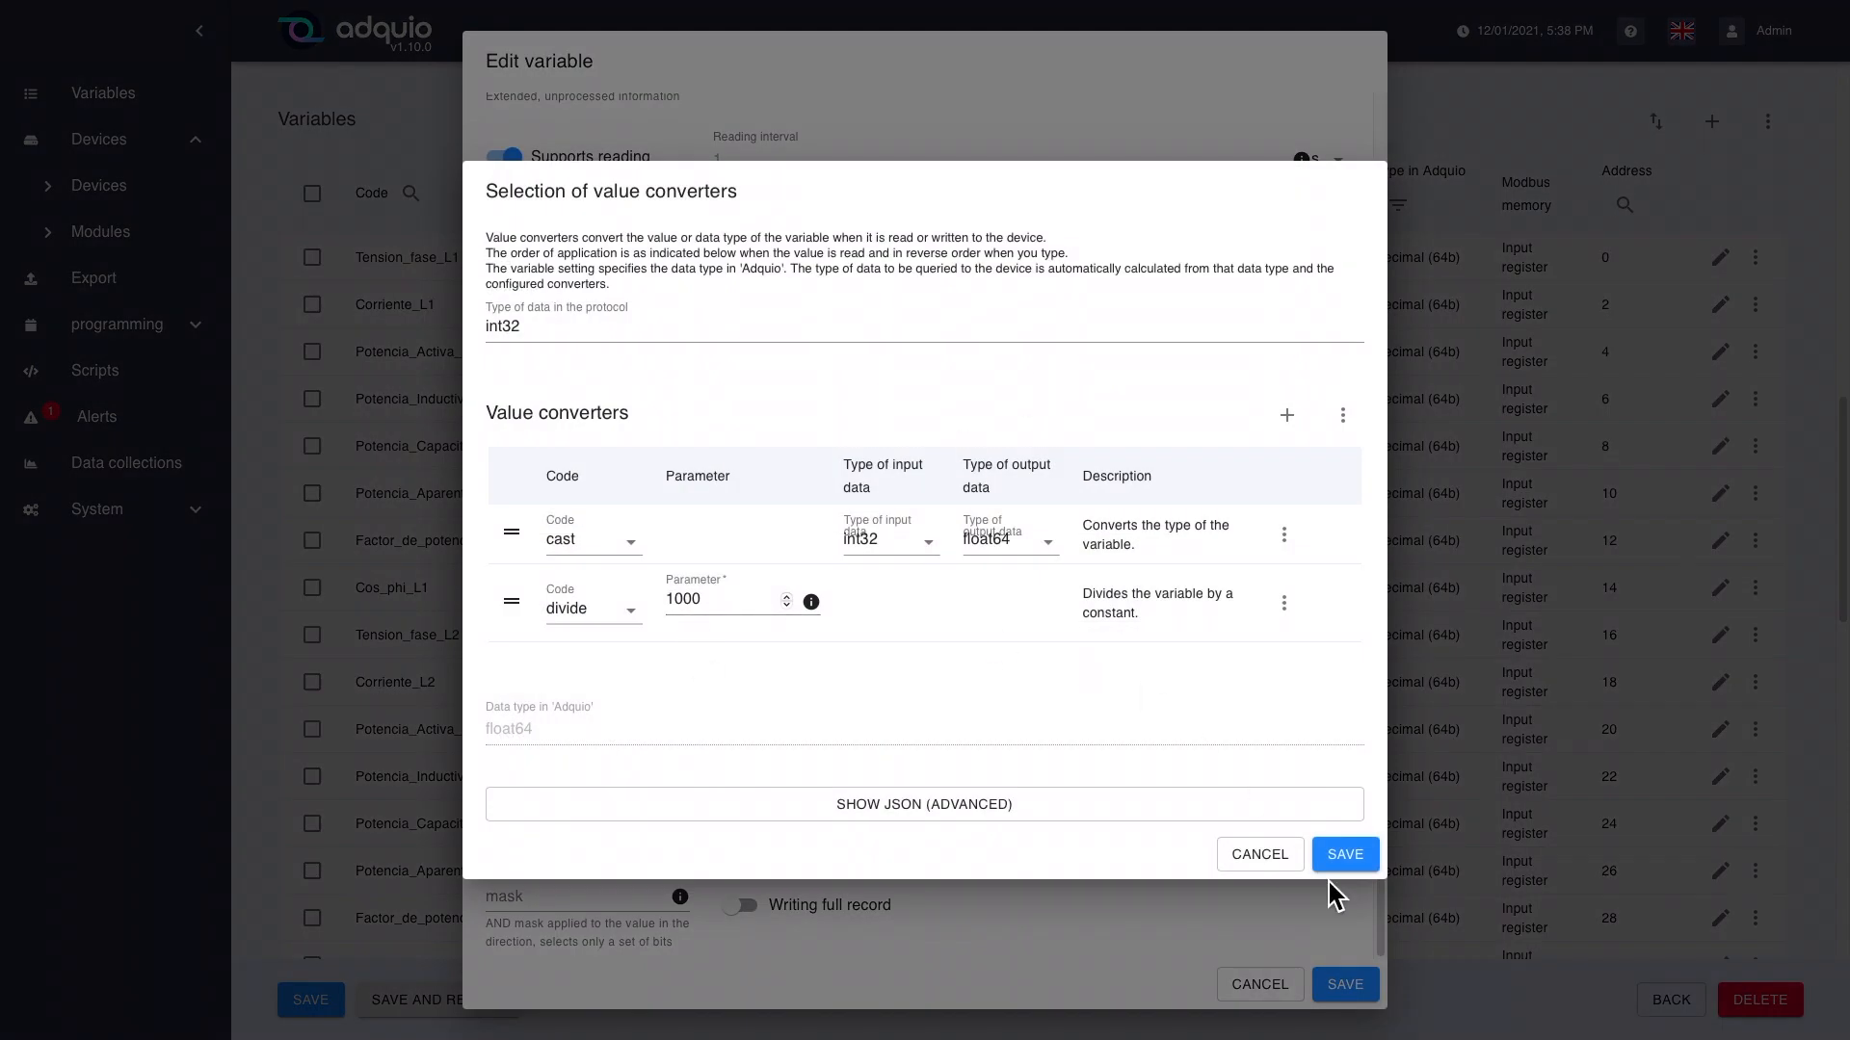
left_click(1257, 865)
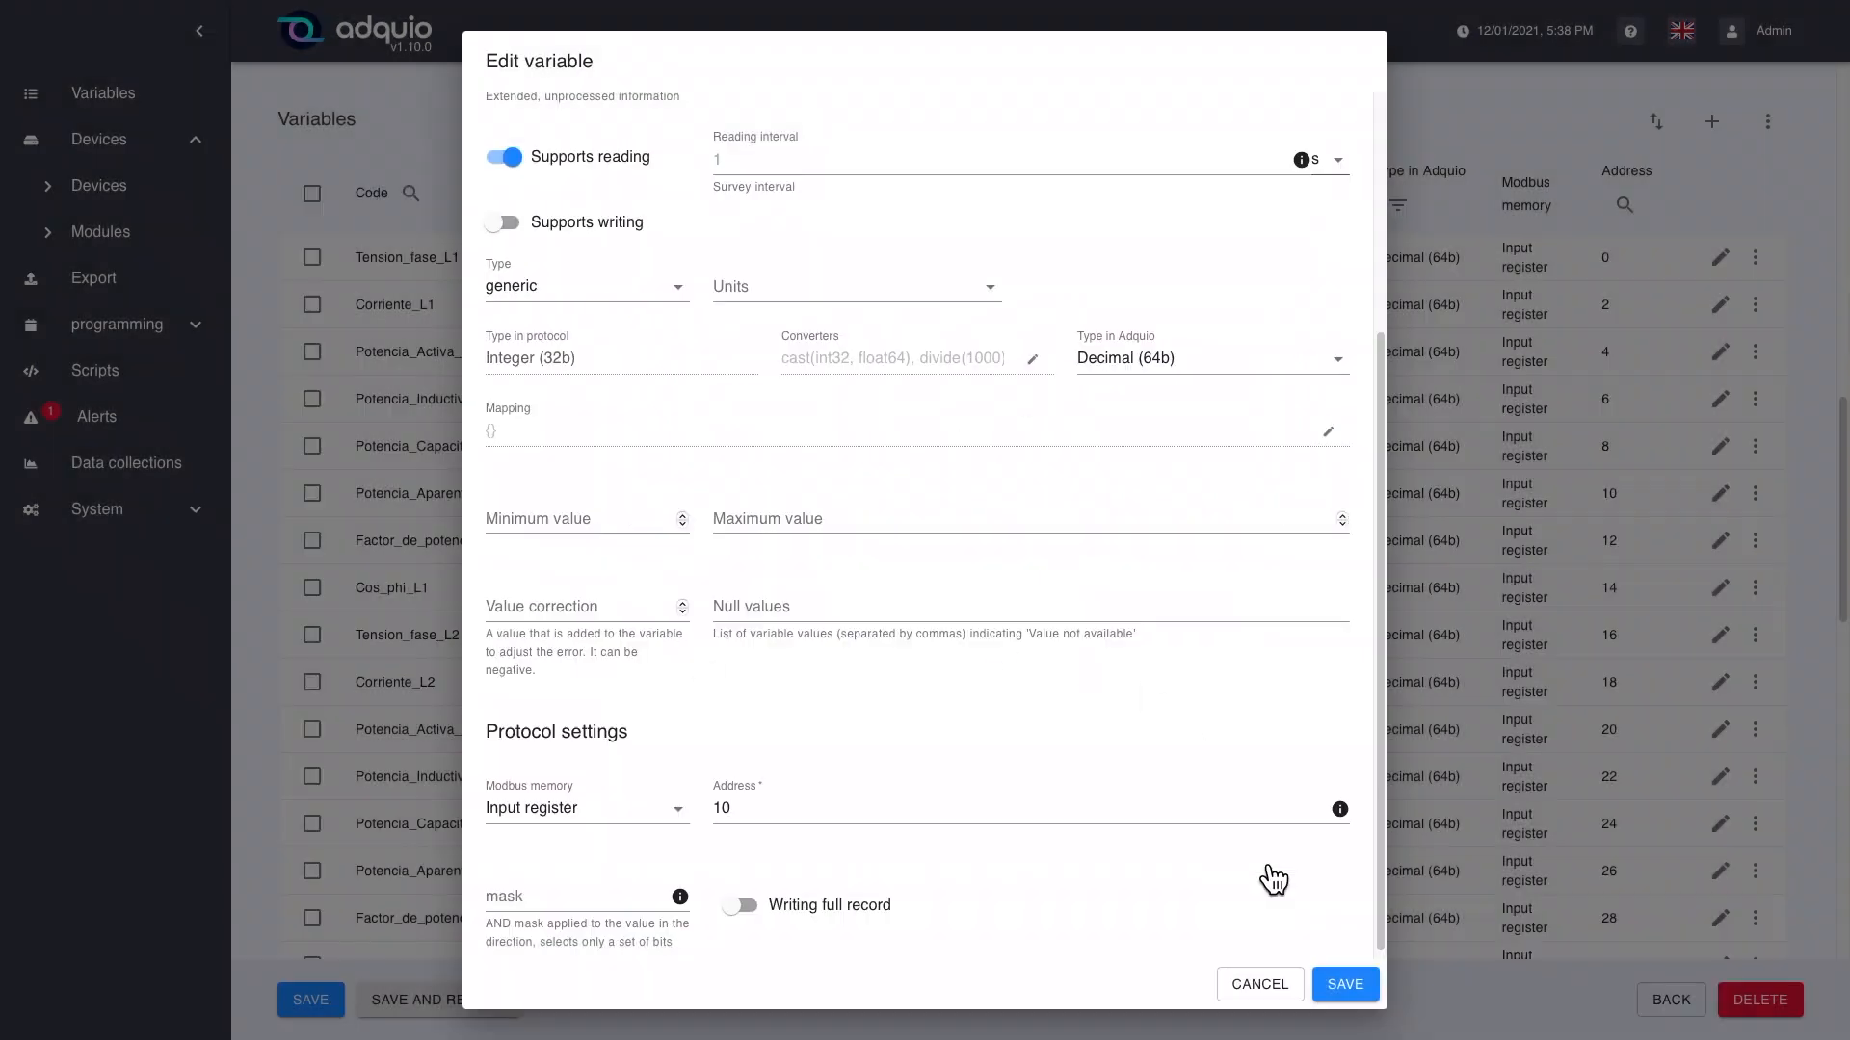
left_click(1259, 984)
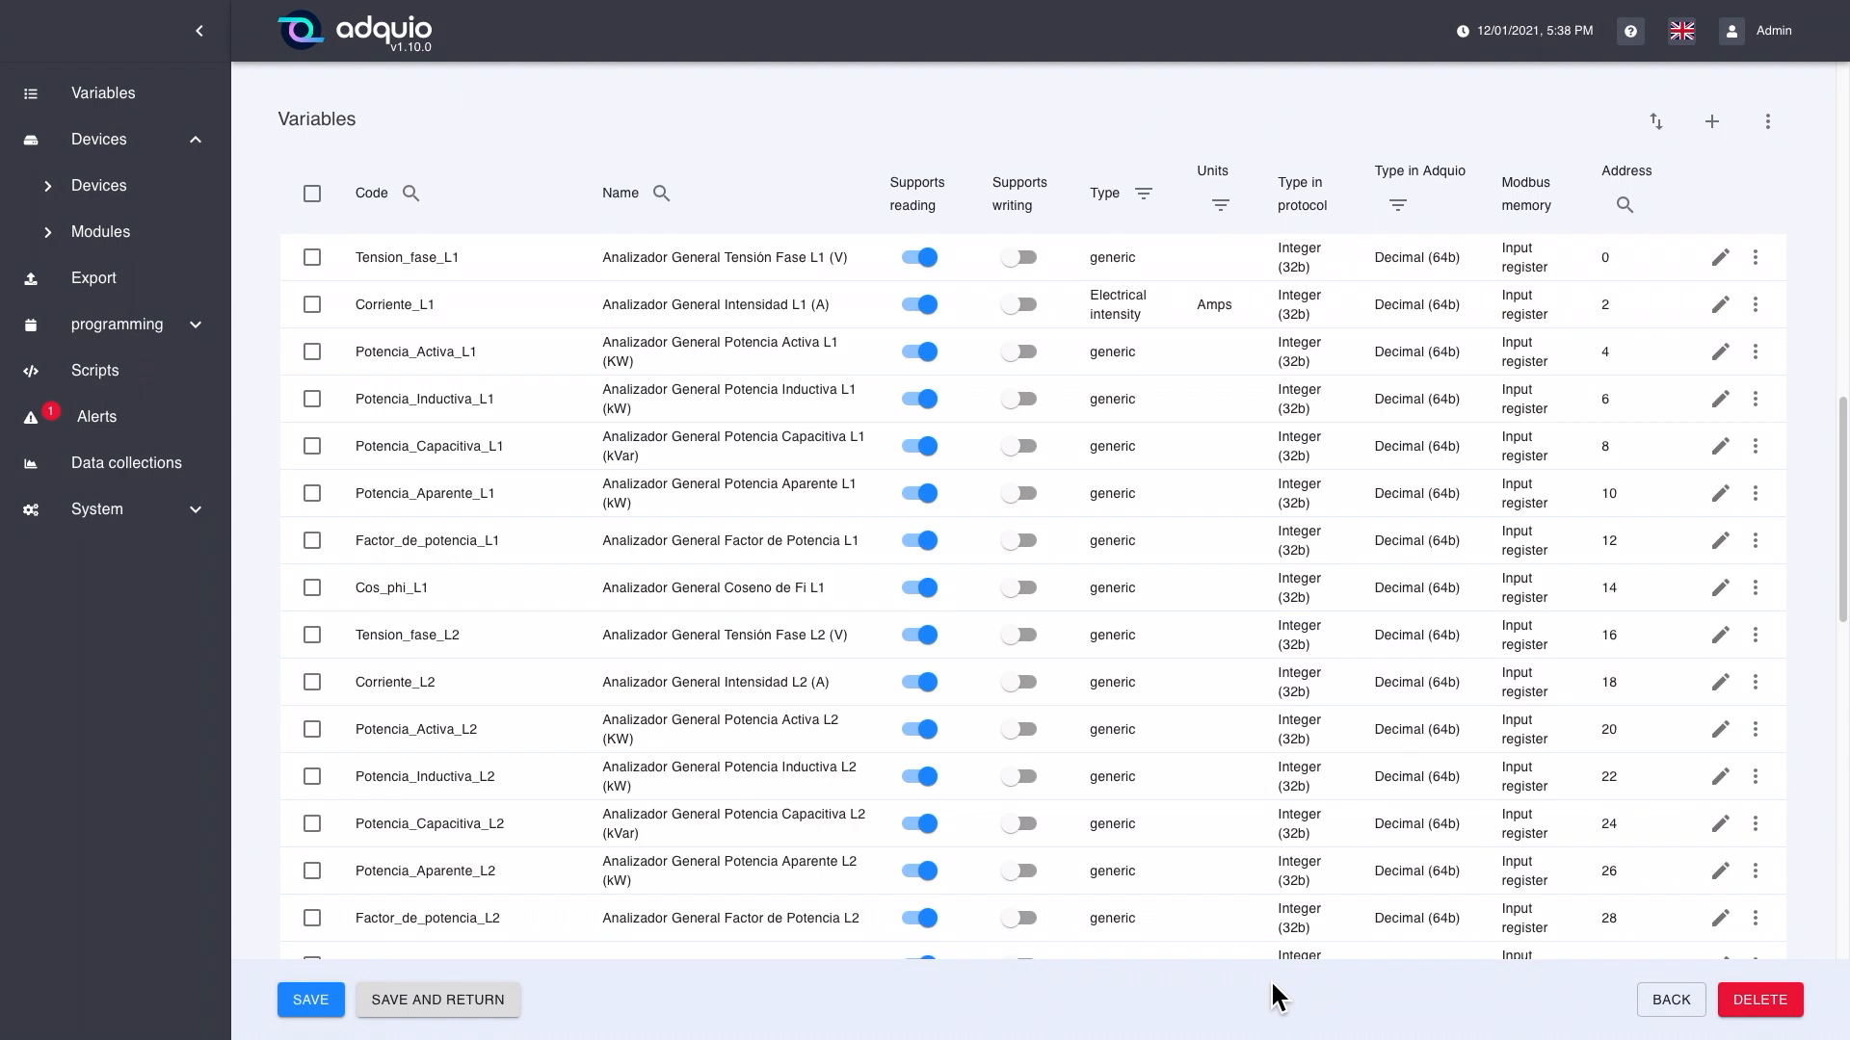